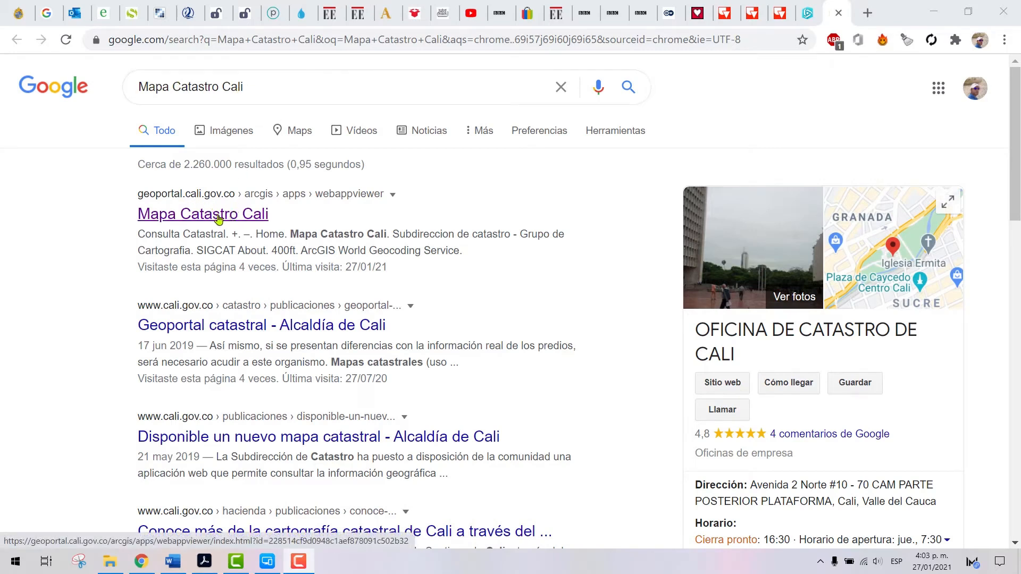
Open the Mapa Catastro Cali viewer from the search results and show the whole city with its comunas
left_click(190, 214)
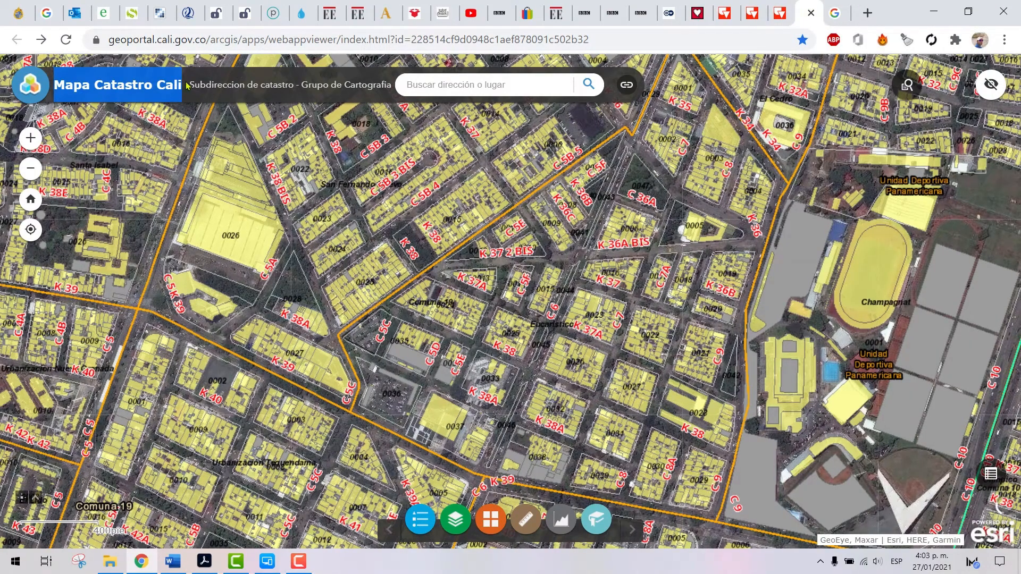
scroll(437, 263, "down", 3)
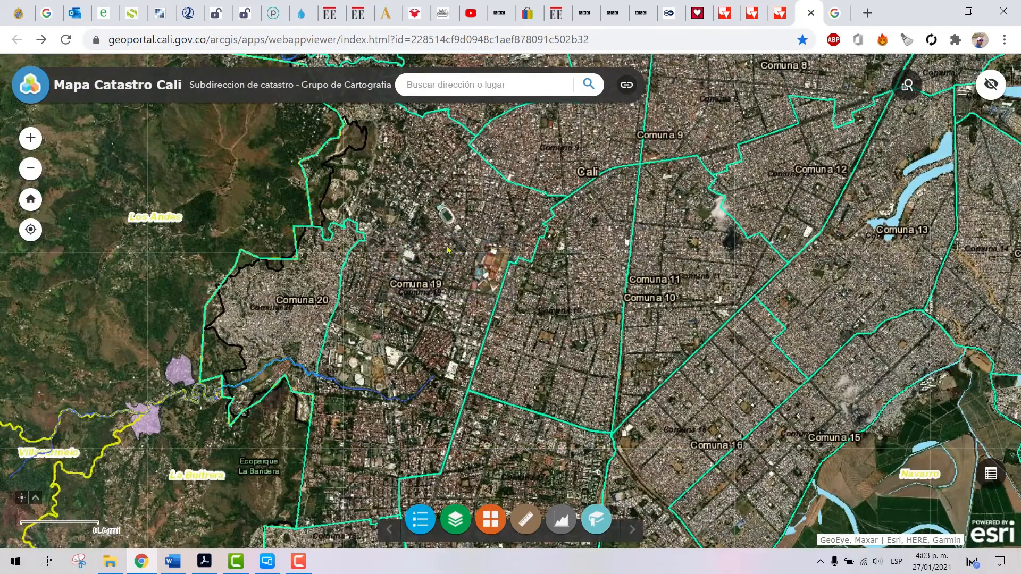
left_click_drag(477, 217, 466, 287)
scroll(466, 289, "down", 1)
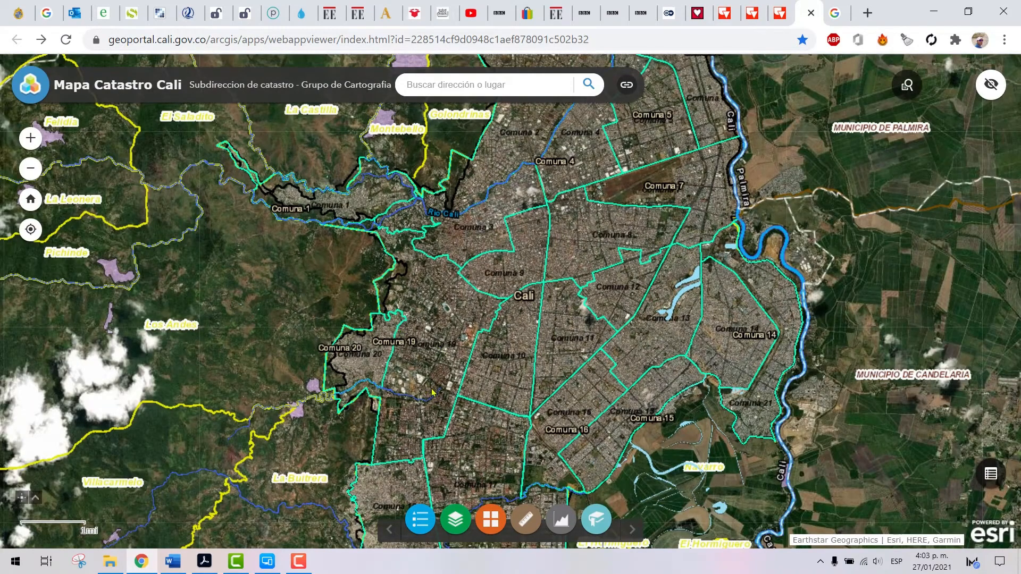
Examine the street layout of Comuna 19, from Comuna 20 across to the Unidad Deportiva Panamericana and Calle 10
scroll(402, 363, "up", 1)
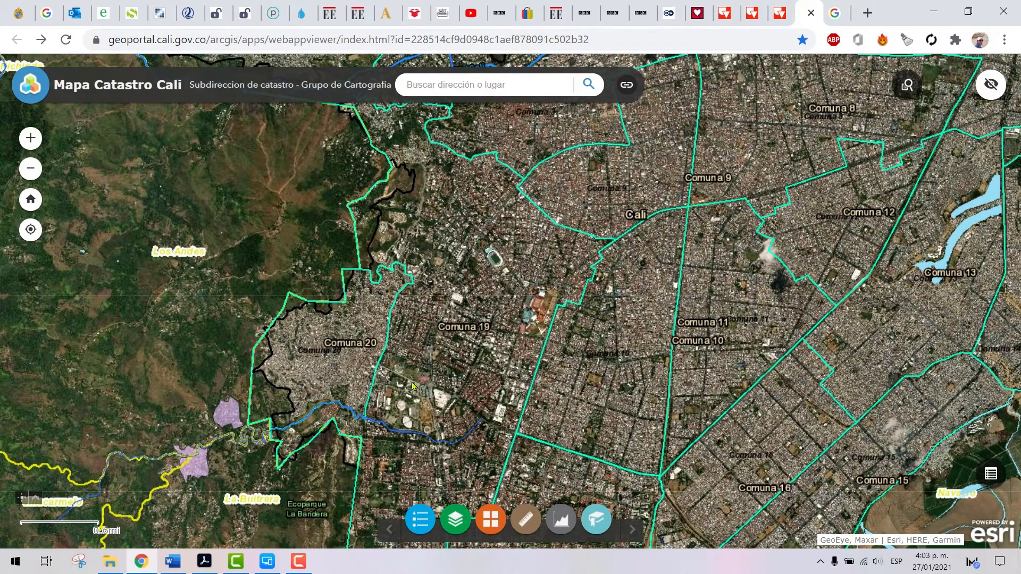
scroll(413, 384, "up", 1)
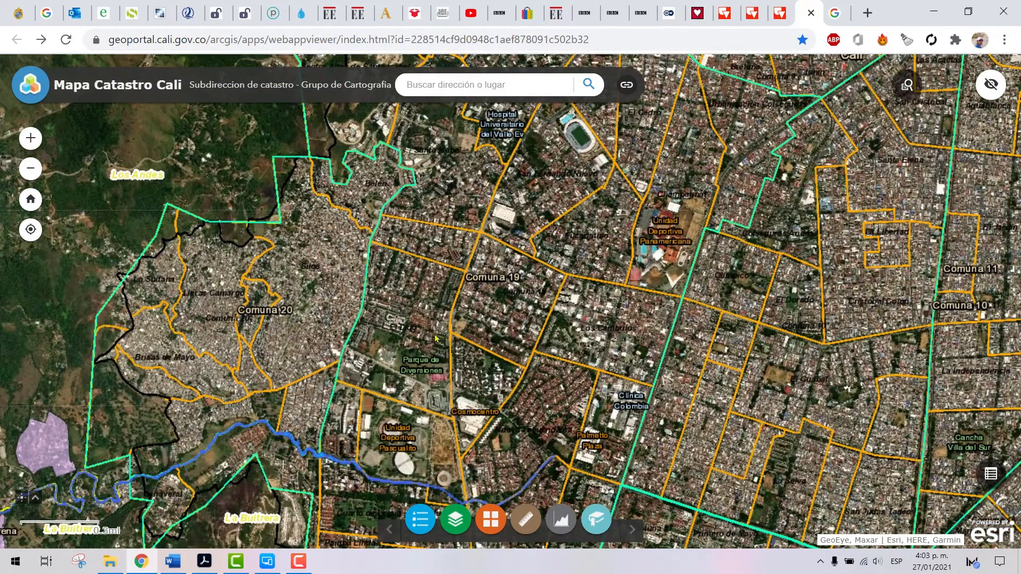
left_click_drag(507, 379, 495, 353)
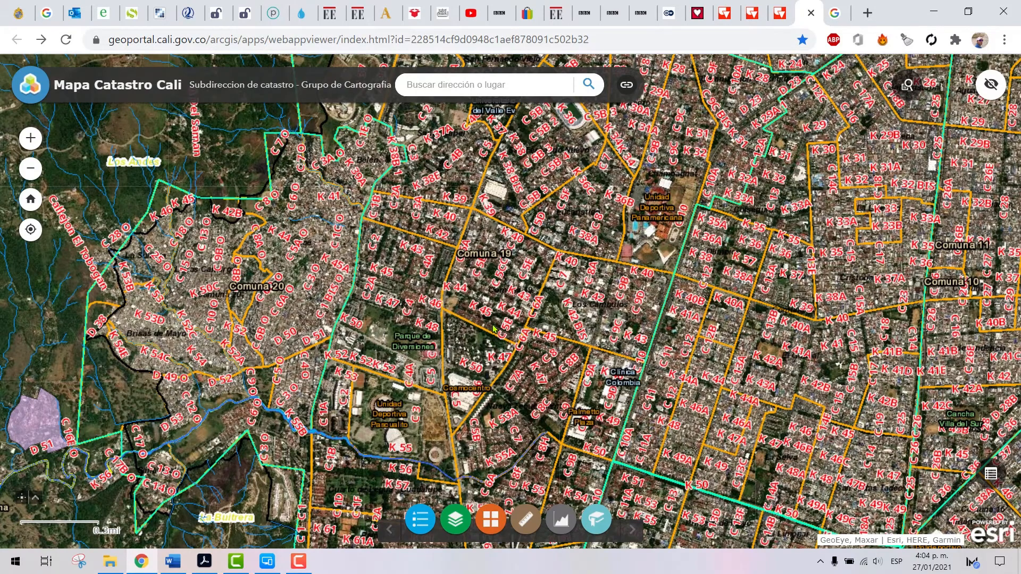
scroll(493, 329, "up", 1)
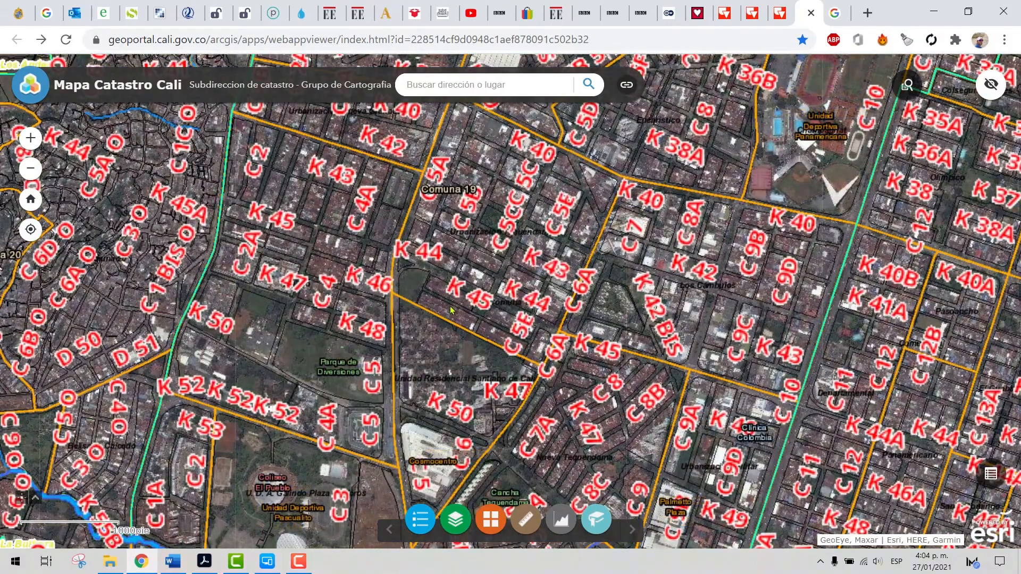
left_click_drag(487, 241, 473, 358)
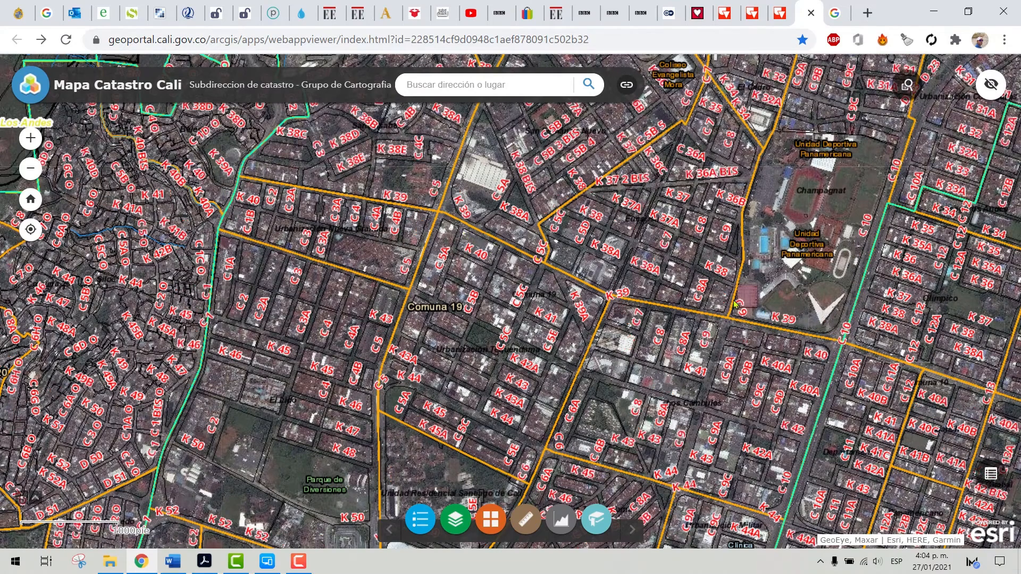
left_click_drag(737, 304, 487, 250)
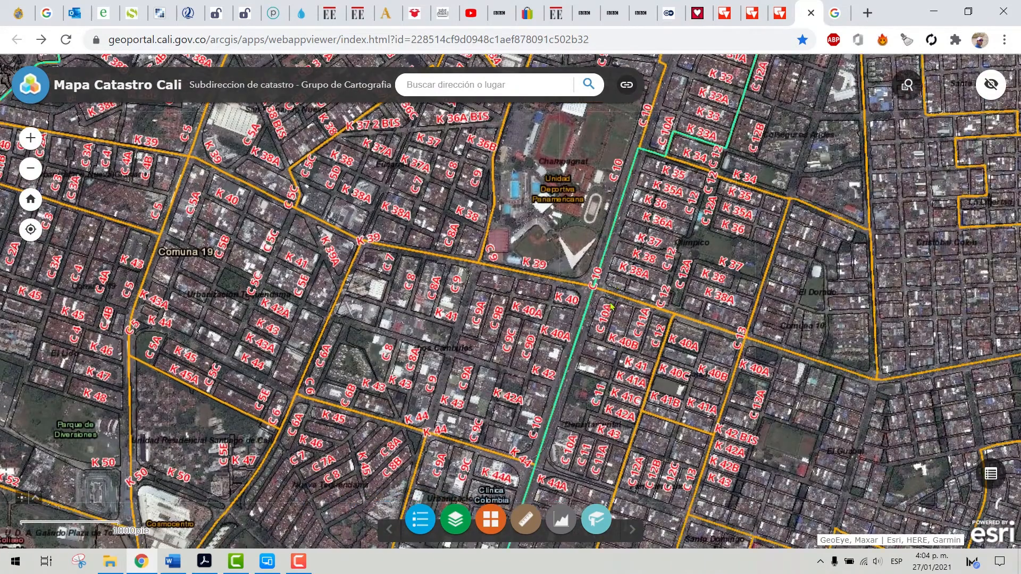
left_click_drag(581, 250, 520, 381)
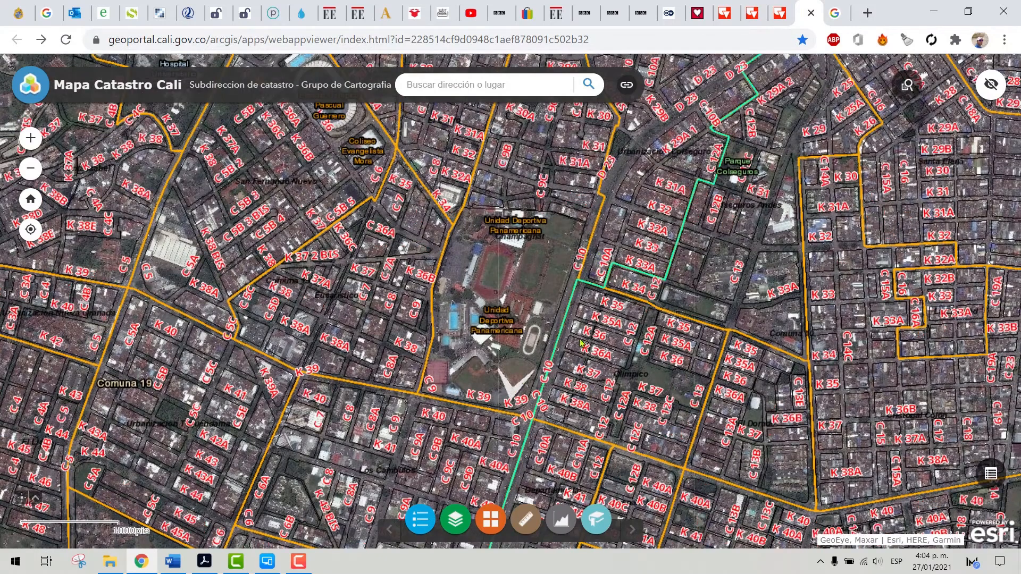
left_click_drag(554, 382, 573, 315)
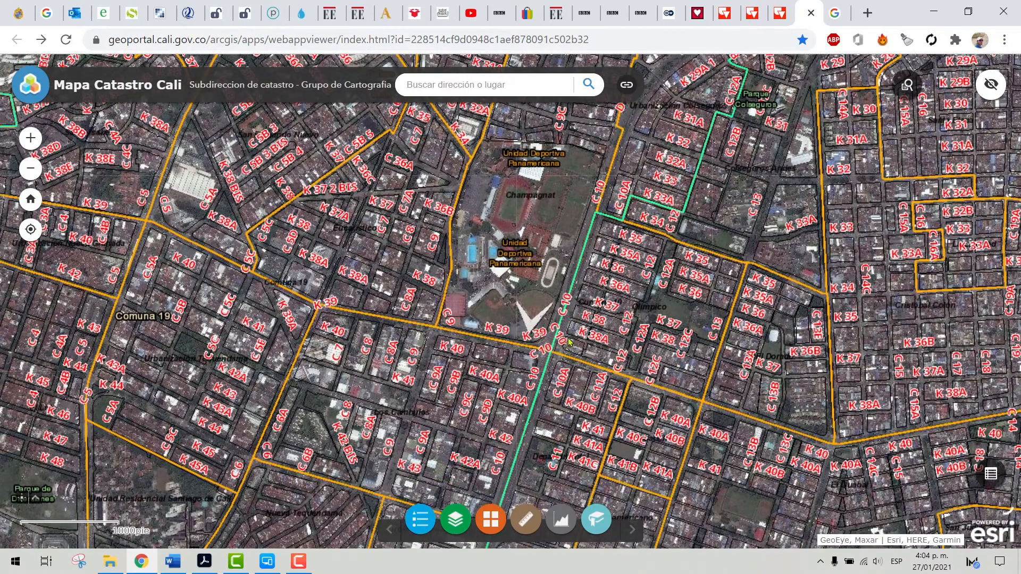
left_click_drag(562, 374, 559, 361)
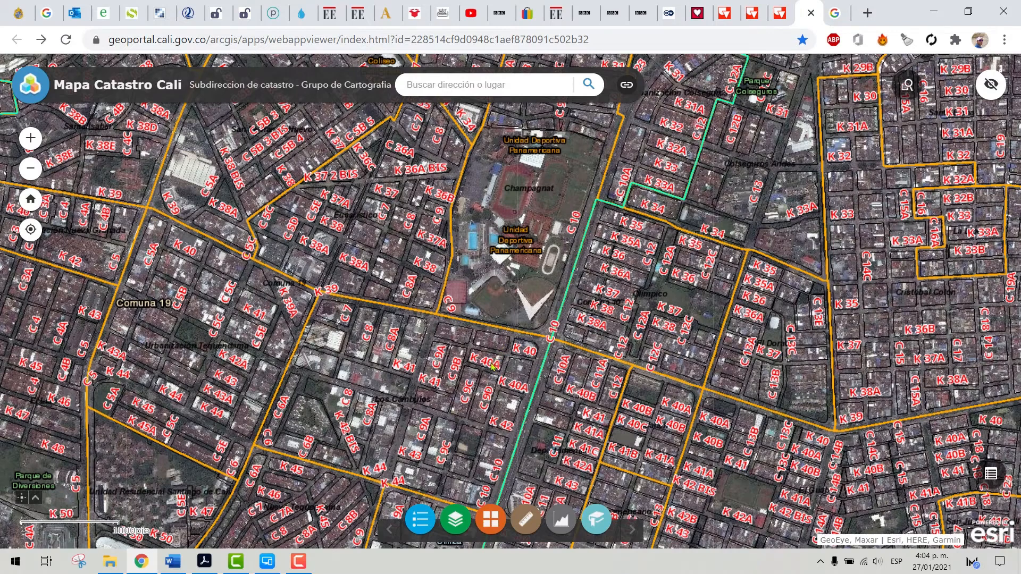
left_click_drag(494, 367, 530, 338)
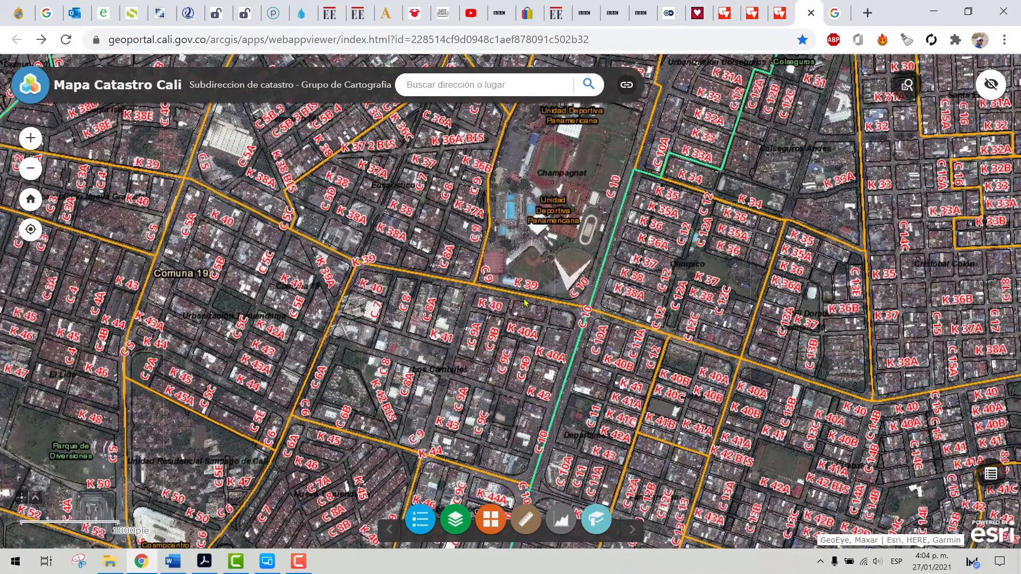
left_click_drag(596, 335, 529, 301)
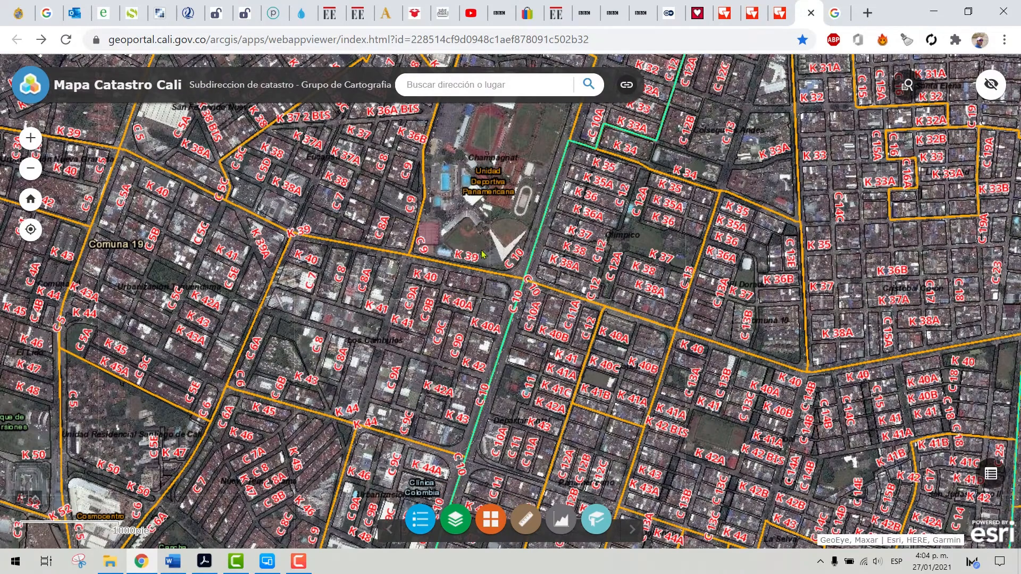
Examine the Unidad Deportiva Panamericana and the blocks along Carrera 39, down to the individual lots near Calle 9
left_click_drag(493, 185, 470, 298)
scroll(471, 298, "up", 1)
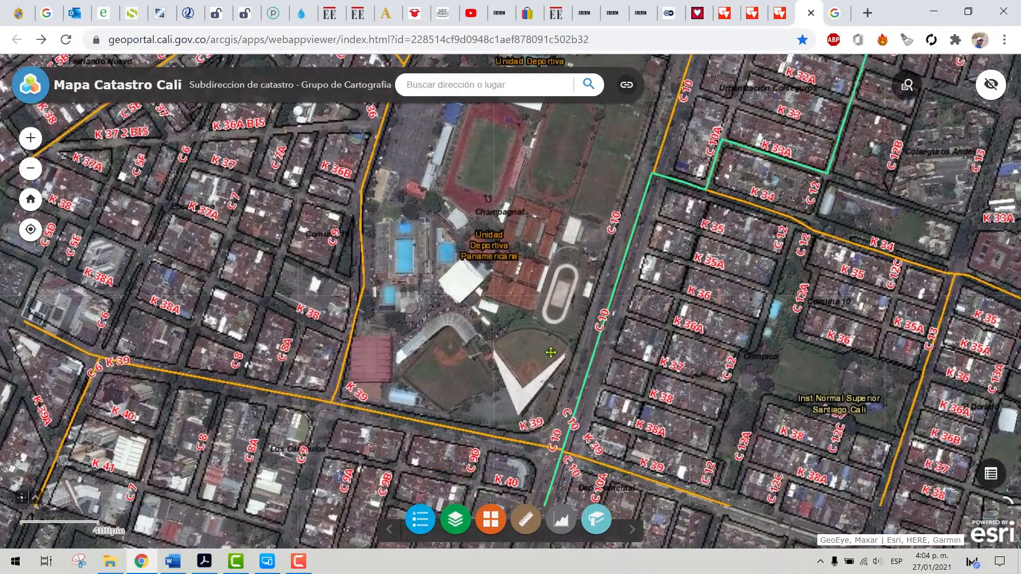
left_click_drag(551, 352, 577, 276)
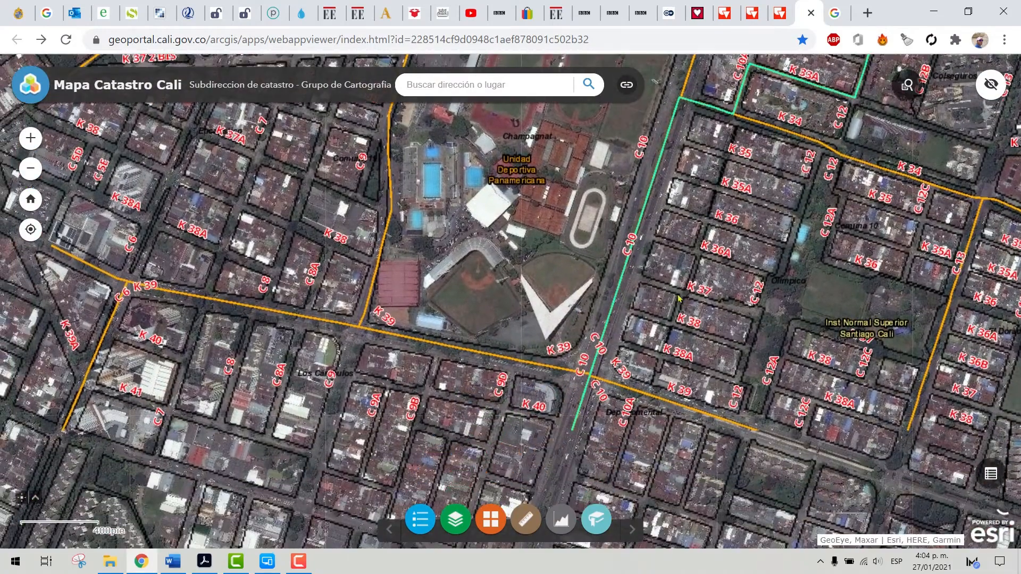
left_click_drag(321, 367, 510, 329)
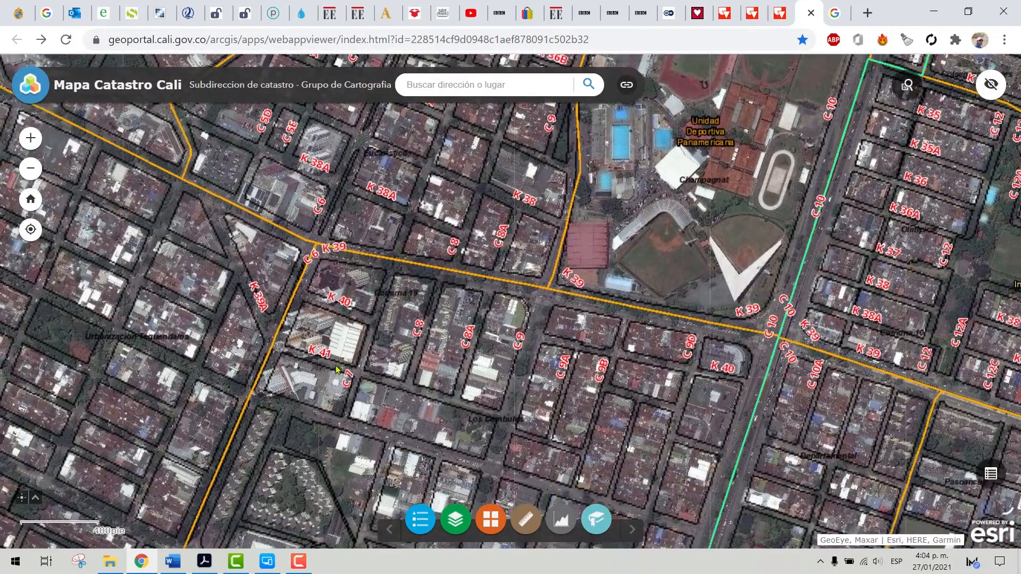
left_click_drag(337, 361, 386, 310)
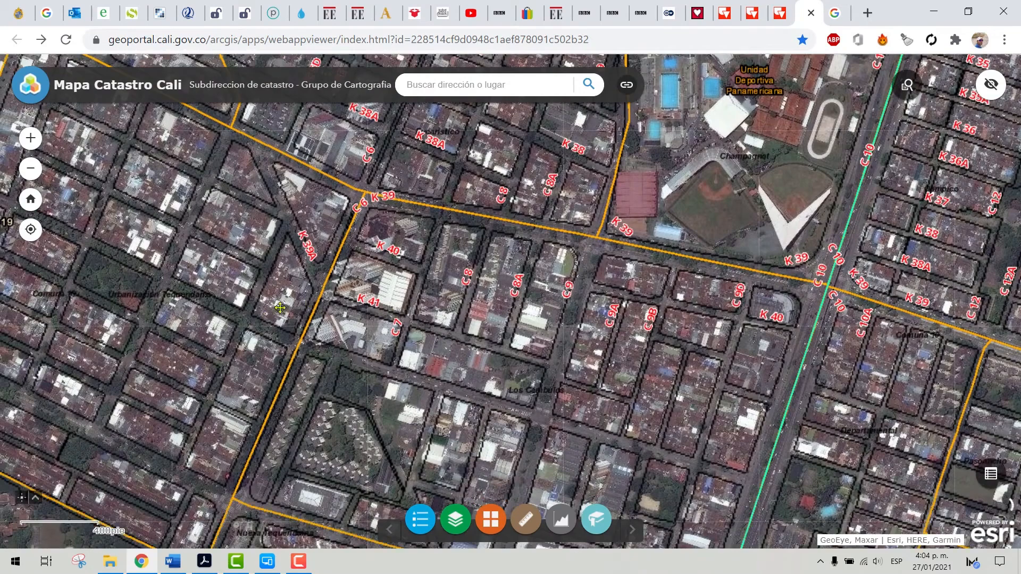
left_click_drag(224, 332, 346, 418)
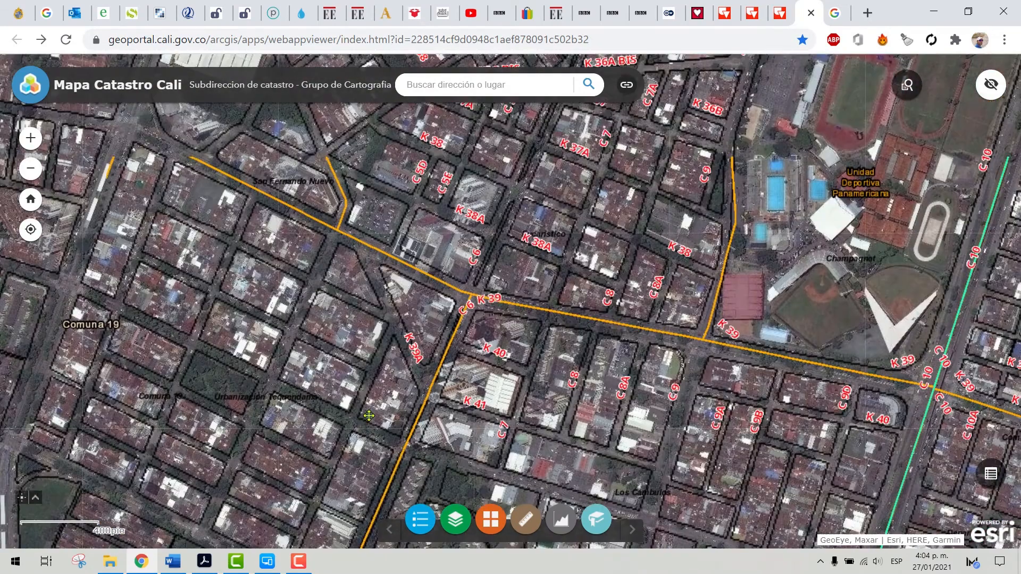
left_click_drag(487, 298, 532, 379)
left_click_drag(727, 348, 561, 206)
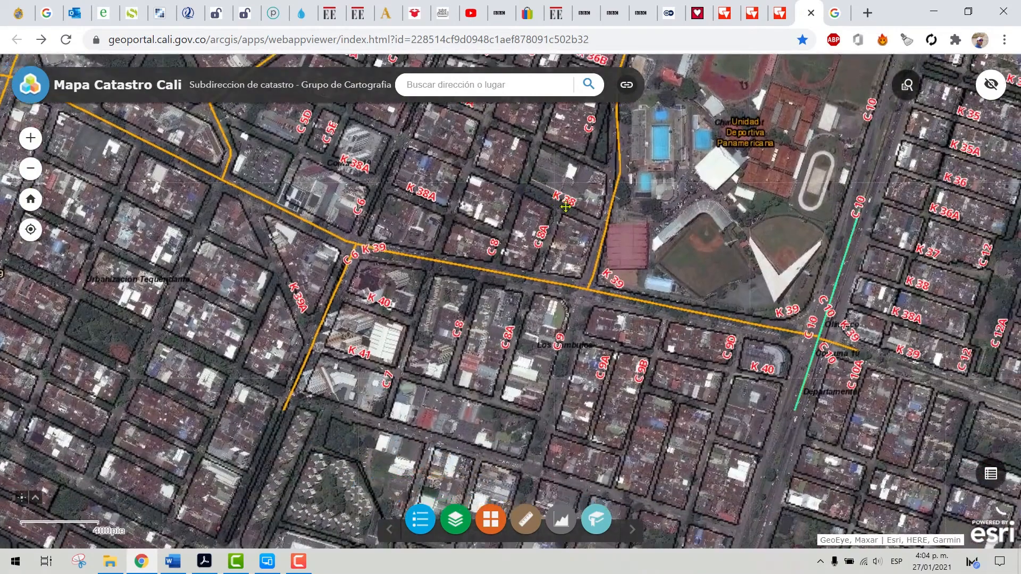
scroll(584, 329, "up", 2)
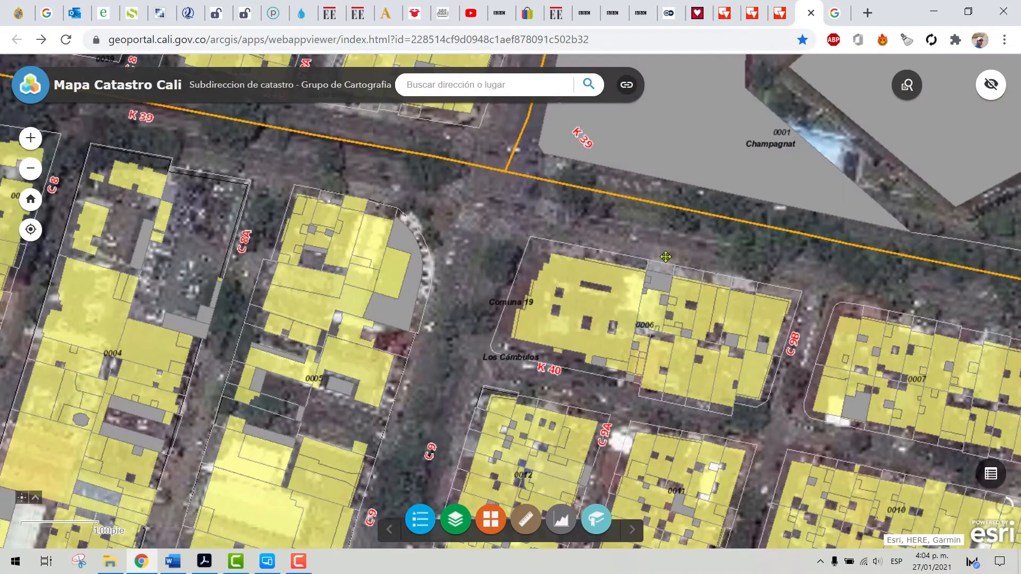
Inspect the lots and built areas of the Los Cámbulos blocks around Calle 9, Carrera 39 and Carrera 40
left_click_drag(666, 257, 652, 229)
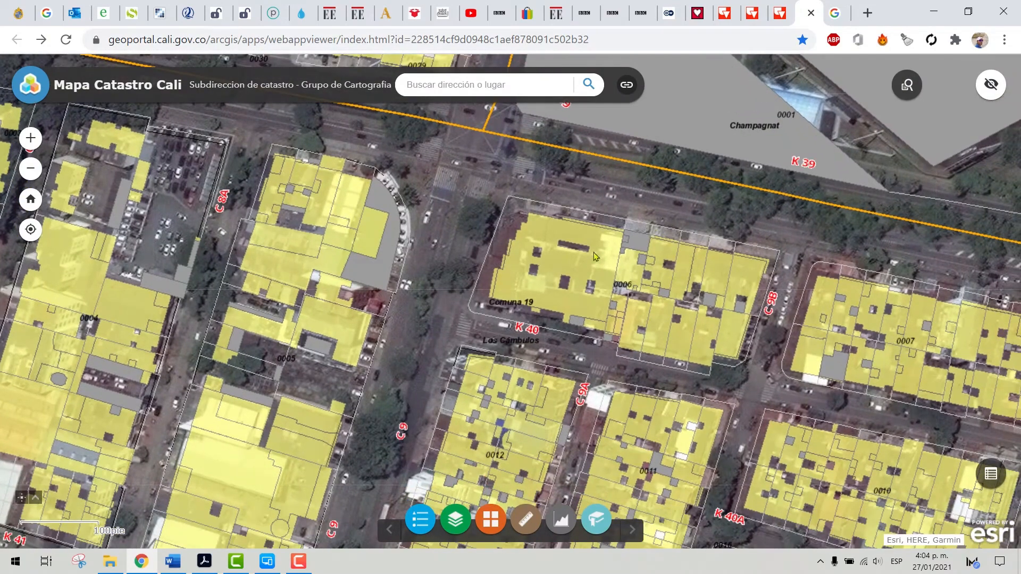
left_click_drag(410, 196, 528, 219)
left_click_drag(446, 379, 455, 311)
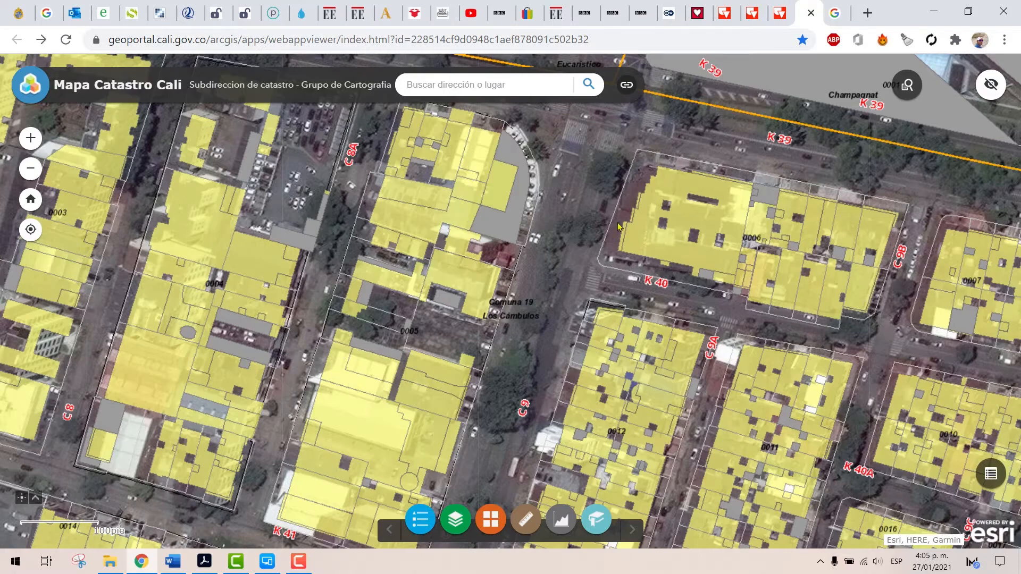
left_click_drag(519, 252, 542, 217)
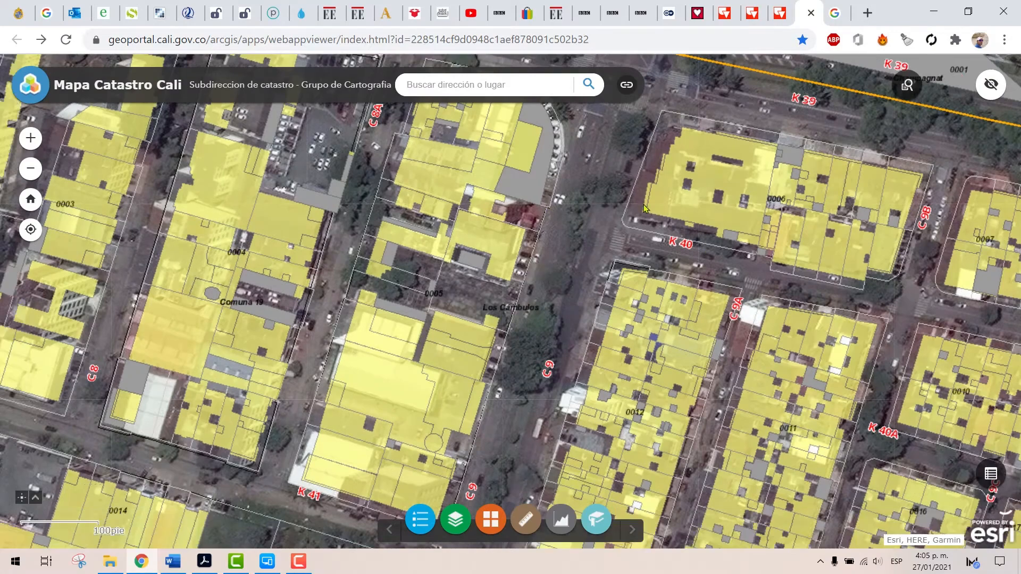
left_click_drag(566, 186, 597, 222)
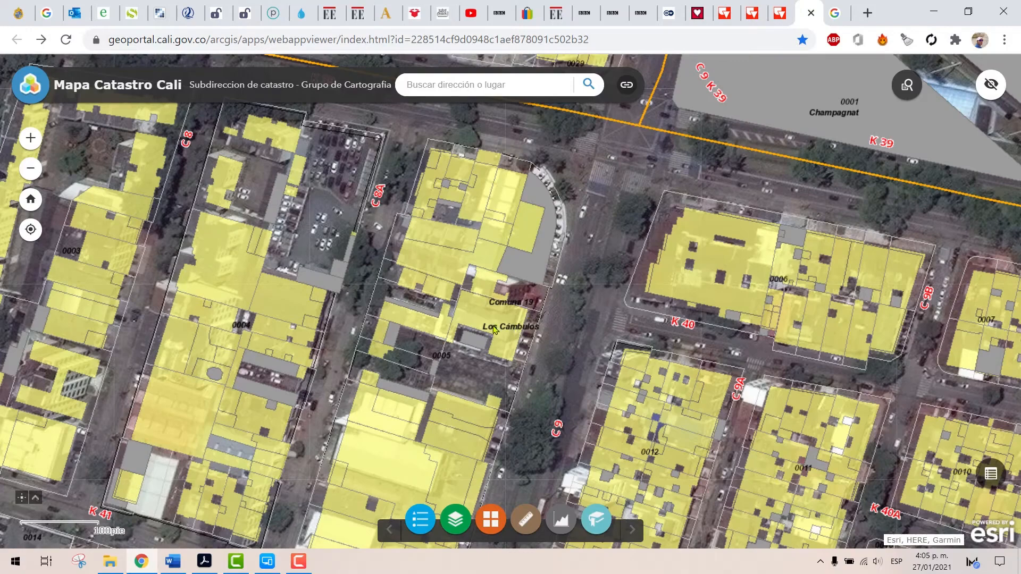
left_click_drag(516, 351, 536, 298)
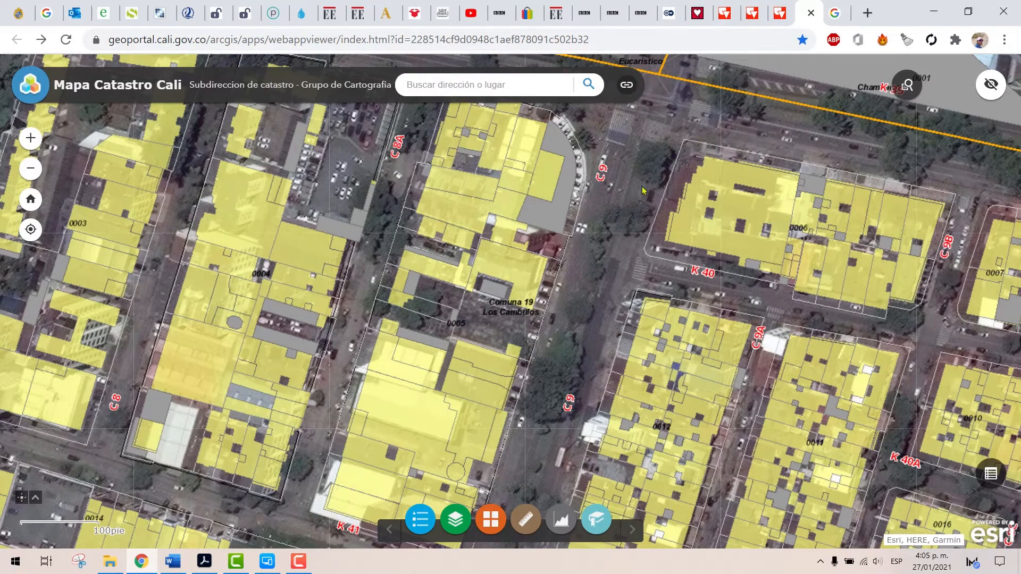
left_click_drag(764, 209, 675, 182)
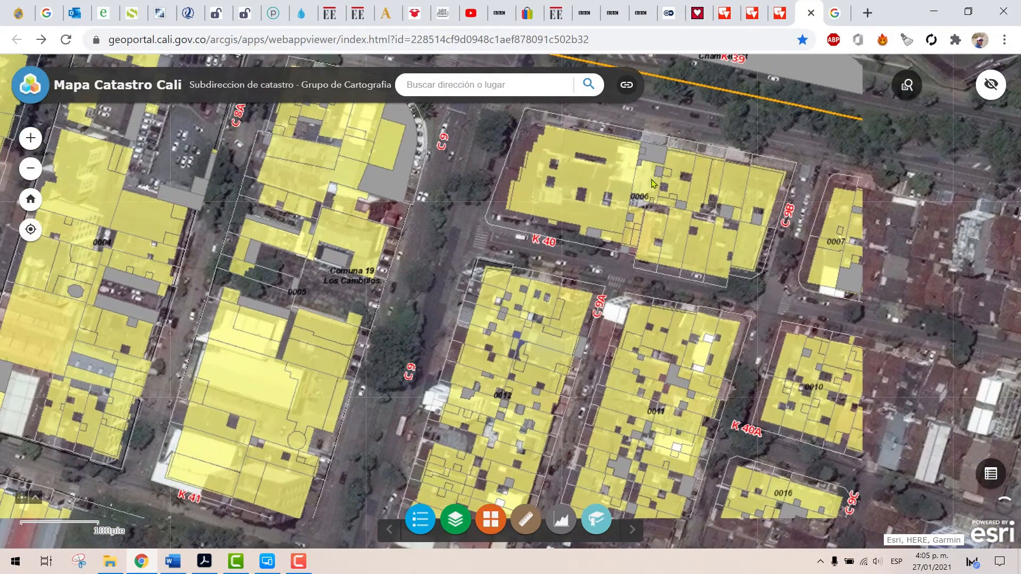
left_click_drag(905, 221, 816, 192)
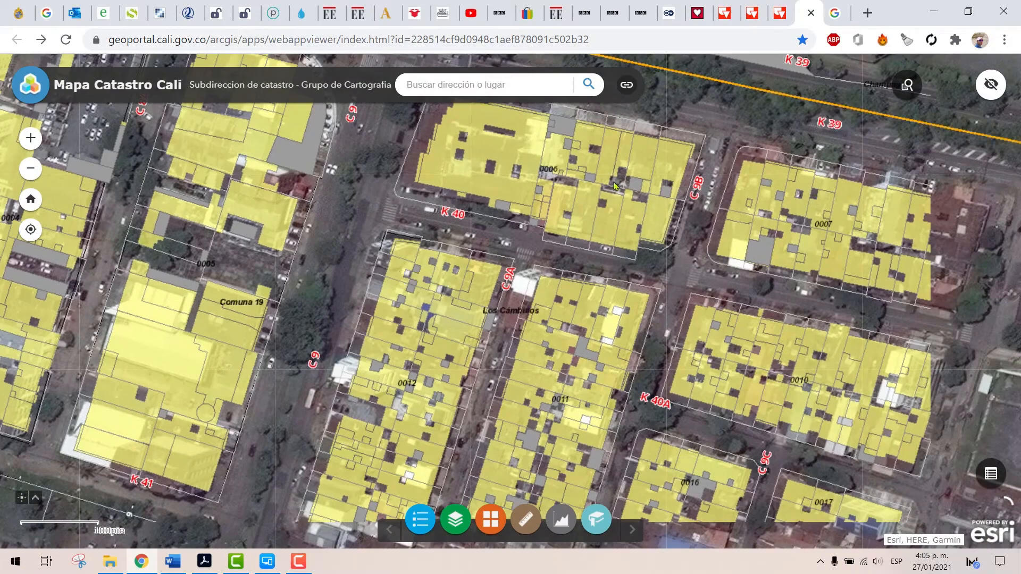
left_click_drag(591, 160, 645, 244)
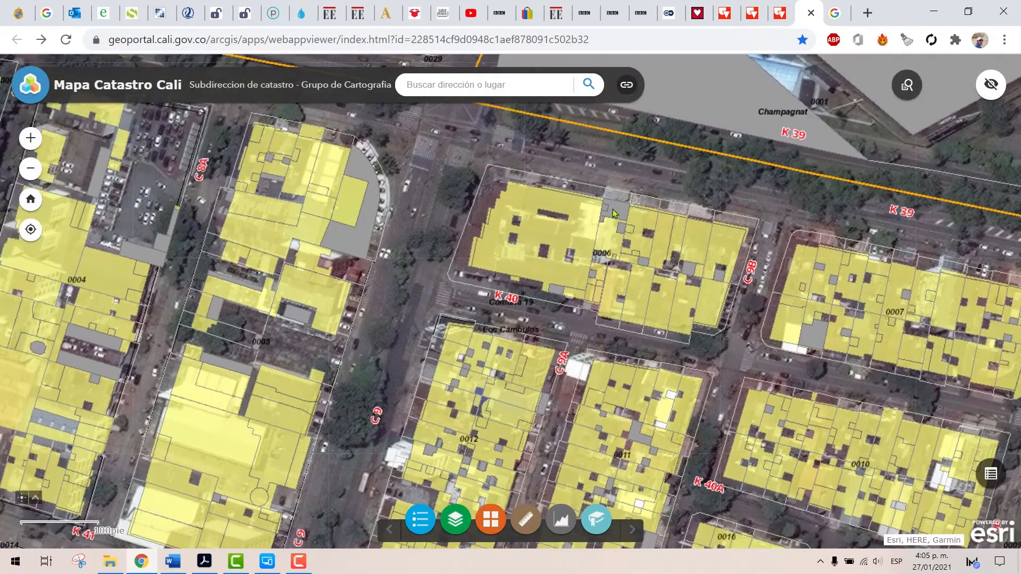
left_click_drag(378, 168, 495, 245)
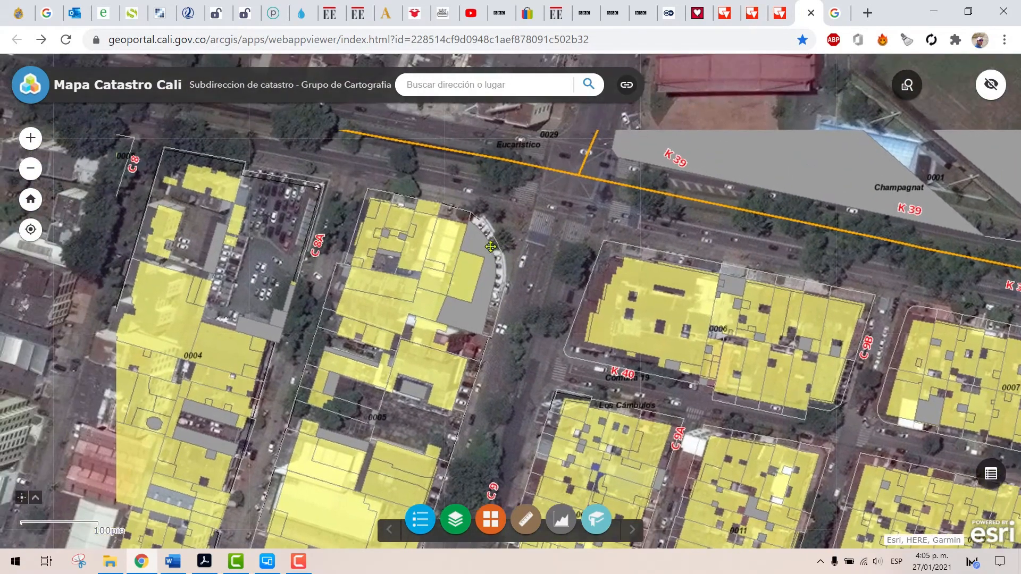
Display the land record of the lot at Carrera 39 and Calle 8 in block 0003 and highlight its NUMEPRED value
left_click_drag(231, 207, 484, 267)
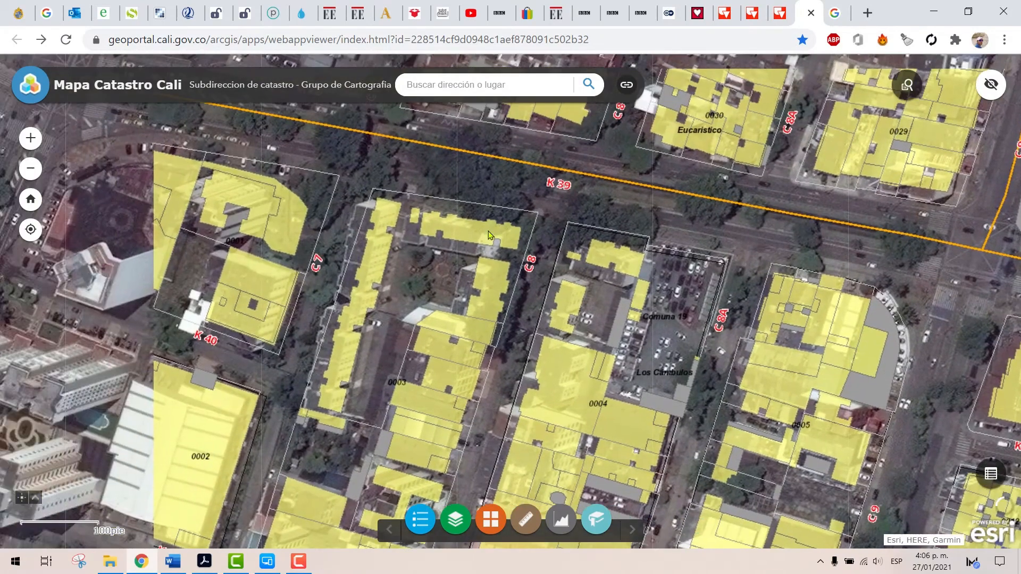
scroll(488, 231, "up", 1)
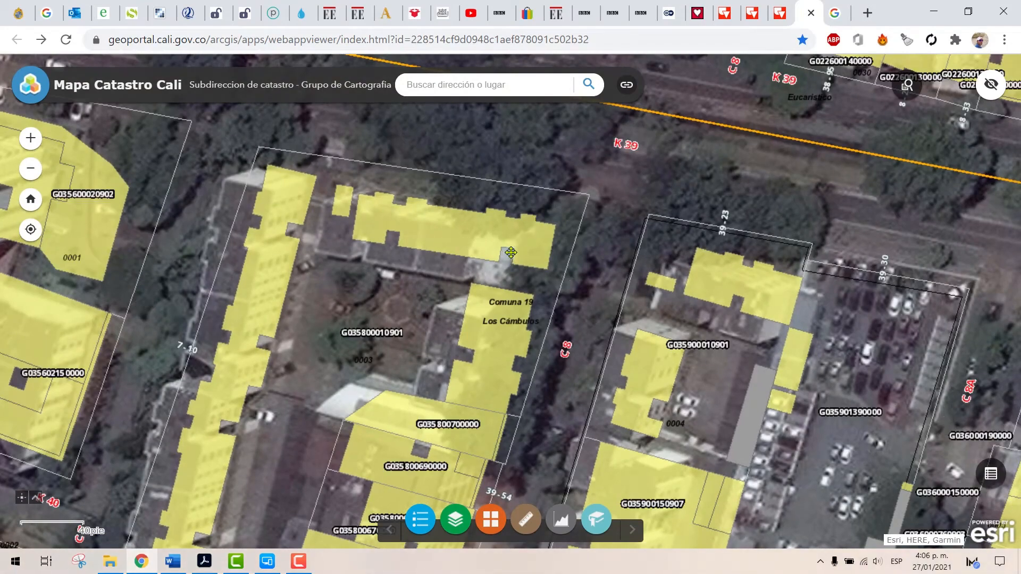
left_click_drag(512, 259, 519, 249)
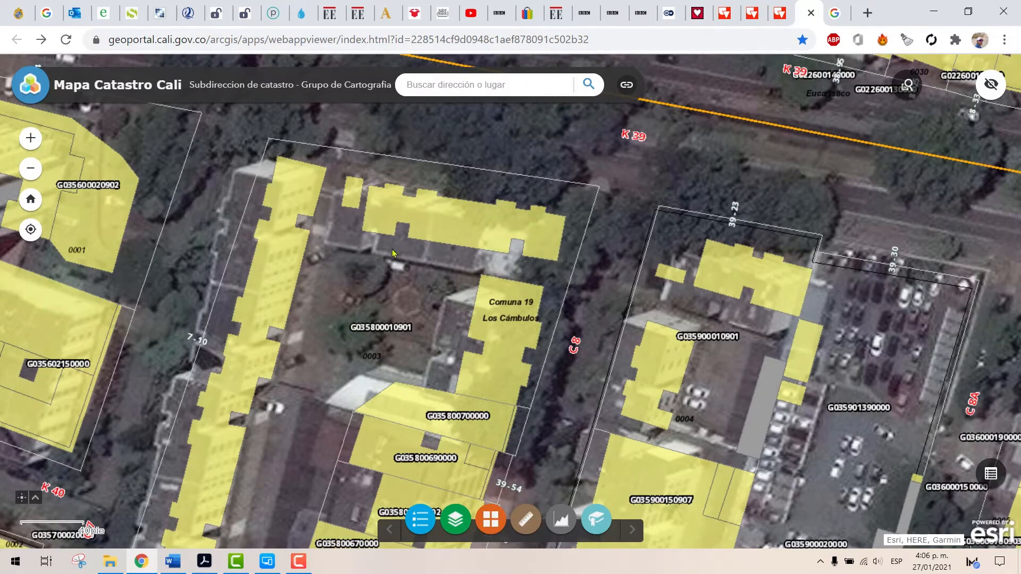
left_click(484, 229)
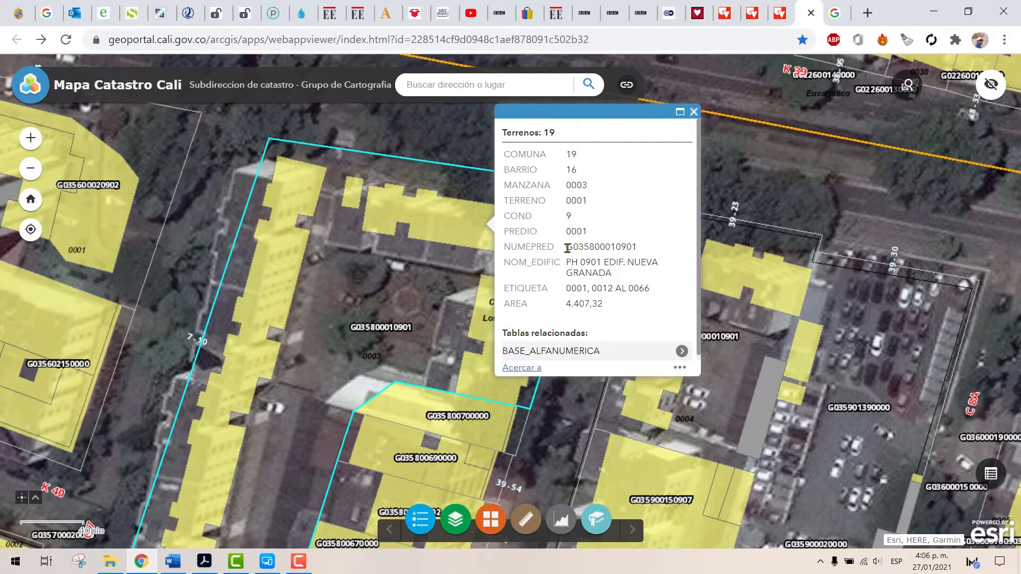
left_click_drag(566, 247, 644, 247)
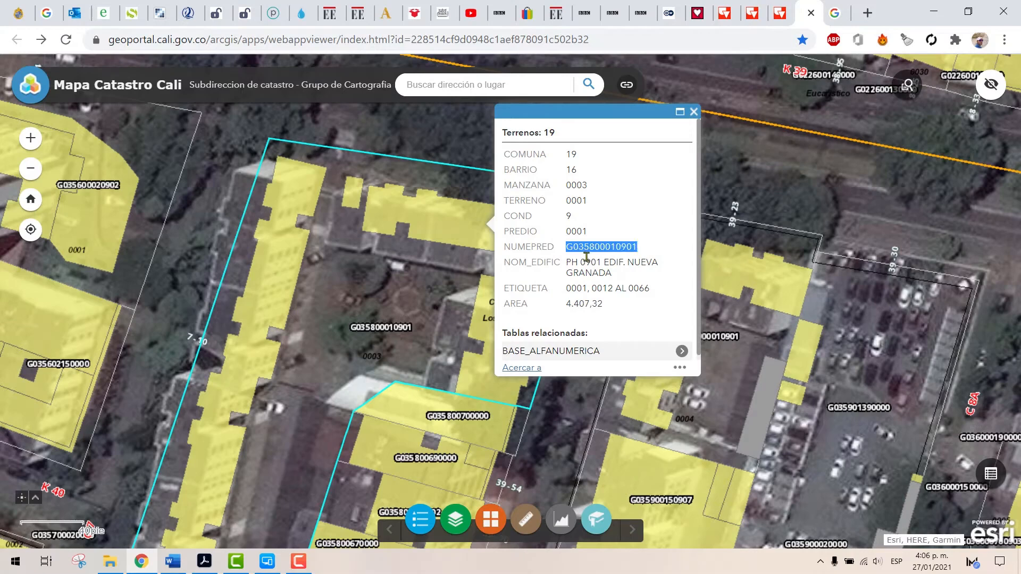
List the BASE_ALFANUMERICA records related to the lot and highlight the number of the first record
left_click(567, 258)
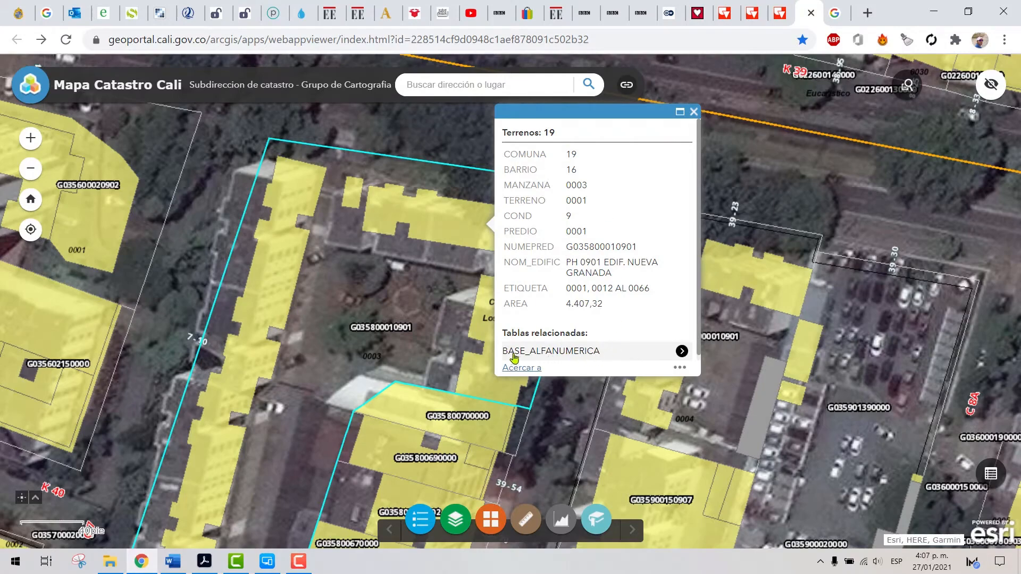
left_click(566, 355)
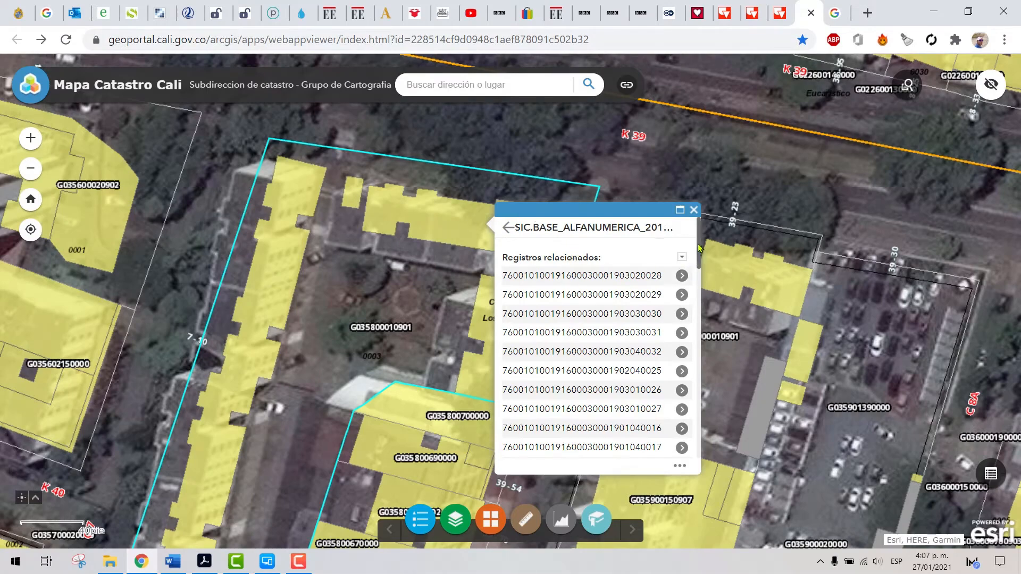
mouse_move(699, 248)
left_mouse_down()
mouse_move(695, 386)
mouse_move(691, 239)
left_mouse_up()
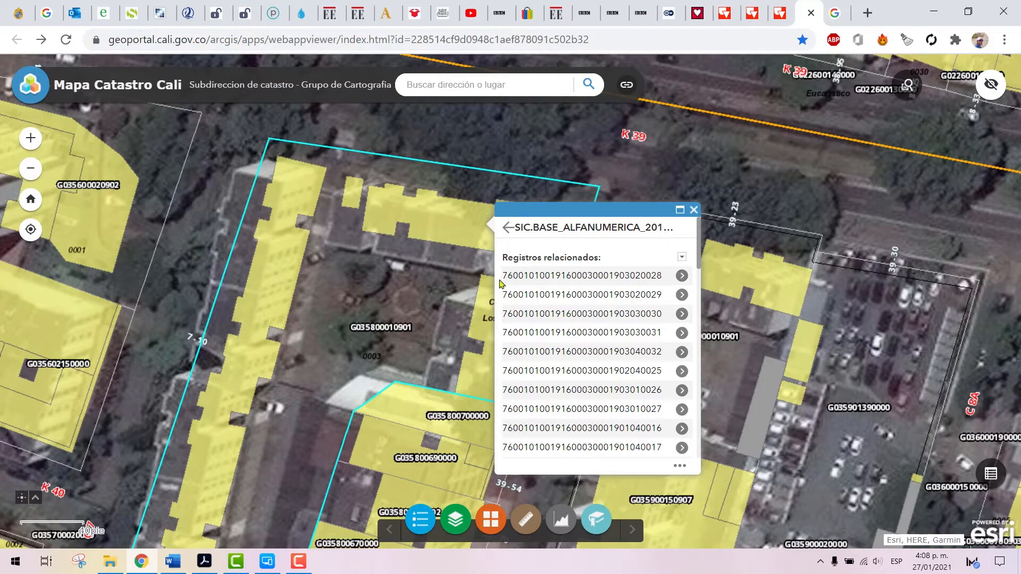
left_click_drag(501, 277, 663, 281)
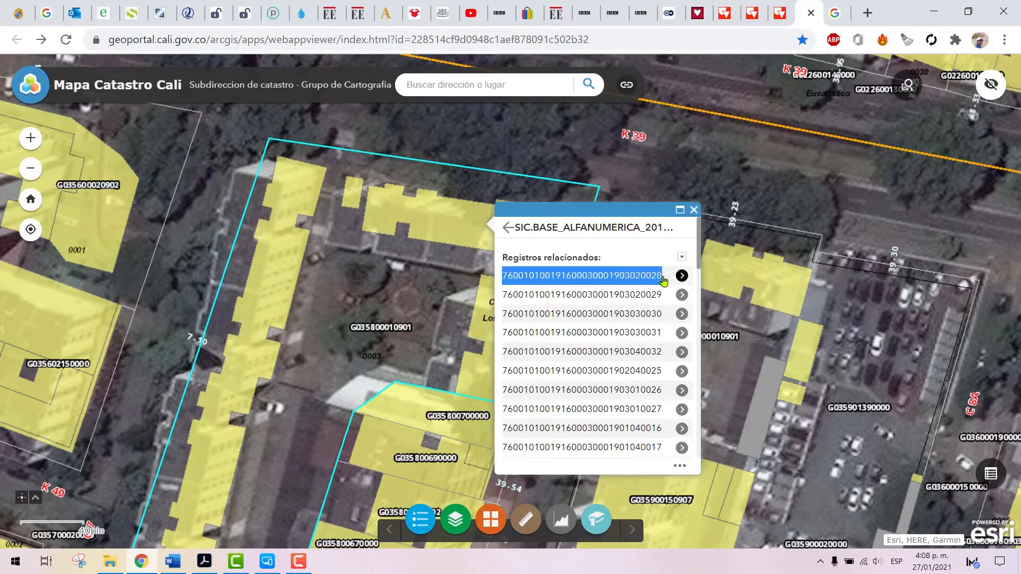
Open the first related record, highlight its full property number, review its fields down to NUMEPRED and close the record
left_click(638, 276)
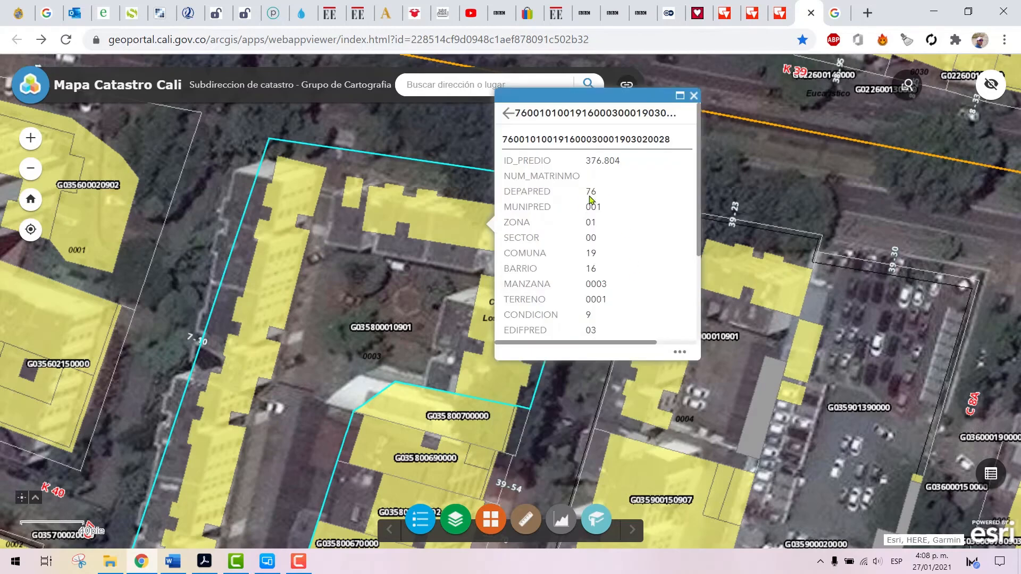
left_click_drag(503, 139, 679, 140)
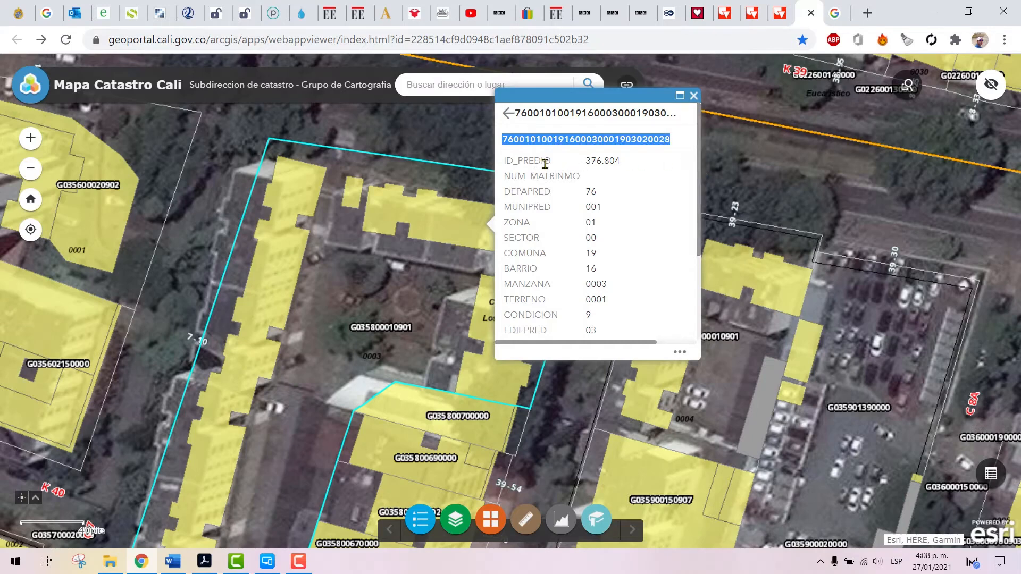
scroll(698, 172, "down", 1)
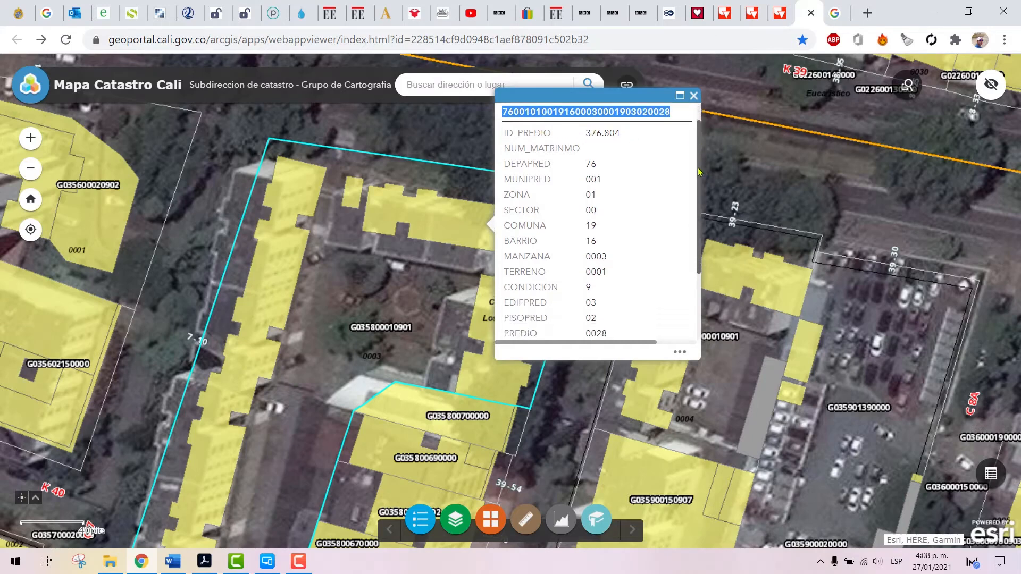
left_click_drag(699, 171, 698, 256)
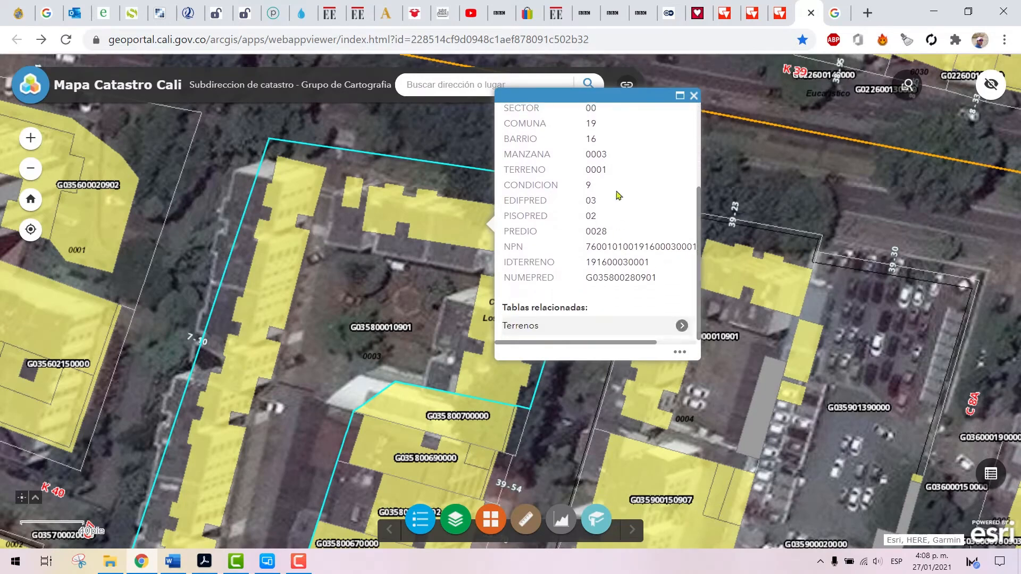
scroll(594, 288, "up", 3)
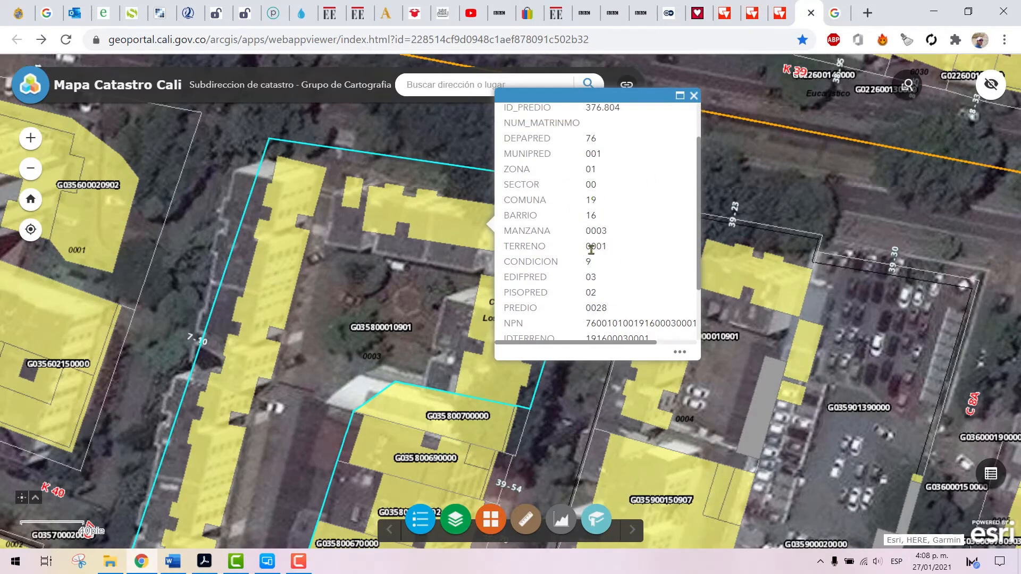
scroll(591, 250, "down", 3)
left_click(694, 96)
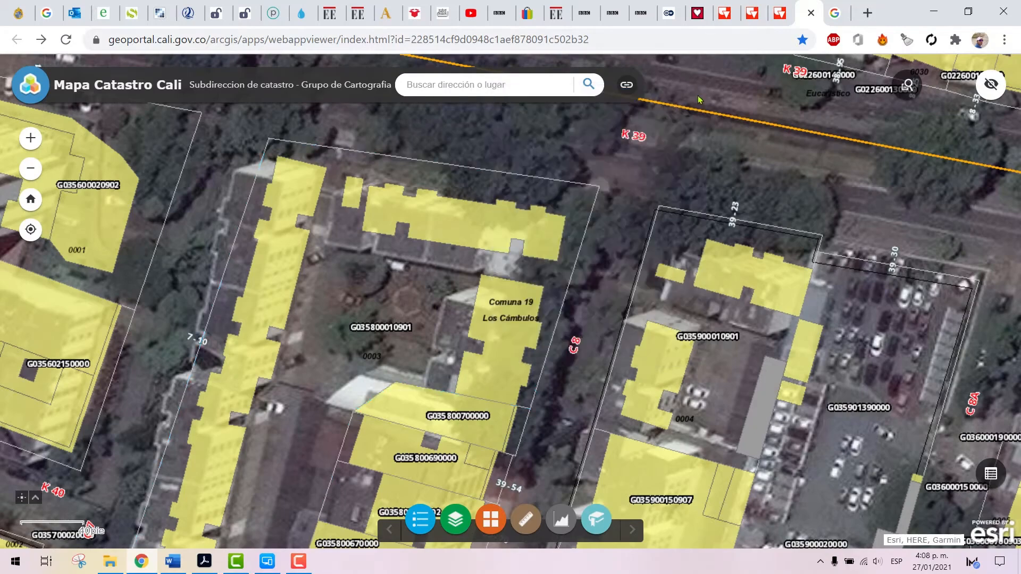
left_click_drag(602, 275, 482, 164)
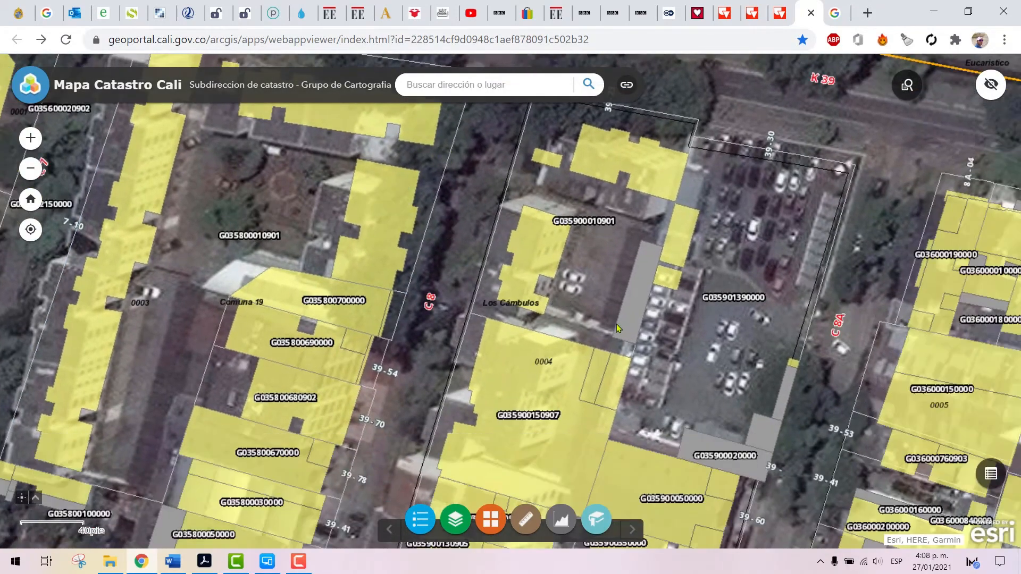
left_click_drag(604, 333, 714, 213)
left_click_drag(493, 346, 694, 234)
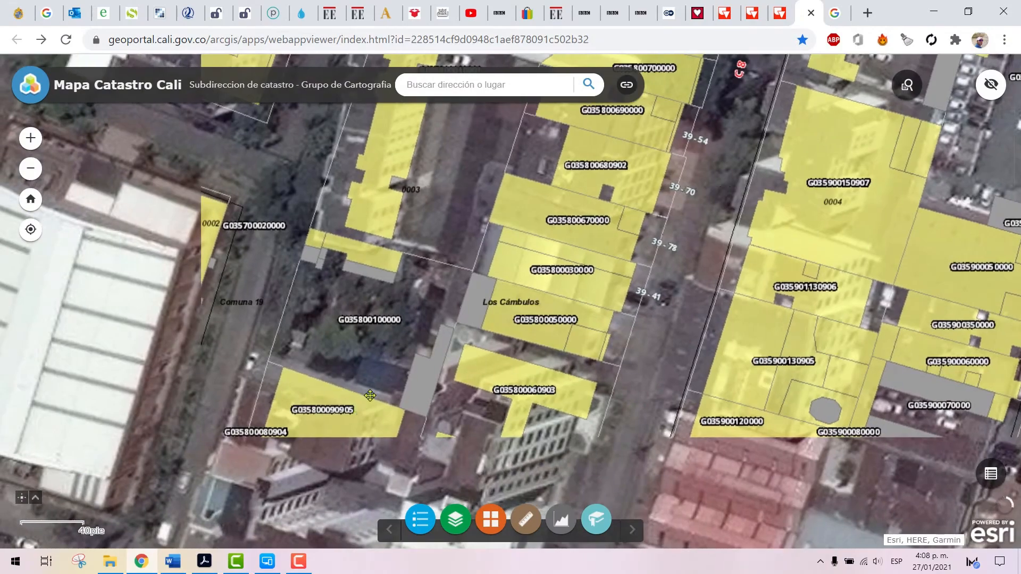
left_click_drag(352, 412, 532, 205)
scroll(465, 308, "down", 2)
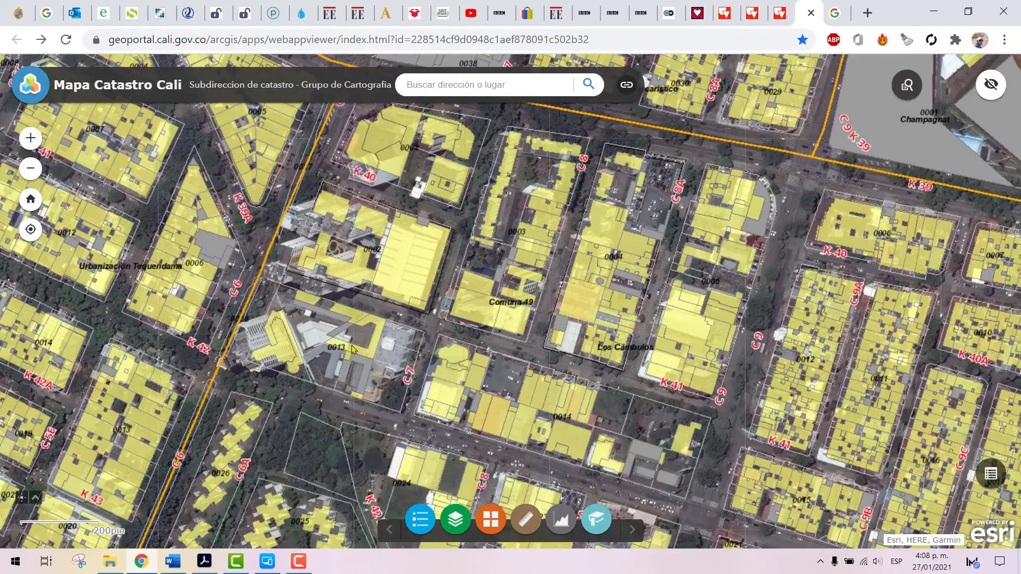
left_click_drag(200, 276, 446, 257)
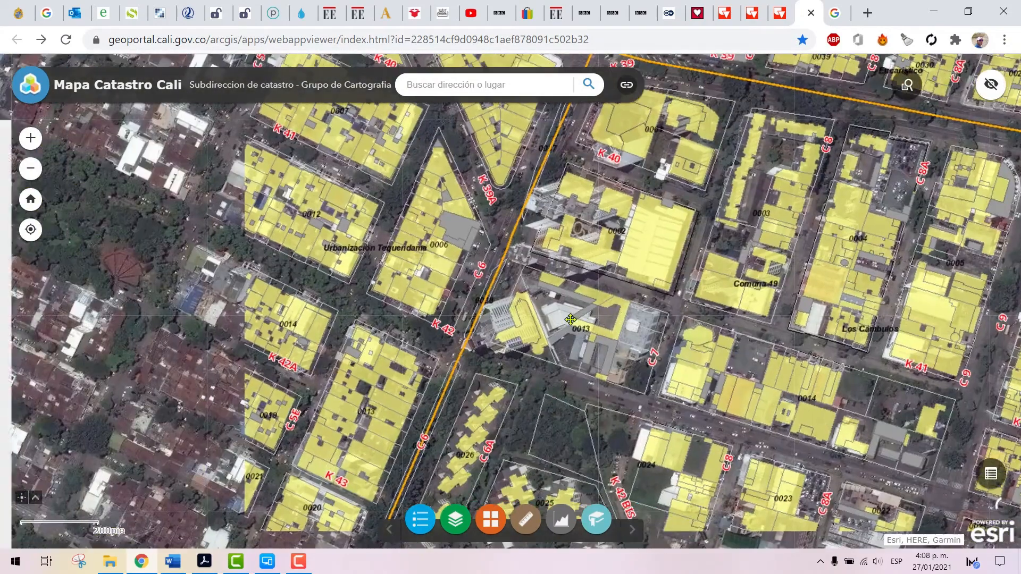
scroll(387, 240, "up", 2)
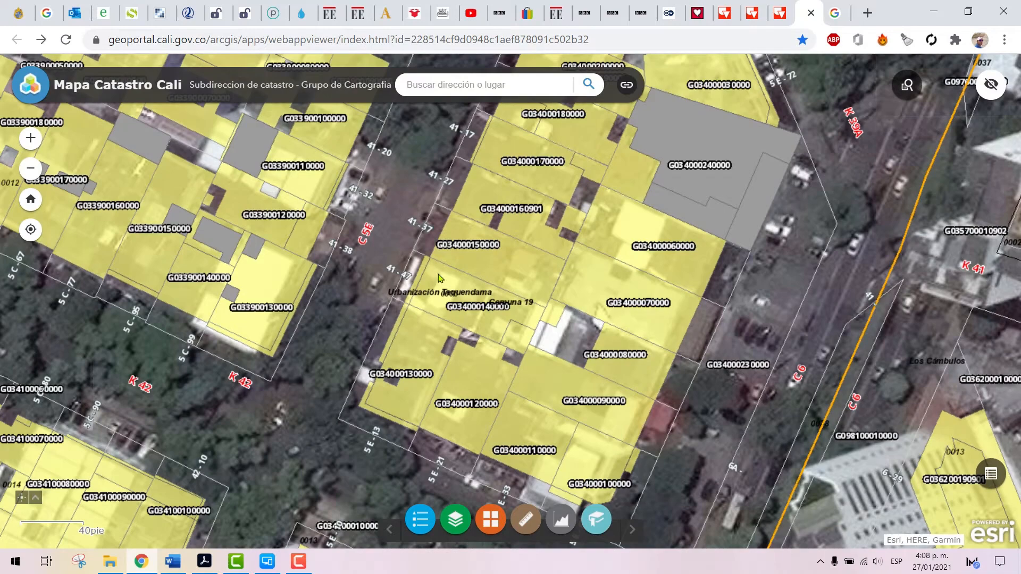
left_click(440, 278)
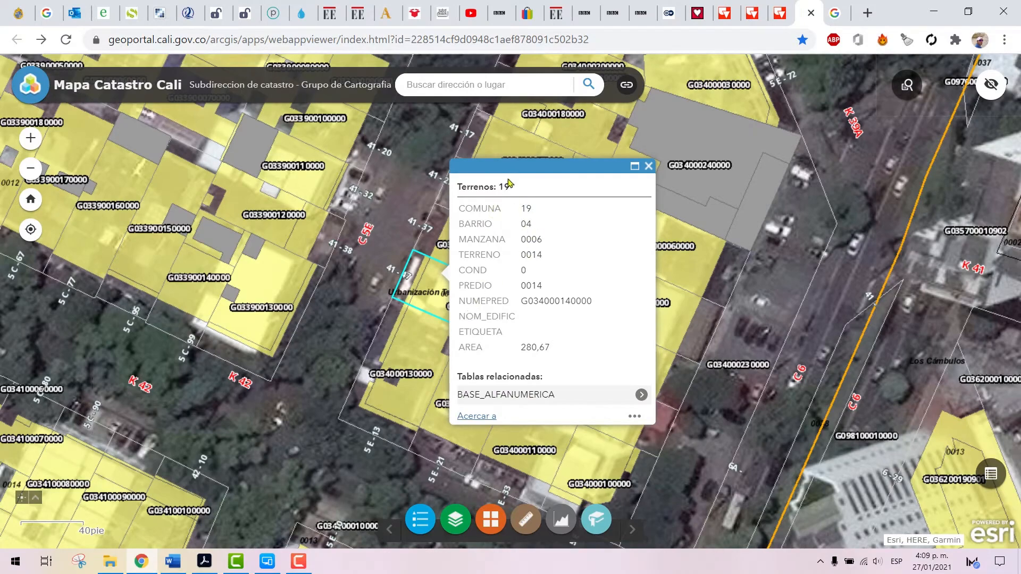
triple_click(634, 181)
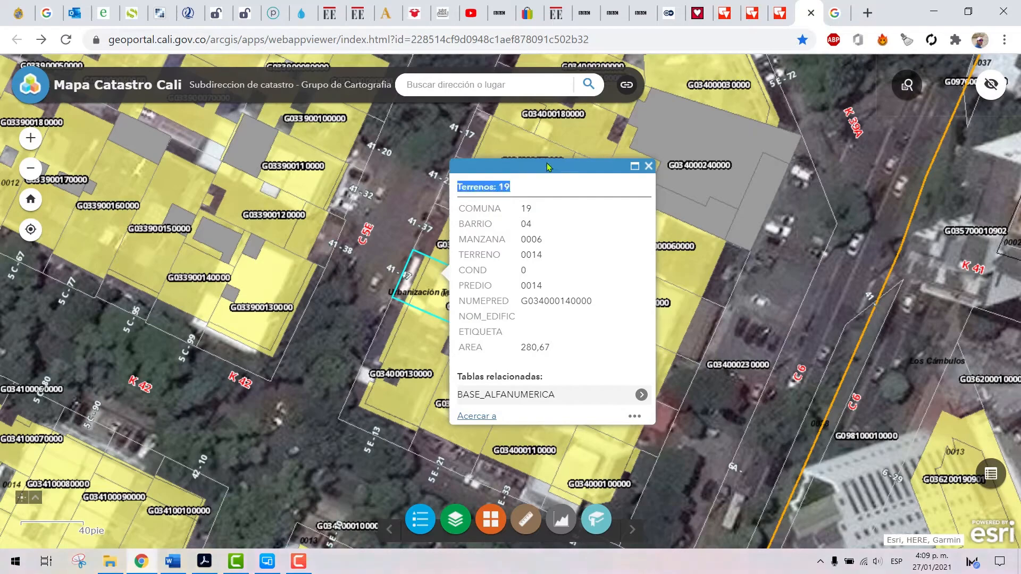
left_click(648, 166)
Consult lot 0014's related BASE_ALFANUMERICA record and its linked Terrenos table, and close the information window
left_click(433, 281)
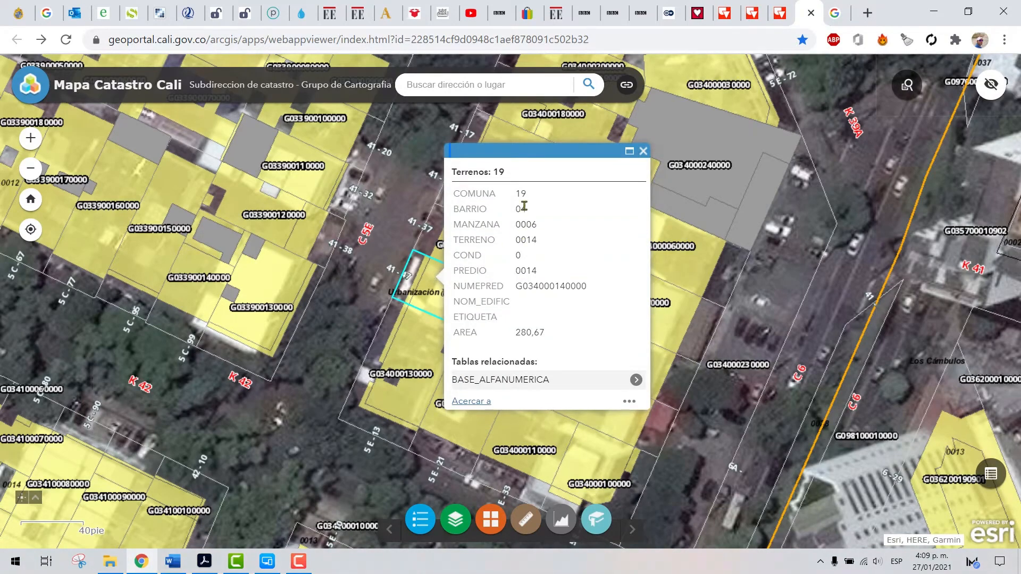
left_click(526, 380)
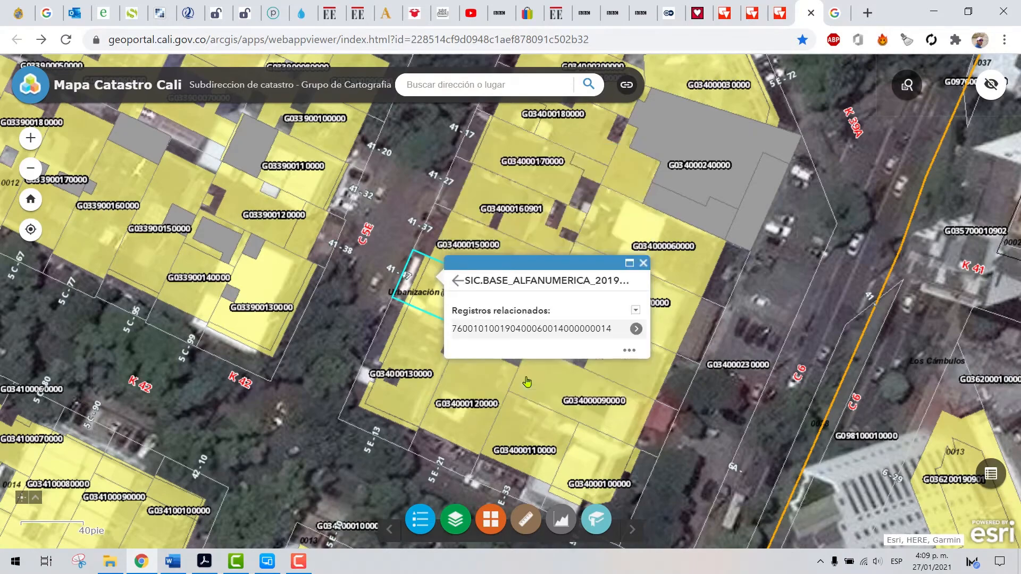
left_click(510, 329)
scroll(590, 292, "down", 3)
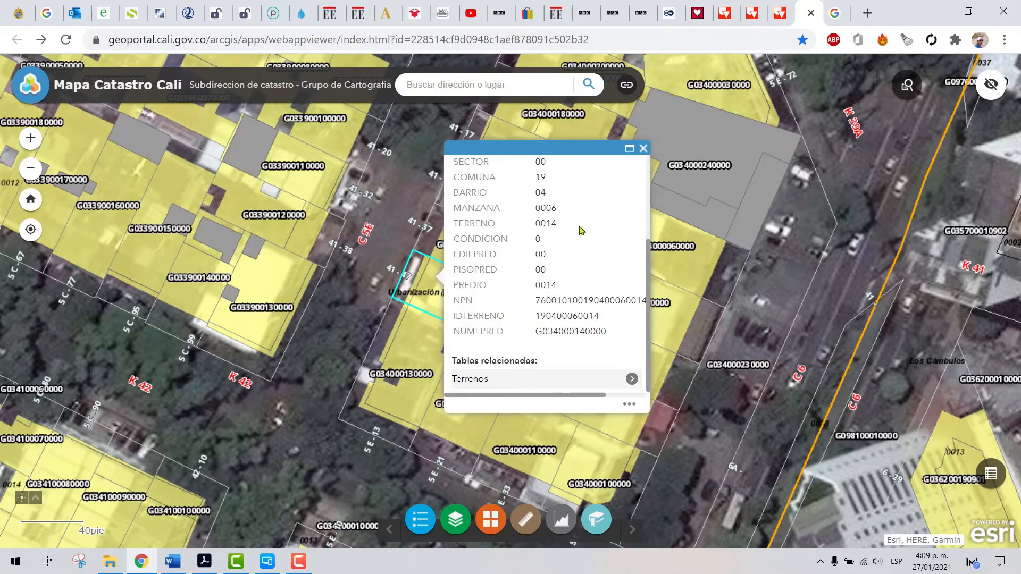
left_click(553, 379)
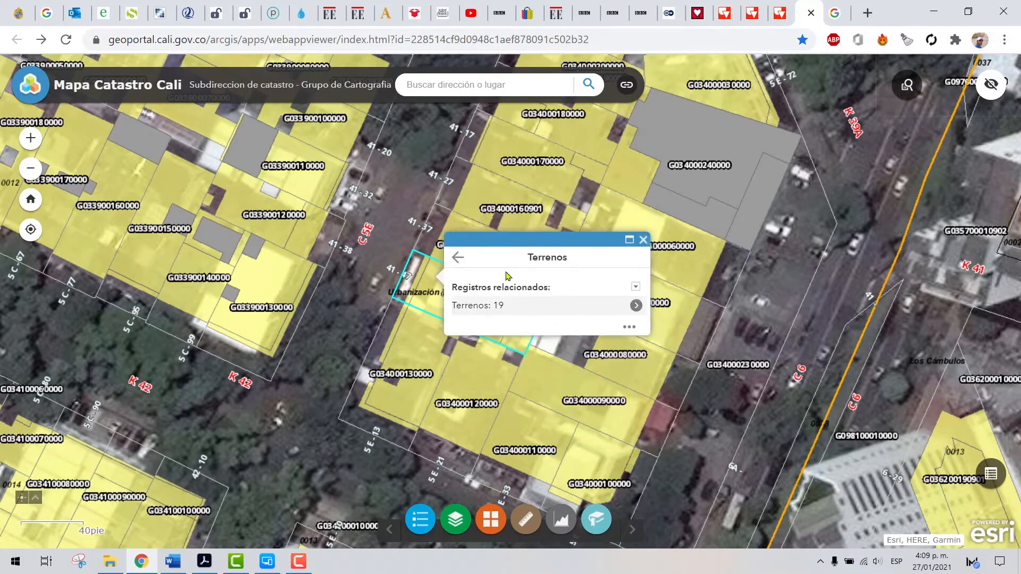
left_click(643, 240)
Display the land record of lot 0014 in block 0006 again, highlight its AREA value and close the record
left_click(441, 279)
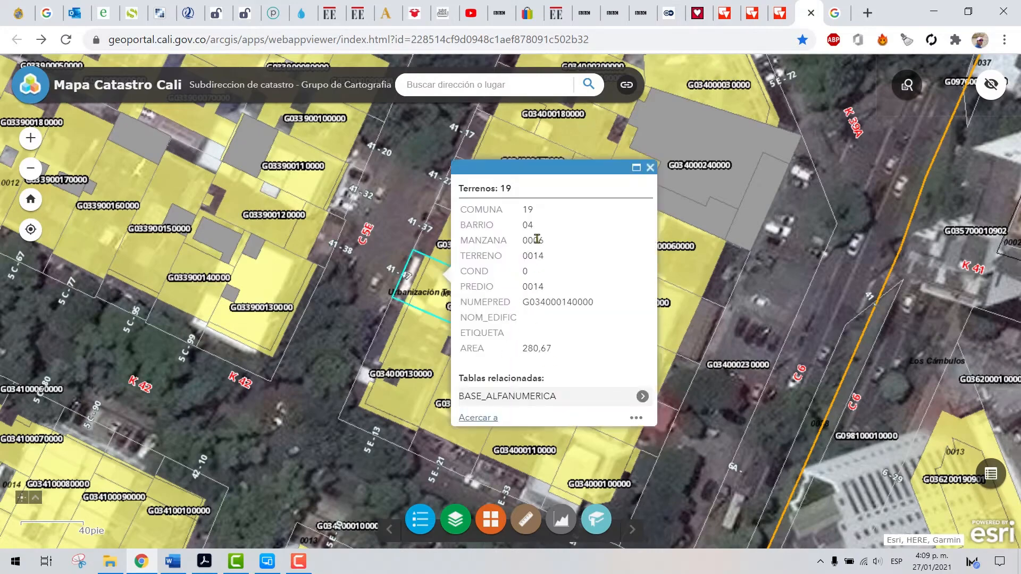
left_click_drag(460, 346, 557, 349)
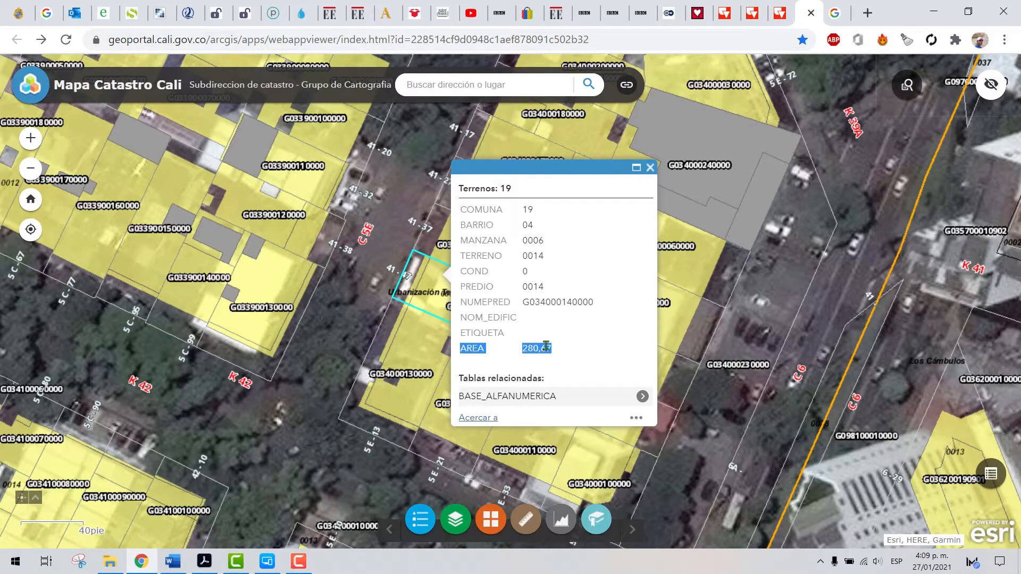
left_click(520, 349)
left_click_drag(520, 348, 555, 351)
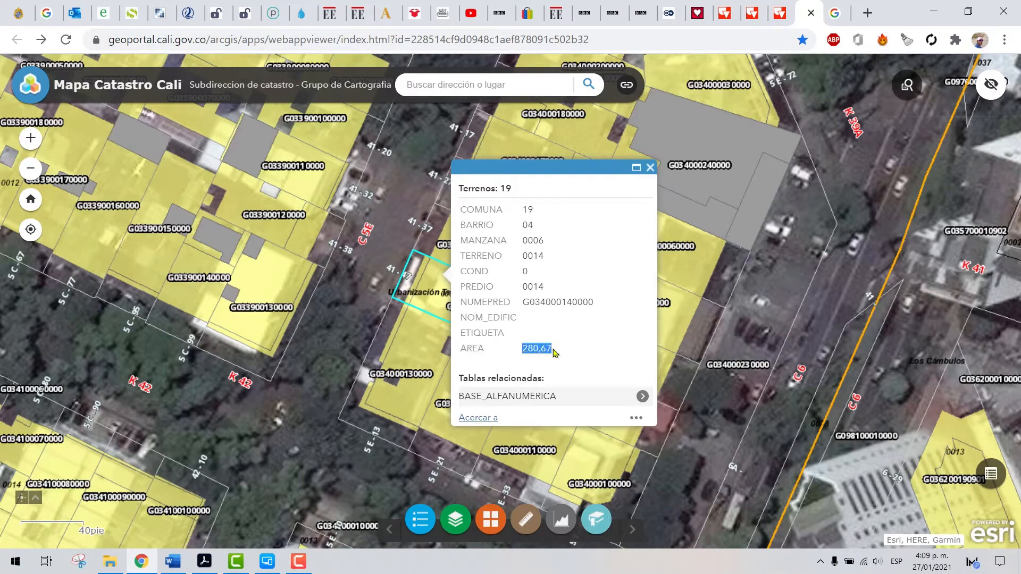
left_click(650, 169)
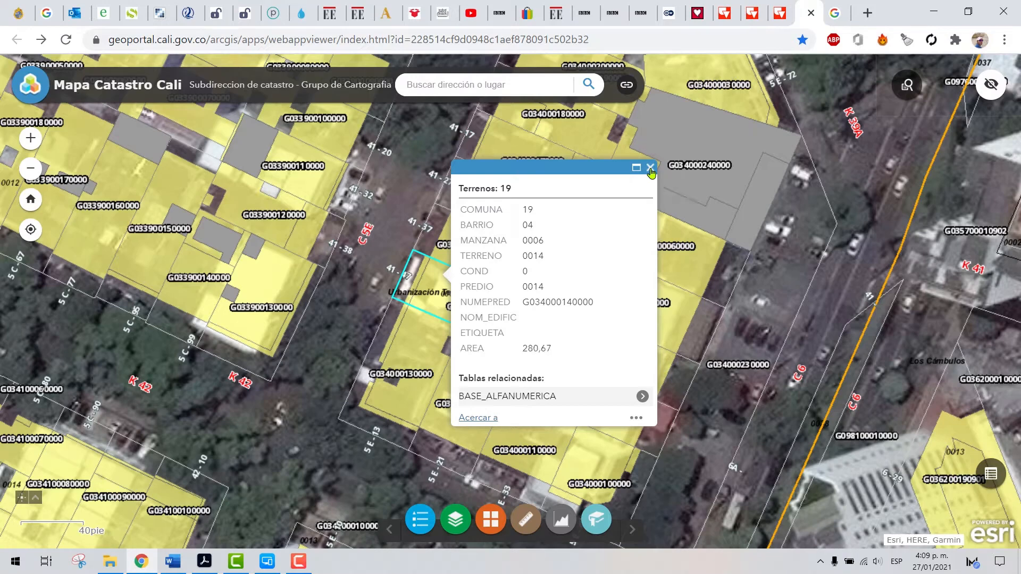
Examine the Urbanización Tequendama blocks around Carrera 42, from block 0006 to the wooded park in block 0035
scroll(585, 255, "up", 1)
scroll(584, 255, "down", 2)
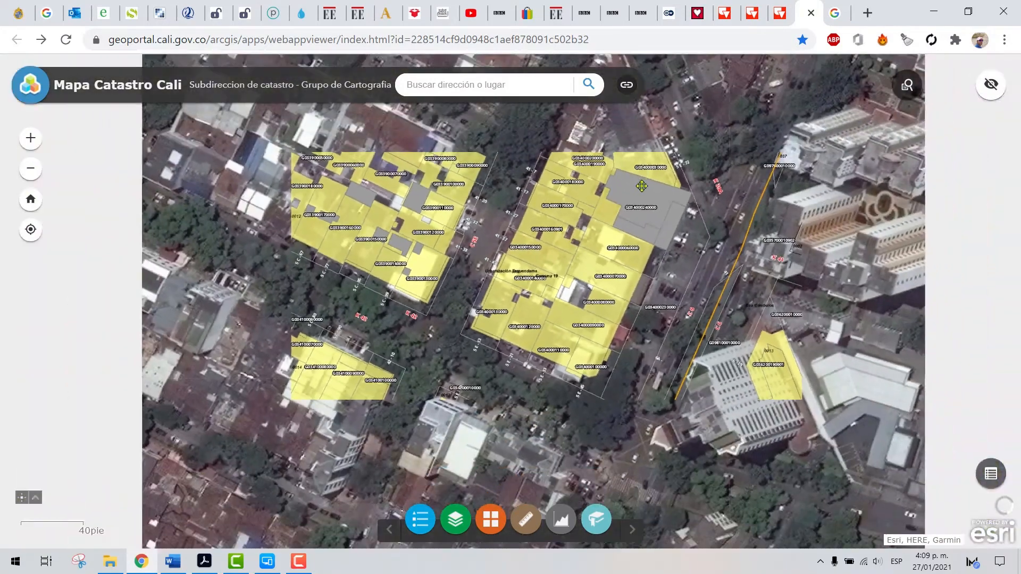
left_click_drag(541, 211, 526, 276)
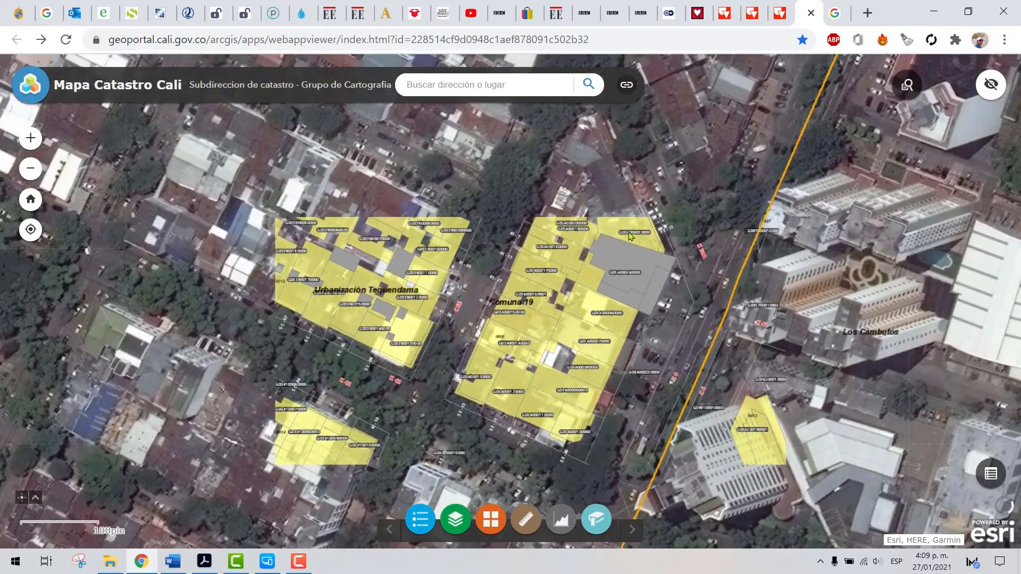
left_click_drag(516, 315, 523, 305)
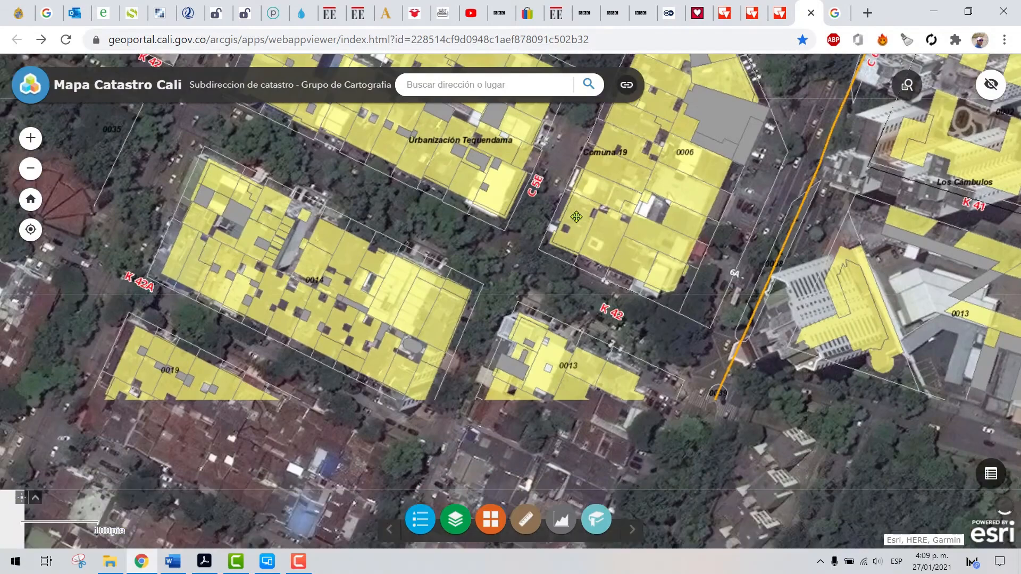
left_click_drag(609, 198, 745, 278)
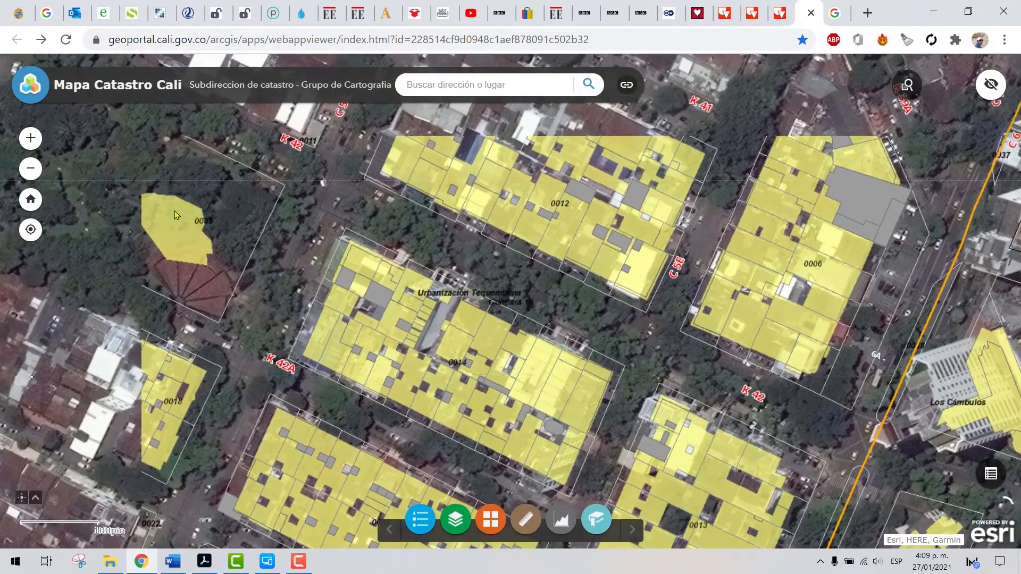
left_click_drag(200, 212, 466, 275)
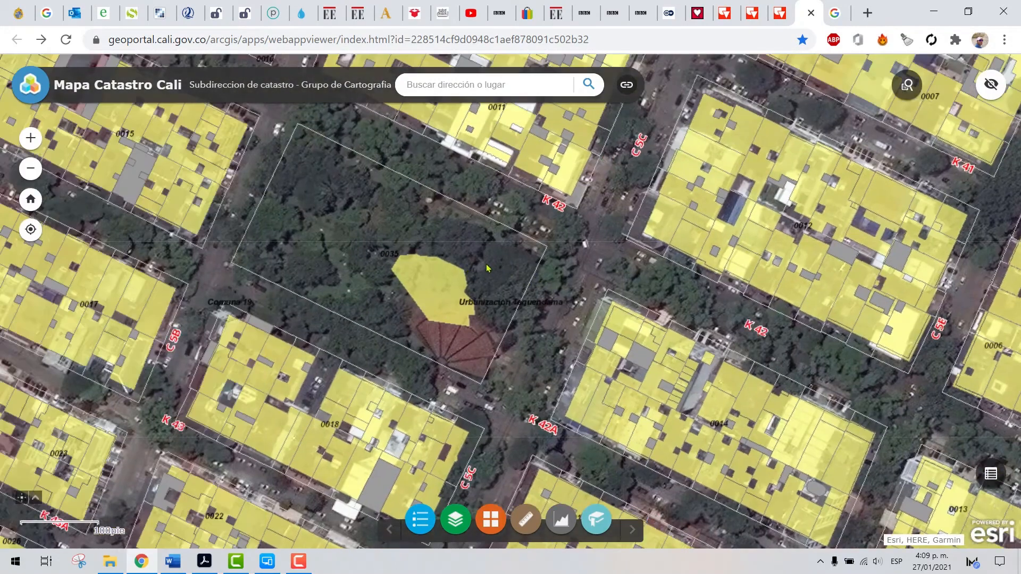
scroll(499, 261, "up", 1)
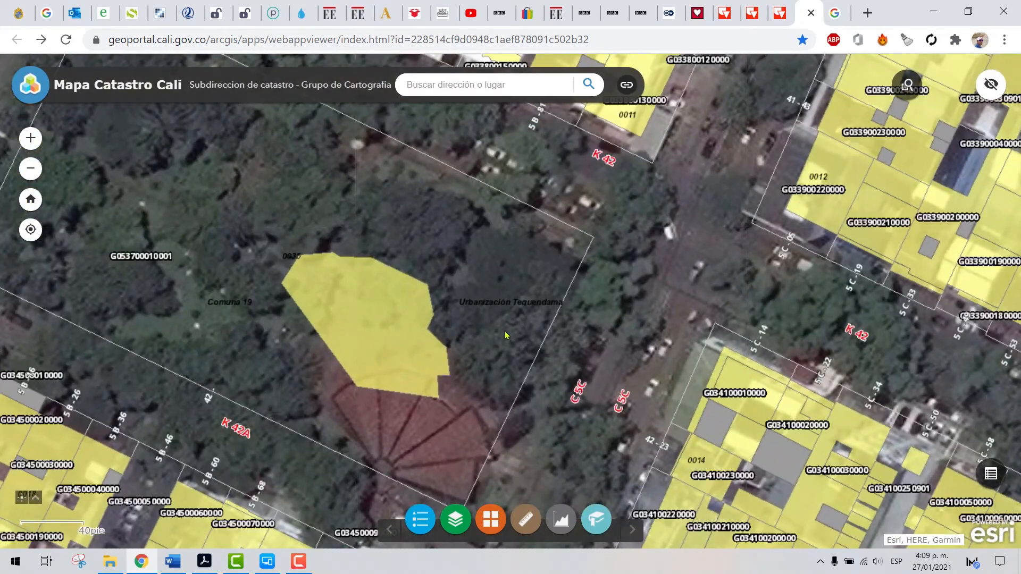
scroll(515, 316, "down", 1)
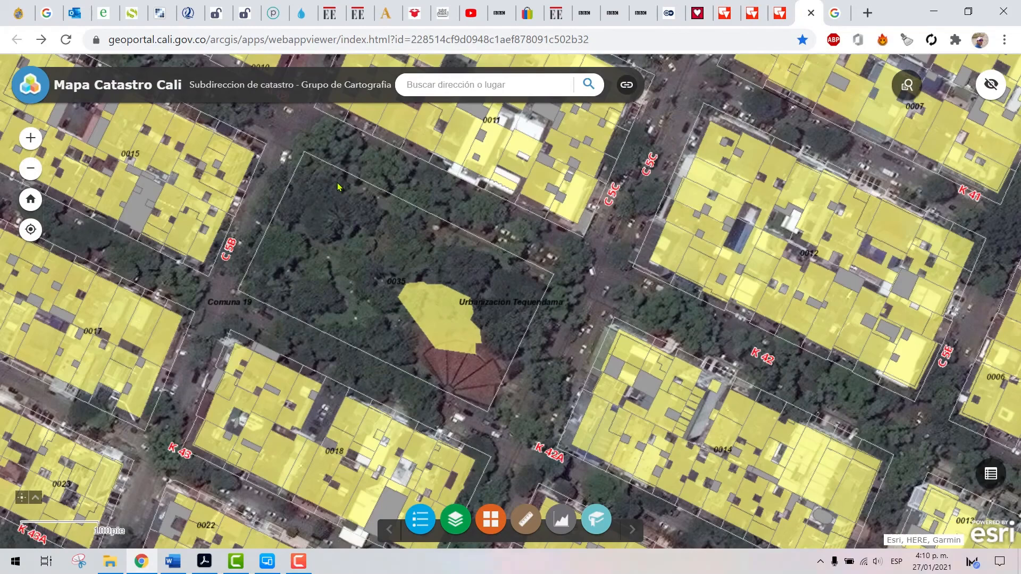
Display the land record of the wooded park lot in block 0035 and highlight its AREA value
left_click(338, 186)
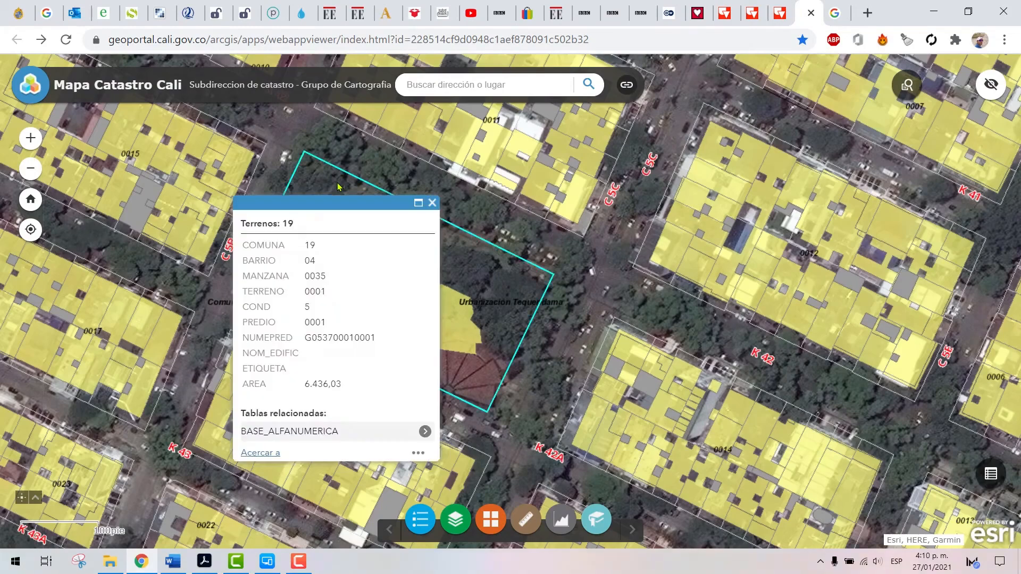
left_click_drag(316, 205, 617, 196)
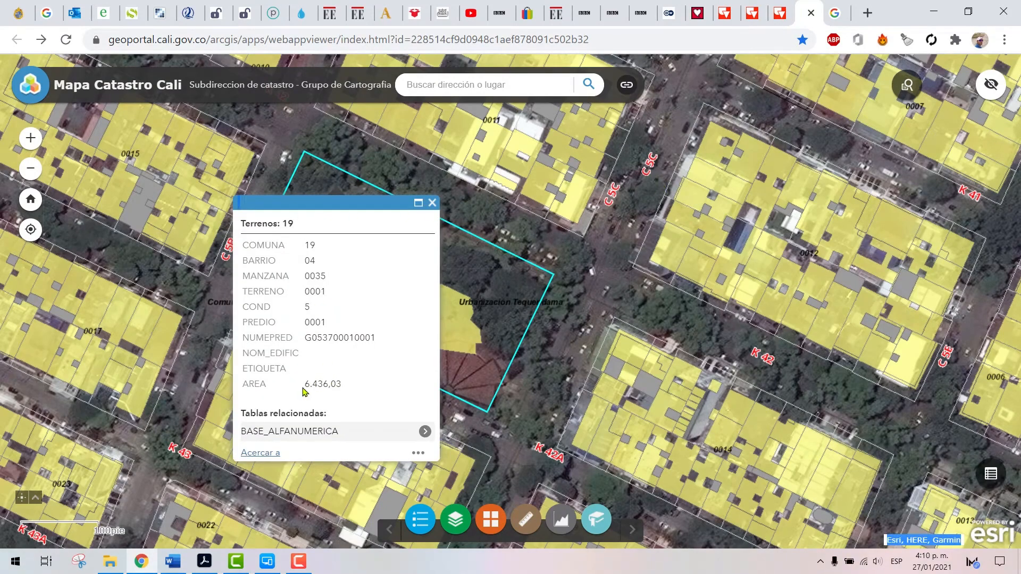
left_click_drag(306, 382, 341, 383)
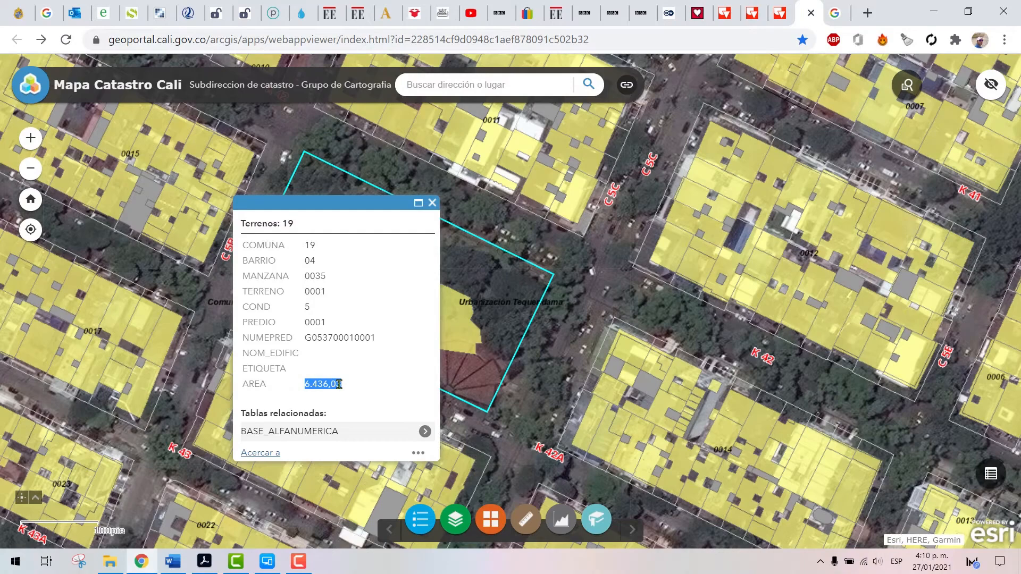
Close the park lot's land record, switch to the Multiscreen phone mirror, reposition its window over the map and launch Geo Tracker
left_click(432, 204)
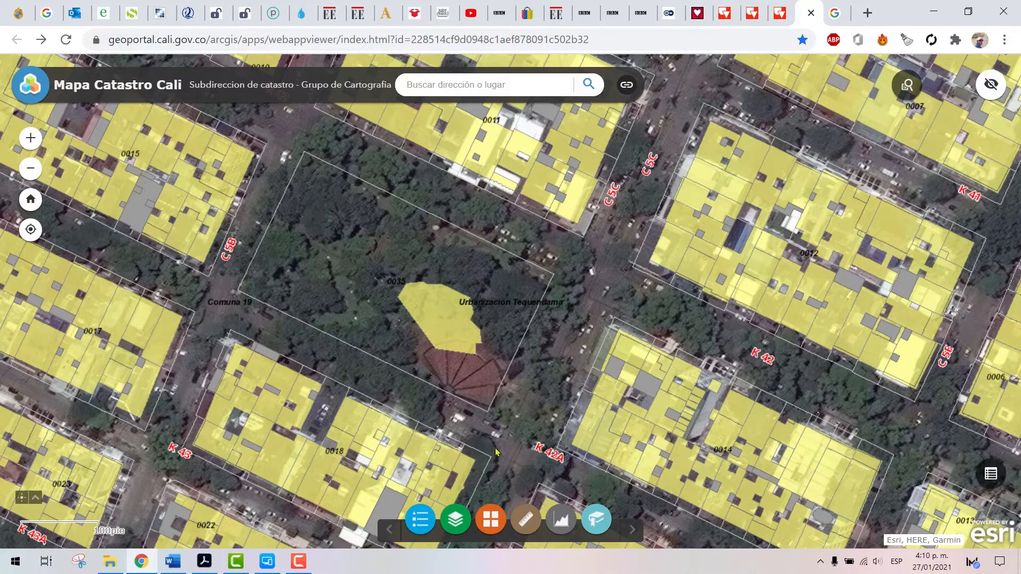
left_click(272, 564)
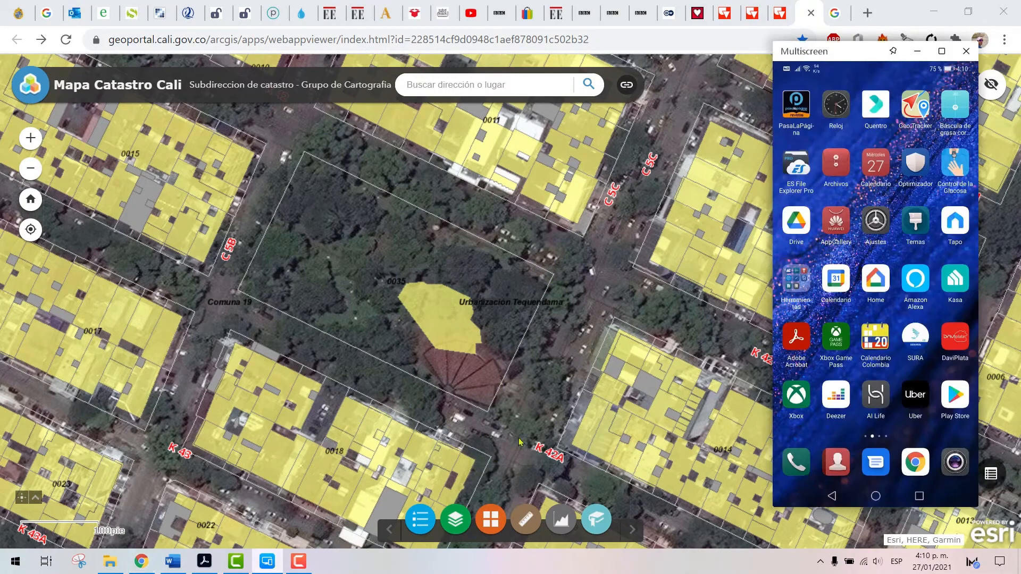
left_click_drag(855, 53, 809, 74)
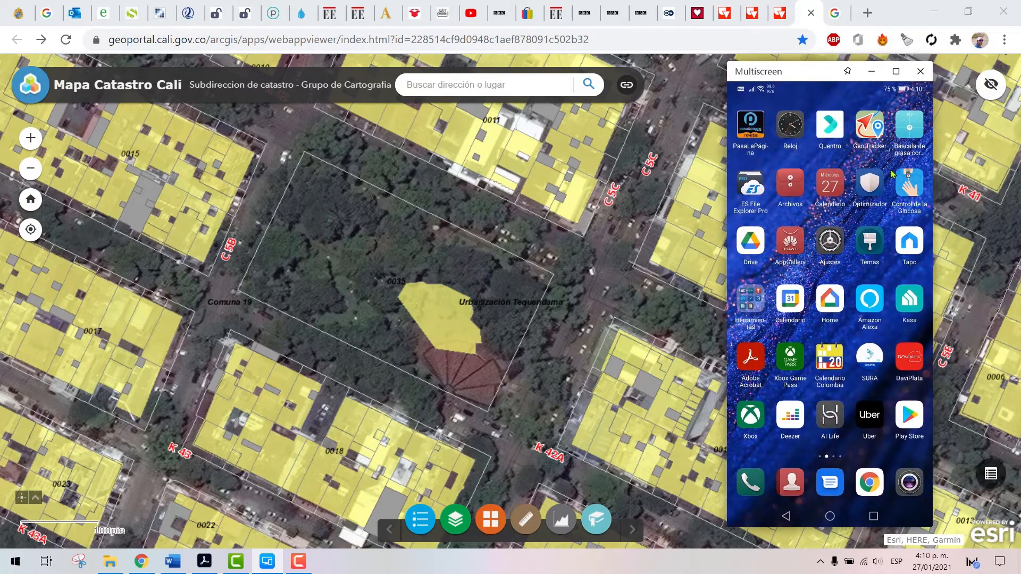
left_click(872, 127)
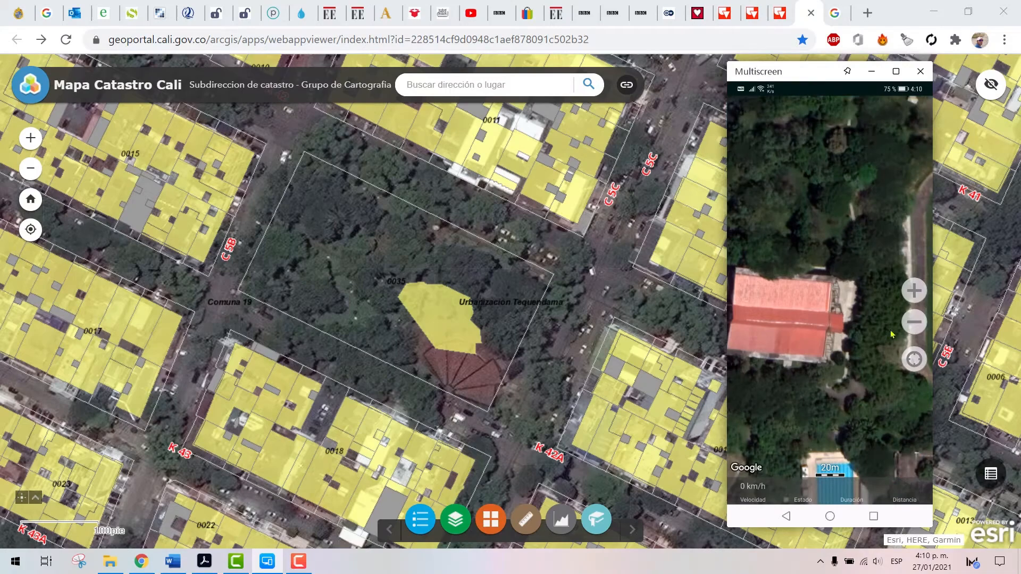
Locate the phone's current GPS position on the satellite map and enlarge the area around the recorded track
left_click(914, 323)
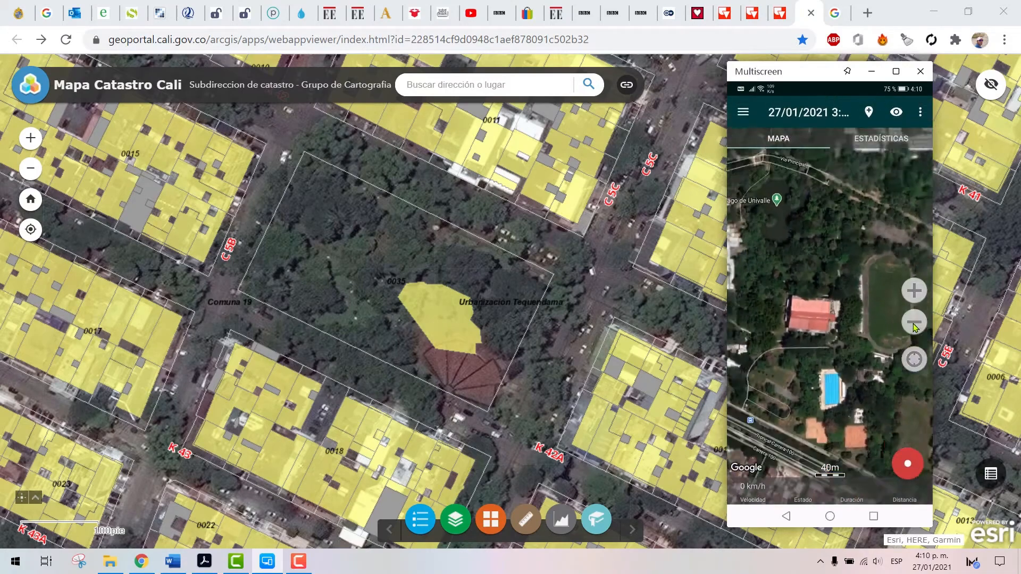
left_click(915, 327)
left_click(915, 327)
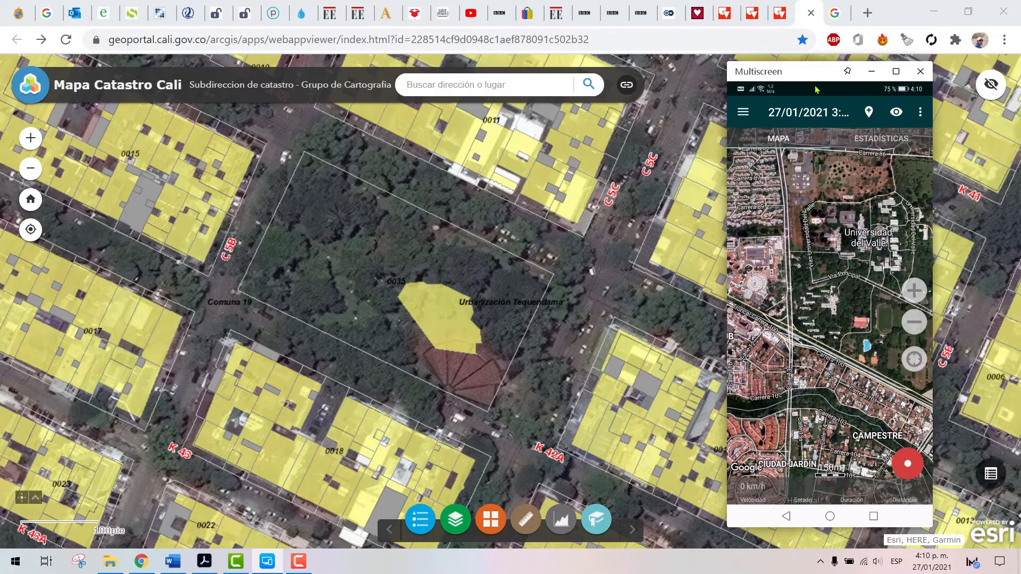
left_click(914, 466)
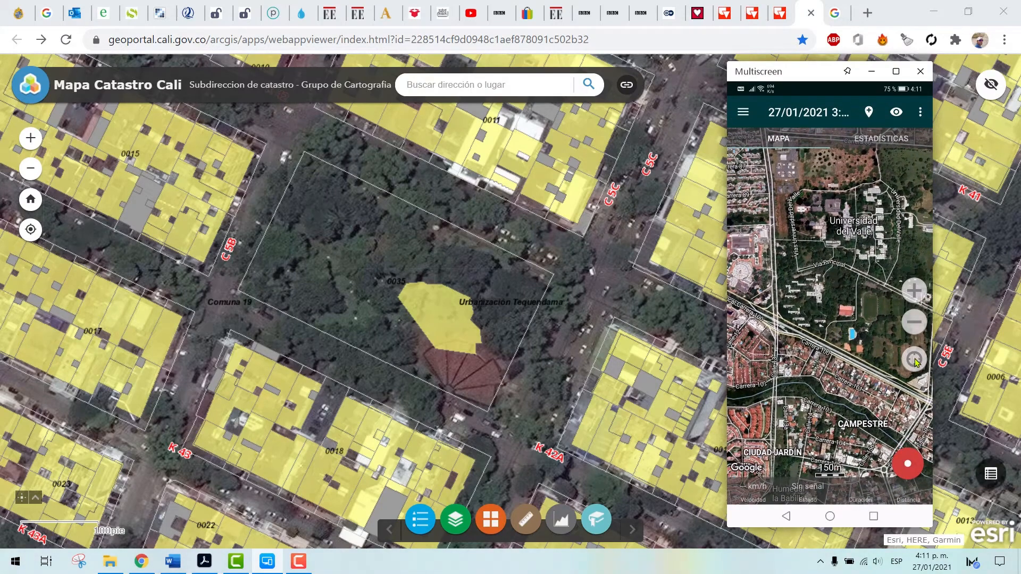
left_click_drag(891, 394, 892, 379)
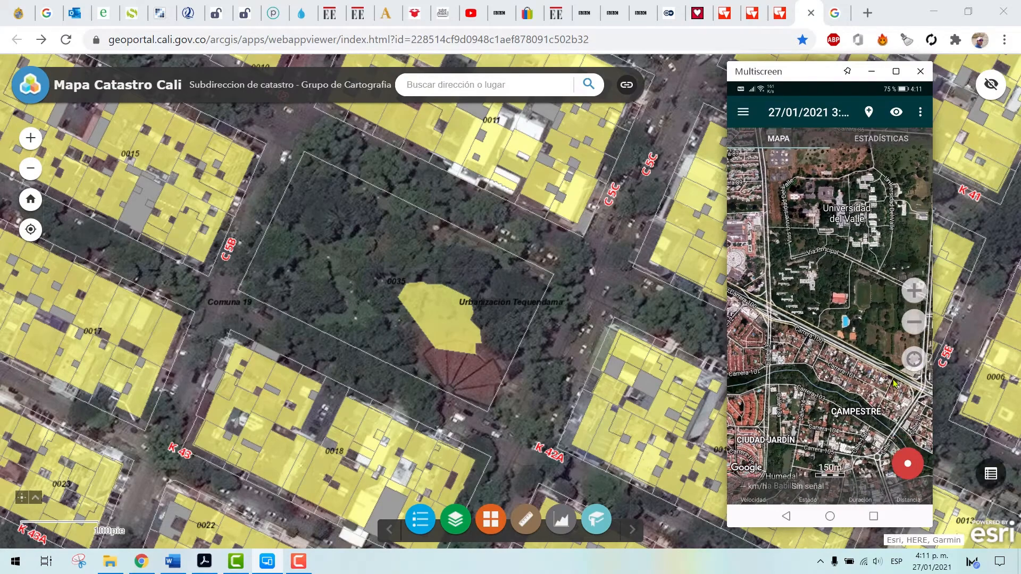
left_click(914, 360)
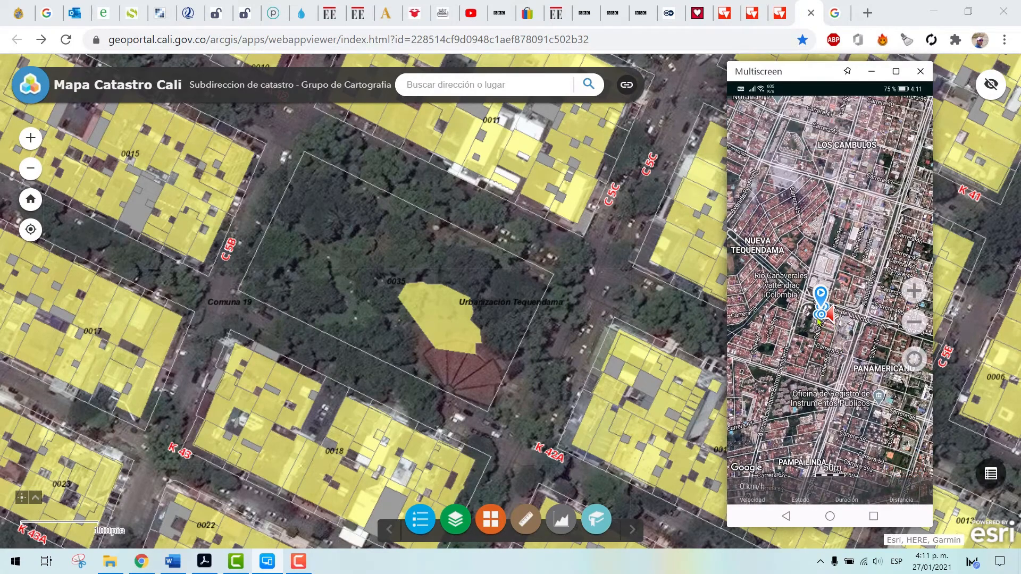
left_click(846, 304)
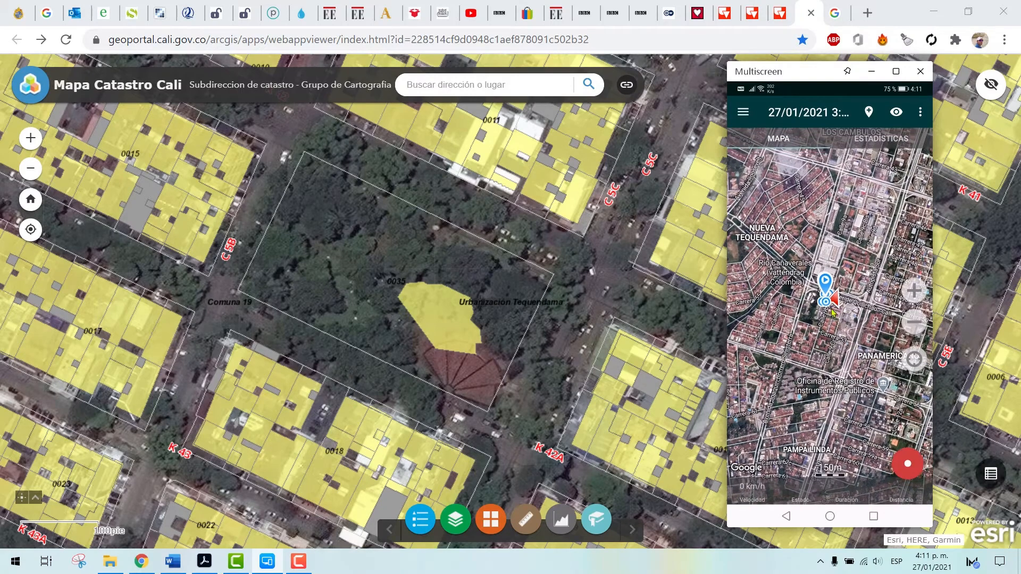
left_click(914, 291)
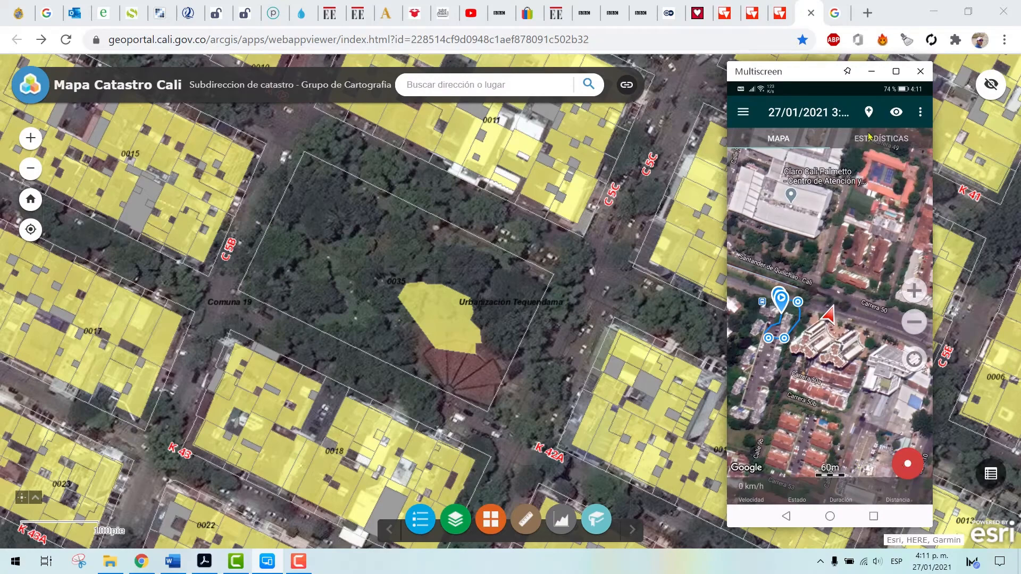
Display Geo Tracker's additional options and go to Exportar todo a memoria externa
left_click(857, 192)
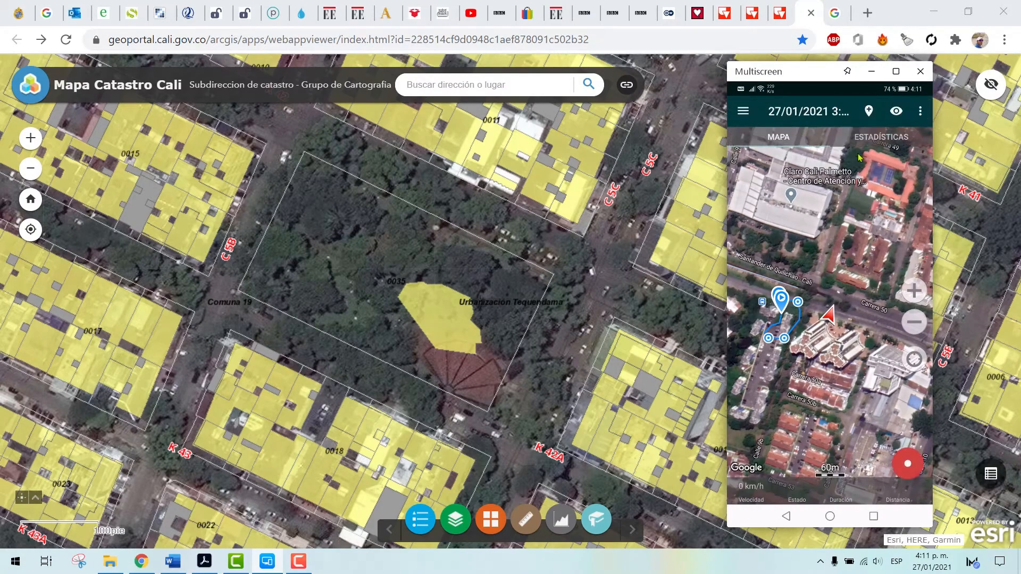
left_click(871, 113)
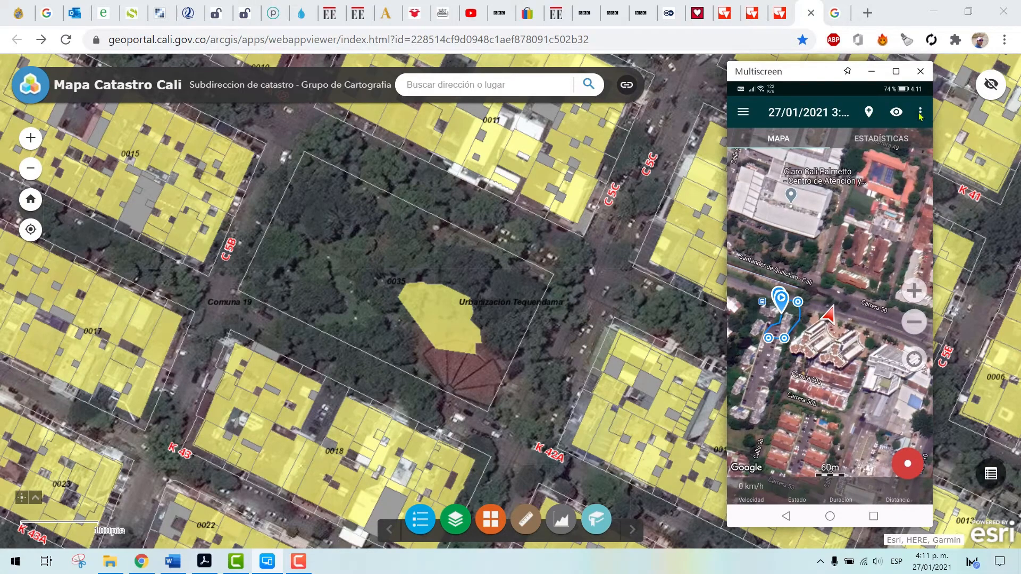
left_click(920, 113)
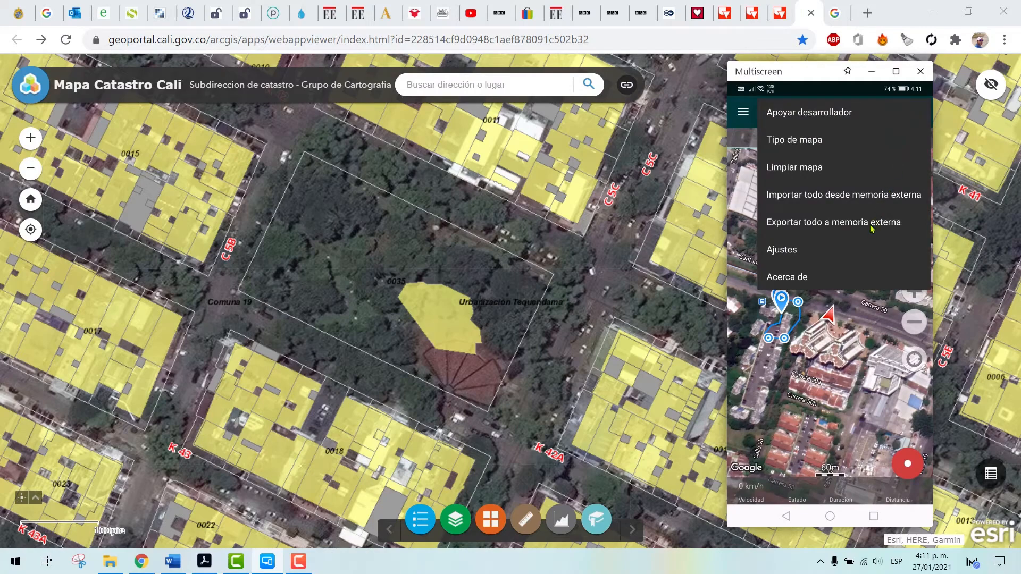
left_click(835, 221)
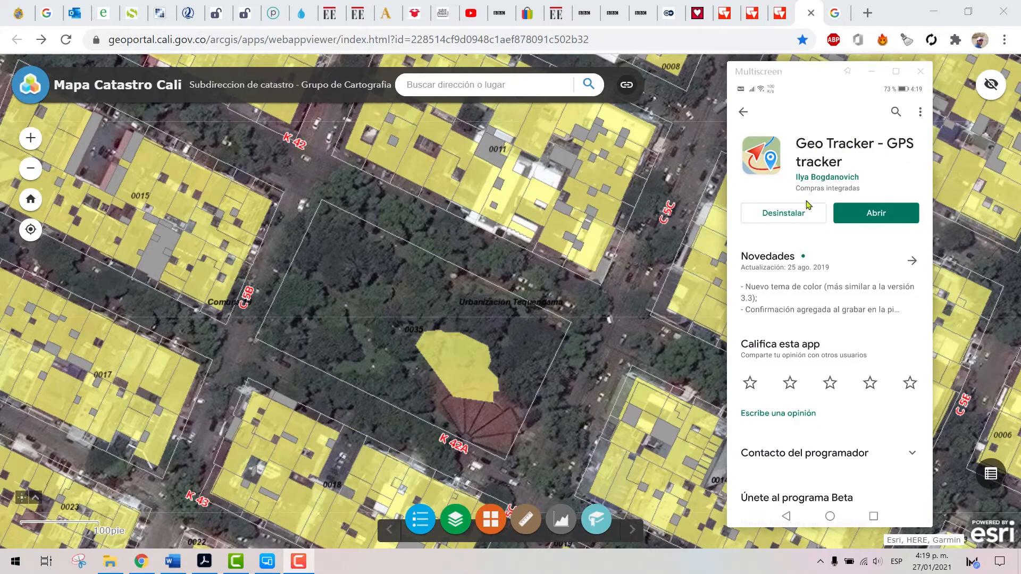
Move the phone mirror window slightly and read the Geo Tracker - GPS tracker store page down to its sample images
left_click_drag(803, 76, 783, 73)
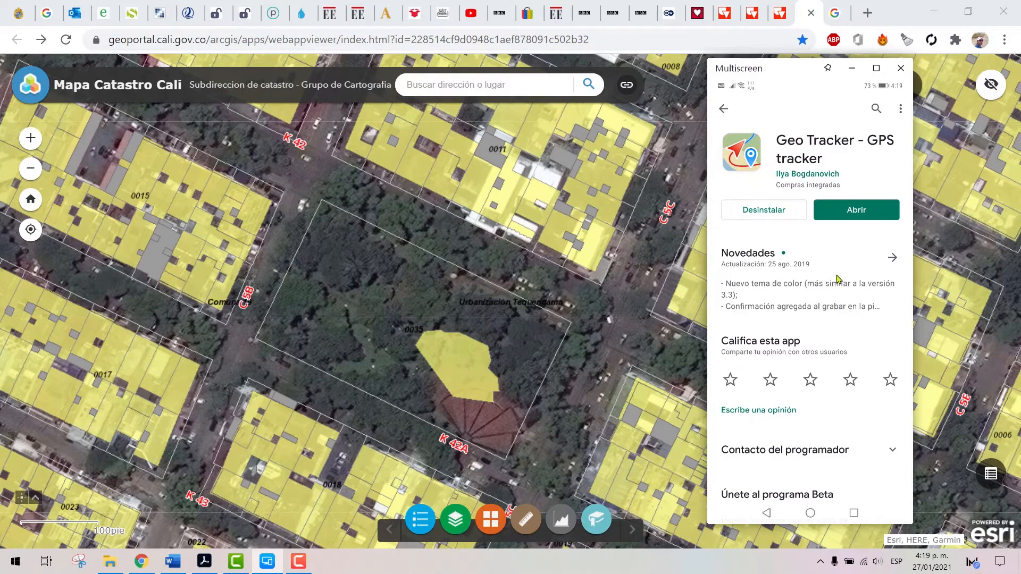
scroll(833, 334, "down", 3)
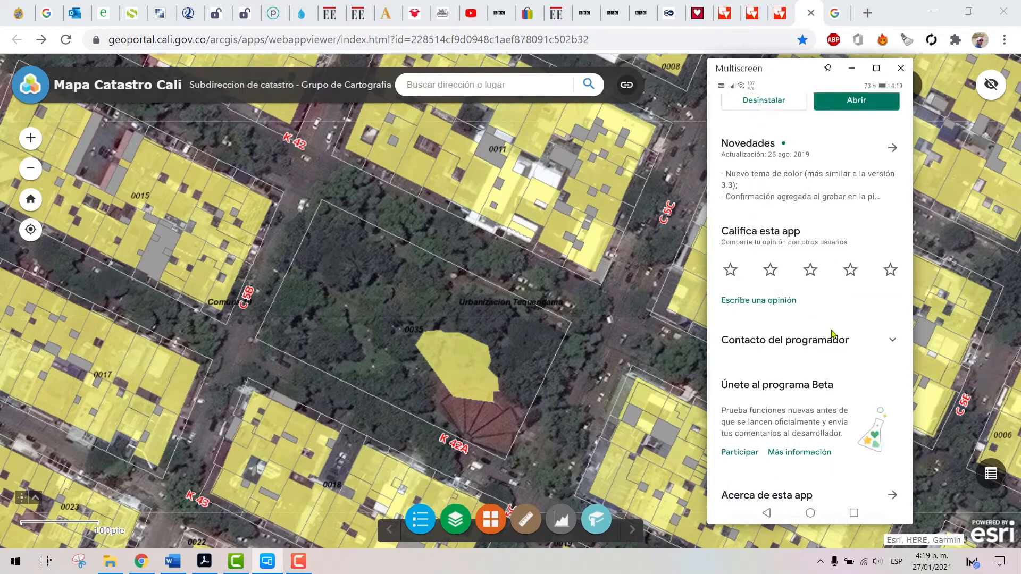
scroll(832, 328, "down", 4)
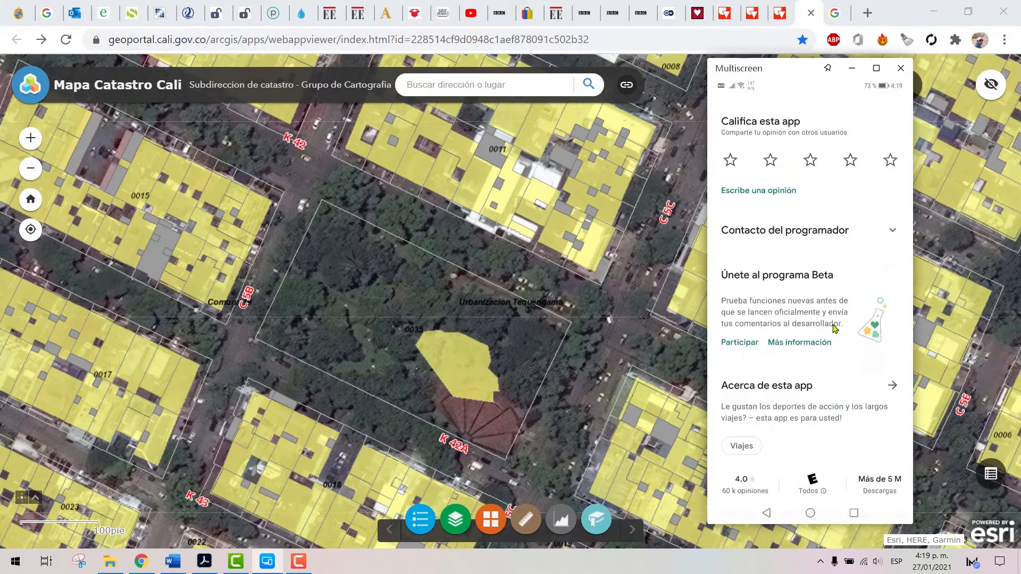
scroll(833, 328, "down", 3)
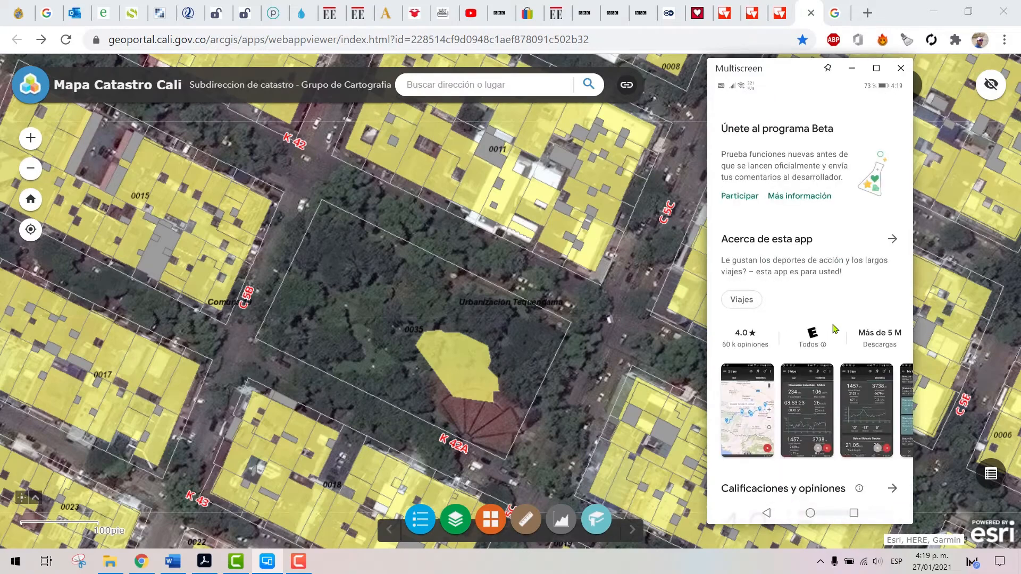
scroll(833, 328, "down", 3)
Browse the store's sample images of Geo Tracker's map, statistics and trip list, and return to the start of the store page
left_click(755, 292)
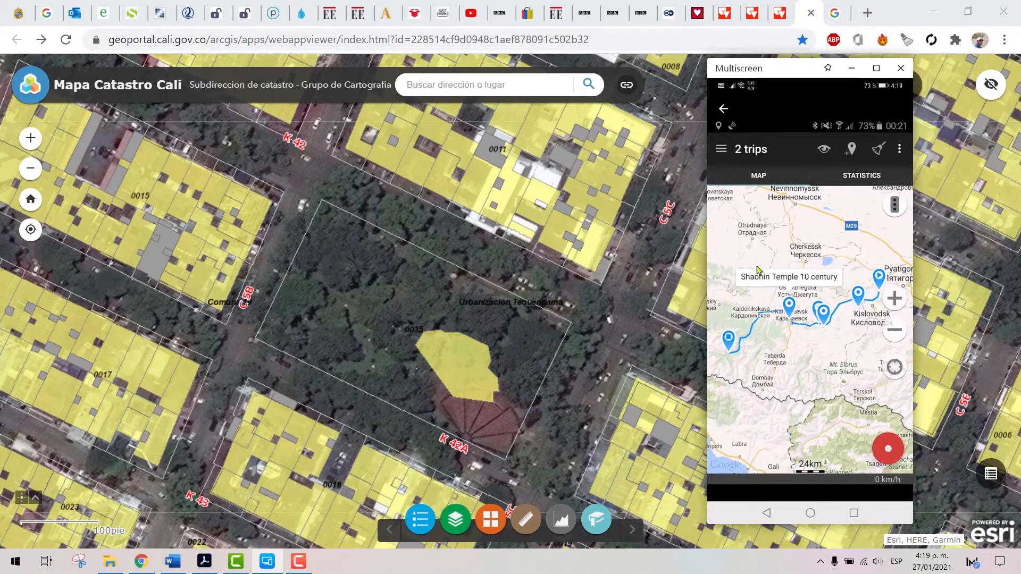
left_click_drag(818, 269, 745, 270)
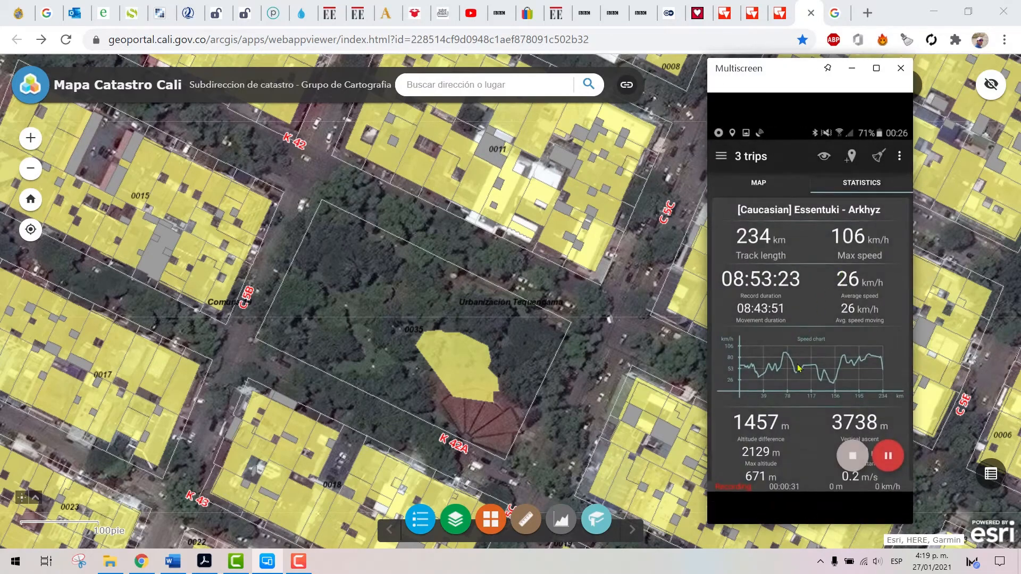
left_click_drag(873, 296, 786, 172)
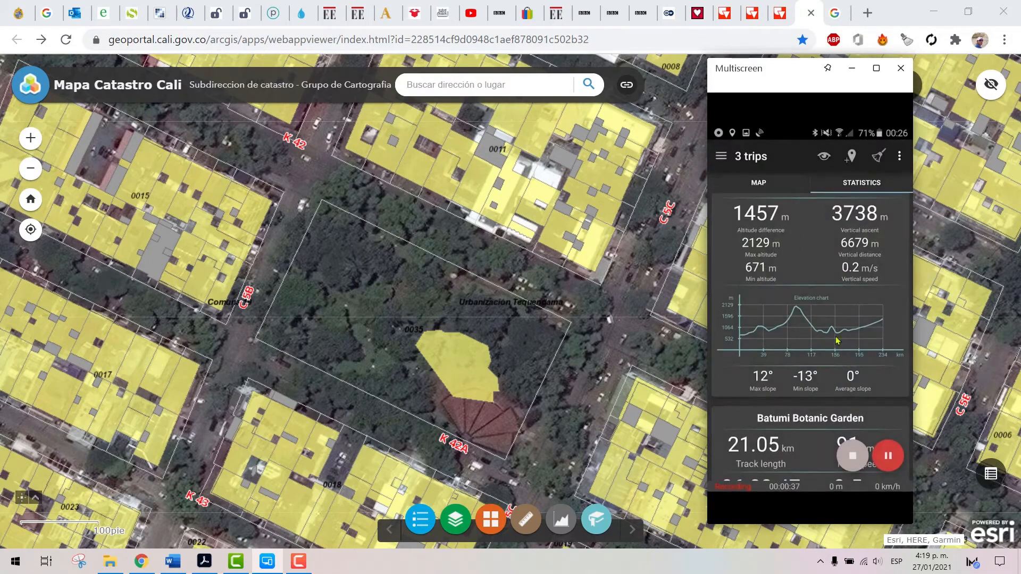
left_click_drag(791, 307, 744, 295)
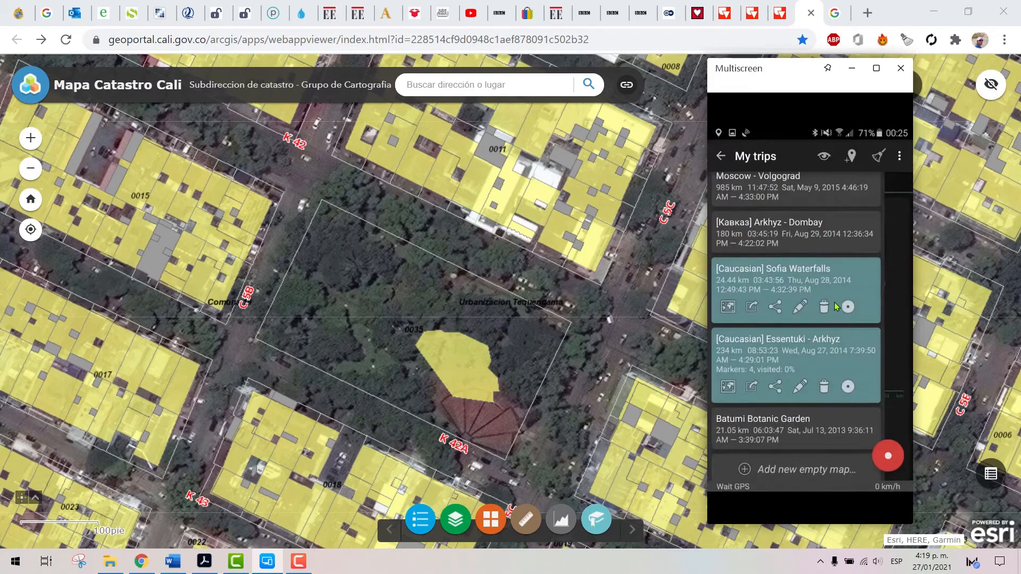
left_click_drag(813, 286, 729, 263)
left_click_drag(833, 228, 598, 225)
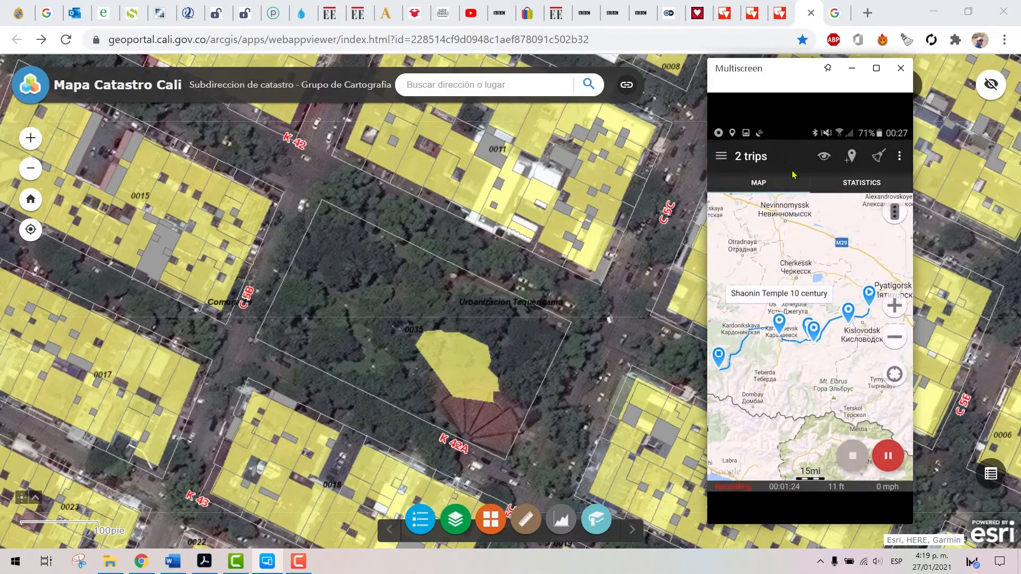
left_click(818, 375)
left_click(770, 514)
left_click(766, 513)
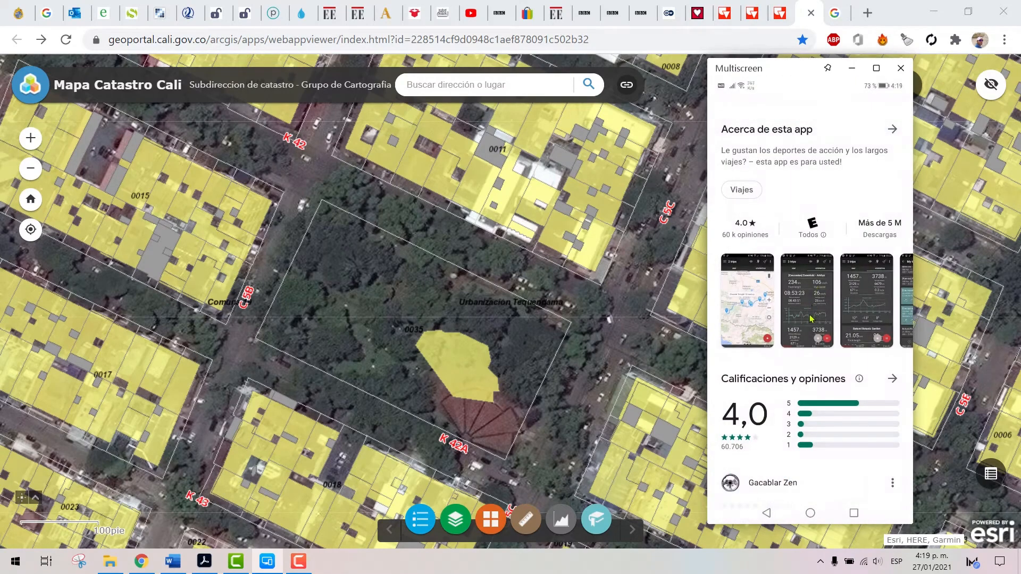
scroll(811, 317, "up", 10)
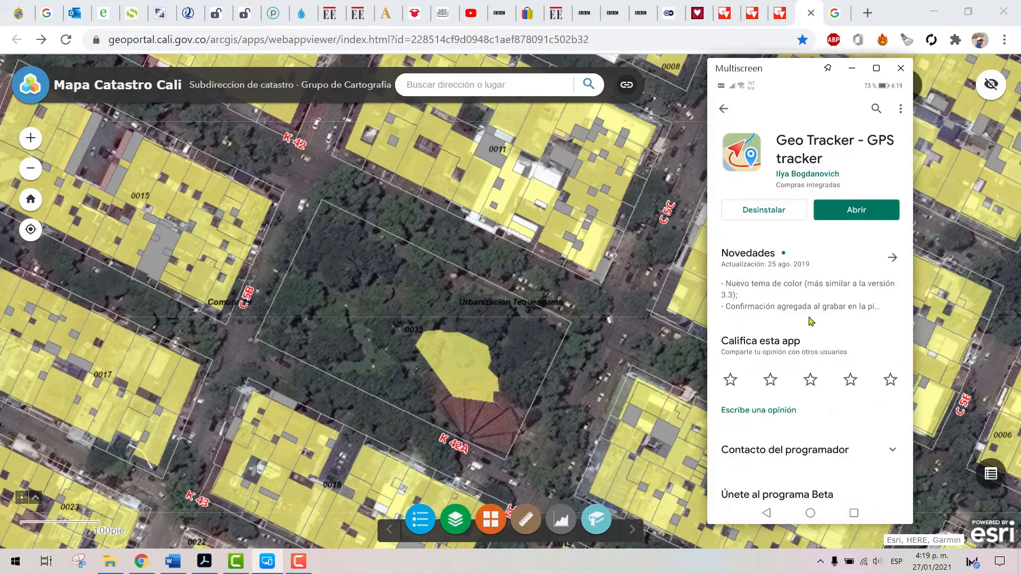
Launch Geo Tracker from its store page and center the map on the phone's current position
left_click(844, 208)
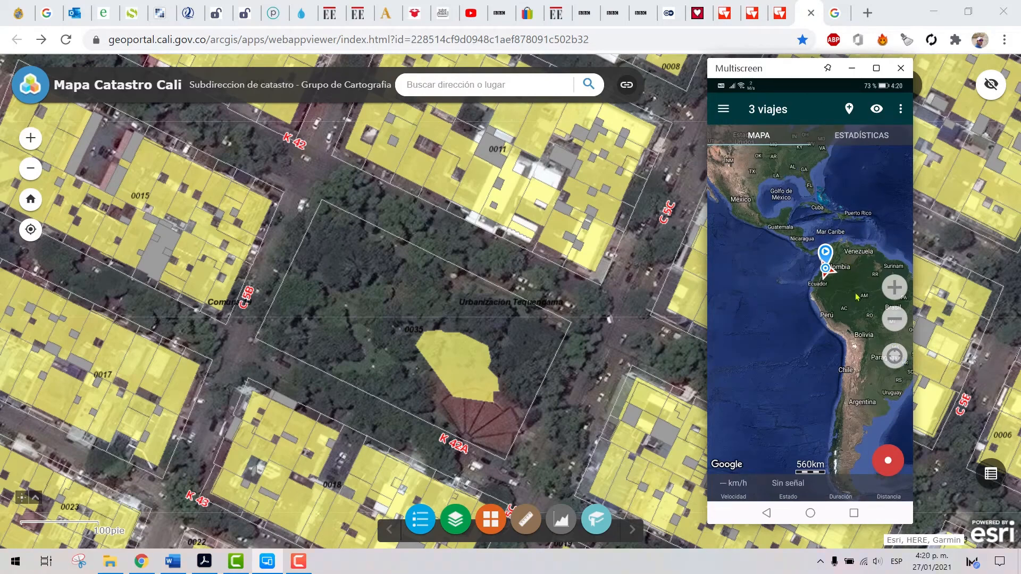
left_click(896, 361)
left_click(901, 294)
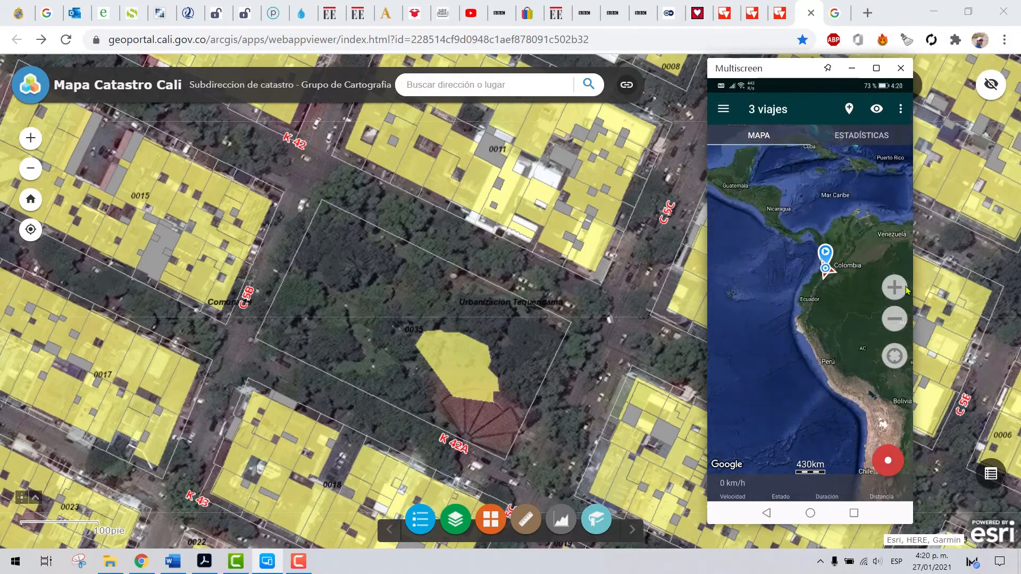
left_click(896, 294)
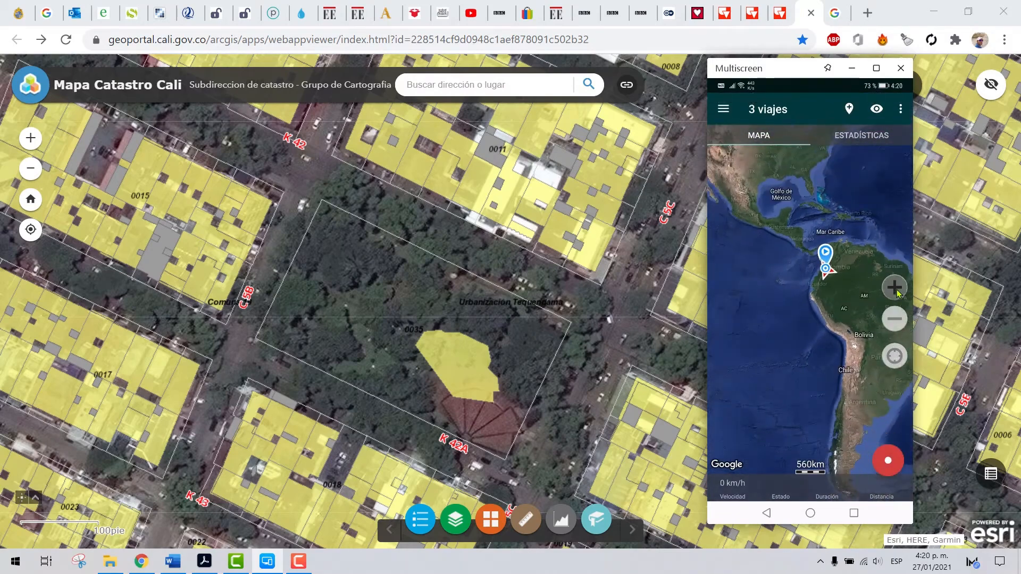
left_click(895, 356)
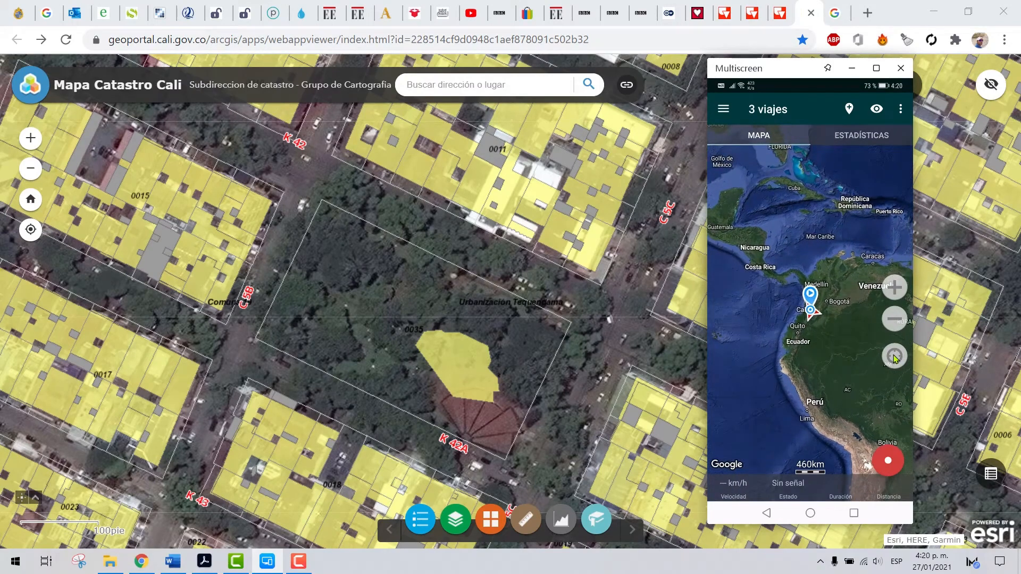
Enlarge the map to the recorded tracks beside Carrera 50 and examine their surroundings around Edificio Mall
left_click(895, 288)
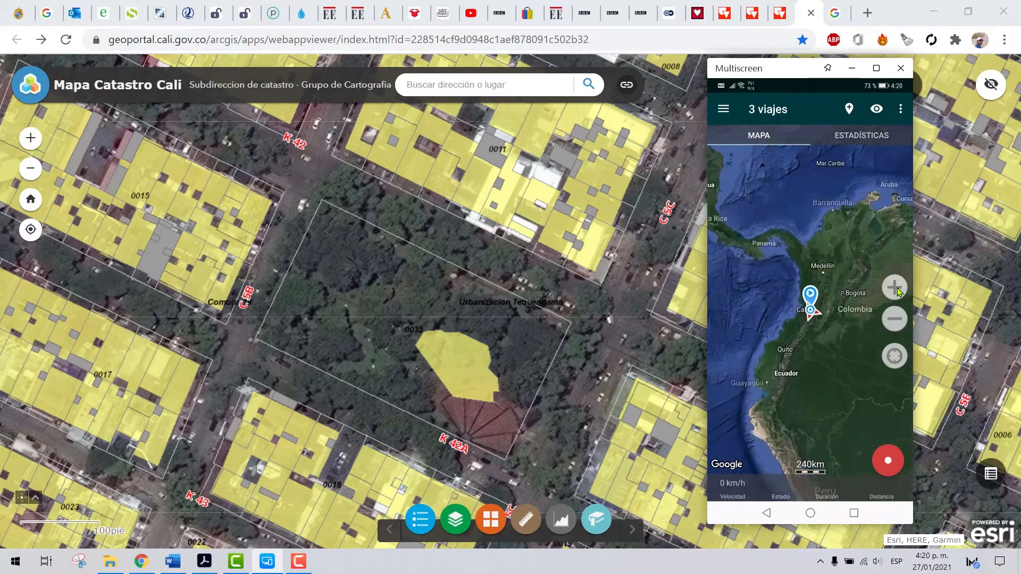
left_click(896, 288)
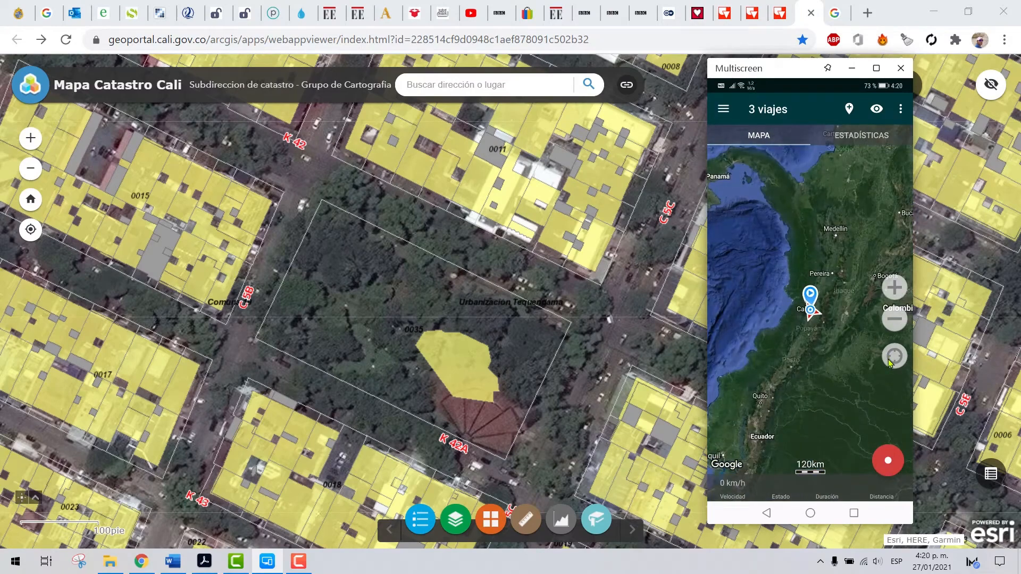
left_click(896, 289)
left_click(895, 289)
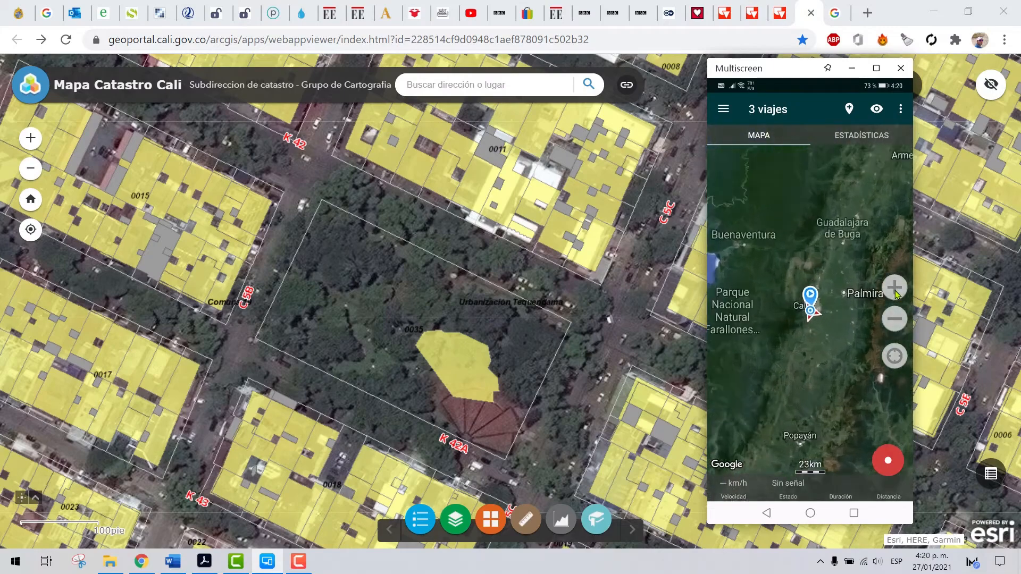
left_click(895, 291)
left_click(895, 291)
left_click(895, 291)
left_click(895, 291)
left_click(895, 291)
left_click(895, 291)
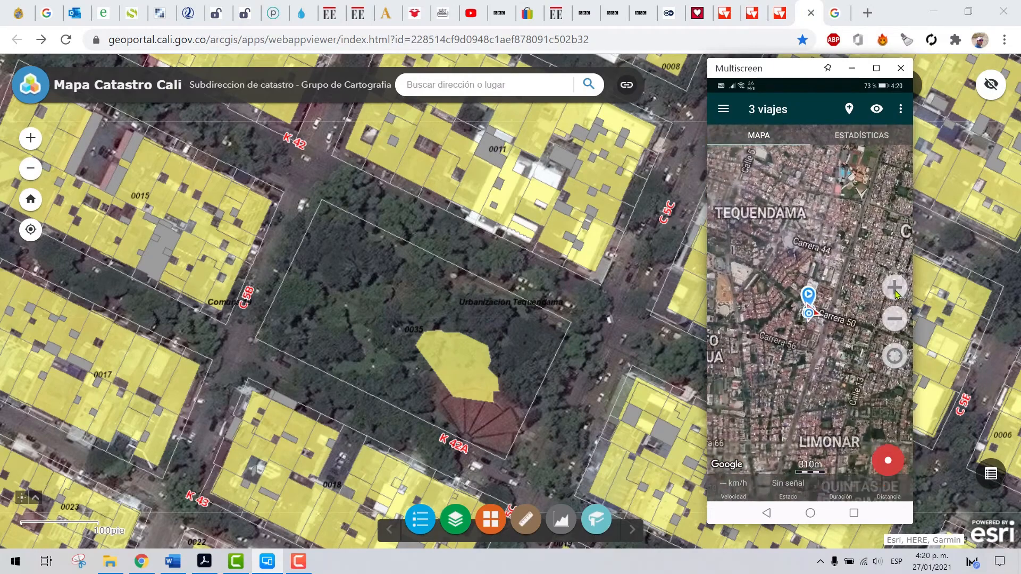
left_click(896, 291)
left_click(895, 291)
left_click(895, 291)
left_click(895, 291)
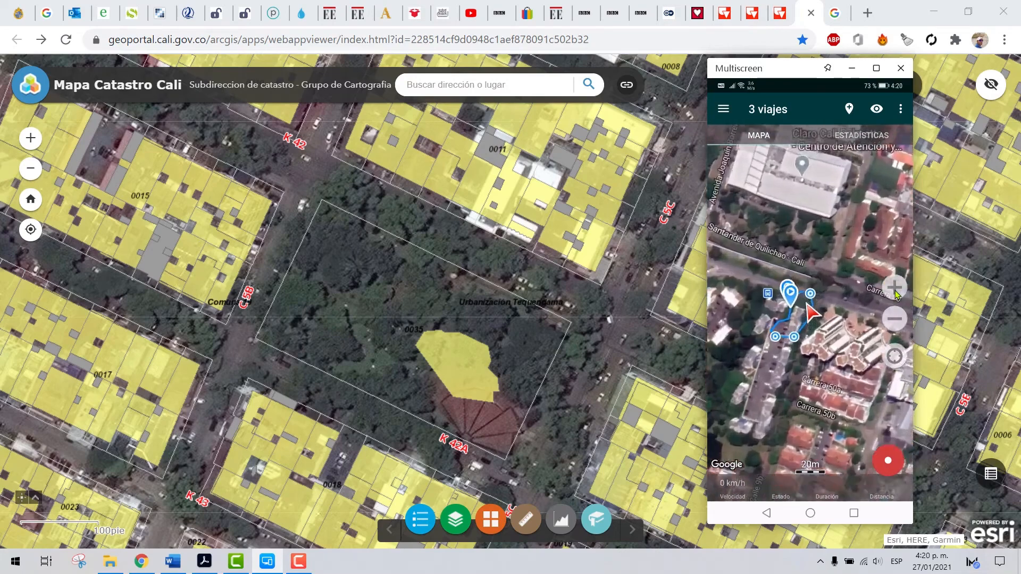
left_click_drag(803, 319, 830, 275)
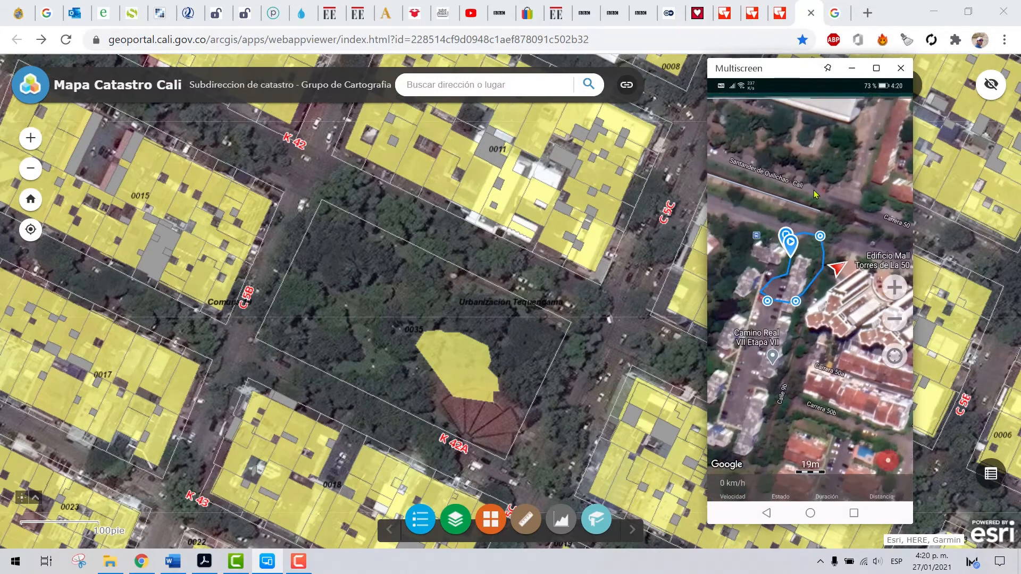
left_click(889, 320)
left_click_drag(853, 206, 853, 222)
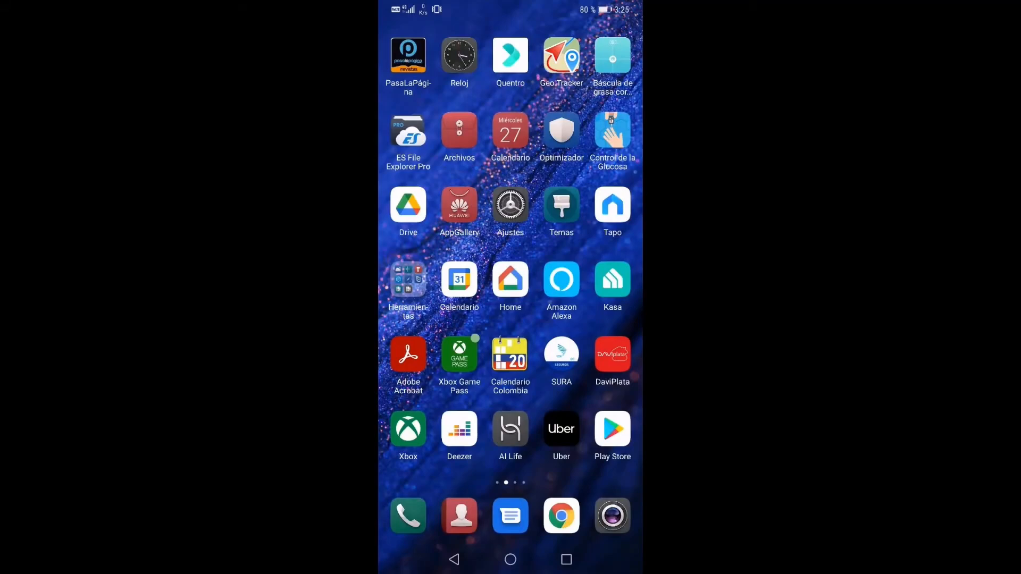
Launch Geo Tracker, widen the map to the surrounding neighborhoods, and recenter it on the phone's current position
left_click(561, 56)
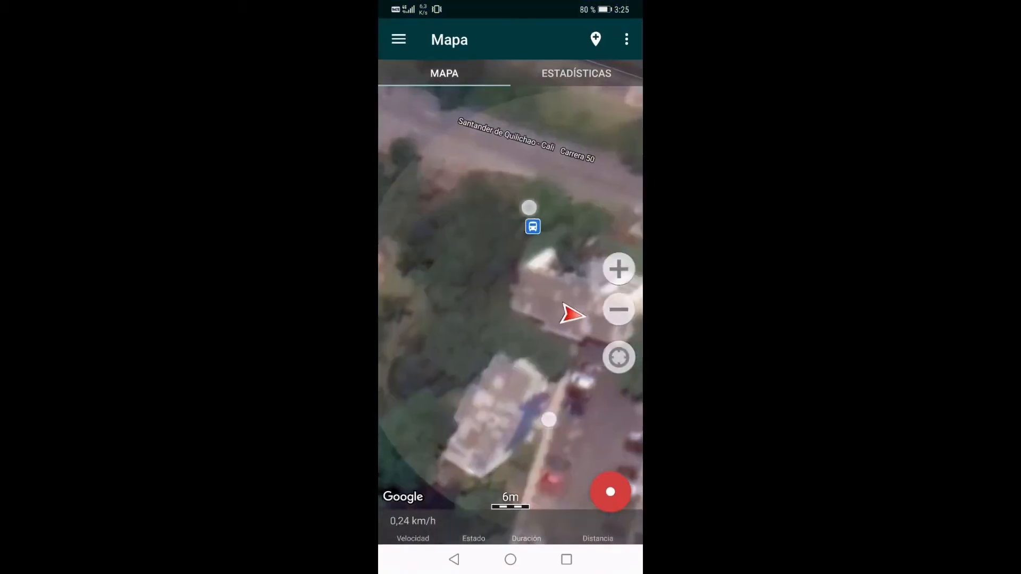
scroll(539, 313, "down", 5)
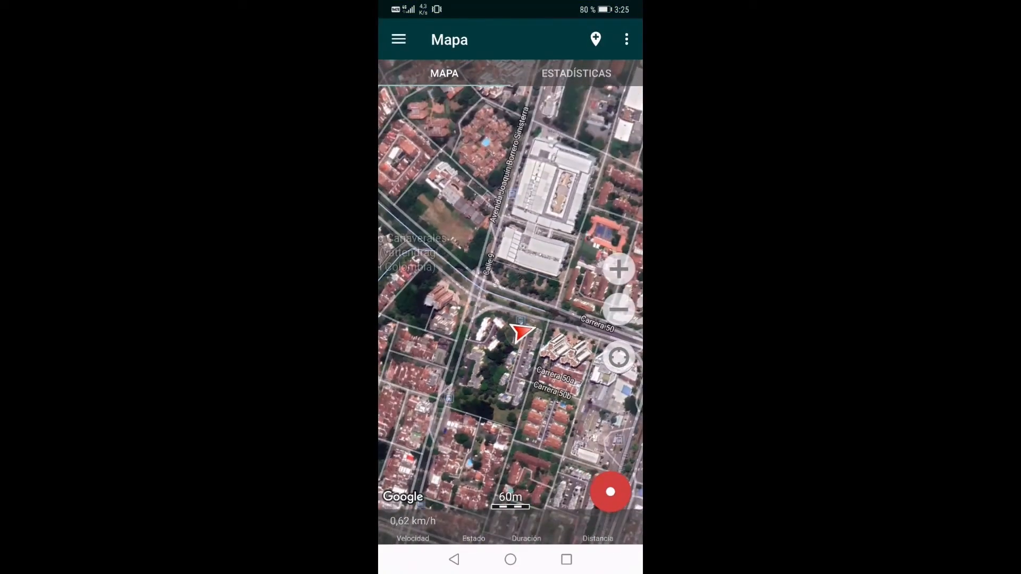
scroll(513, 330, "down", 5)
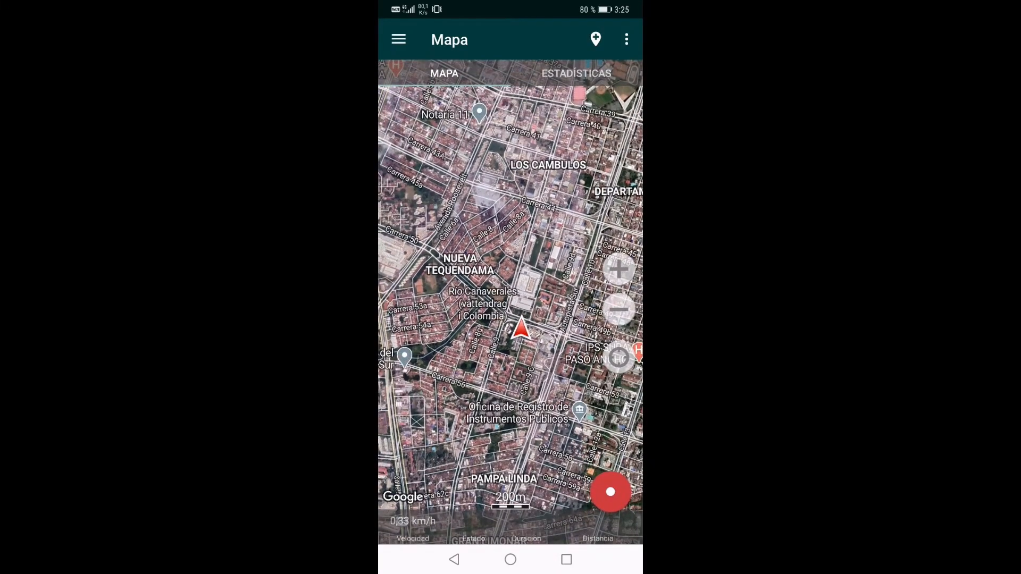
scroll(530, 327, "down", 5)
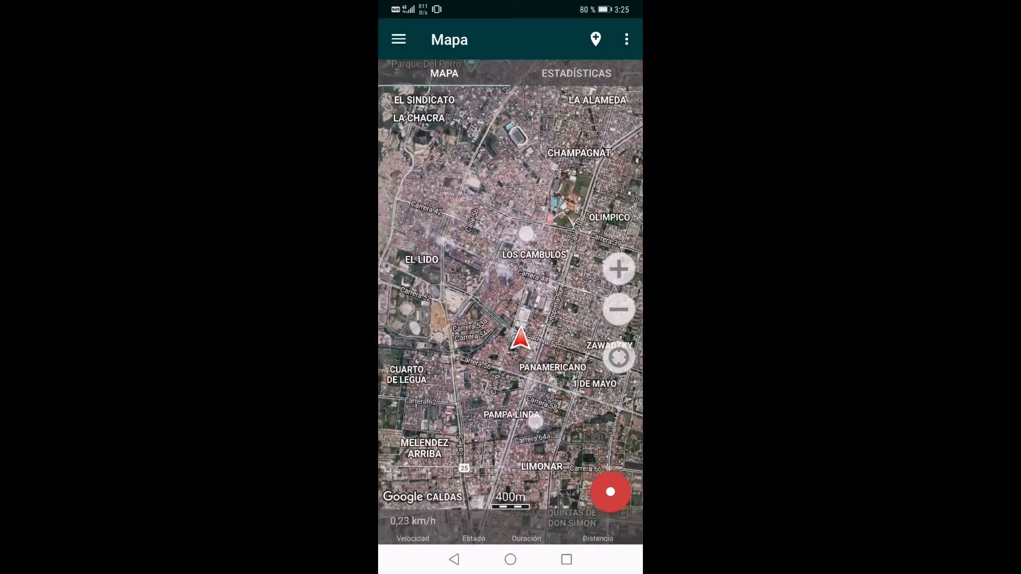
scroll(530, 327, "down", 2)
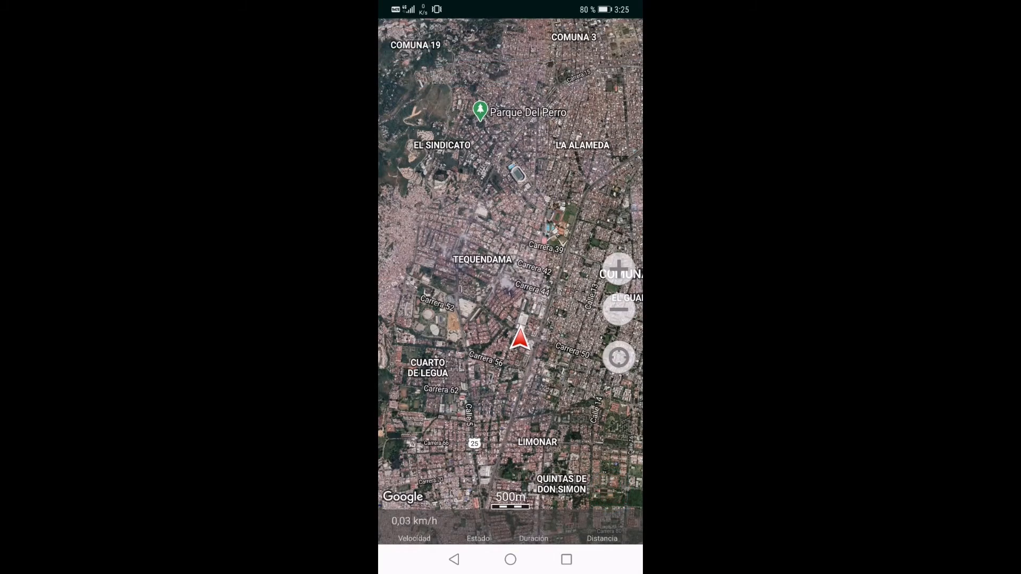
left_click_drag(564, 345, 529, 359)
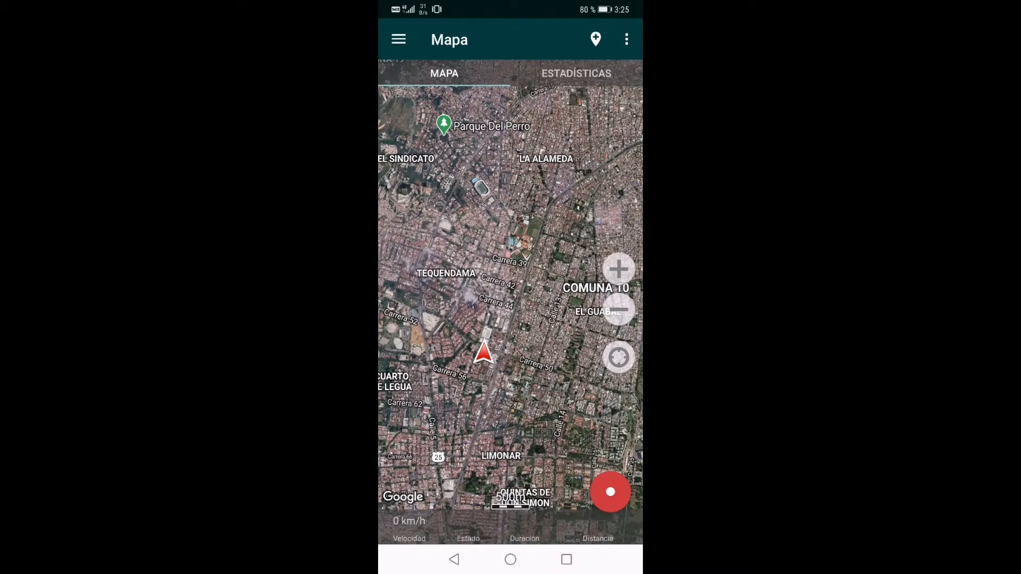
left_click(619, 357)
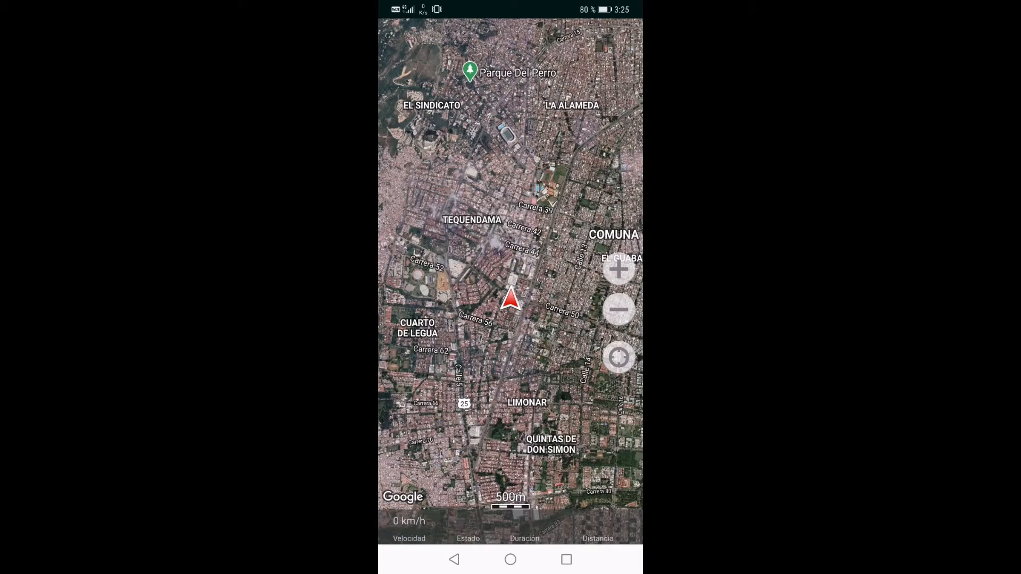
Start recording a GPS track from the current position near Carrera 50 and Camino Real VII Etapa VII
scroll(518, 306, "up", 3)
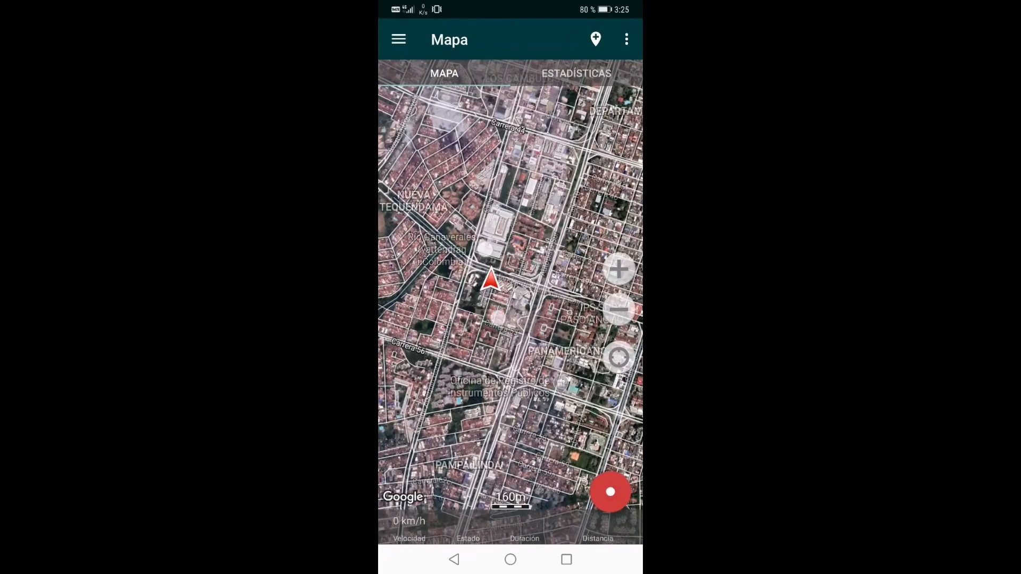
scroll(492, 282, "up", 3)
scroll(493, 284, "up", 3)
scroll(494, 284, "up", 2)
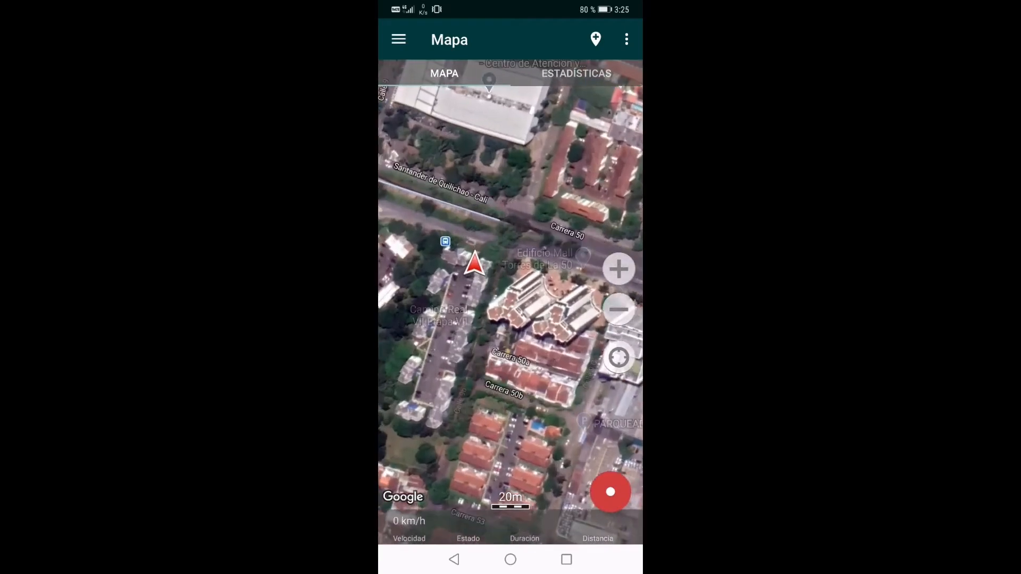
scroll(494, 277, "up", 2)
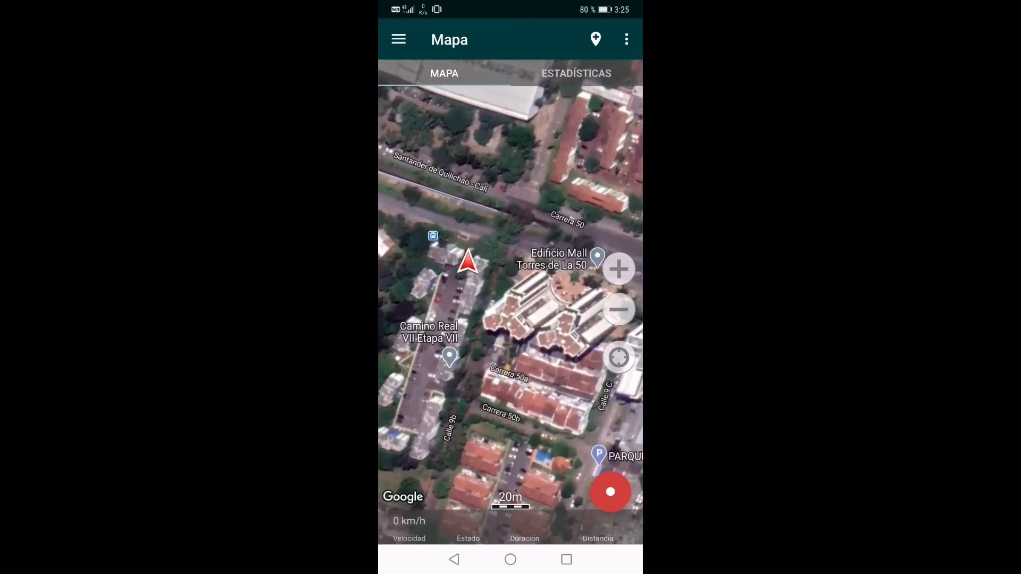
scroll(482, 282, "up", 2)
scroll(481, 284, "up", 1)
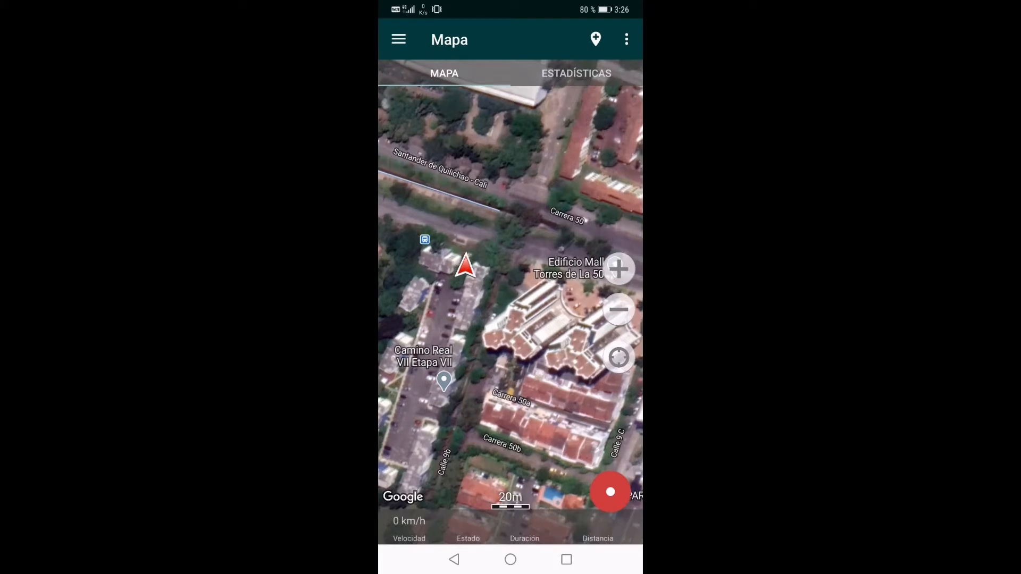
left_click(610, 491)
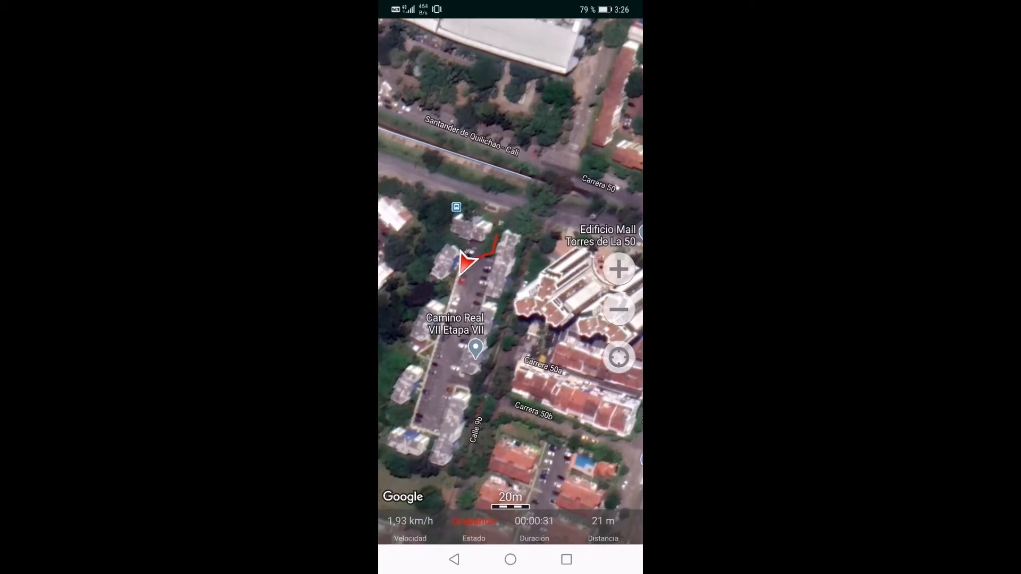
Add a marker named "Vértice 1" at the current position on the track being recorded
left_click_drag(510, 298, 489, 293)
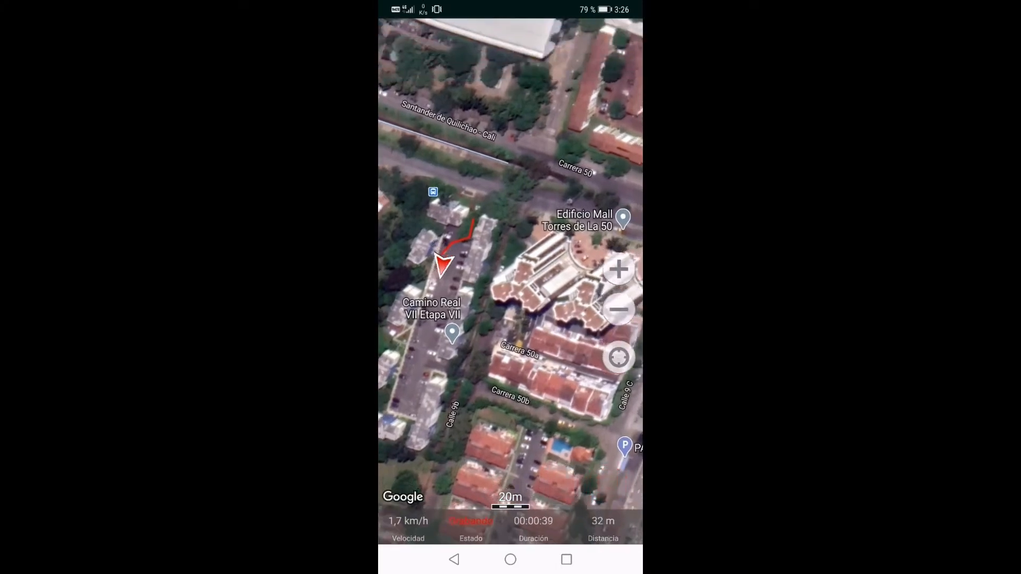
left_click(558, 114)
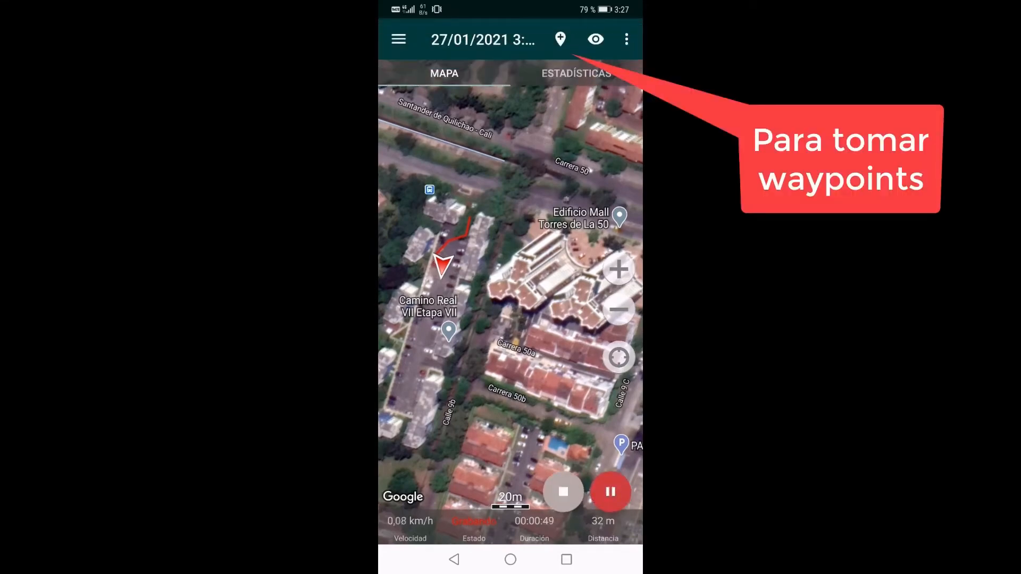
left_click(561, 38)
left_click(499, 89)
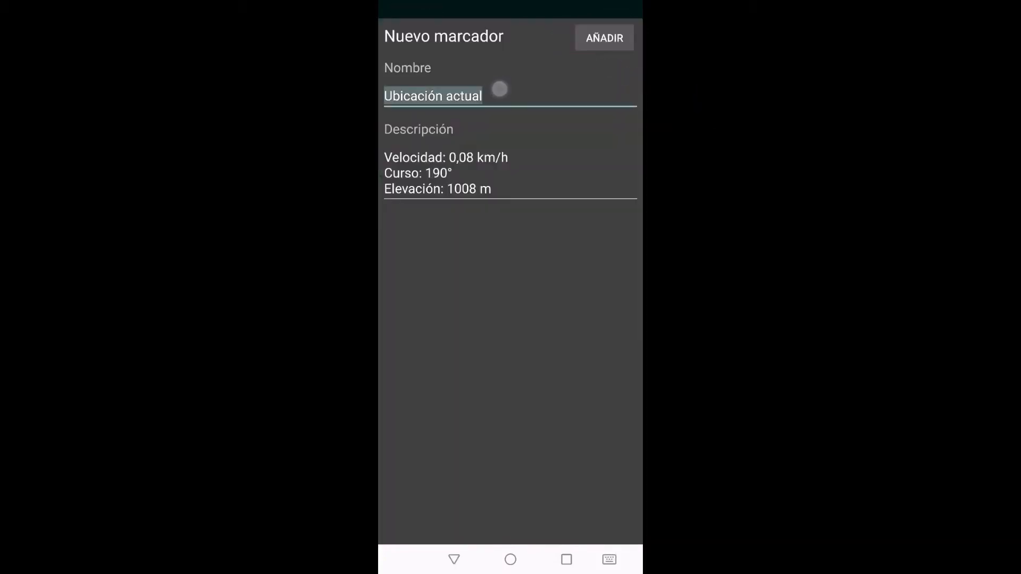
type("Vertic")
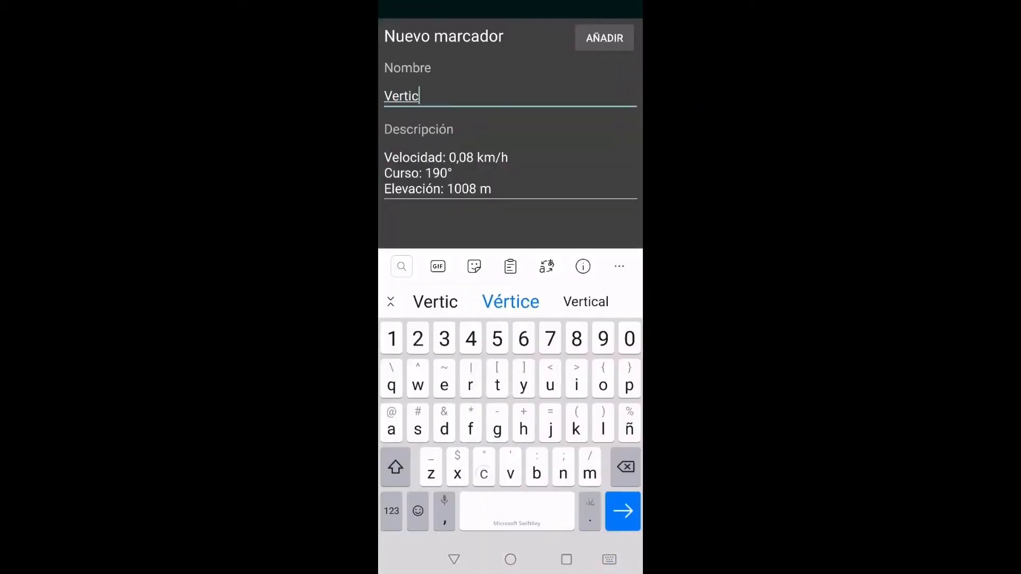
left_click(510, 301)
type("1")
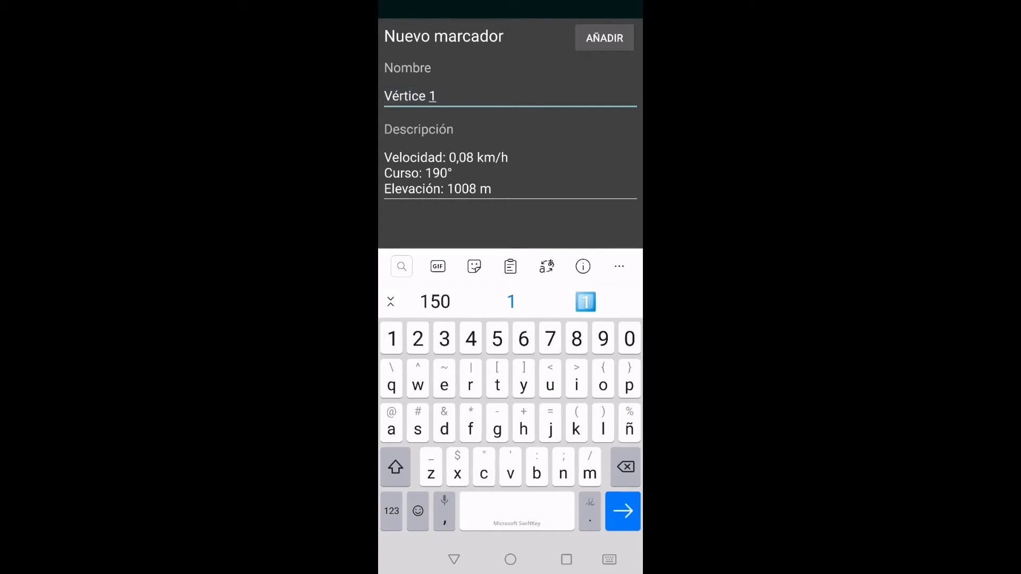
left_click(604, 38)
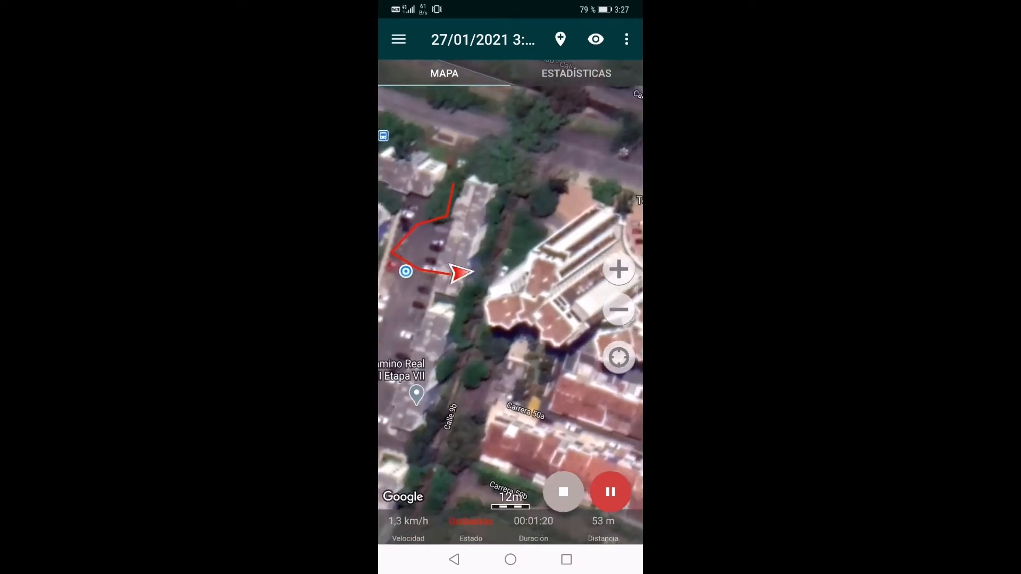
Add a second marker named "Vértice 2" at the current position beside Calle 9b
left_click(561, 39)
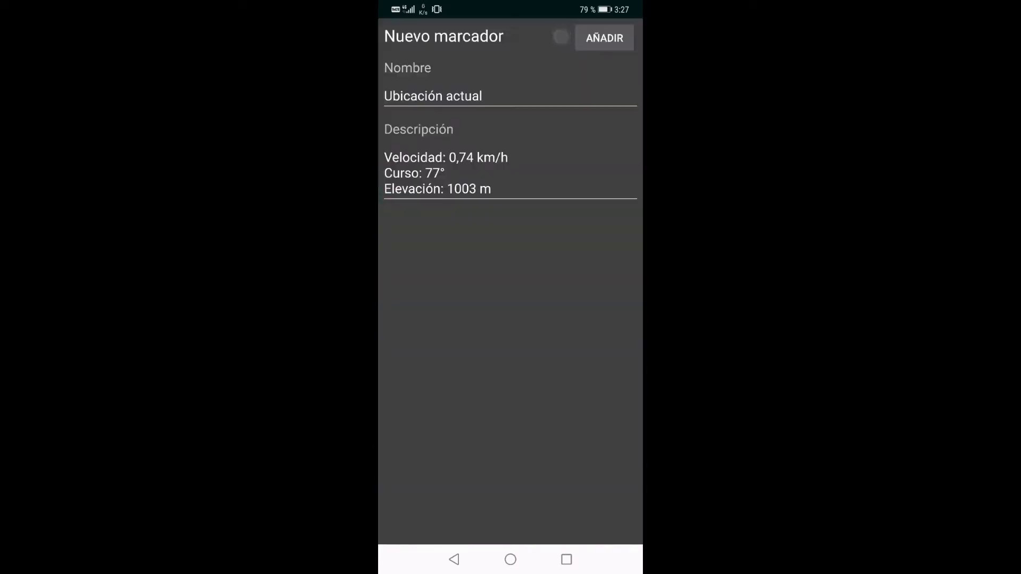
left_click(512, 83)
type("Vértice ")
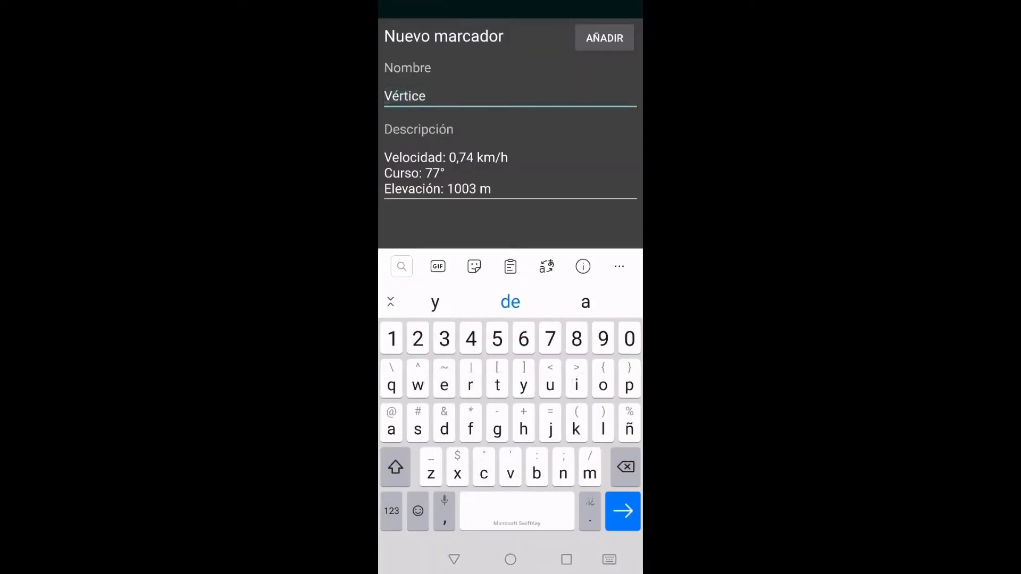
type("2")
left_click(605, 37)
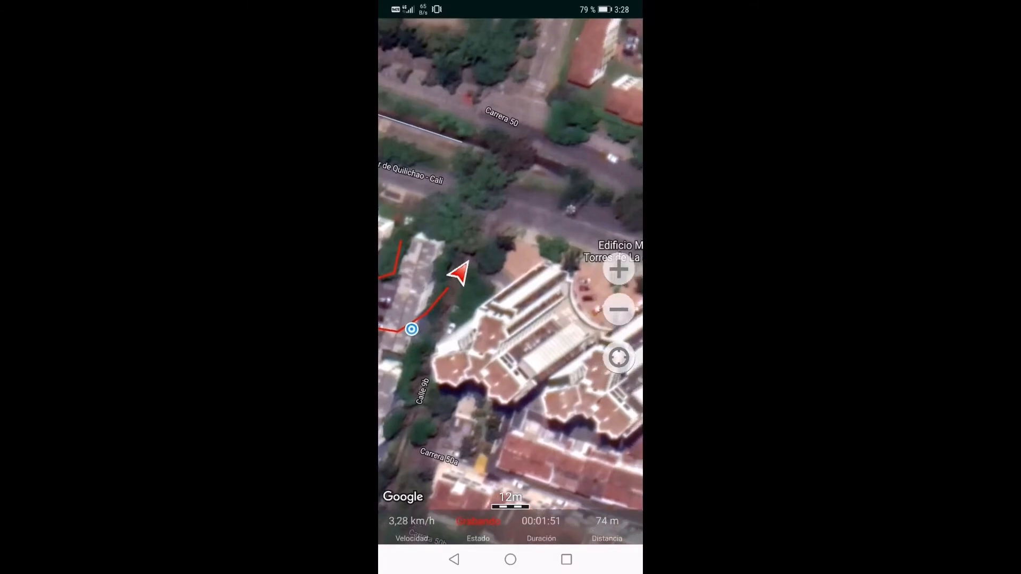
Follow the track north to the Santander de Quilichao - Cali road and add a marker there named "Vértice 3"
left_click_drag(511, 266, 514, 329)
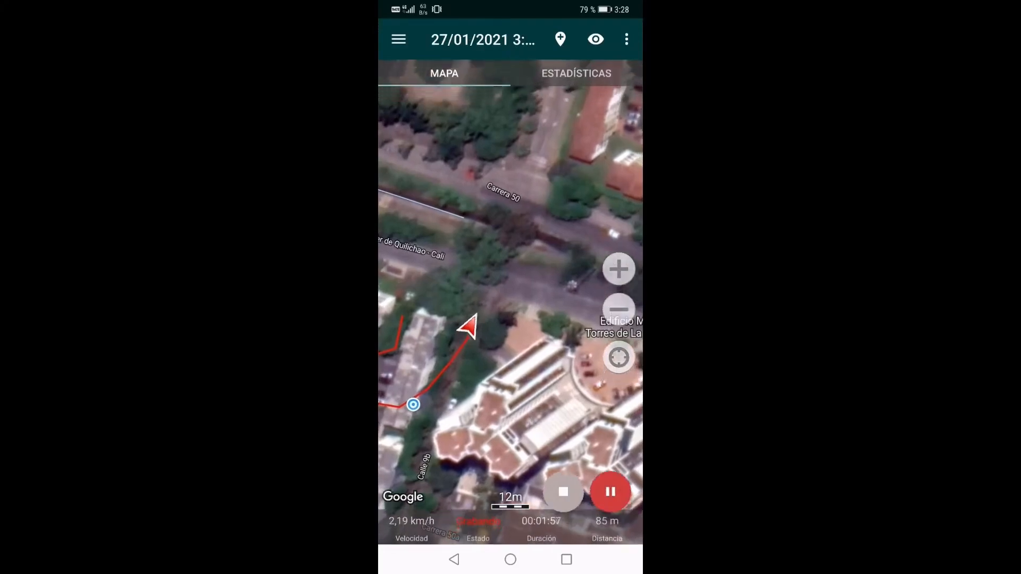
left_click_drag(550, 335, 554, 303)
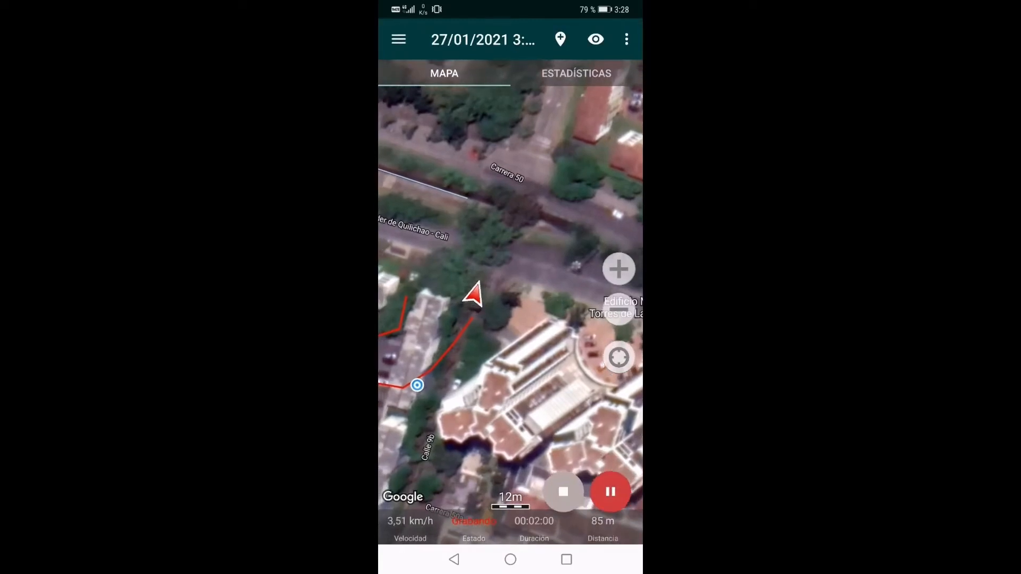
scroll(530, 322, "up", 1)
left_click_drag(524, 366, 559, 351)
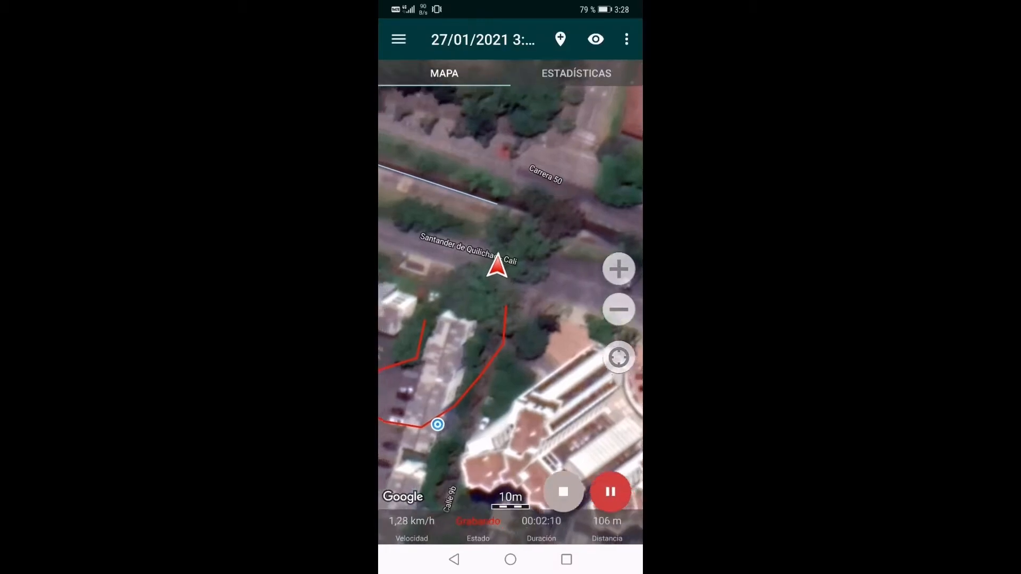
left_click(561, 39)
left_click(512, 96)
type("V")
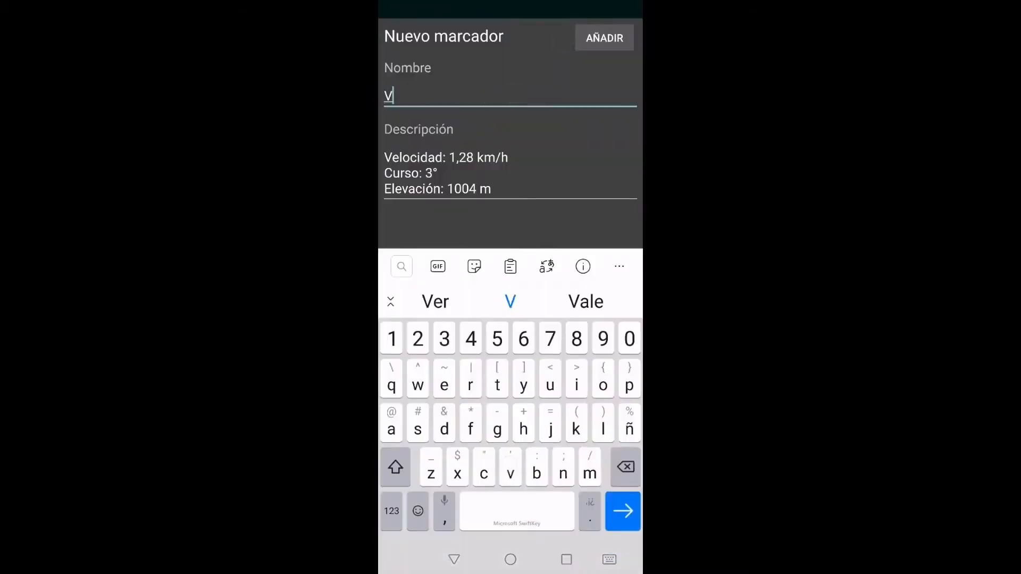
type("ertice ")
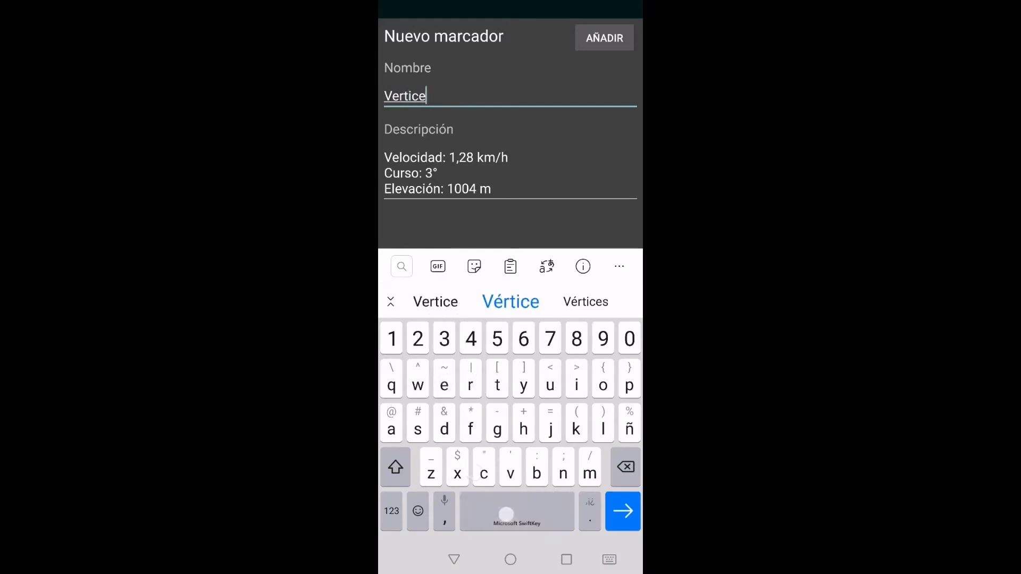
type("3")
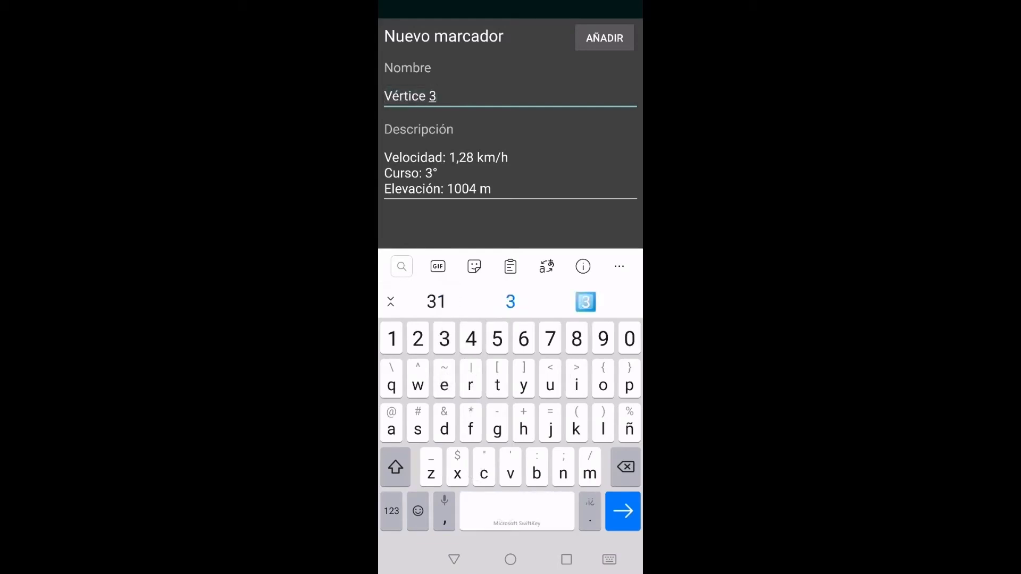
left_click(605, 38)
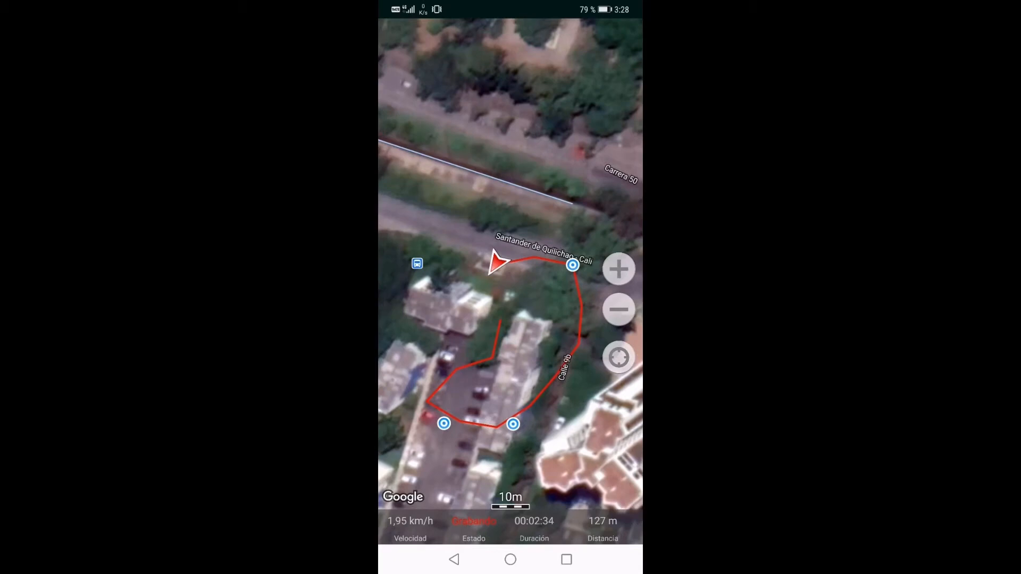
Add a fourth marker named "Vértice 4" at the current position along the Santander de Quilichao - Cali road
left_click(546, 135)
left_click(558, 42)
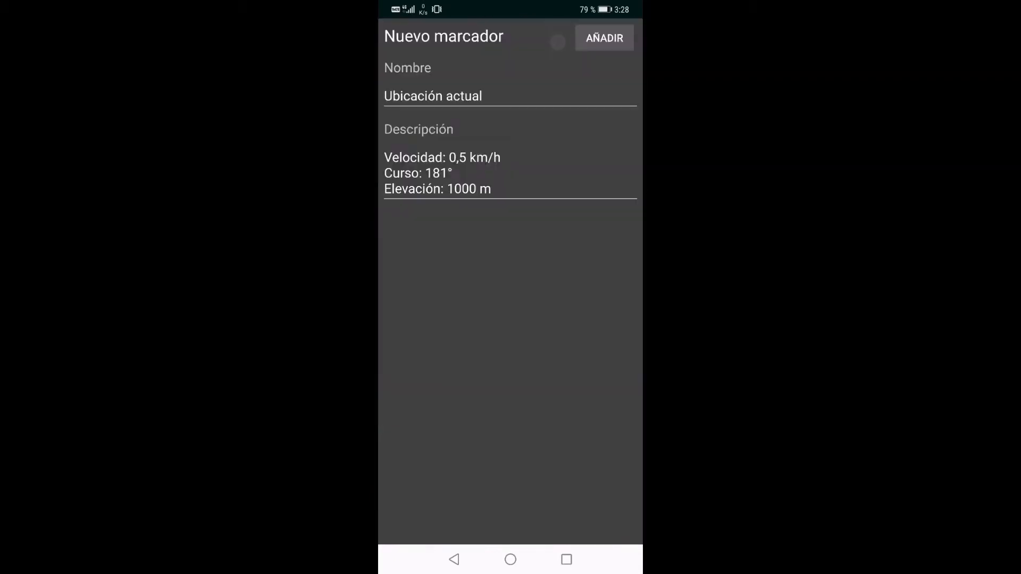
left_click(503, 82)
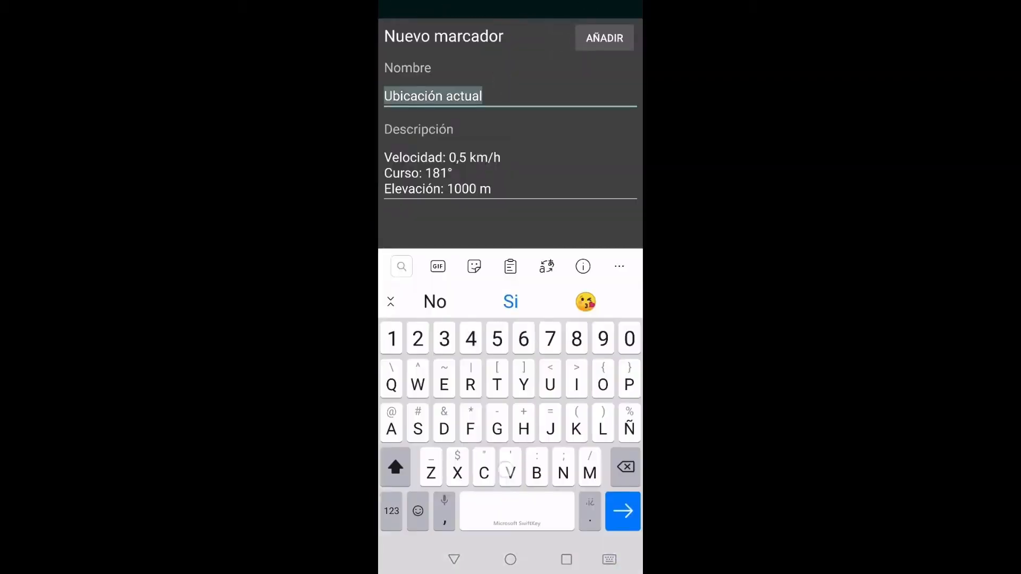
type("Vwrtice")
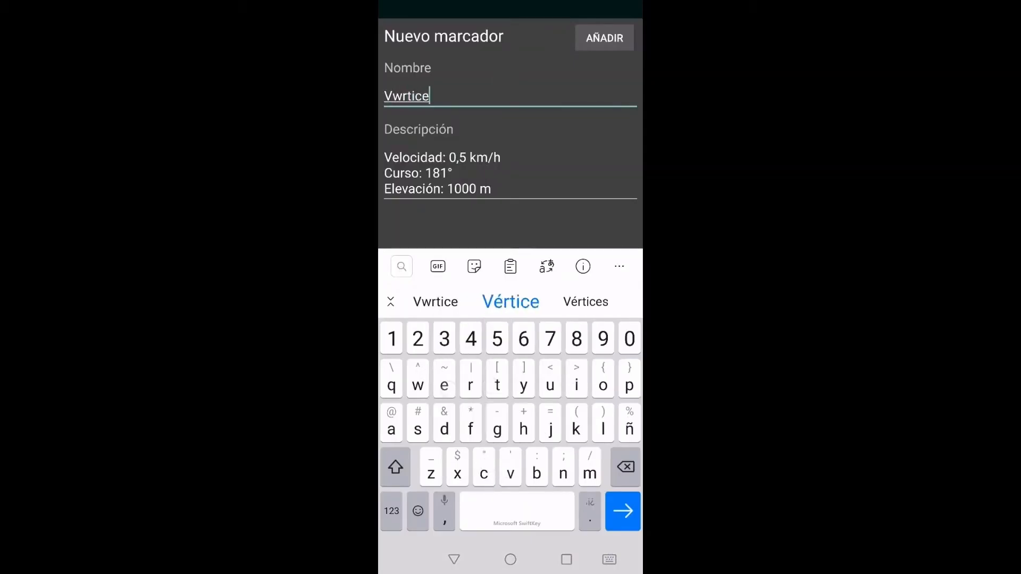
left_click(510, 302)
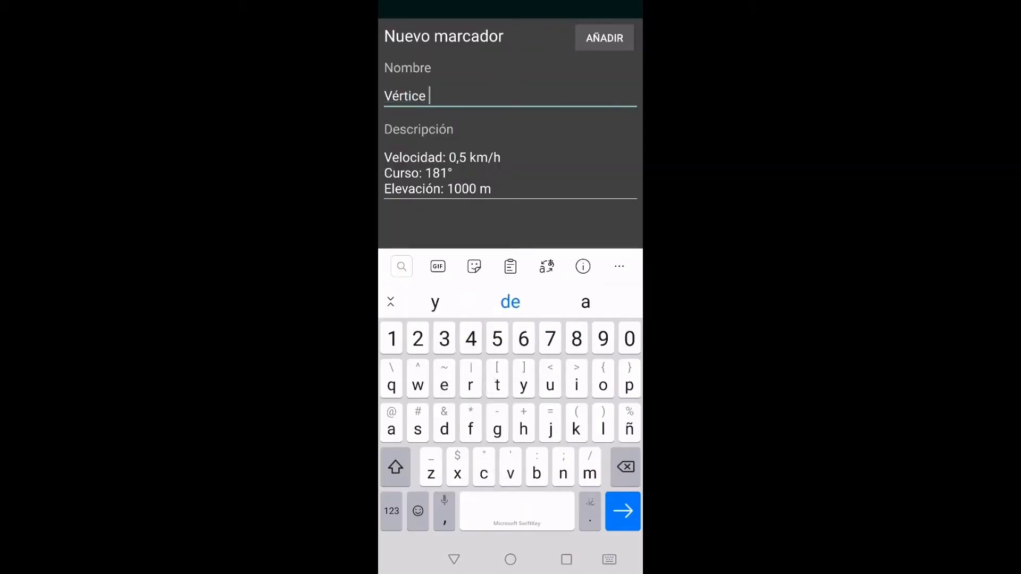
type("4")
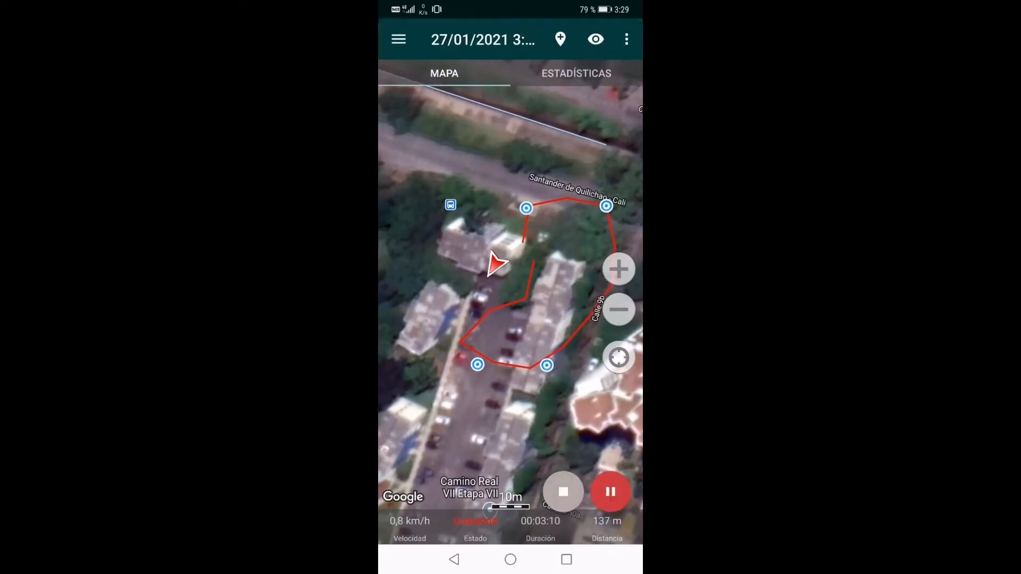
Stop the track recording and examine the finished route with its four markers up close
left_click(563, 492)
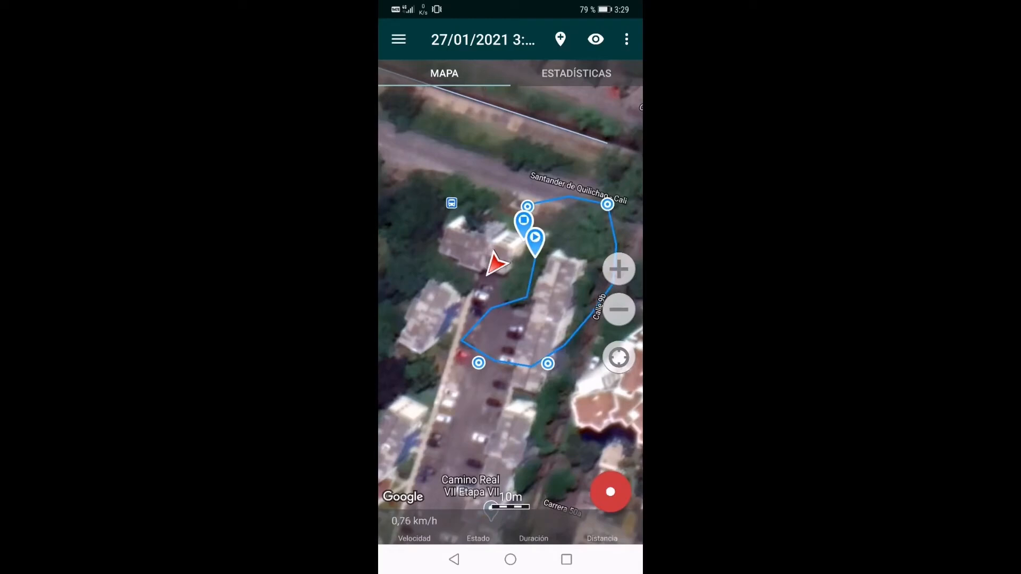
scroll(545, 261, "up", 2)
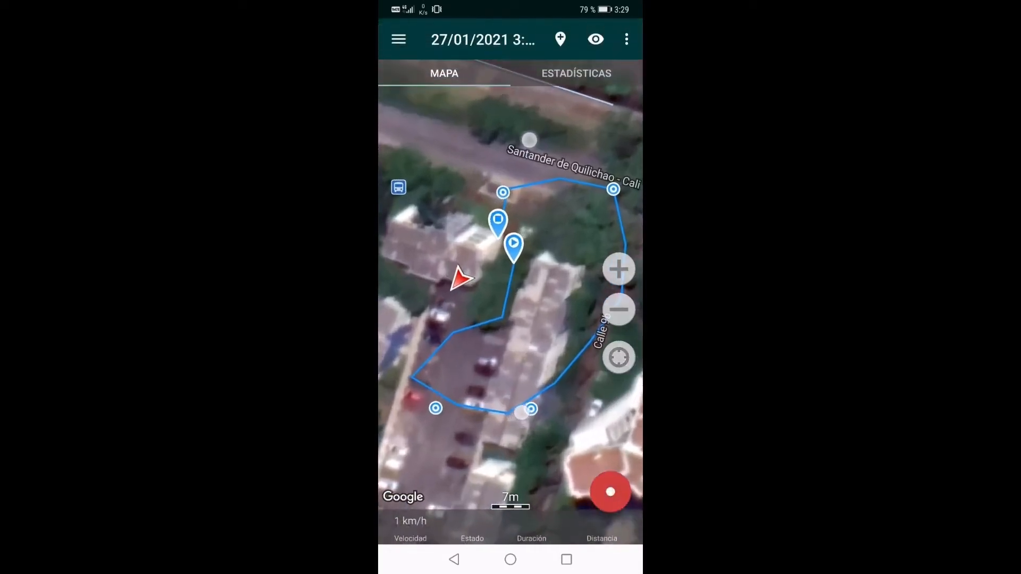
Review the recorded track's statistics, viewing the speed and elevation charts by both distance and duration
left_click_drag(532, 284, 526, 309)
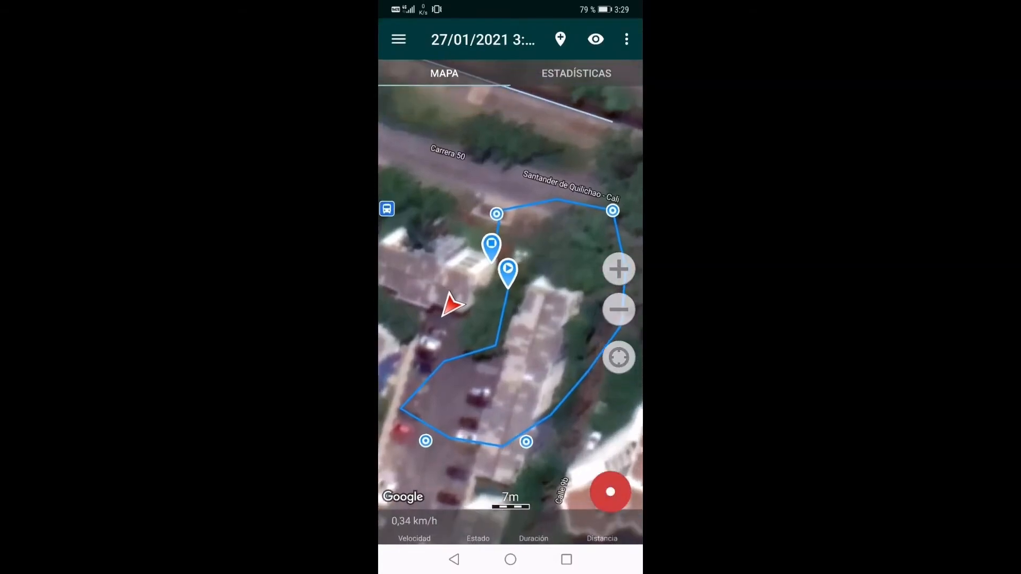
left_click_drag(550, 348, 554, 342)
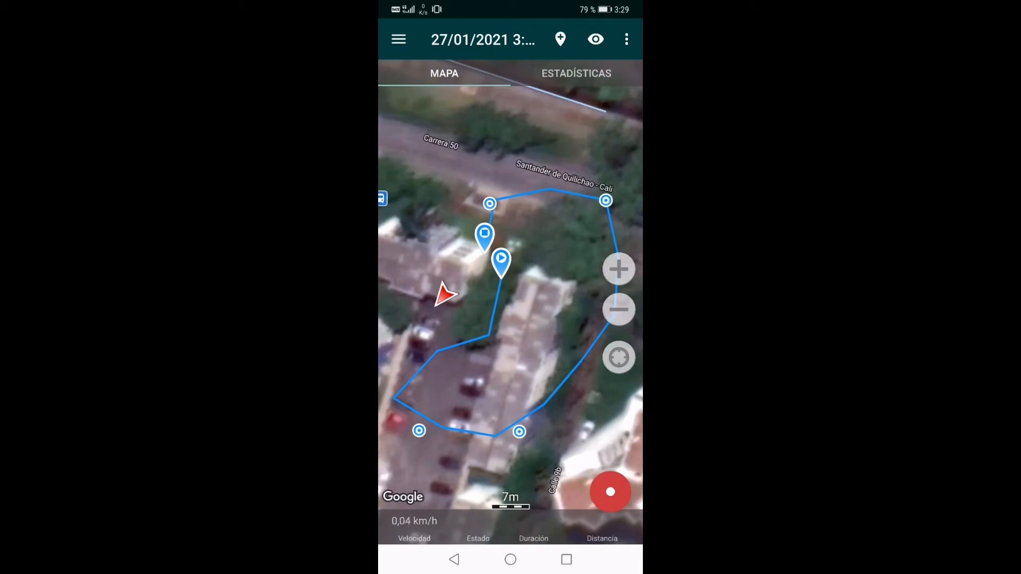
left_click_drag(555, 312, 542, 266)
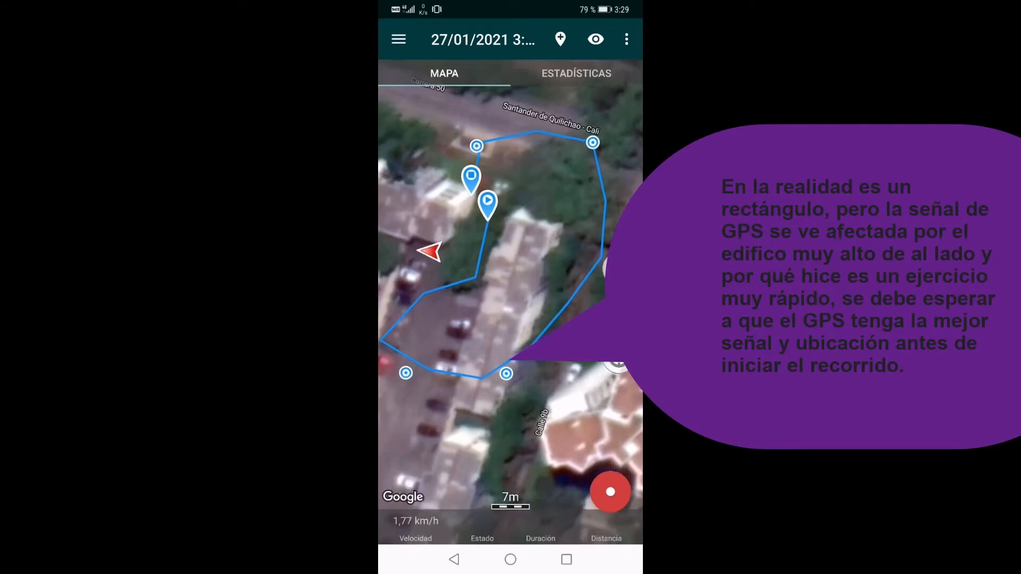
left_click(573, 79)
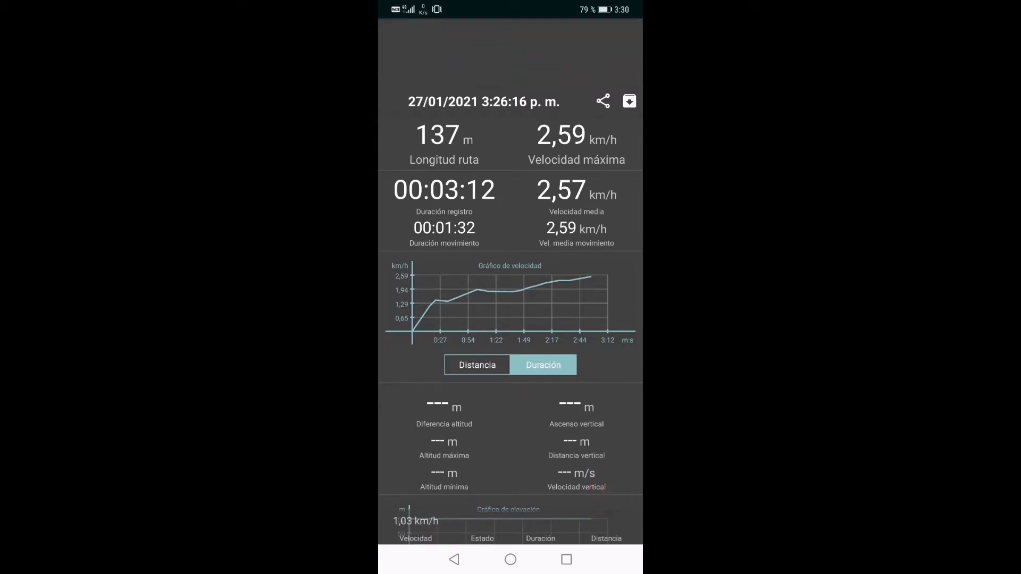
left_click(476, 364)
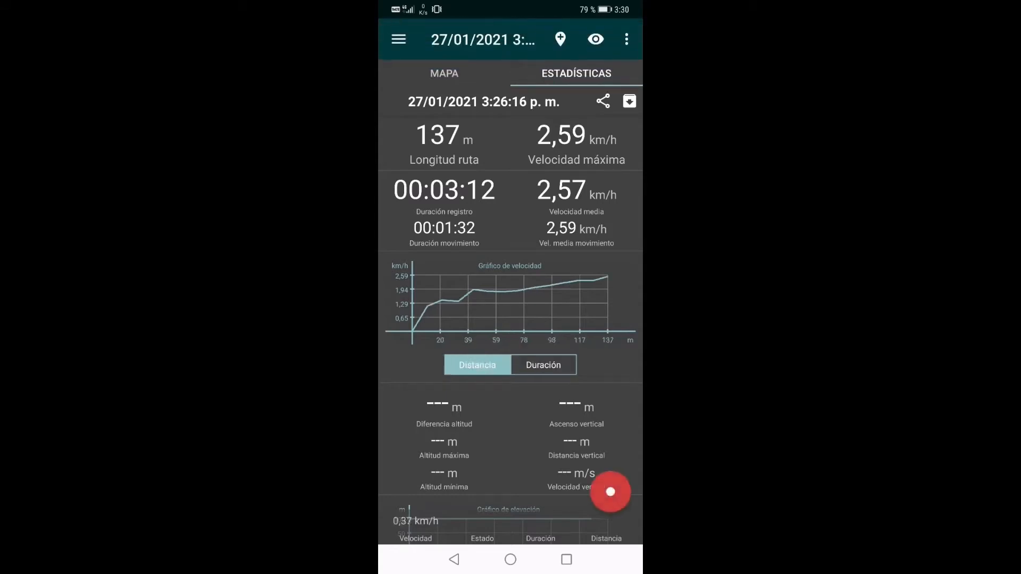
left_click(542, 364)
left_click_drag(567, 429, 583, 269)
left_click_drag(596, 374, 596, 318)
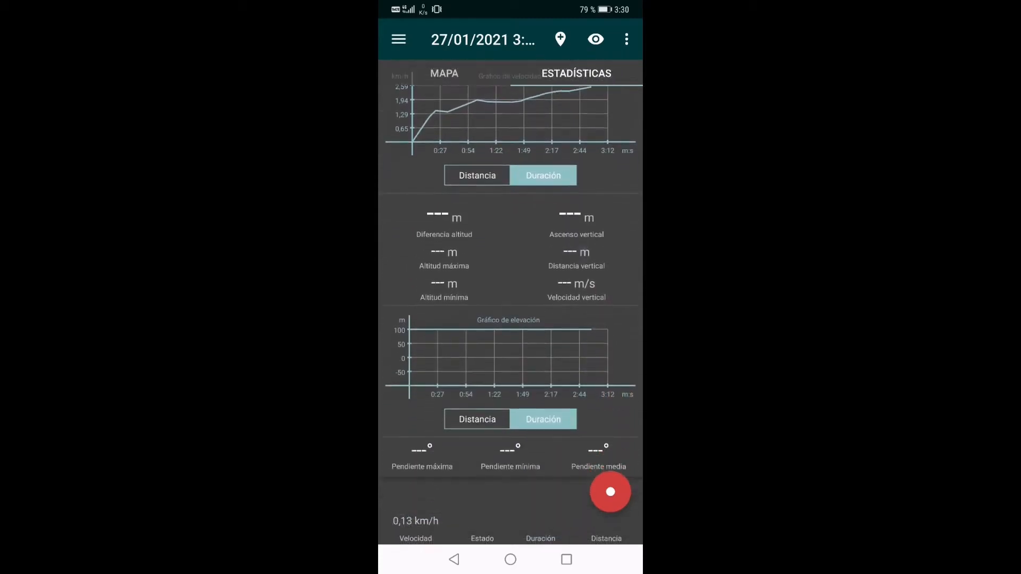
left_click(477, 419)
left_click(547, 420)
mouse_move(585, 395)
left_mouse_down()
mouse_move(589, 316)
mouse_move(574, 392)
left_mouse_up()
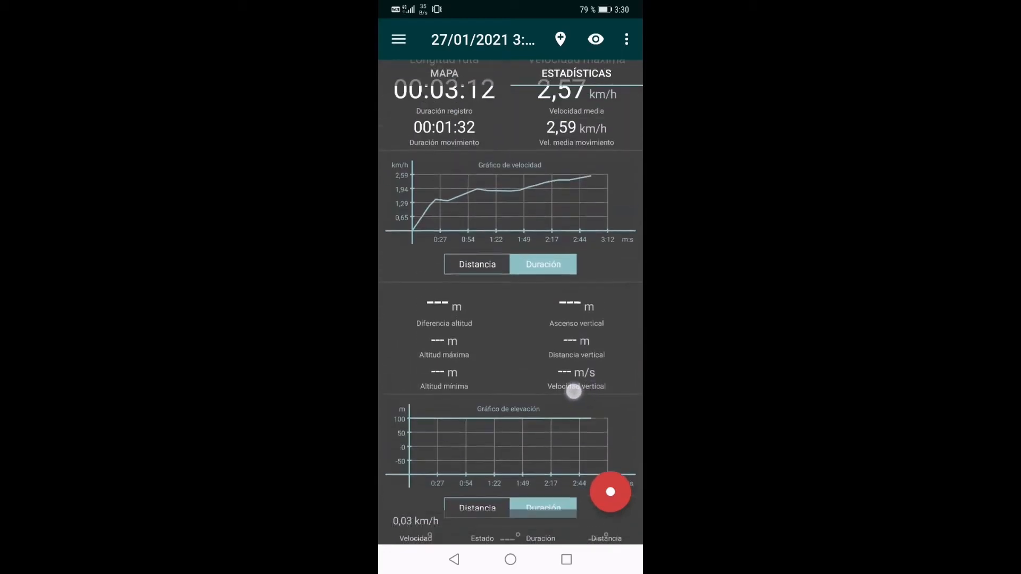
left_click_drag(608, 339, 595, 410)
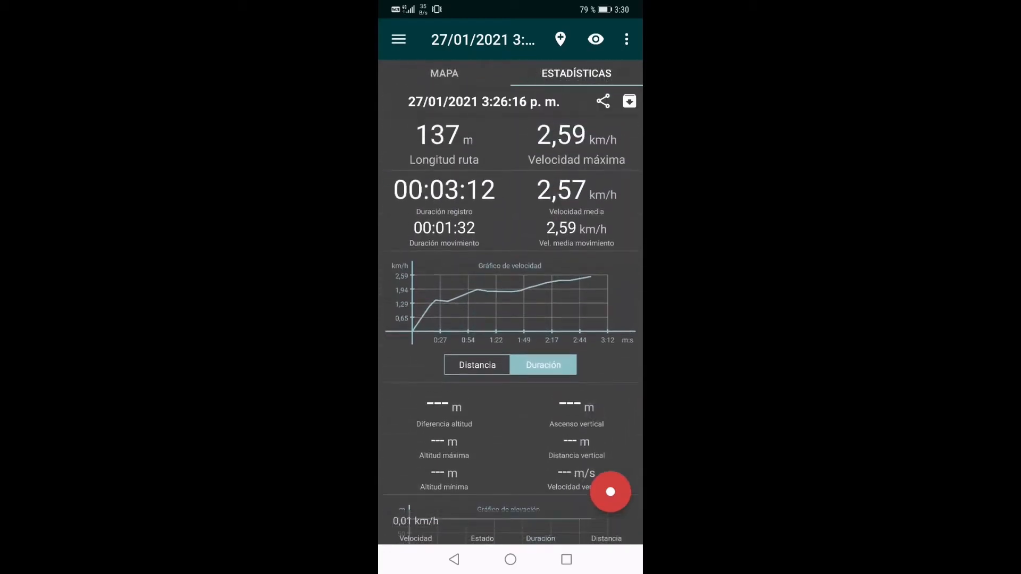
Return to the track's map and export all recorded tracks to external memory
left_click(444, 73)
left_click_drag(531, 426, 558, 419)
left_click_drag(556, 155, 553, 172)
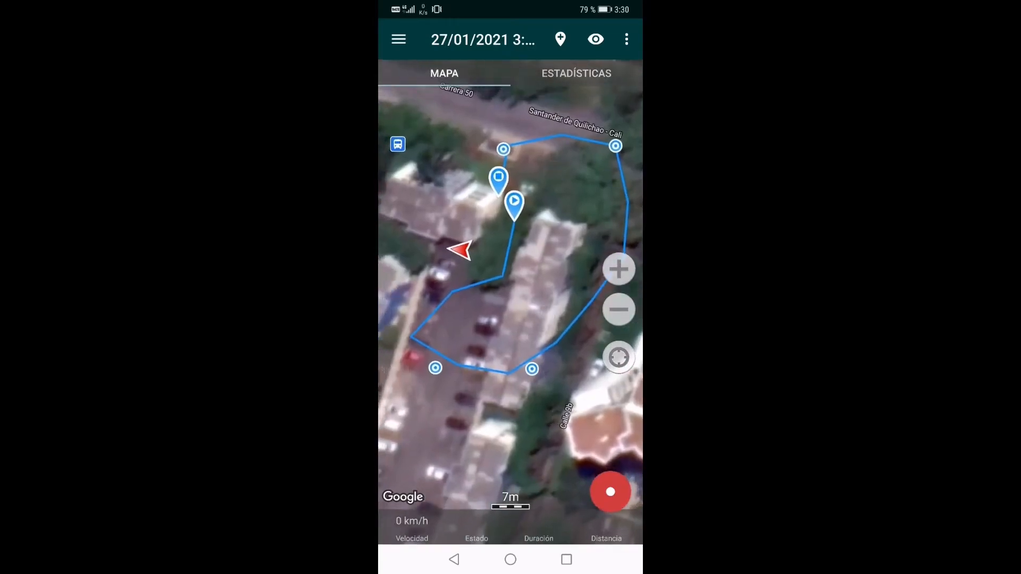
left_click_drag(581, 227, 547, 245)
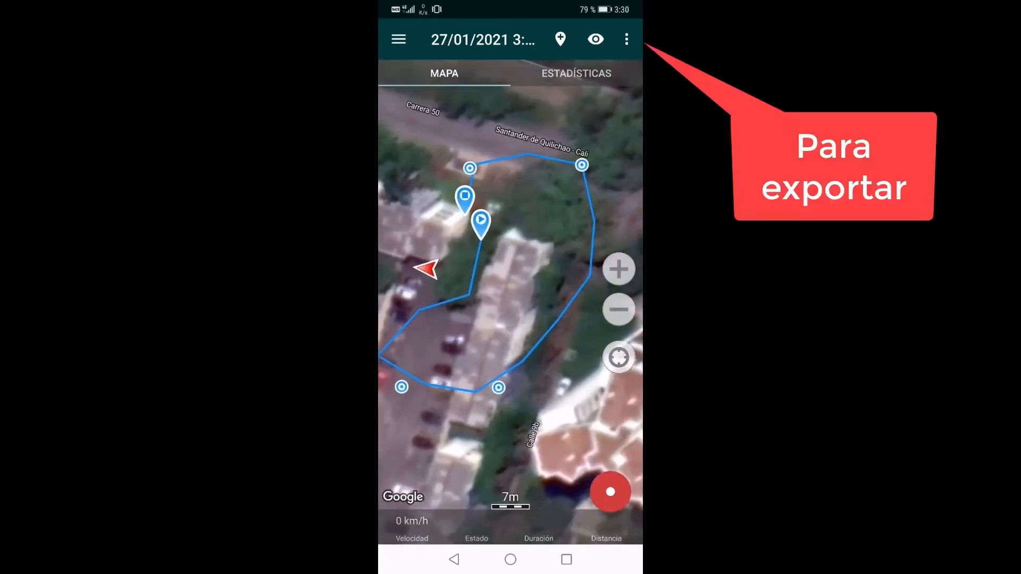
left_click(626, 38)
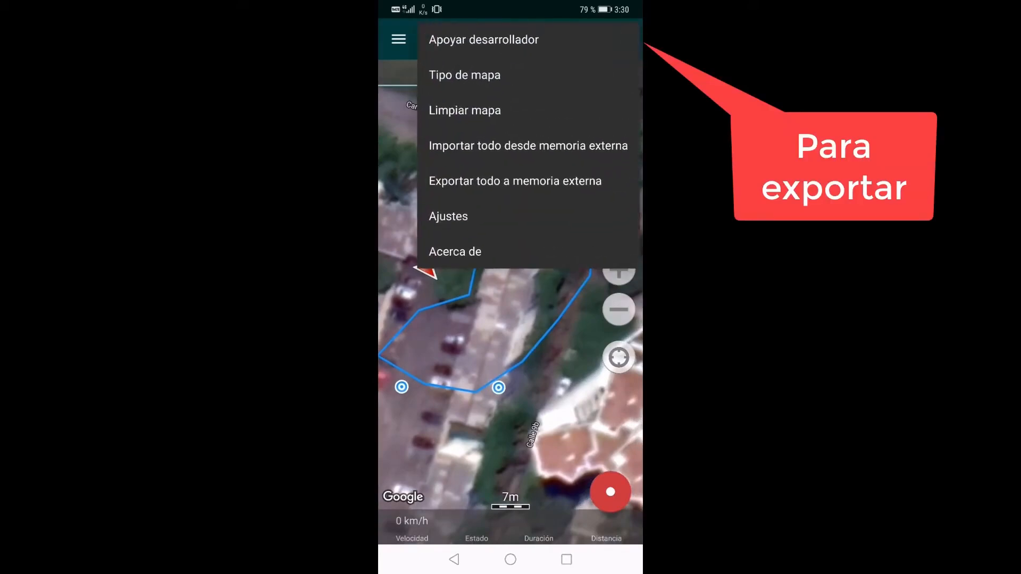
left_click(574, 373)
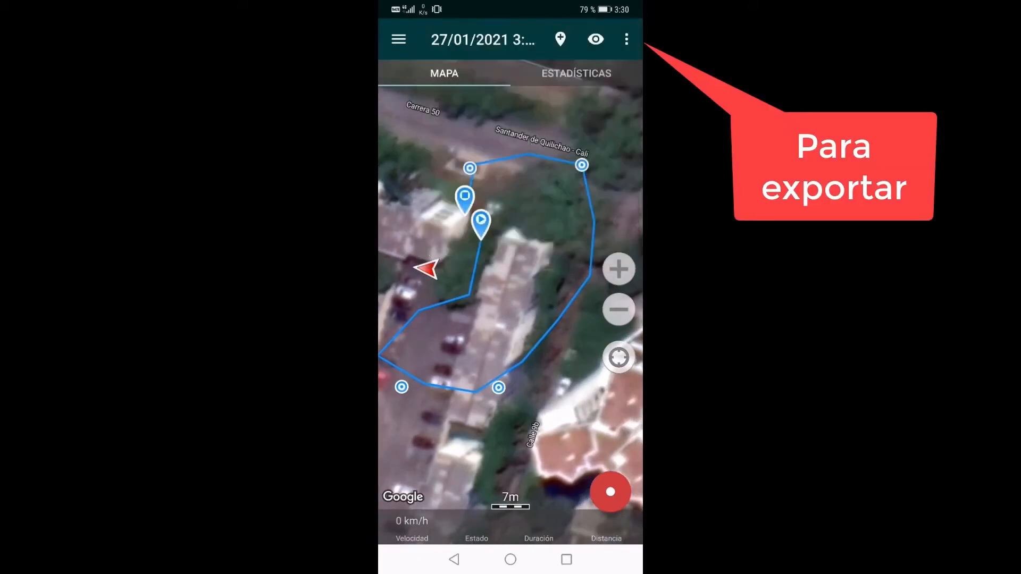
left_click(626, 39)
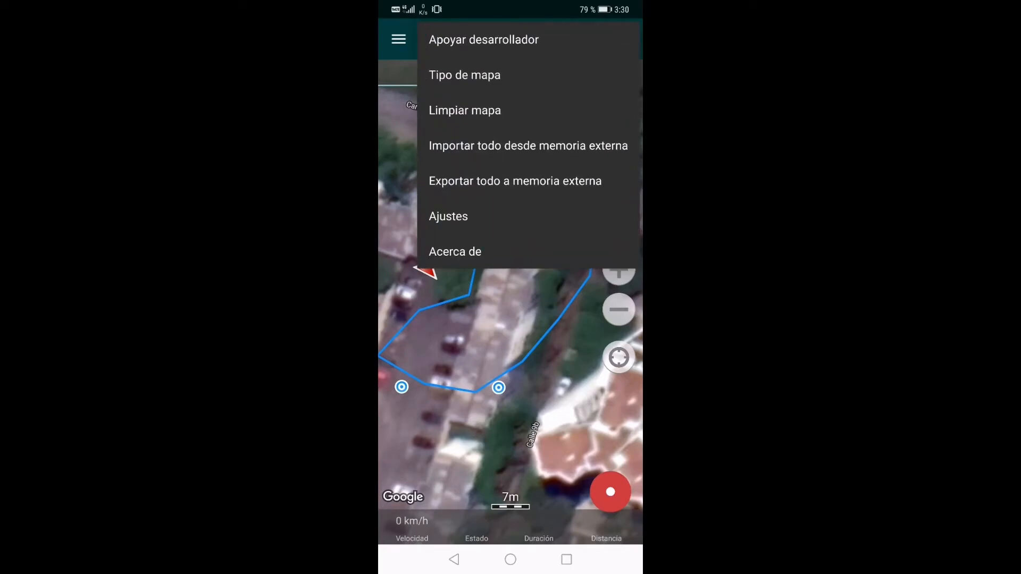
left_click(515, 181)
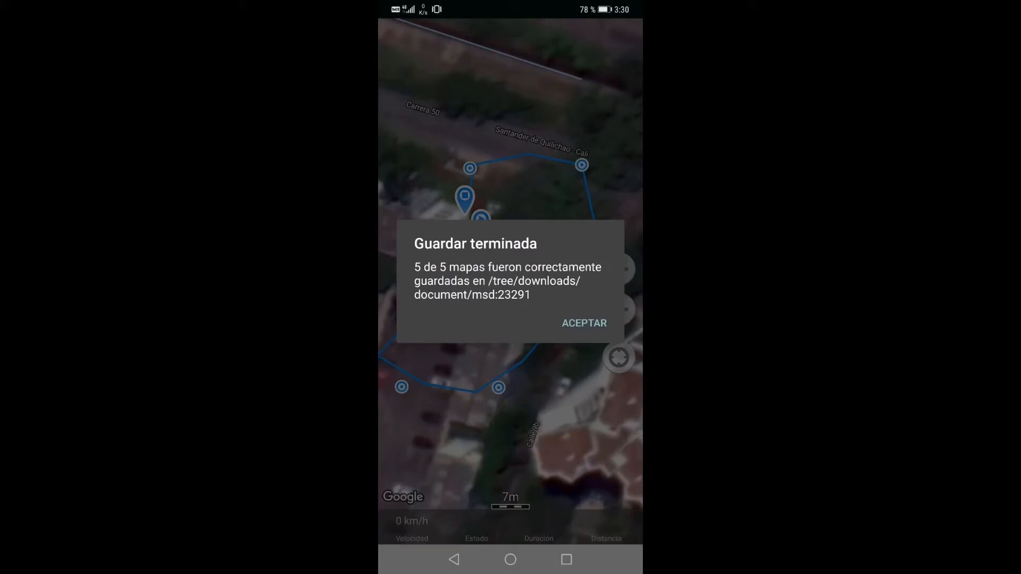
left_click(591, 321)
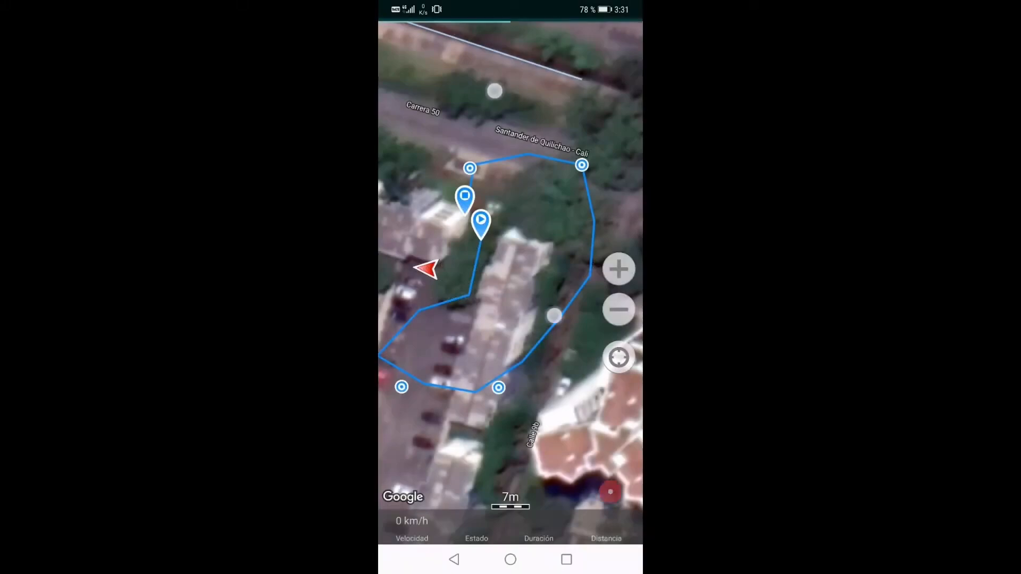
Check which file formats are offered for exporting all tracks to external memory
scroll(524, 205, "down", 1)
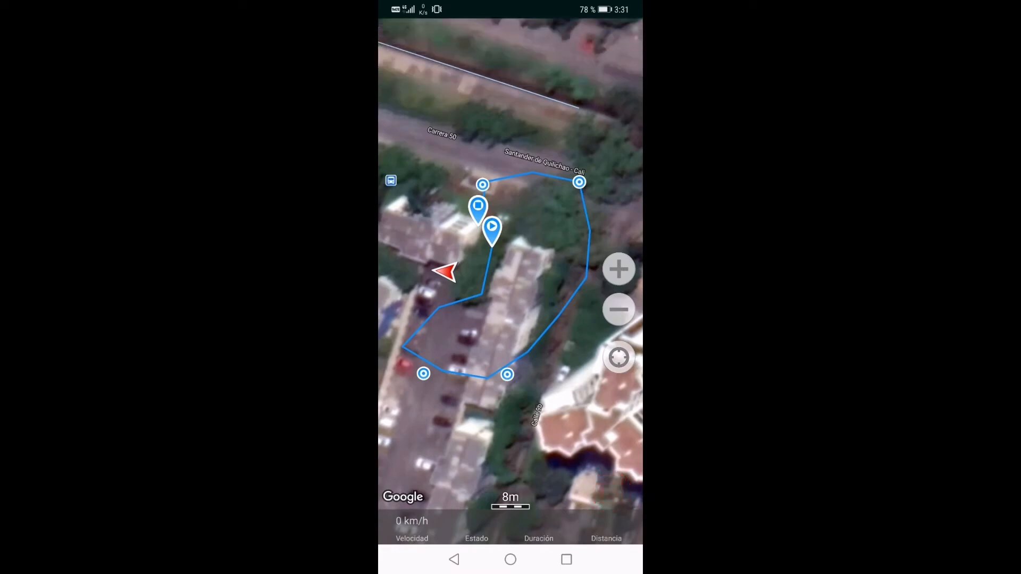
left_click(533, 140)
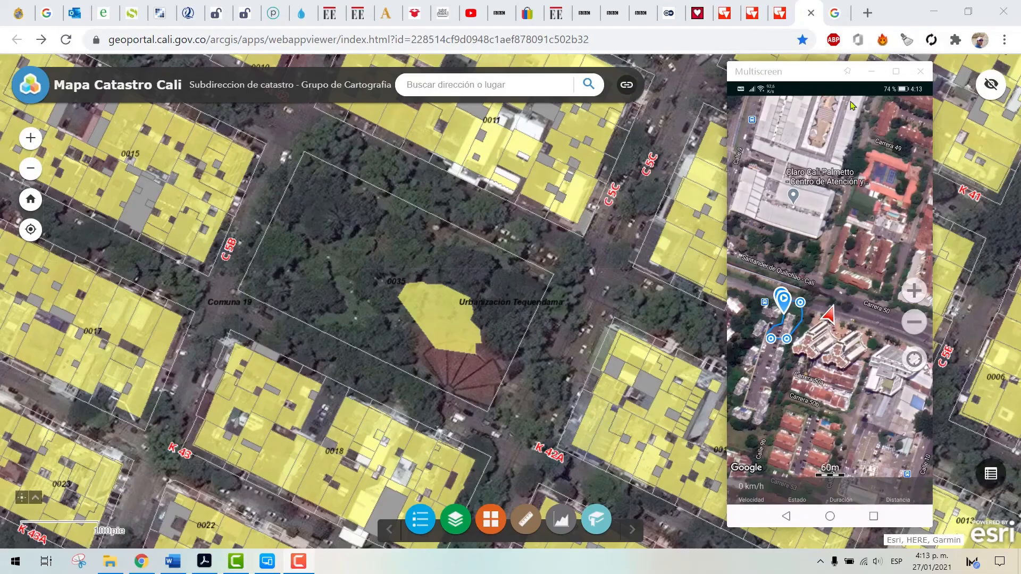
left_click(908, 131)
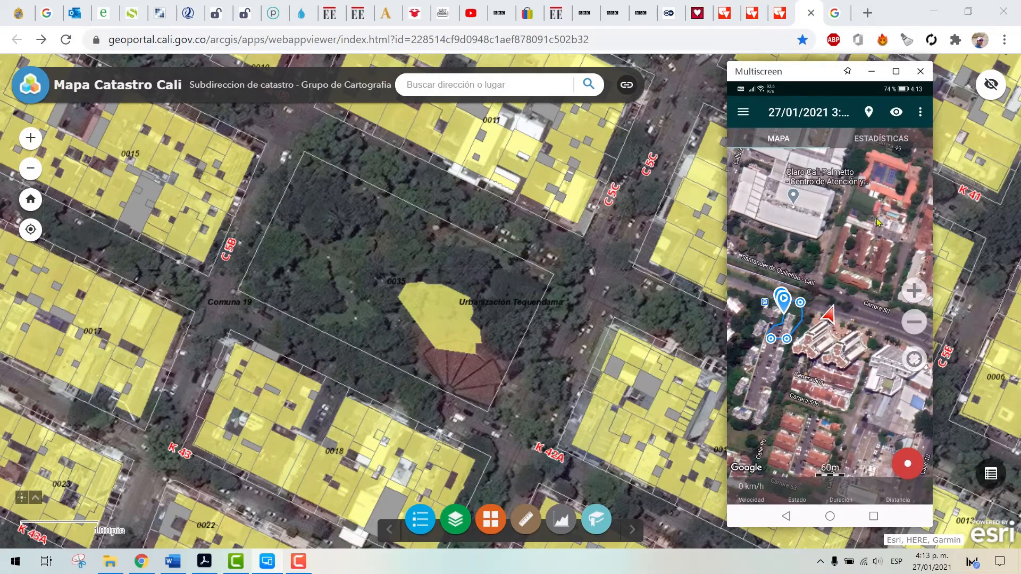
left_click(922, 114)
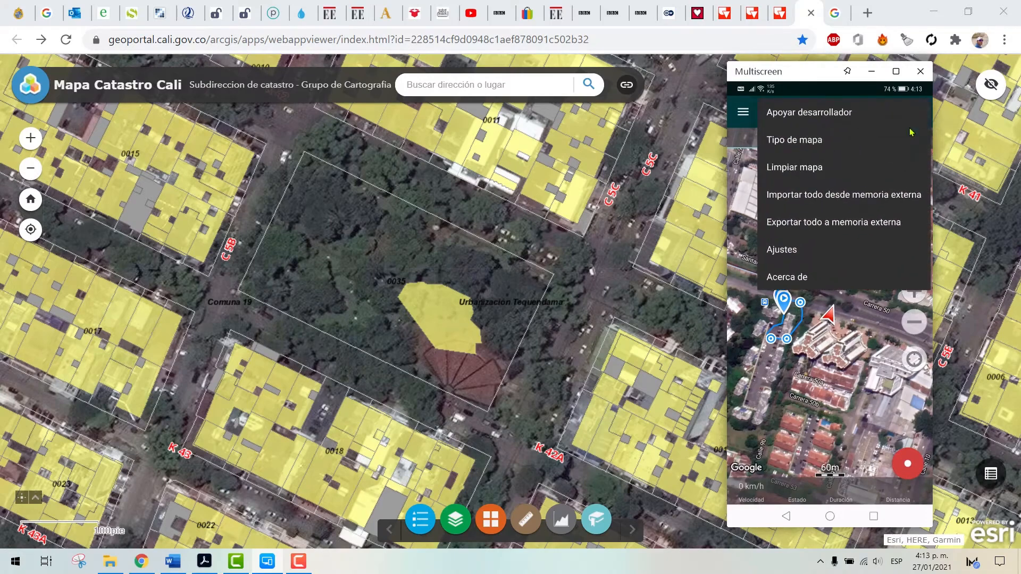
left_click(844, 228)
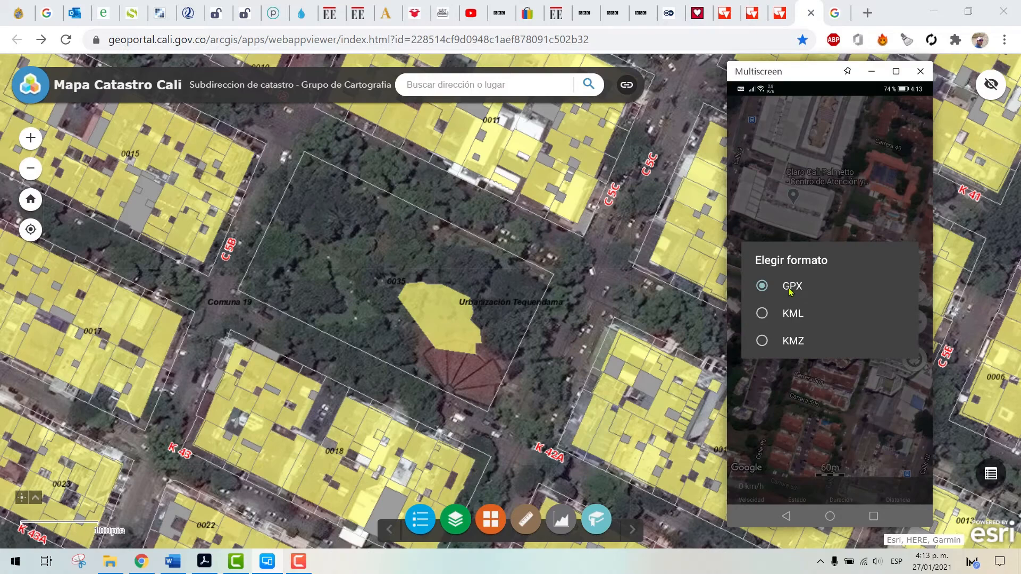
left_click(840, 220)
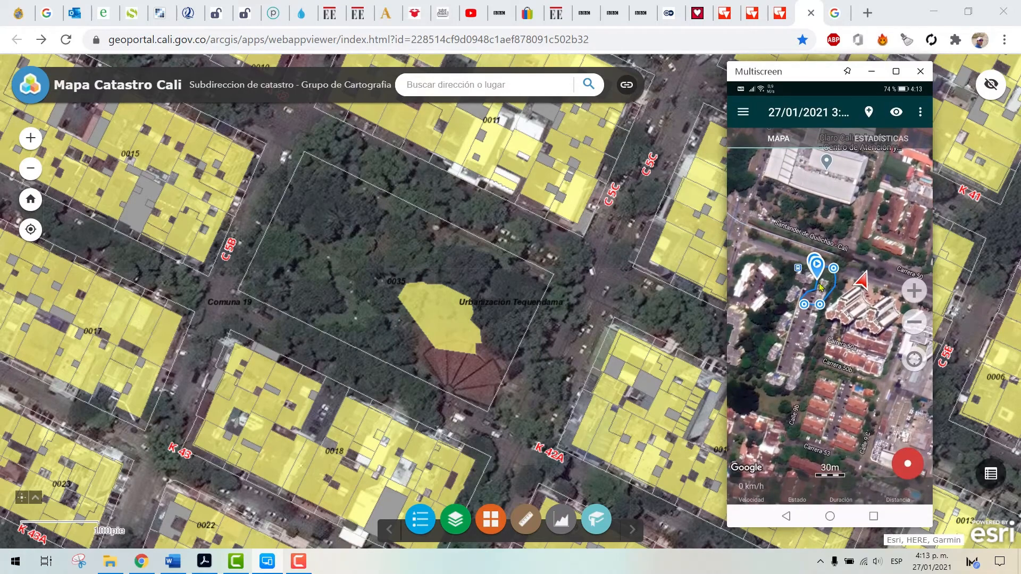
Examine the recorded route and its vertex markers up close on the satellite map
left_click_drag(822, 297, 801, 327)
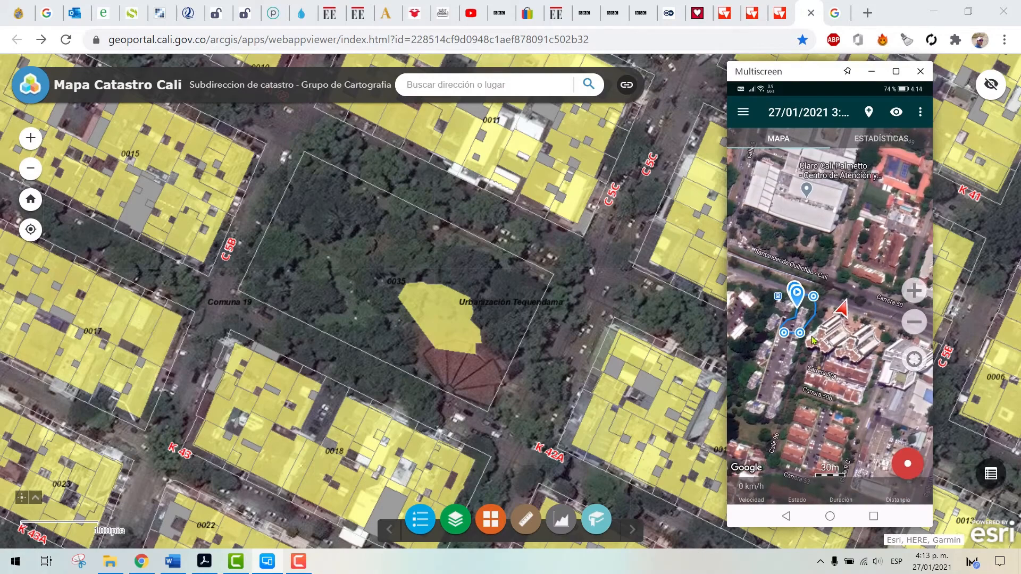
left_click(914, 293)
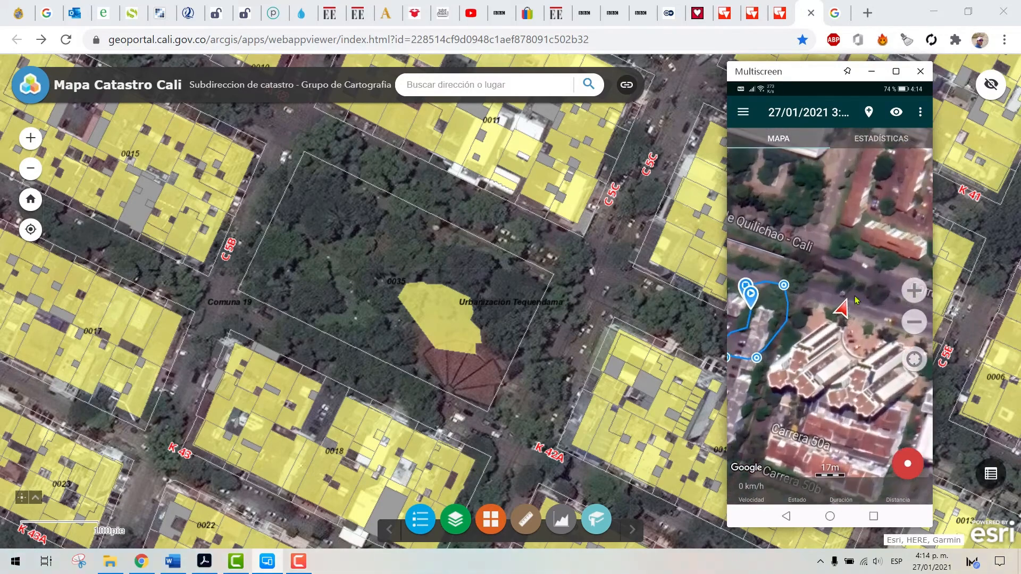
left_click_drag(764, 347, 814, 329)
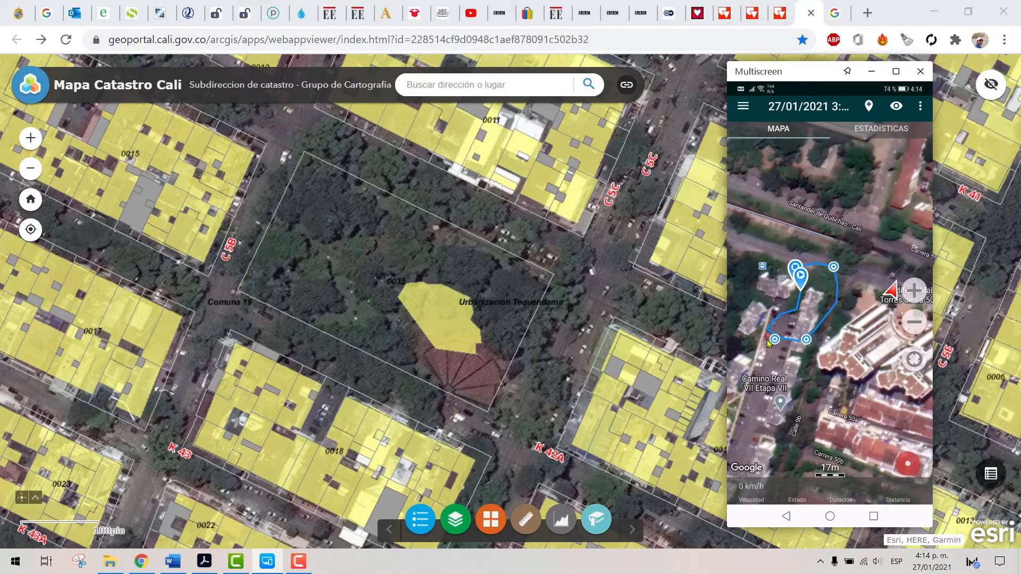
left_click_drag(809, 336, 787, 343)
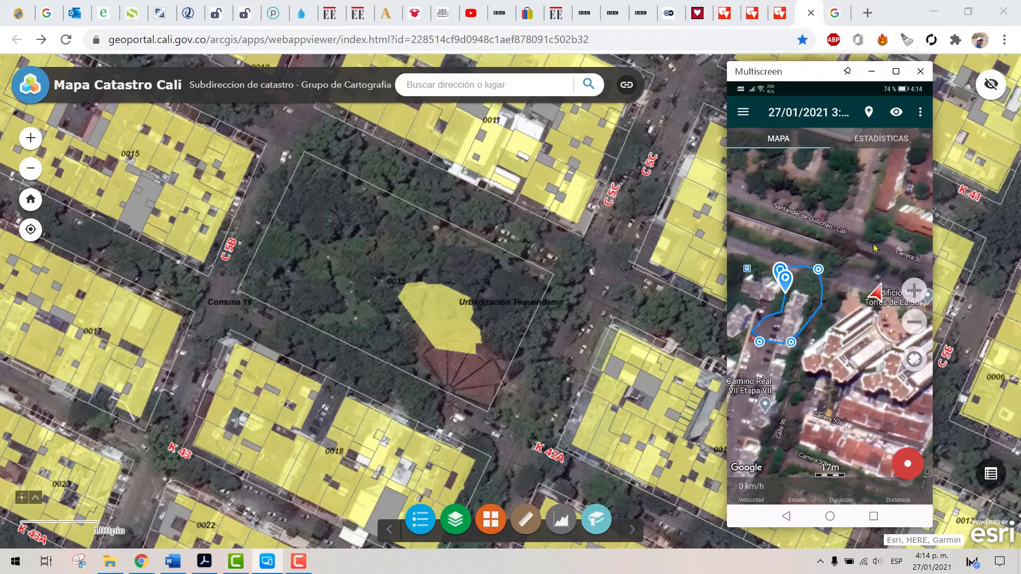
left_click(914, 238)
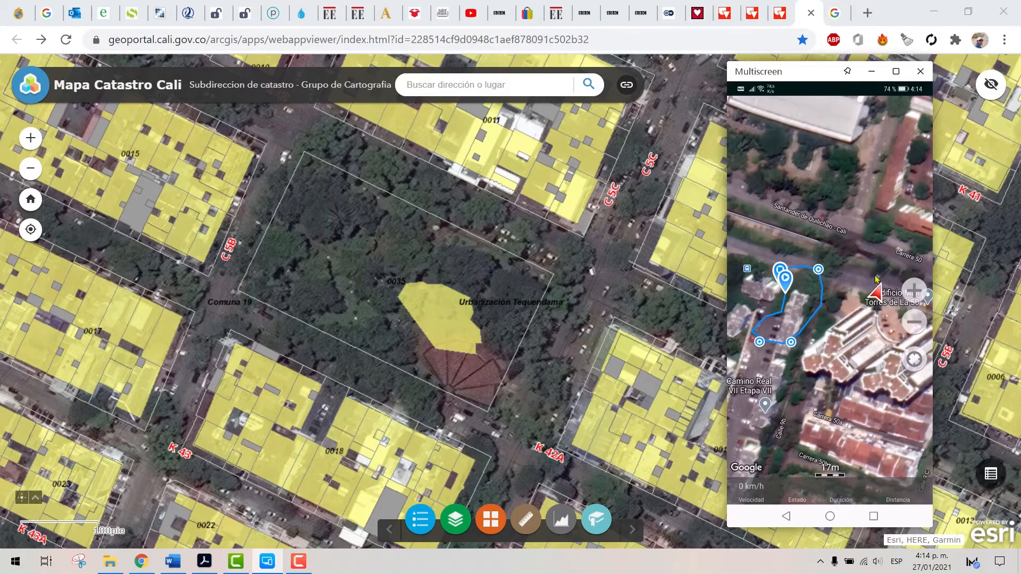
left_click(851, 242)
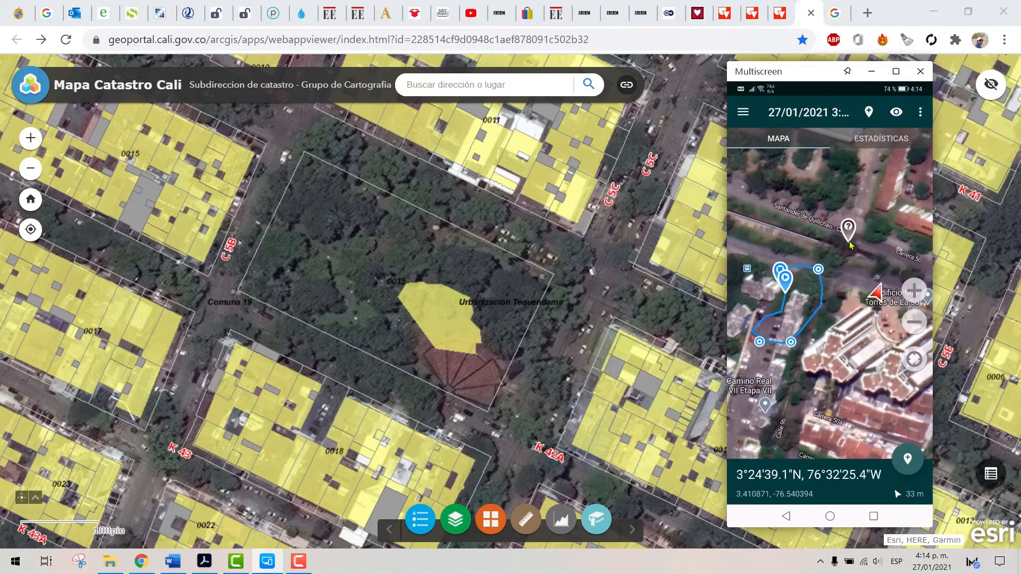
left_click(845, 196)
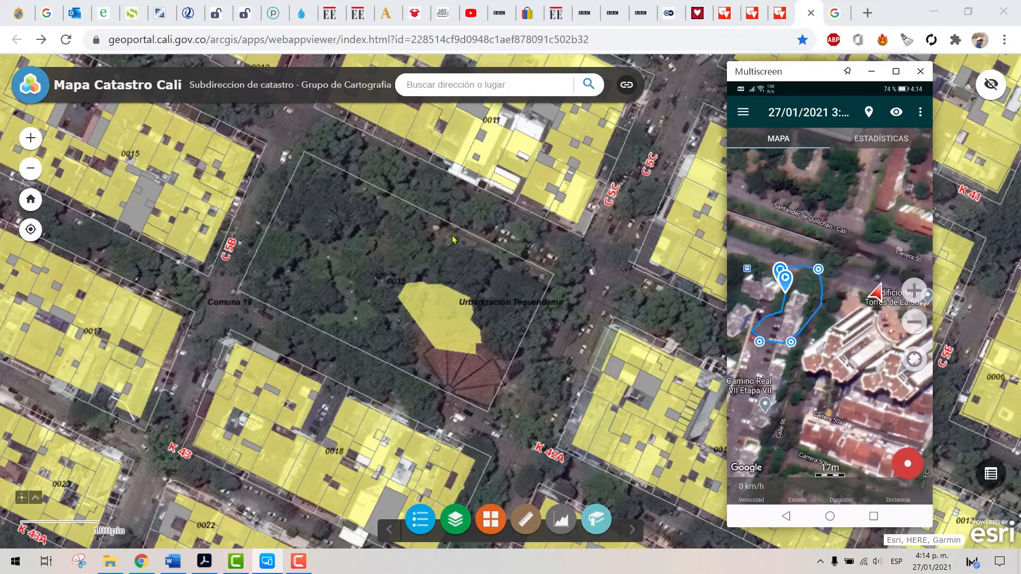
Switch to the Mapa Catastro Cali, identify the park parcel in block 0035 and check its BASE_ALFANUMERICA related records
left_click_drag(510, 189, 525, 274)
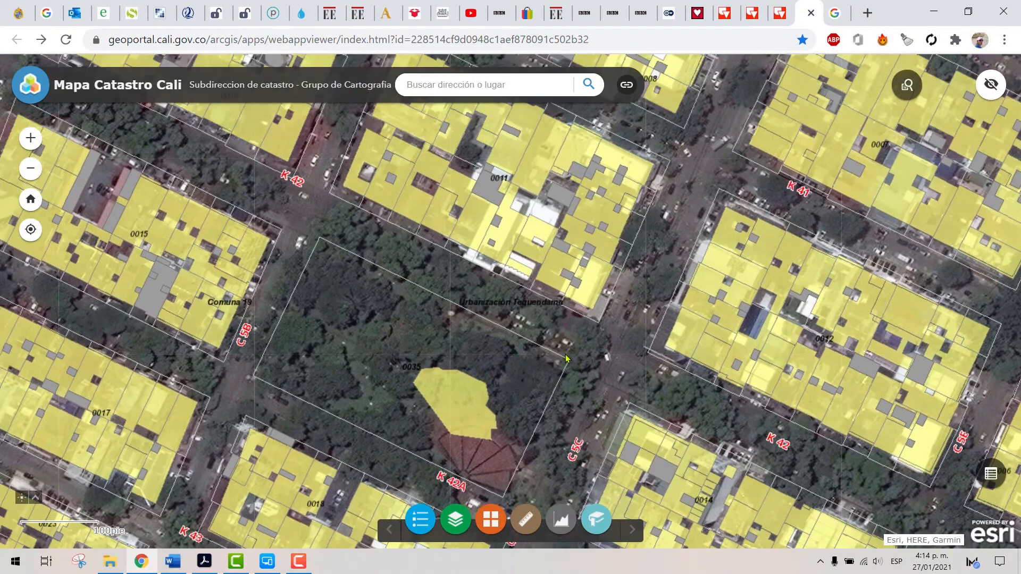
left_click_drag(408, 319, 409, 284)
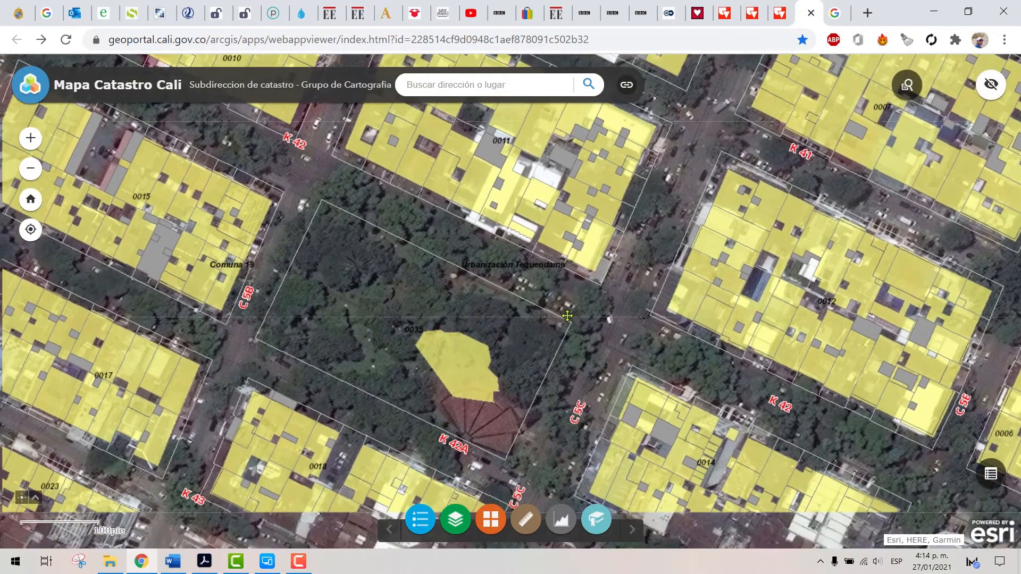
left_click(410, 285)
left_click(488, 406)
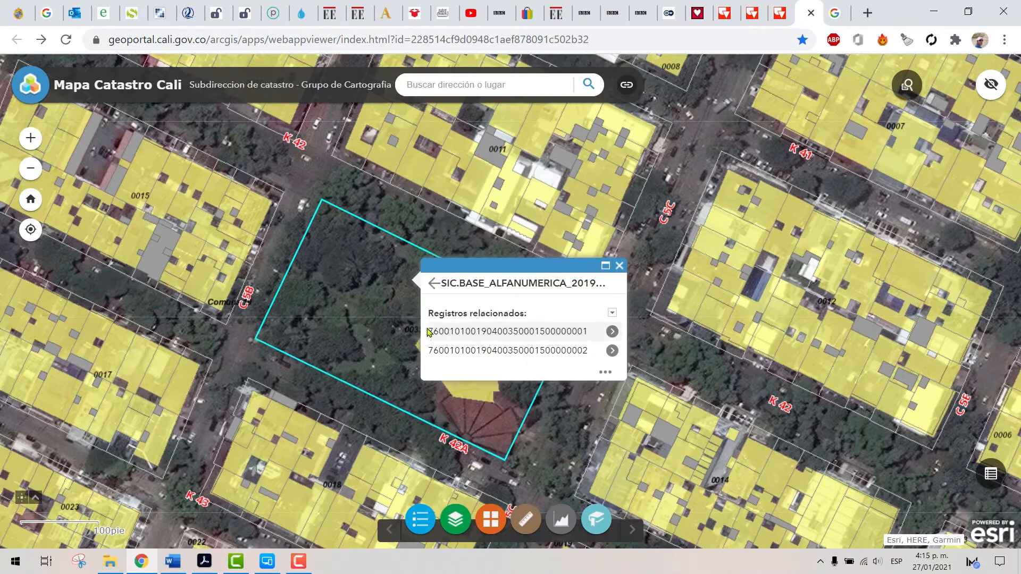
left_click(433, 283)
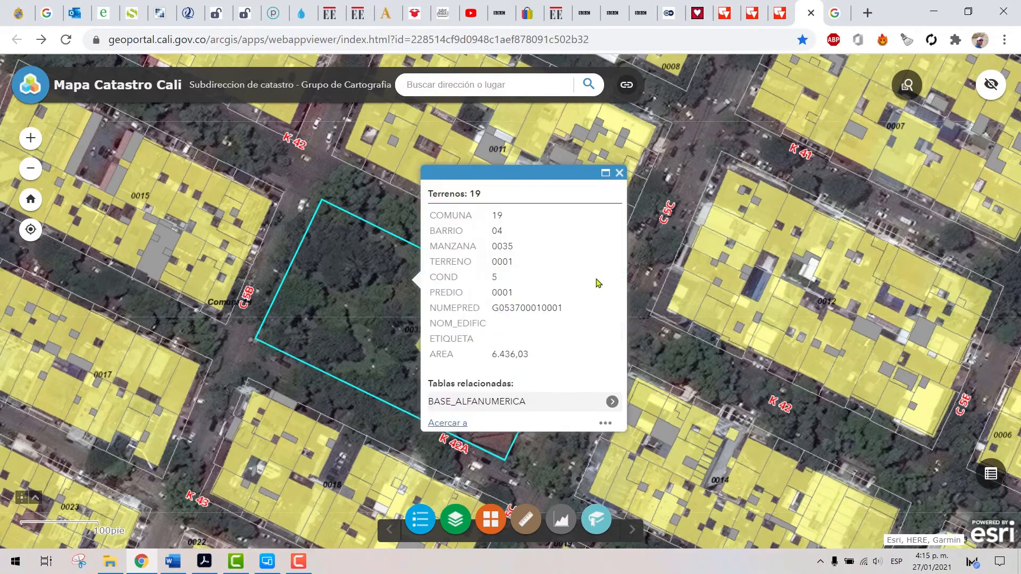
Highlight the park parcel's NUMEPRED and AREA values in its information window
left_click_drag(561, 308, 491, 311)
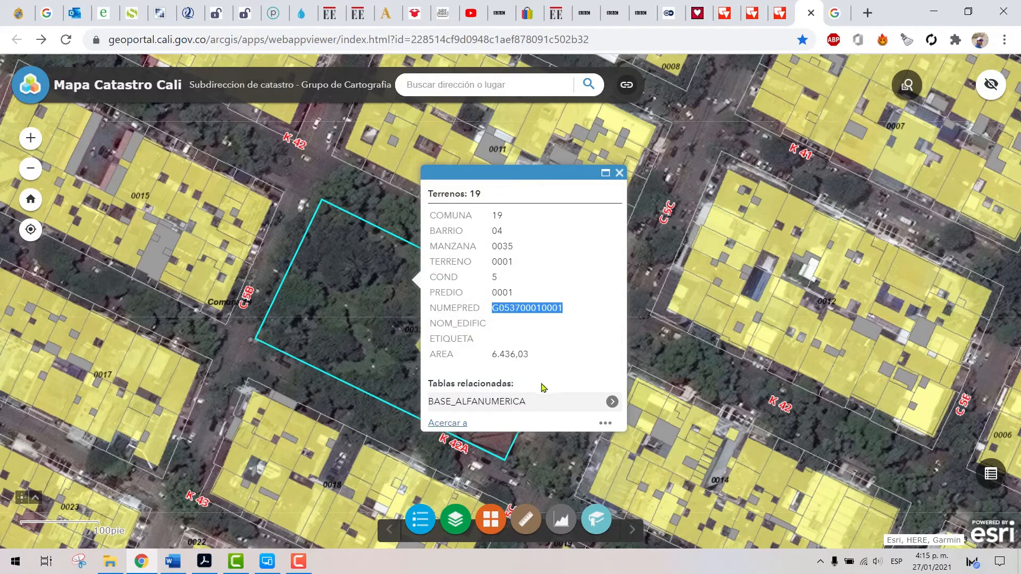
left_click_drag(490, 354, 533, 355)
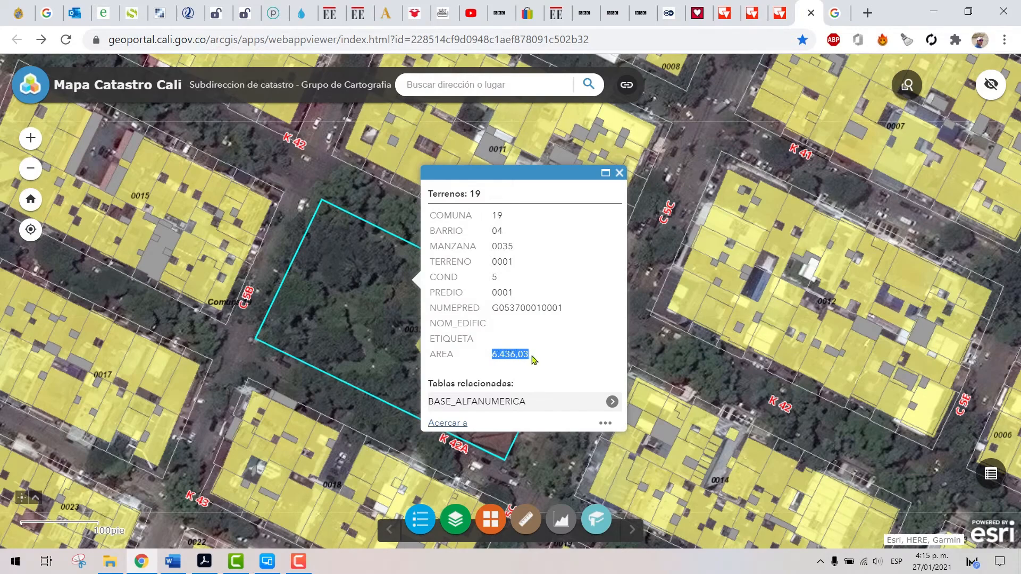
left_click(533, 360)
left_click_drag(493, 359, 536, 360)
left_click(535, 360)
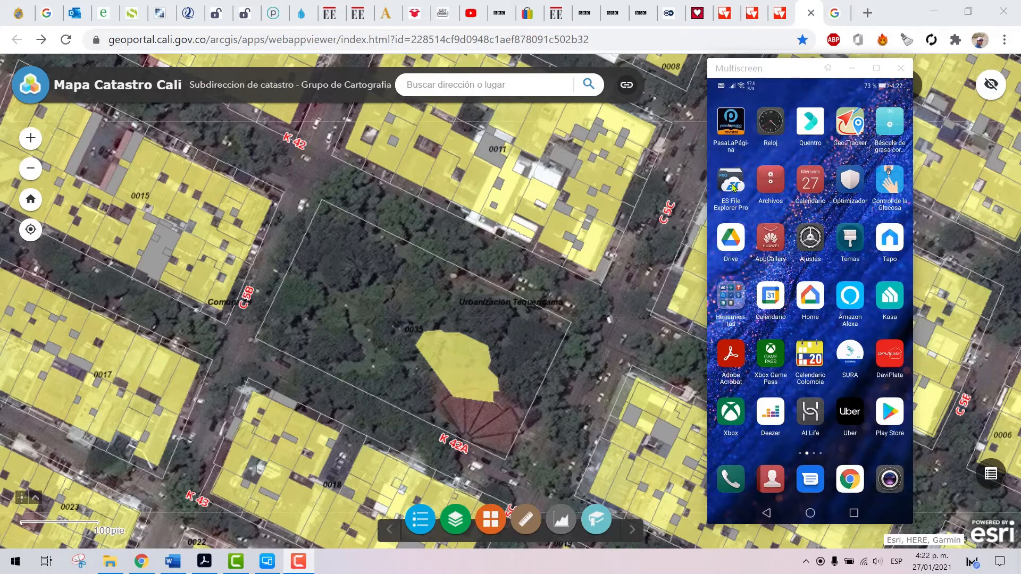
Switch to ES File Explorer Pro on the phone and open the last 27_01_2021_3_26_16 file in Download/MyMaps/gpx
left_click(737, 186)
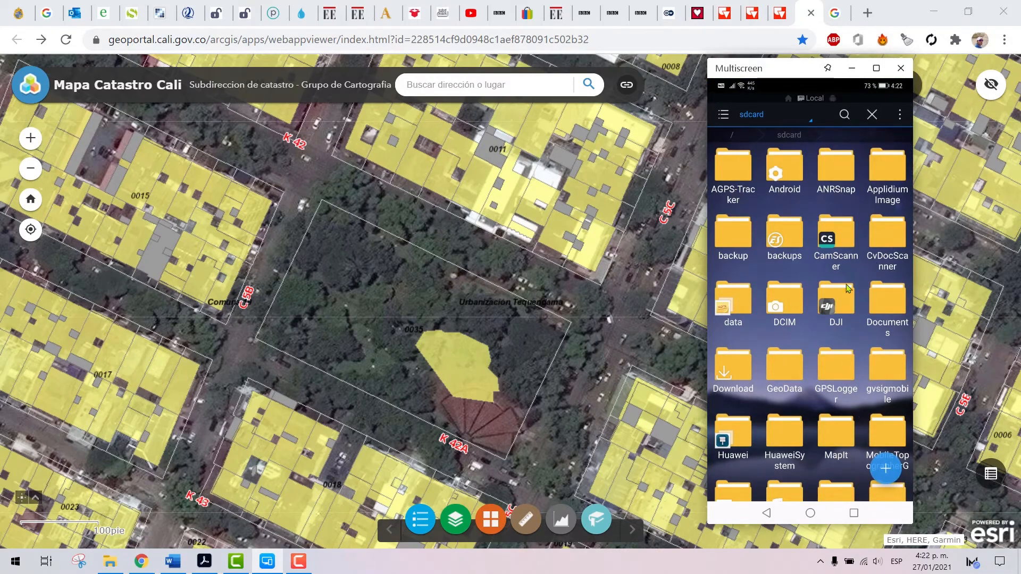
left_click(740, 384)
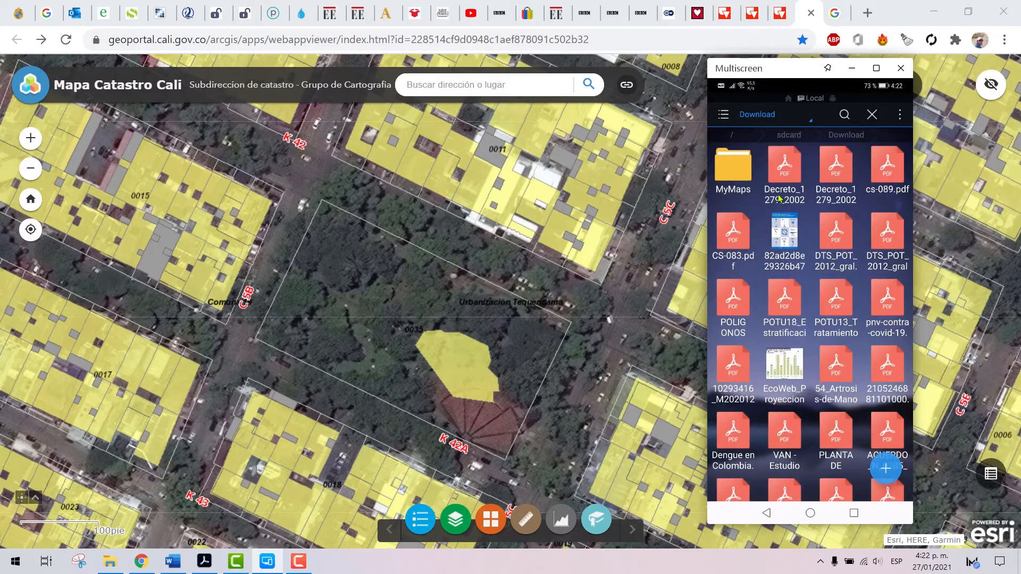
left_click(741, 170)
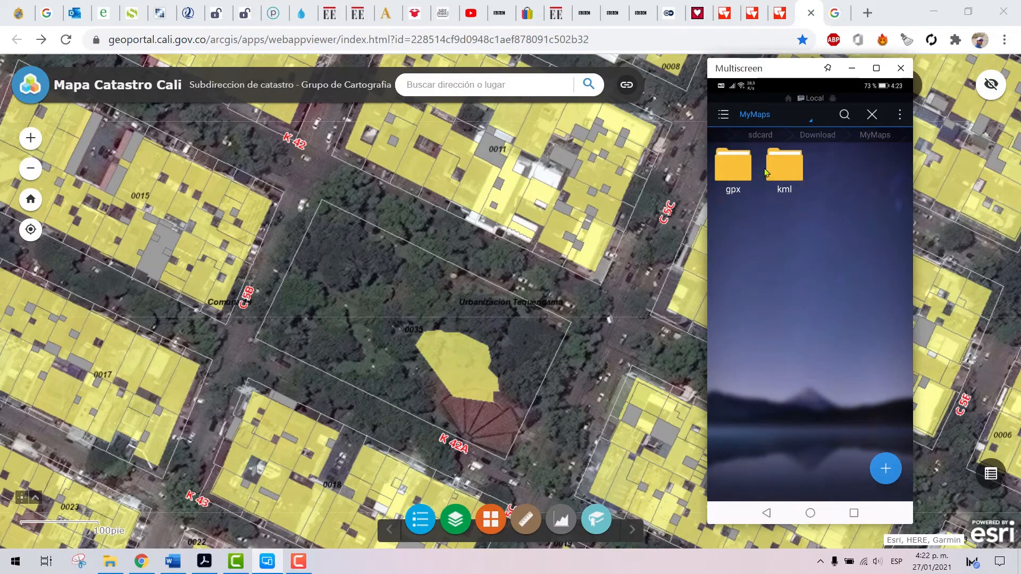
left_click(745, 166)
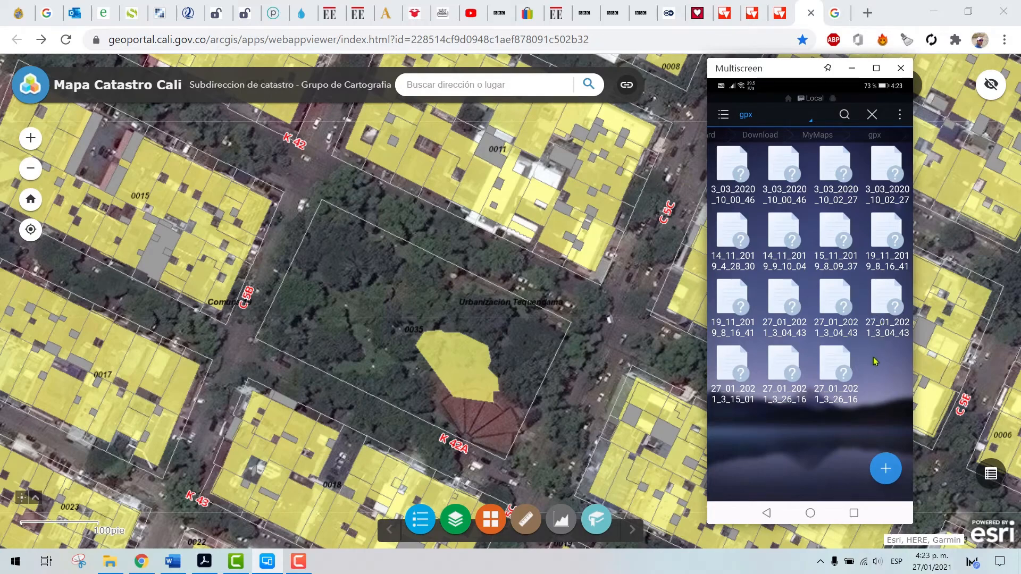
left_click(842, 365)
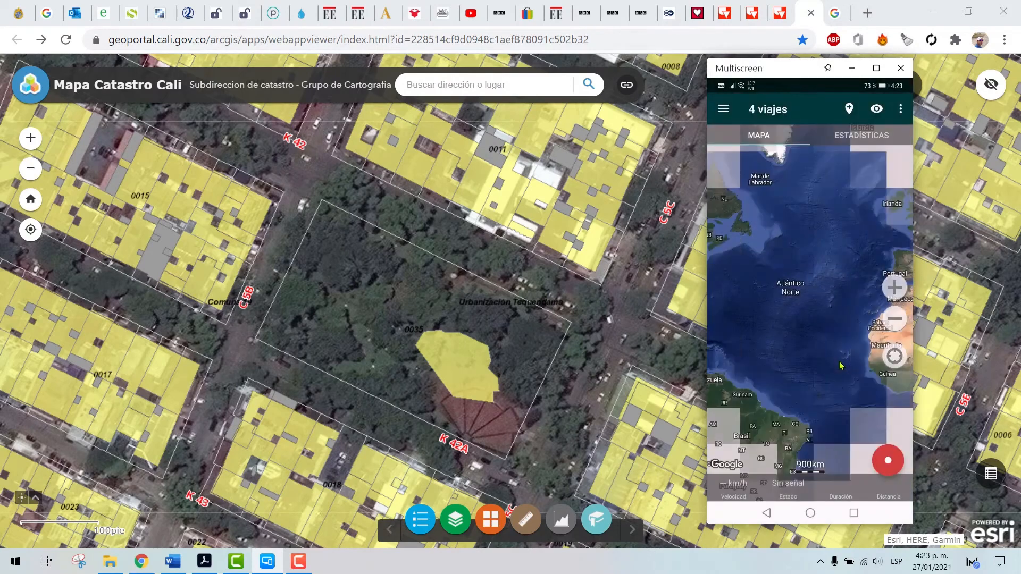
Hide the 27/01/2021 3:26:16 p. m. trip described as "casa fin" in Geo Tracker's trip list and return to the map
left_click(723, 110)
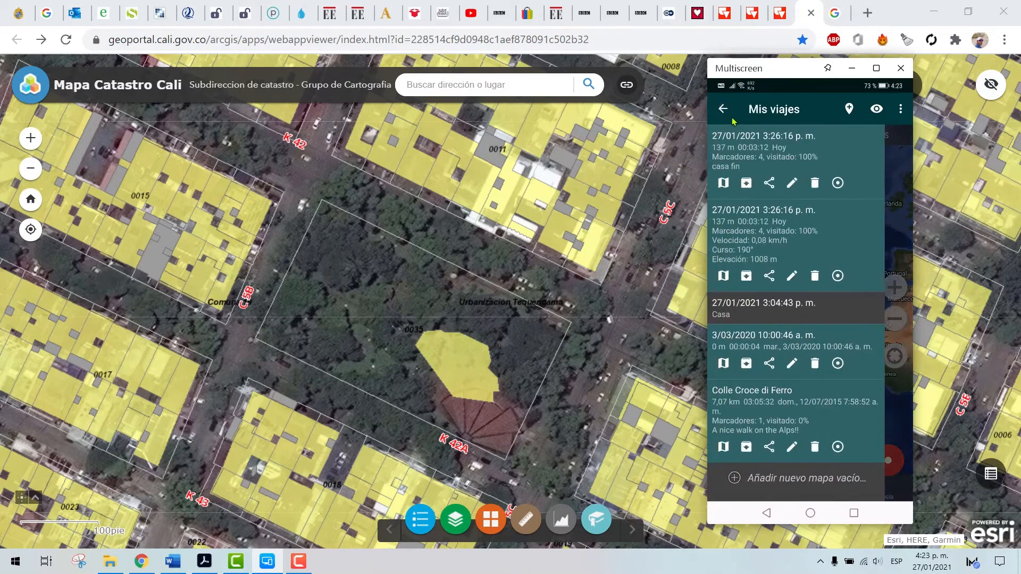
left_click(777, 147)
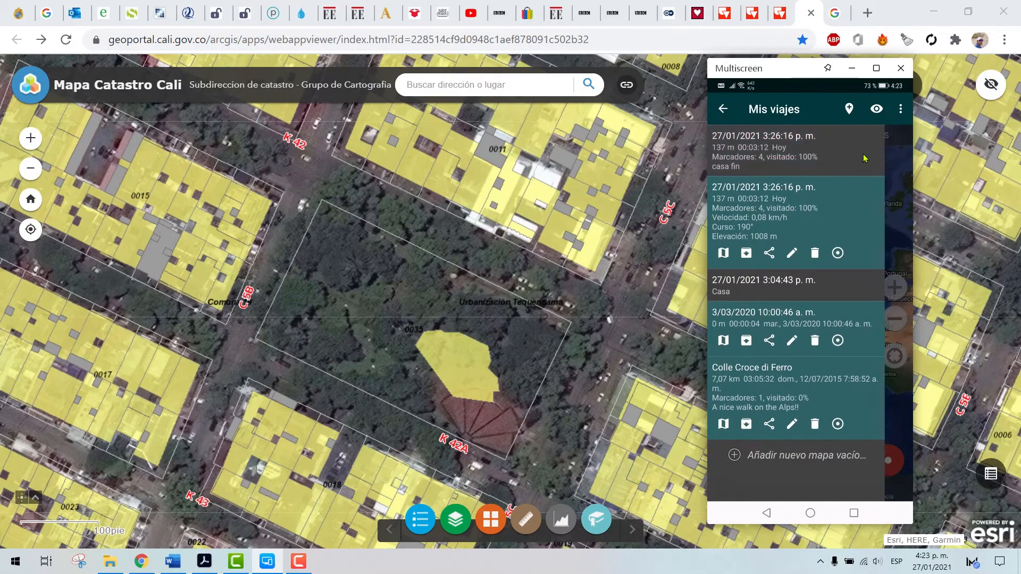
left_click(809, 146)
left_click(809, 146)
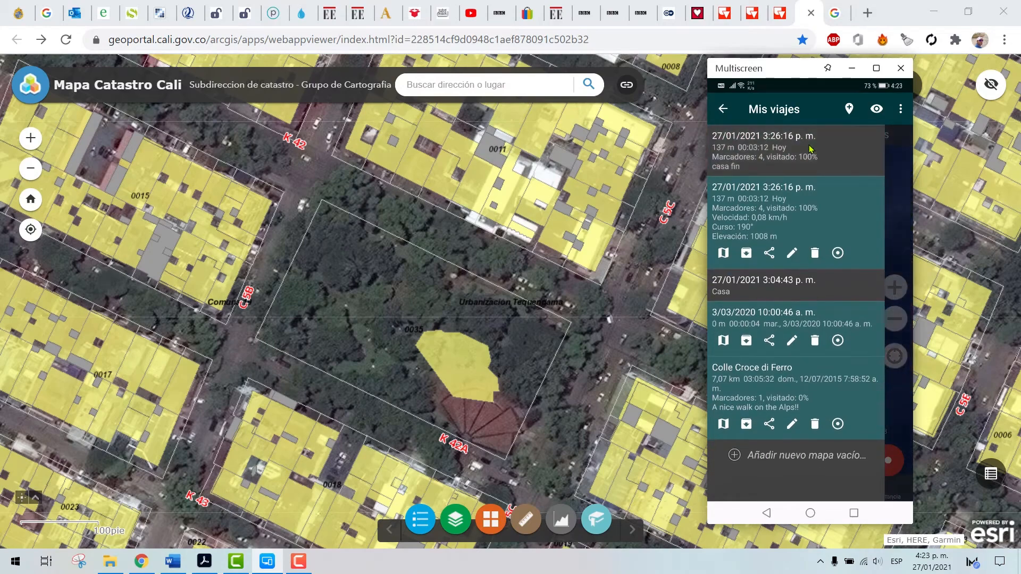
left_click(898, 177)
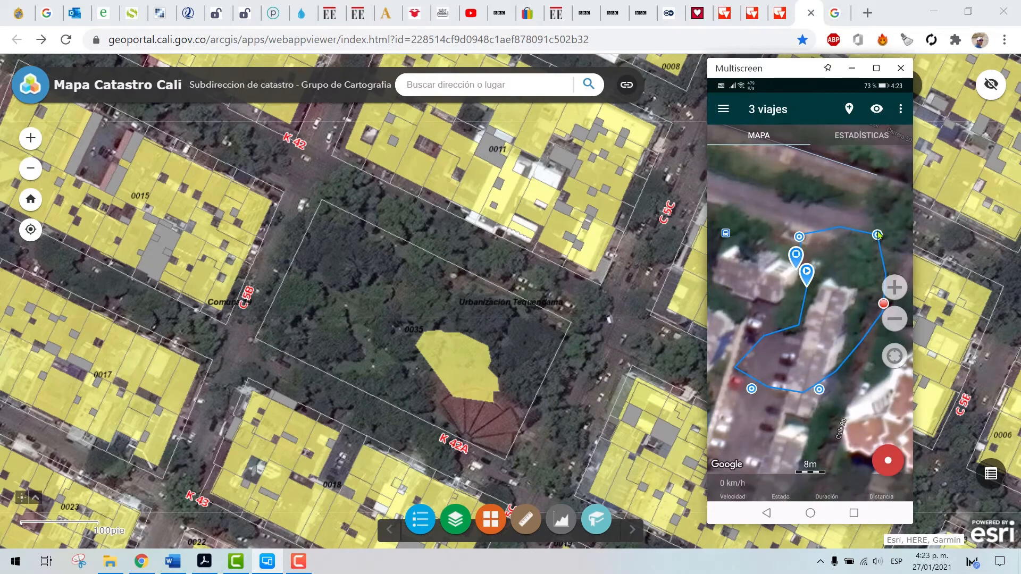
Examine the recorded route and its surroundings on the satellite map, at close range and from further out
left_click(773, 334)
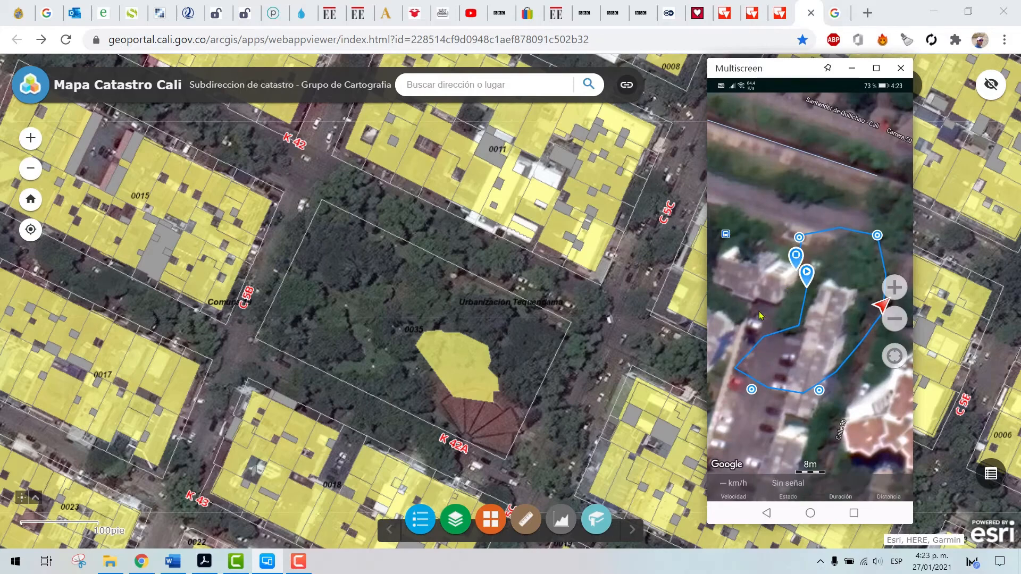
left_click(770, 266)
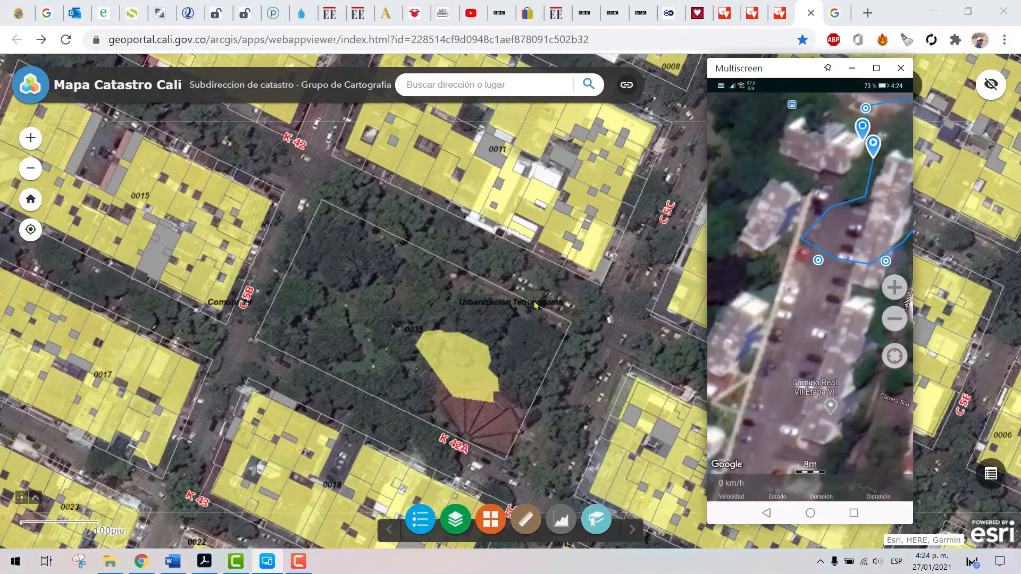
left_click(803, 325)
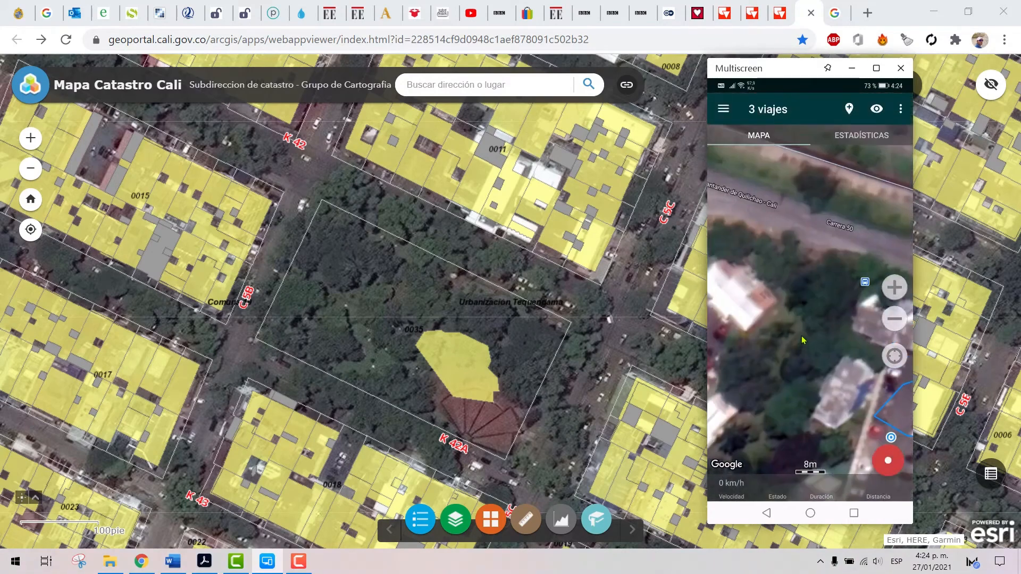
left_click(899, 320)
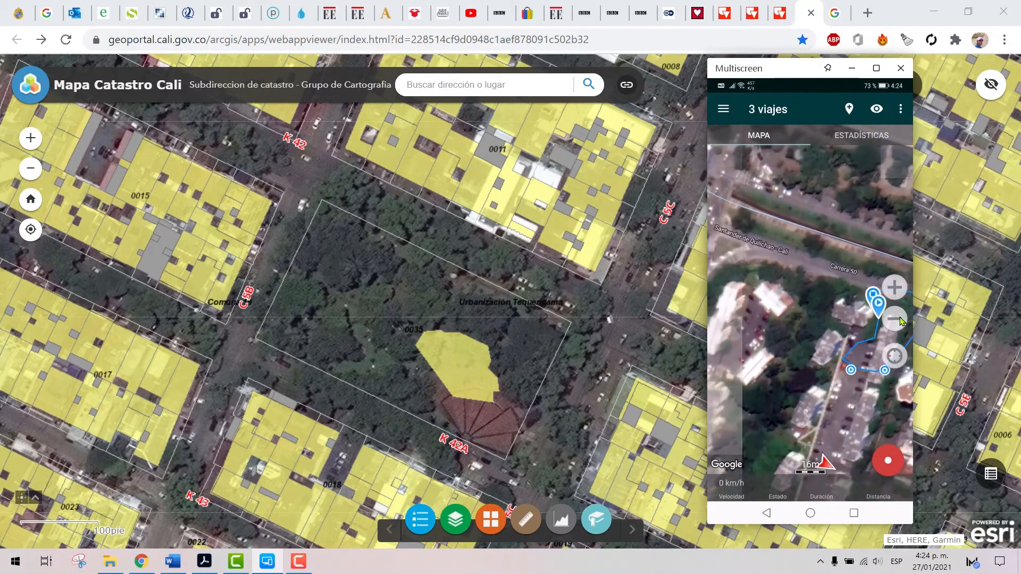
left_click(898, 320)
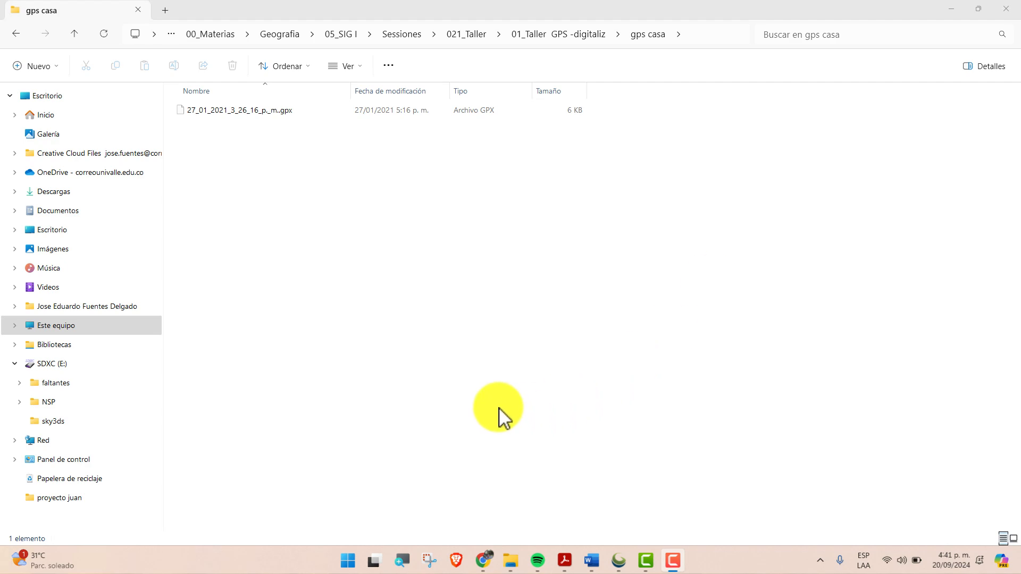
Launch ArcGIS Pro on the computer, start without a template and insert a new map
left_click(348, 561)
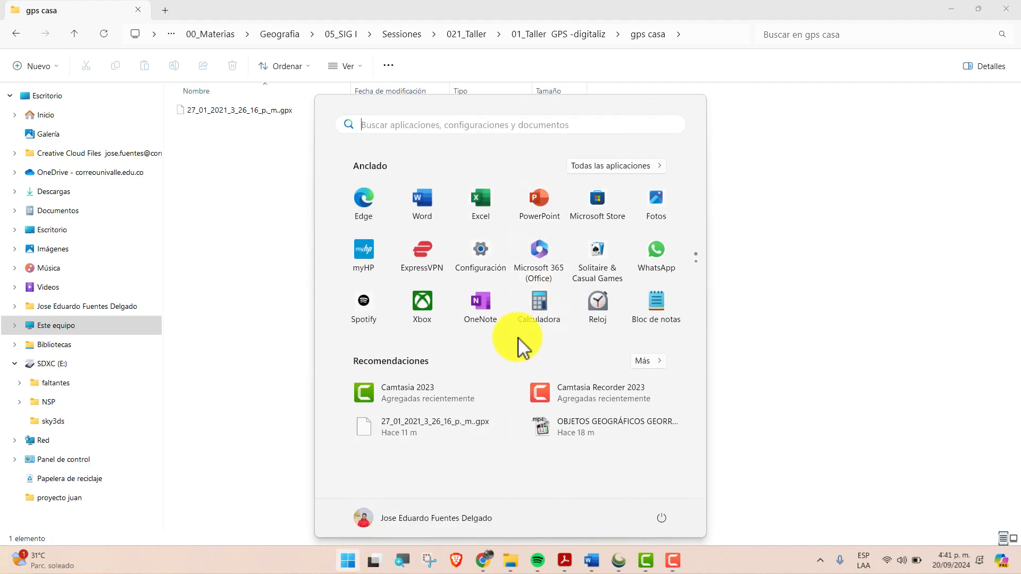
type("arcg")
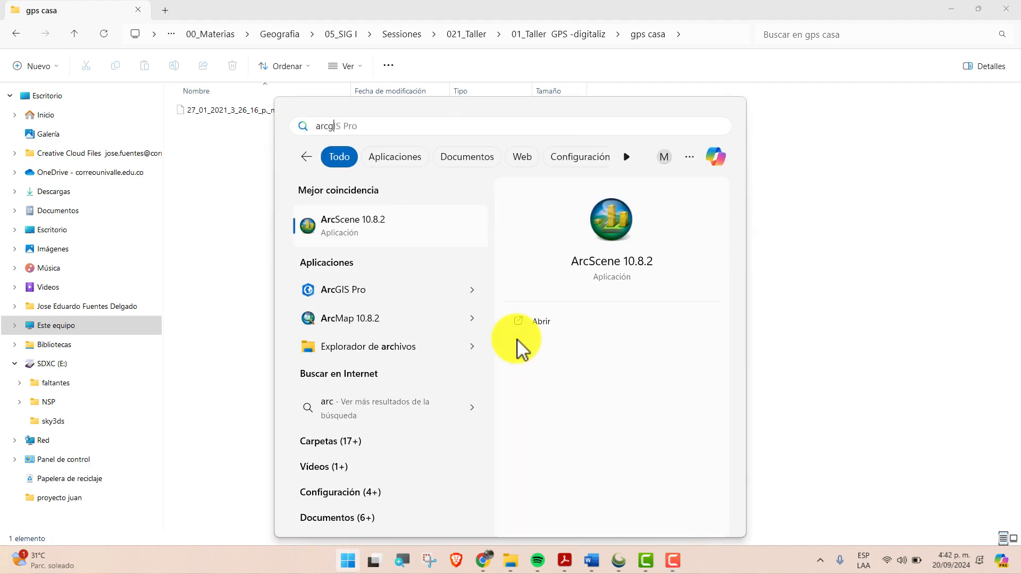
left_click(341, 239)
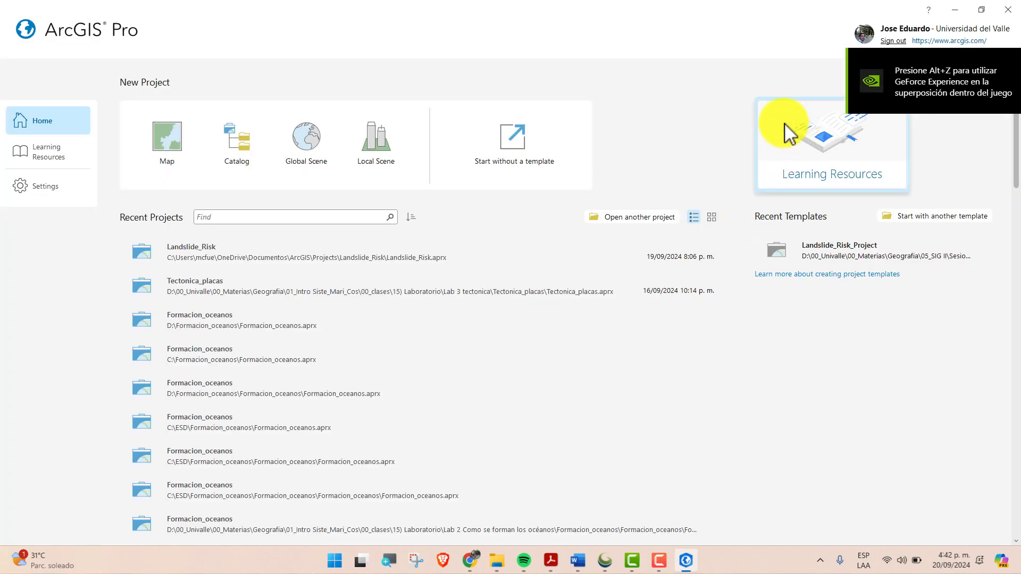
left_click(505, 148)
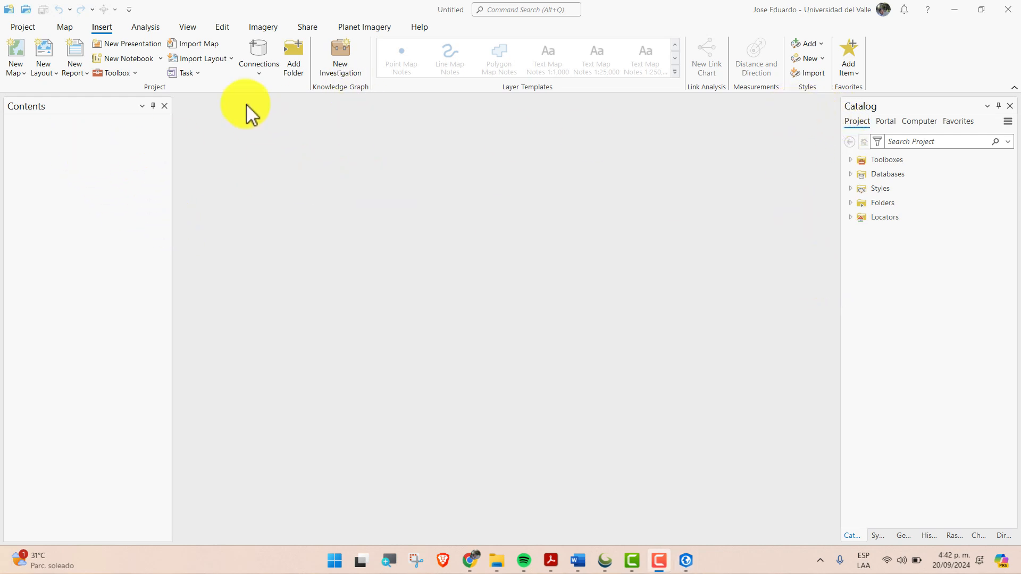
left_click(19, 47)
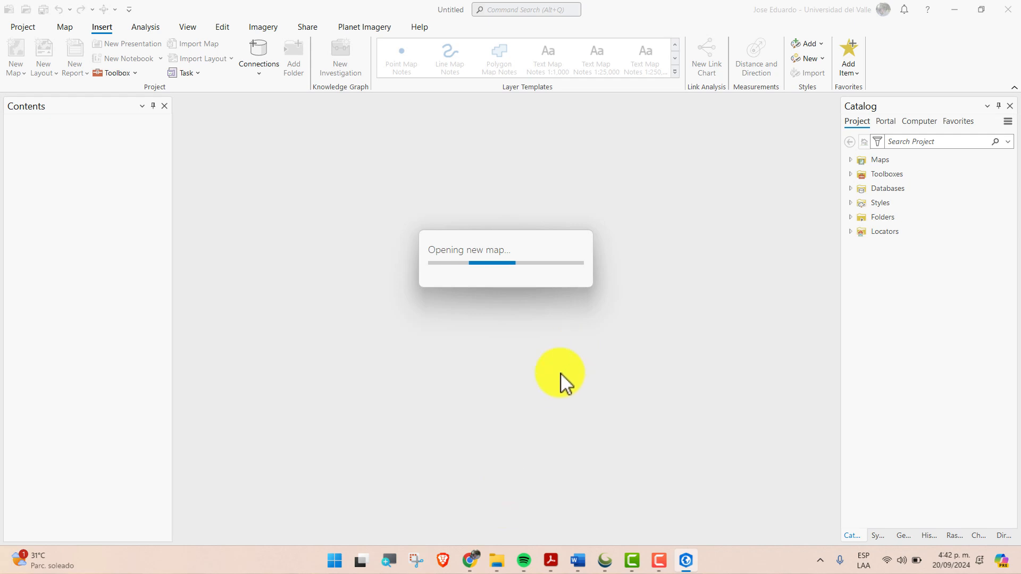
Switch to File Explorer and copy the full path of the gps casa folder containing the GPX file
mouse_move(501, 559)
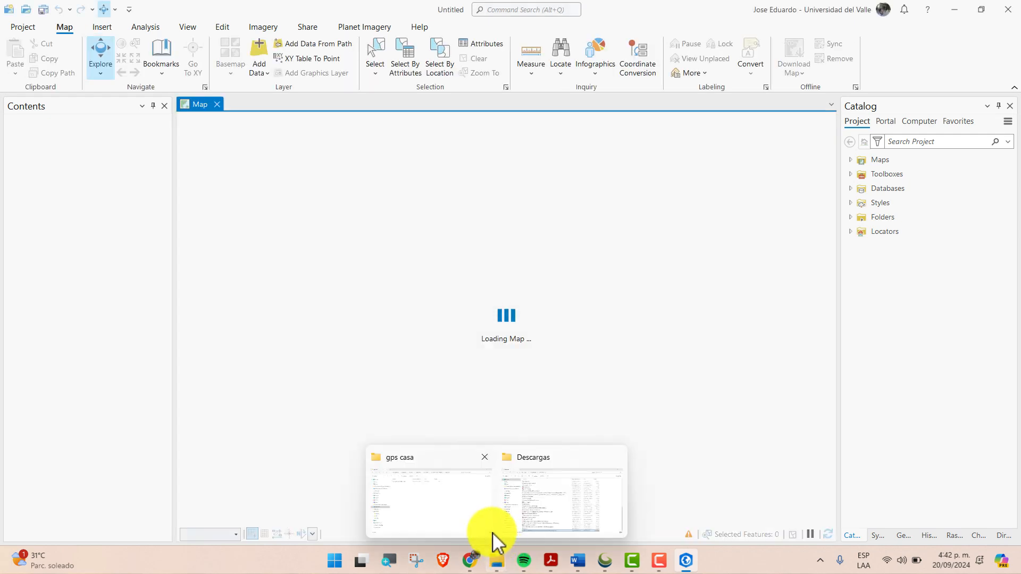
left_click(469, 485)
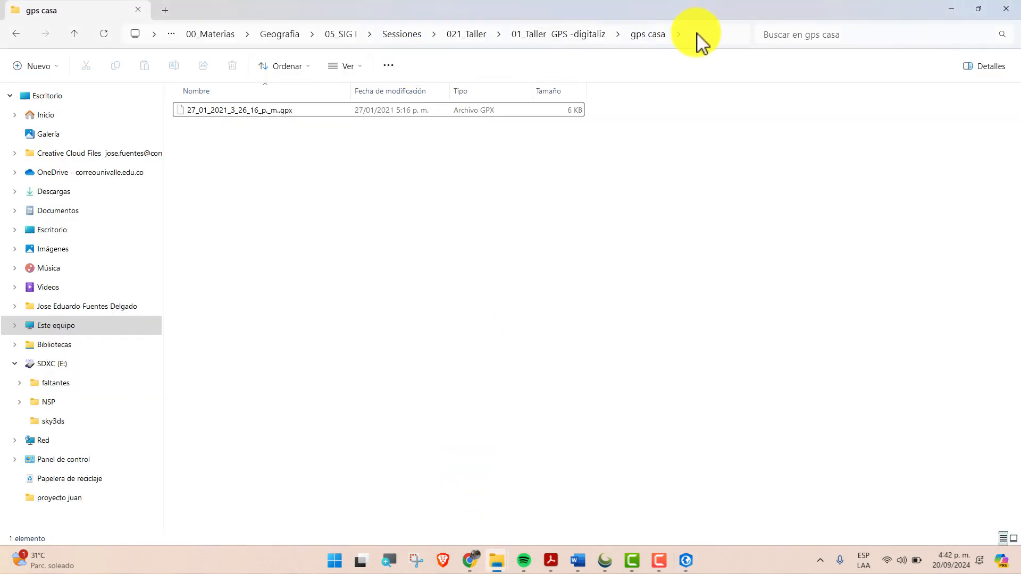
left_click(691, 35)
left_click(616, 37)
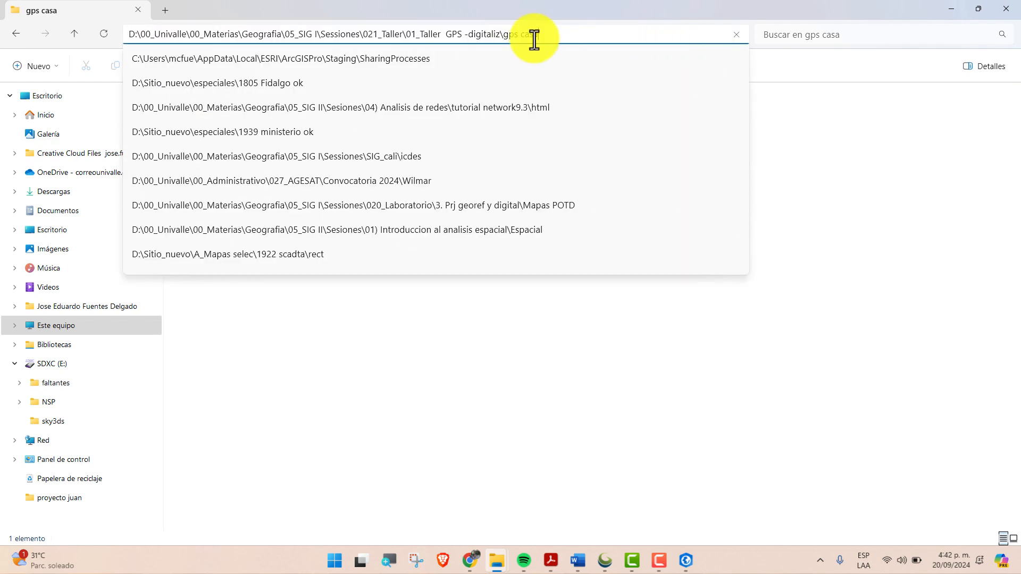
key("ctrl+a")
left_click(590, 428)
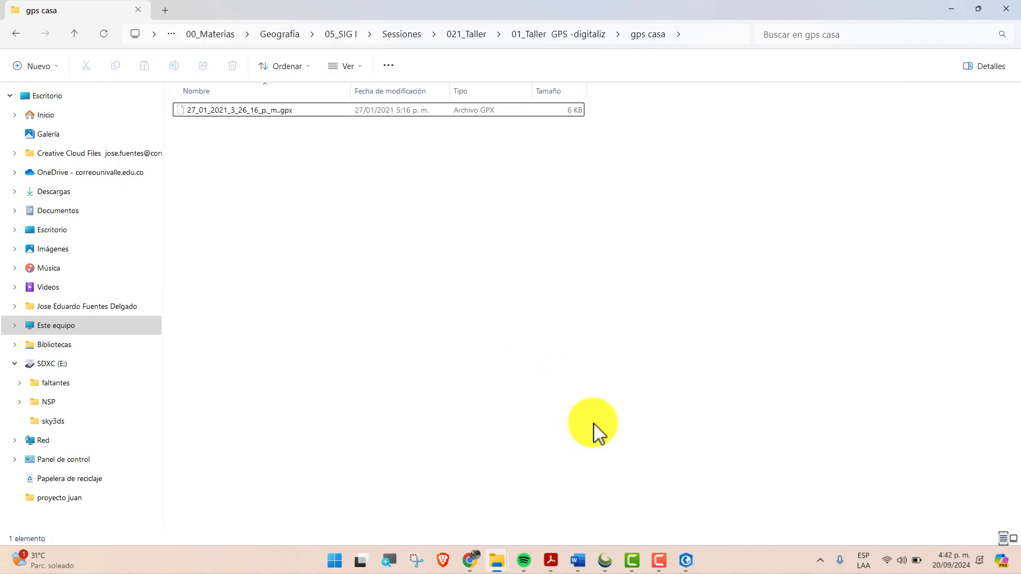
Switch back to ArcGIS Pro, add a folder connection using the copied gps casa path and select the connected folder
left_click(687, 563)
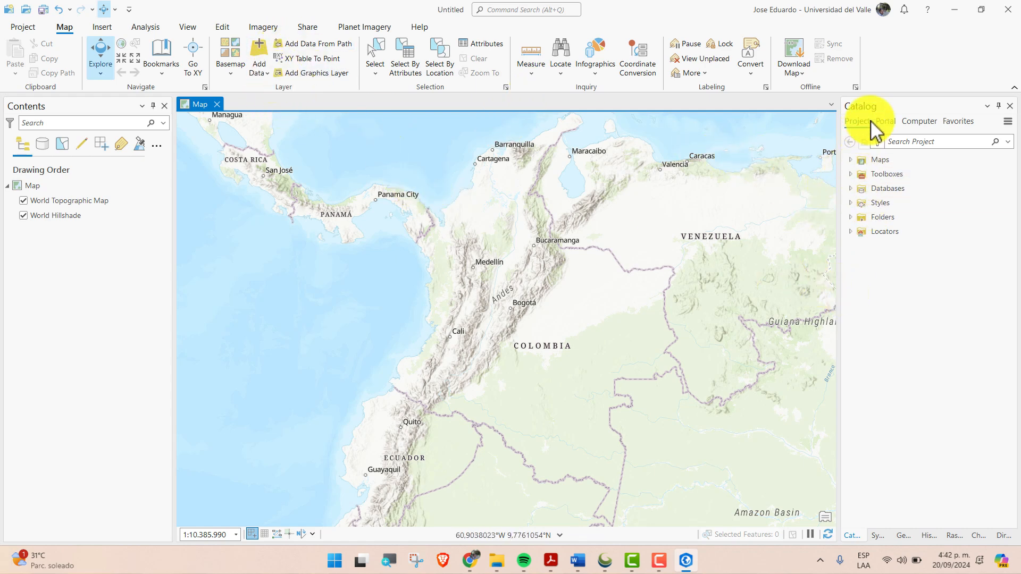
double_click(859, 217)
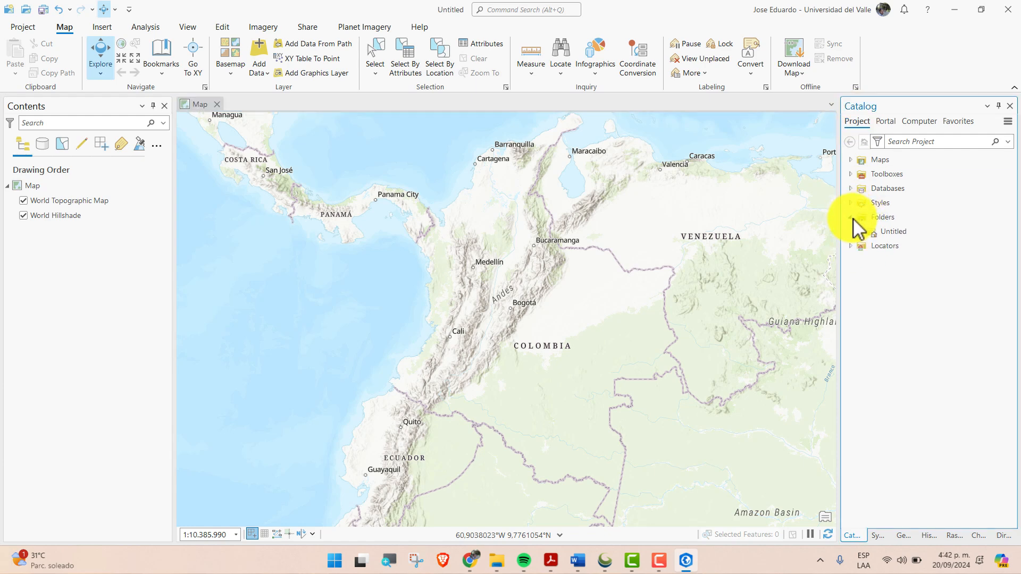
right_click(863, 218)
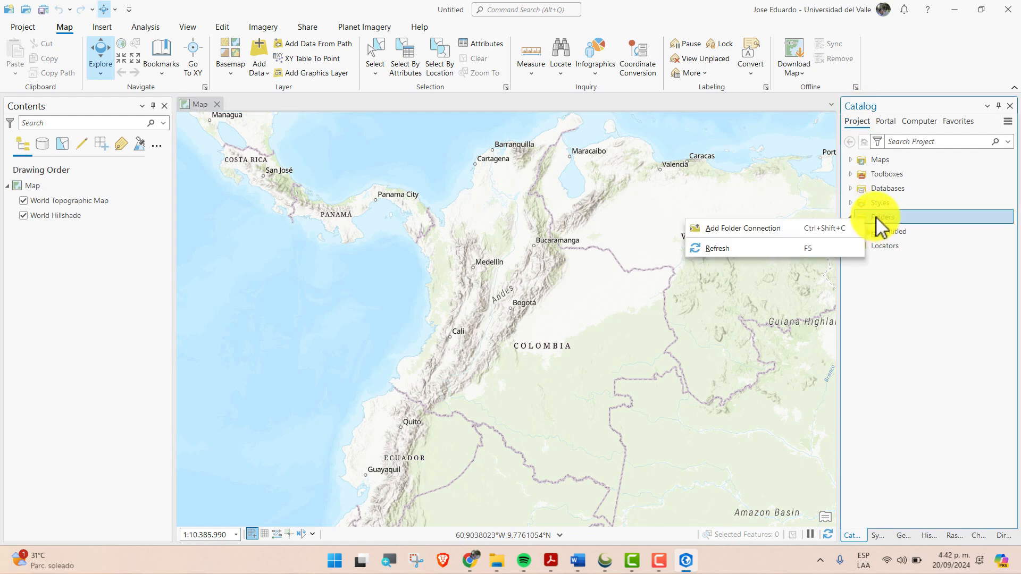
left_click(750, 234)
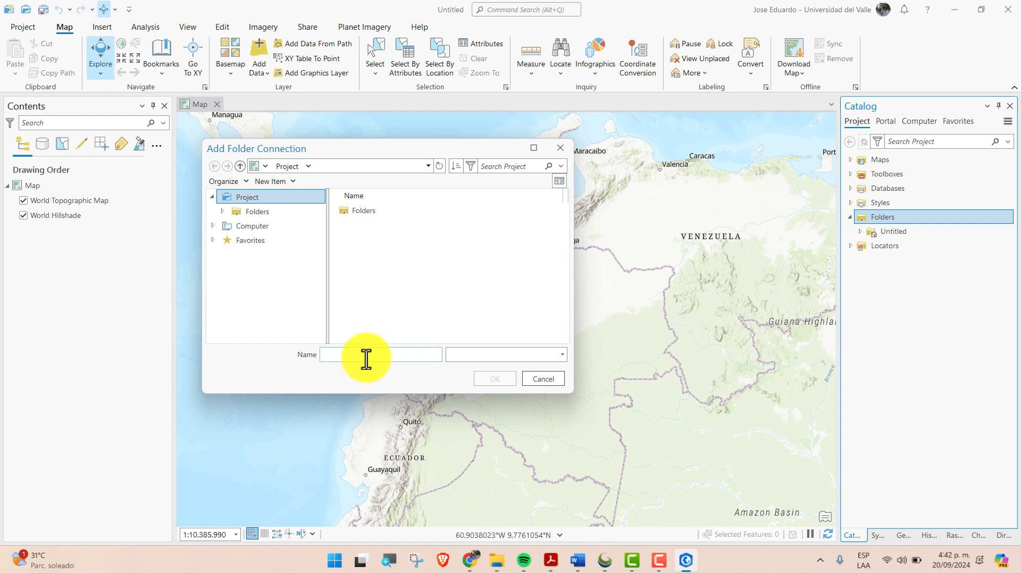
key("ctrl+v")
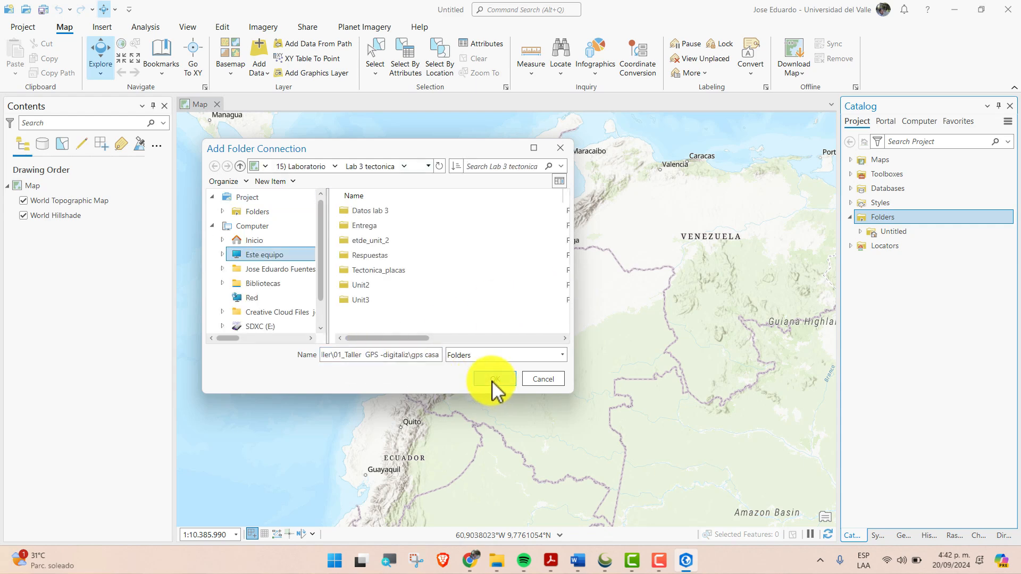
left_click(492, 379)
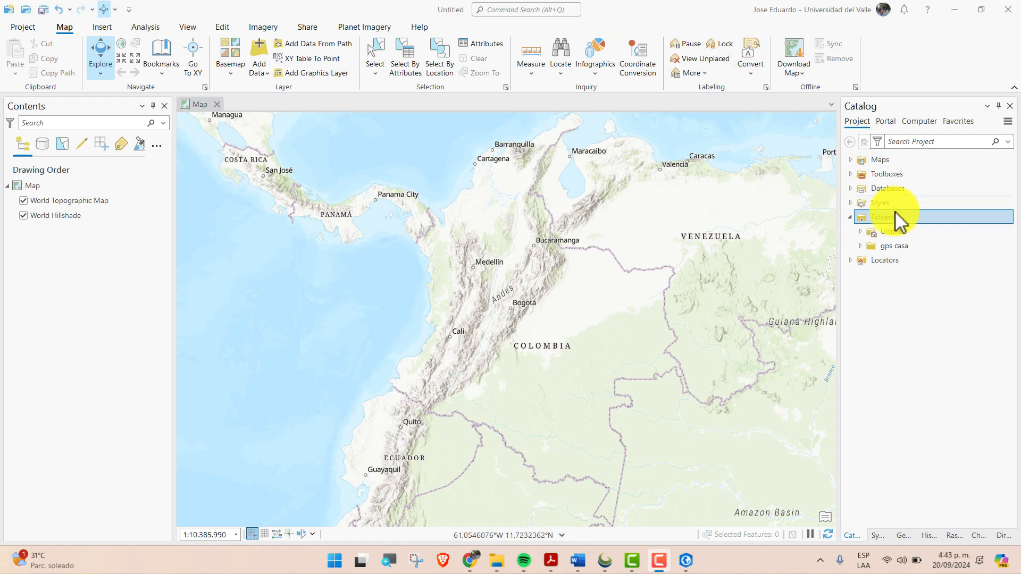
left_click(880, 248)
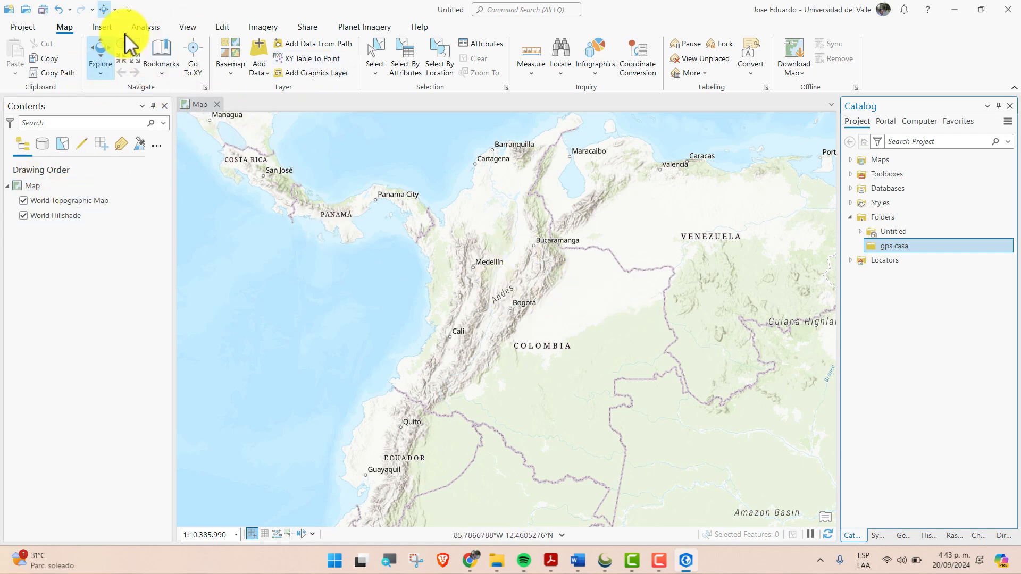
Search the geoprocessing tools for "gpx" and open the GPX To Features tool
left_click(145, 26)
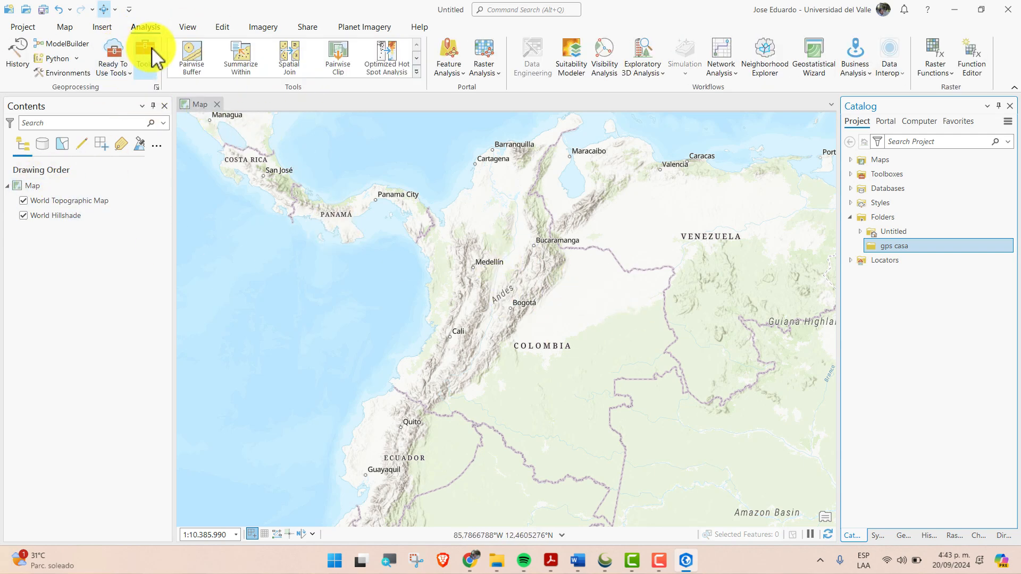
left_click(148, 50)
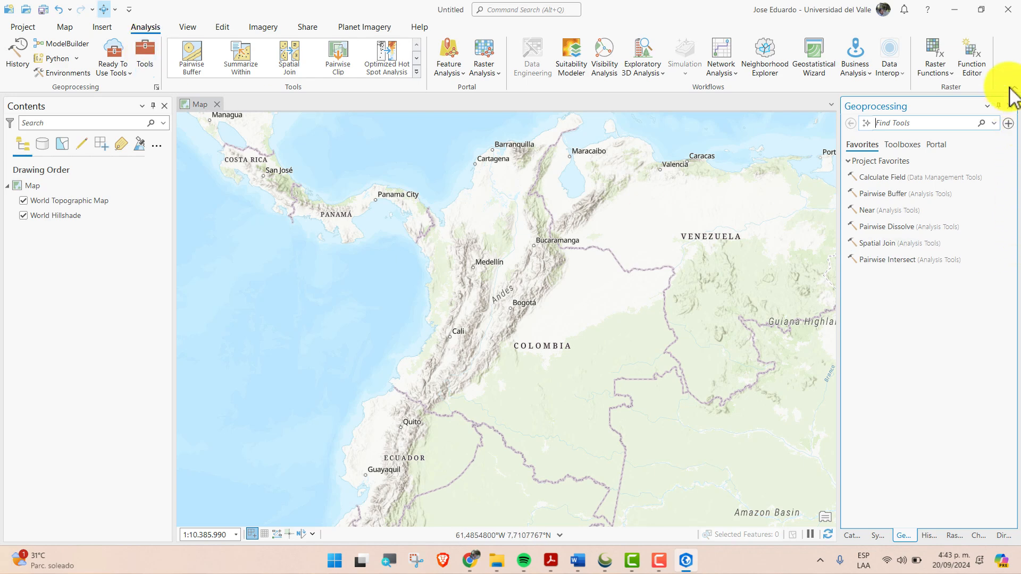
left_click(904, 121)
type("g")
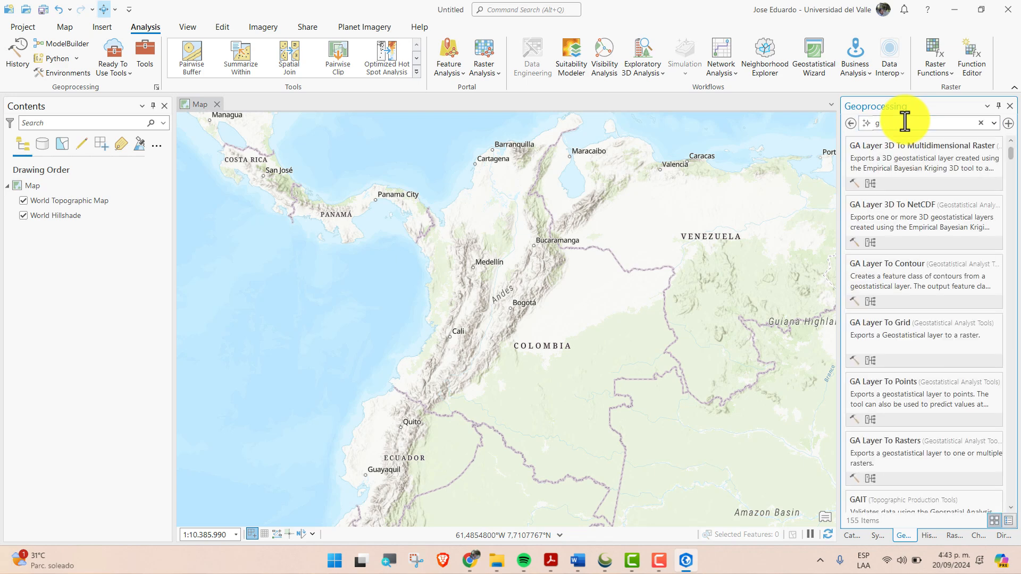
type("px")
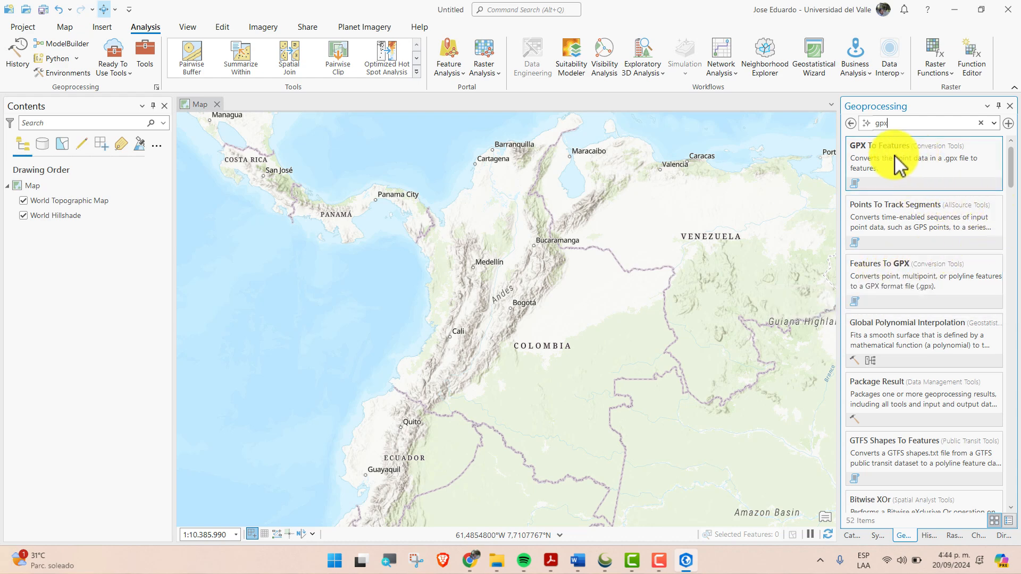
left_click(876, 155)
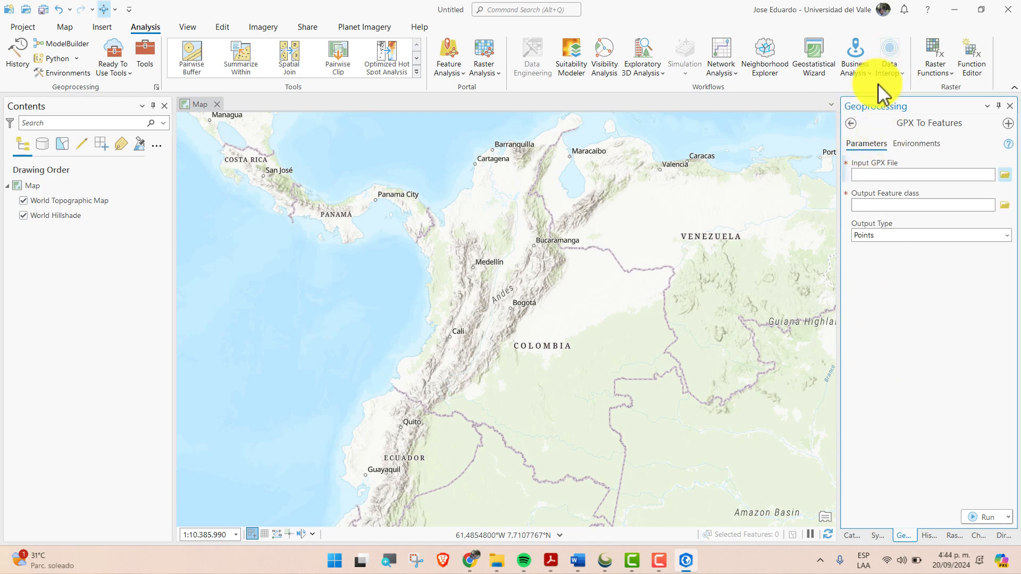
Create a file geodatabase named GPS_CASA inside the connected gps casa folder
left_click(849, 122)
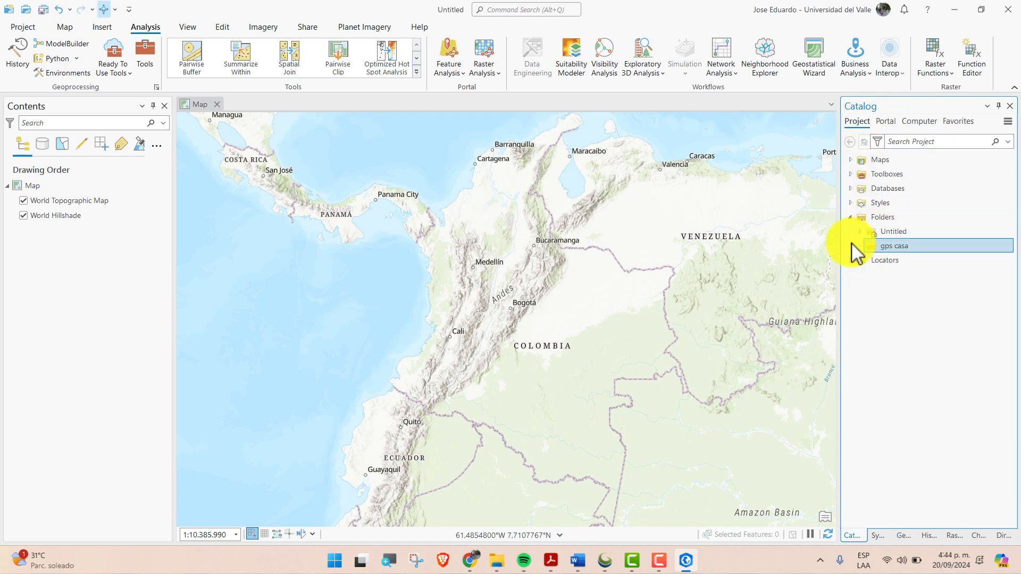
right_click(883, 247)
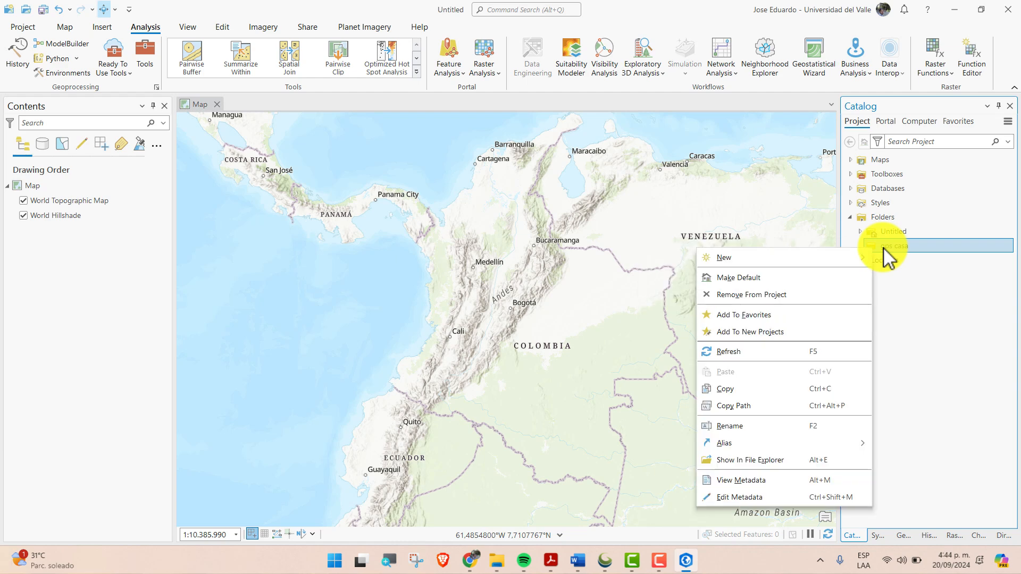
mouse_move(859, 258)
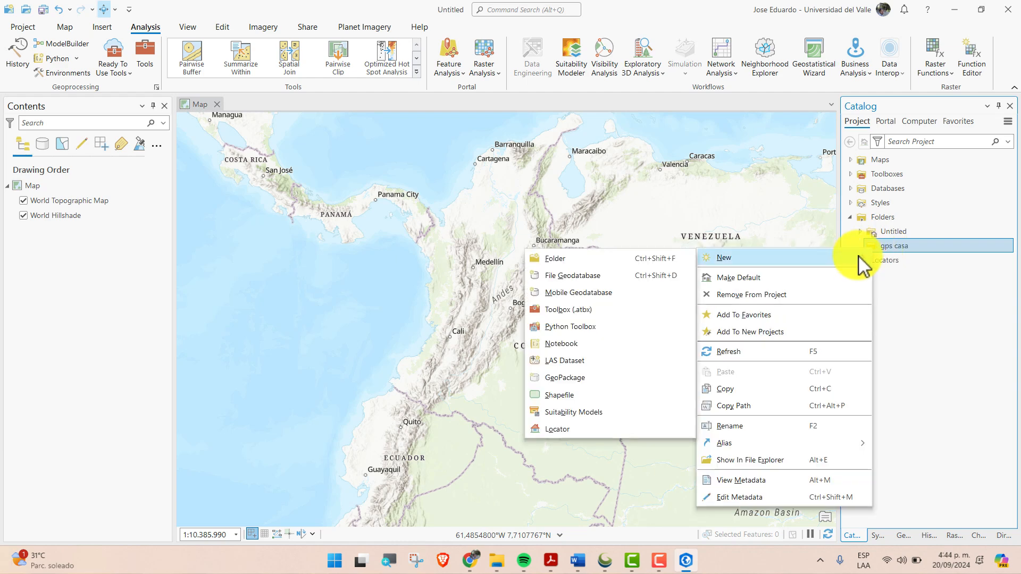
left_click(584, 276)
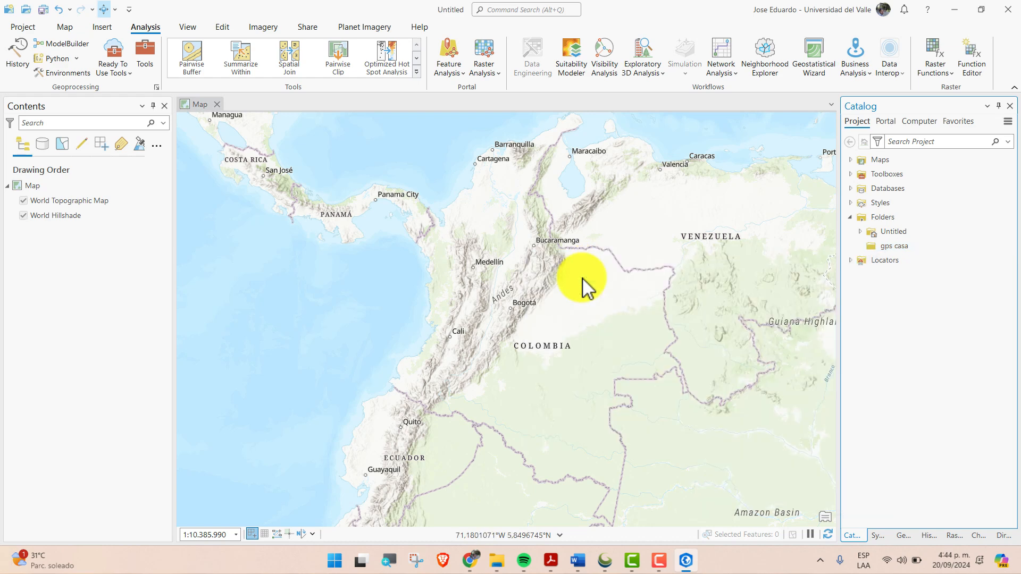
type("GPS")
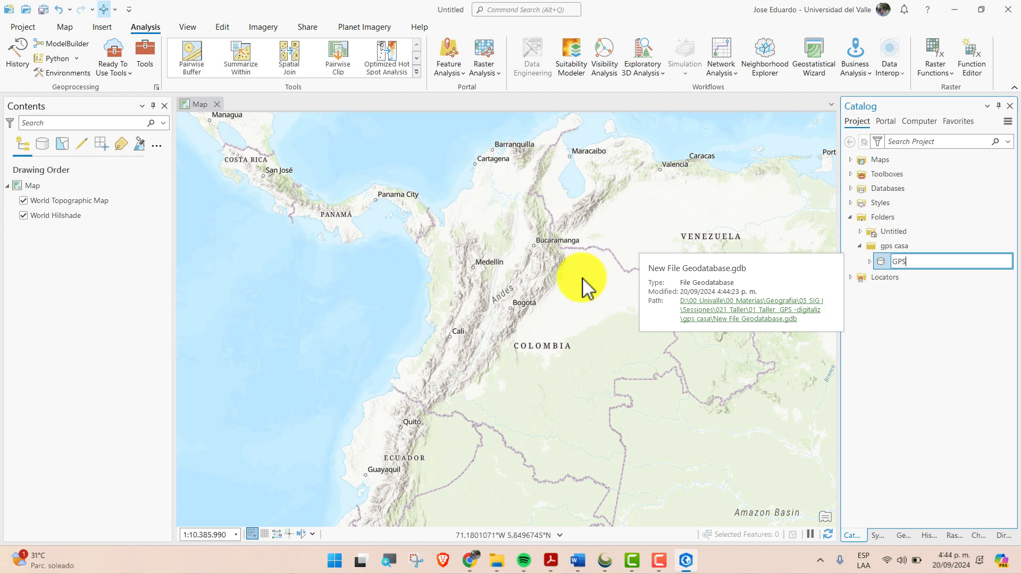
type("_CASA")
key("Return")
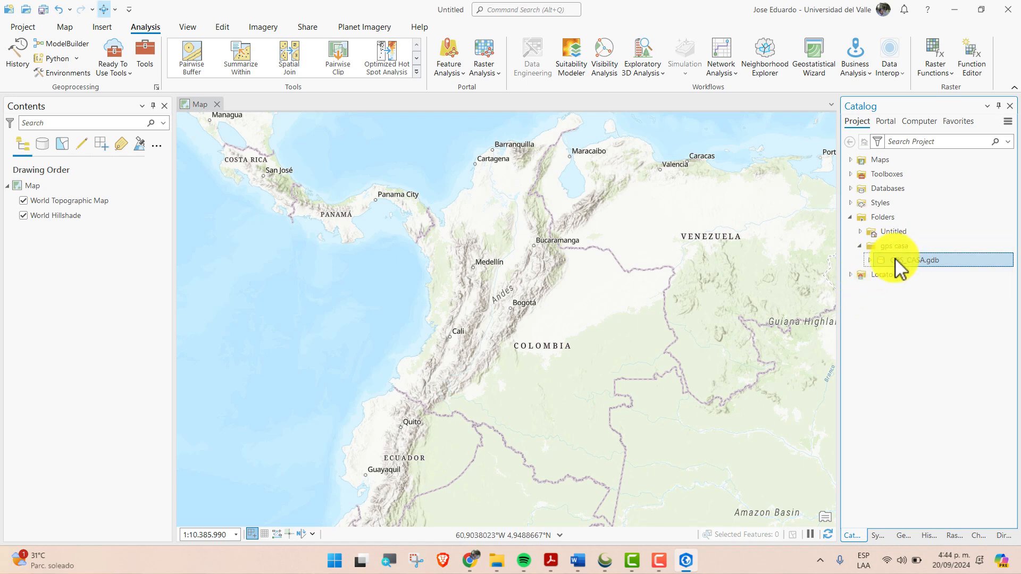
mouse_move(894, 258)
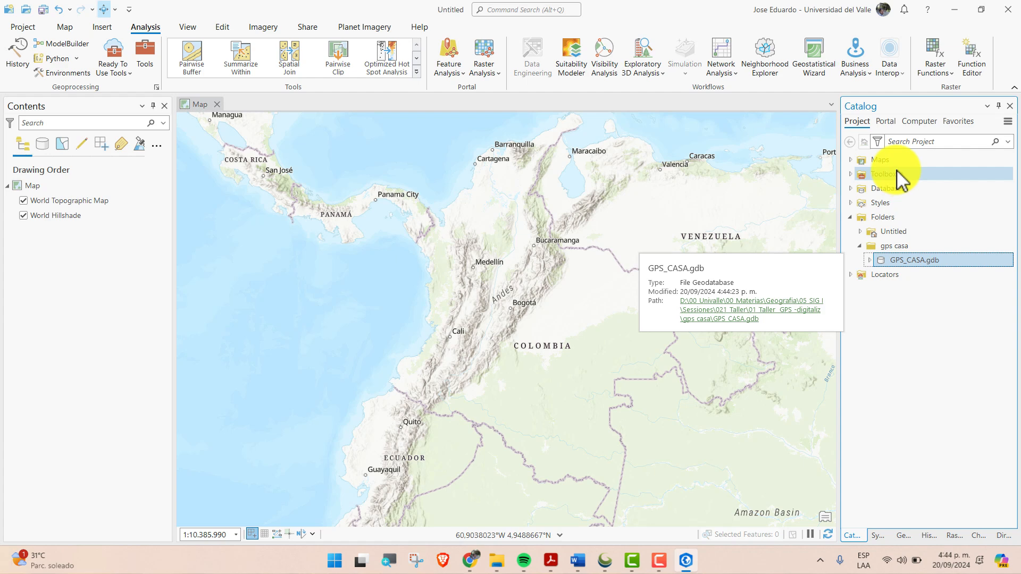
Reopen the GPX To Features tool and choose 27_01_2021_3_26_16_p._m..gpx from the gps casa folder as the input GPX file
left_click(897, 536)
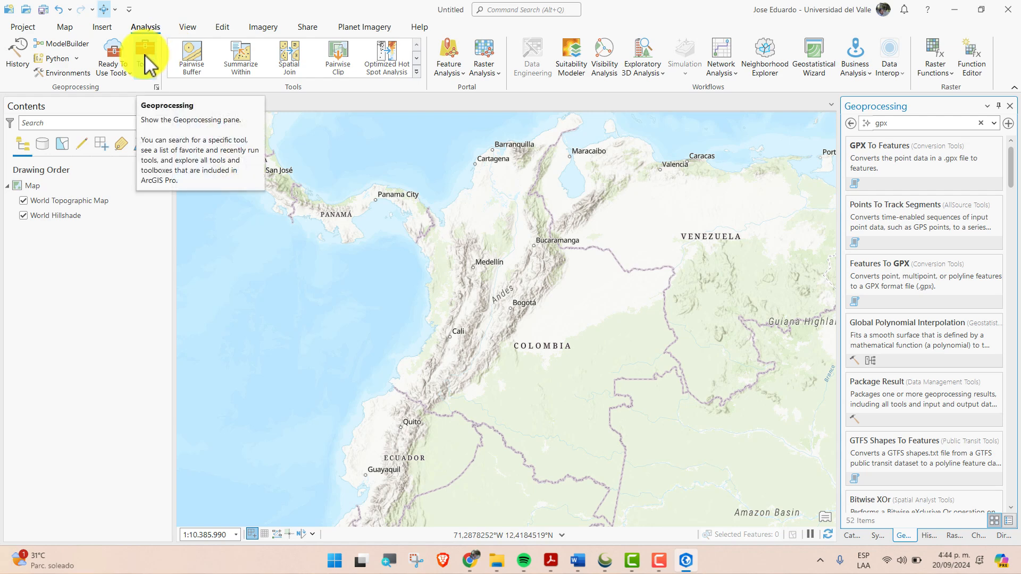
left_click(884, 154)
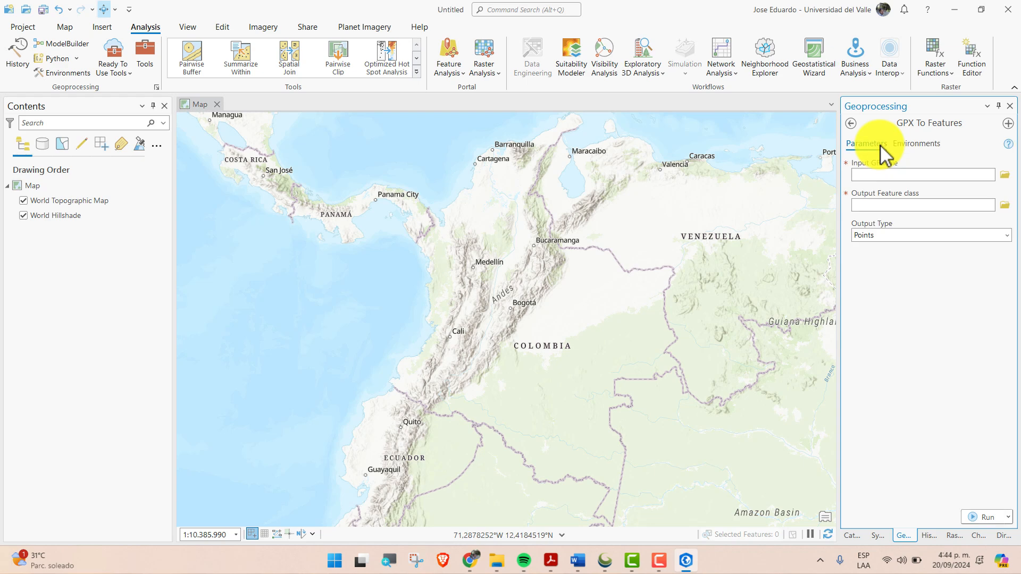
left_click(1005, 175)
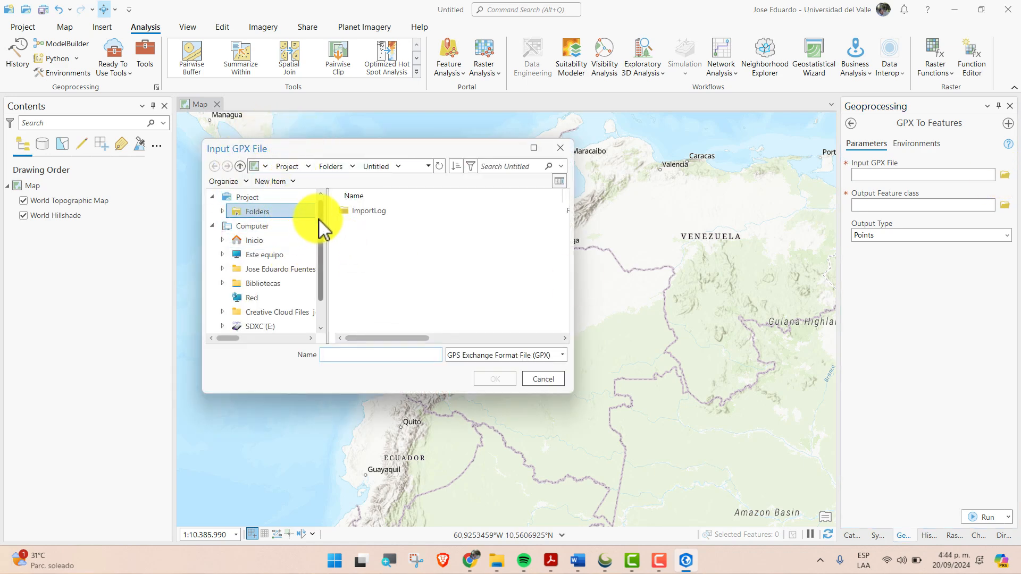
double_click(228, 213)
left_click(226, 242)
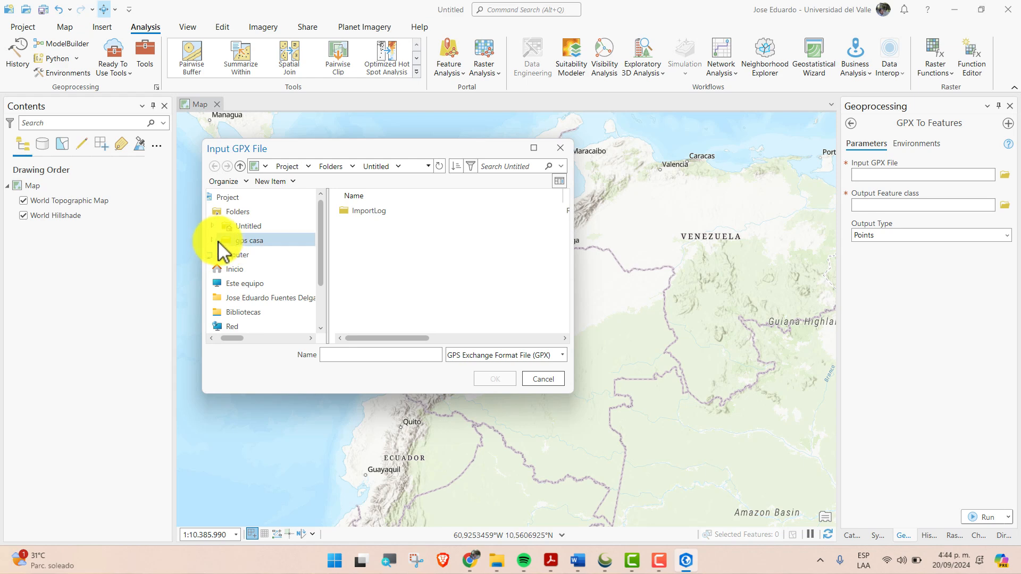
left_click(382, 211)
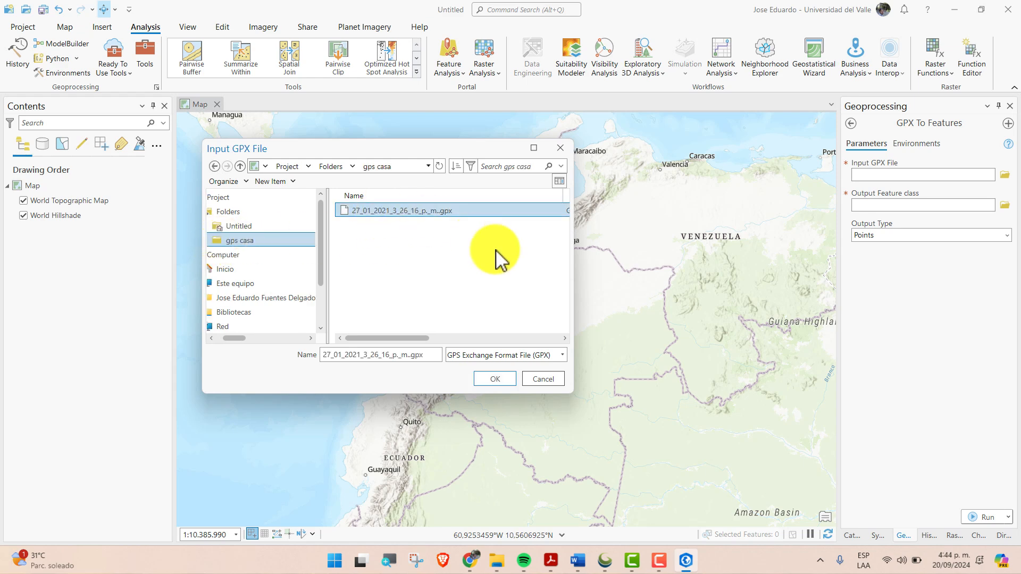
left_click(497, 378)
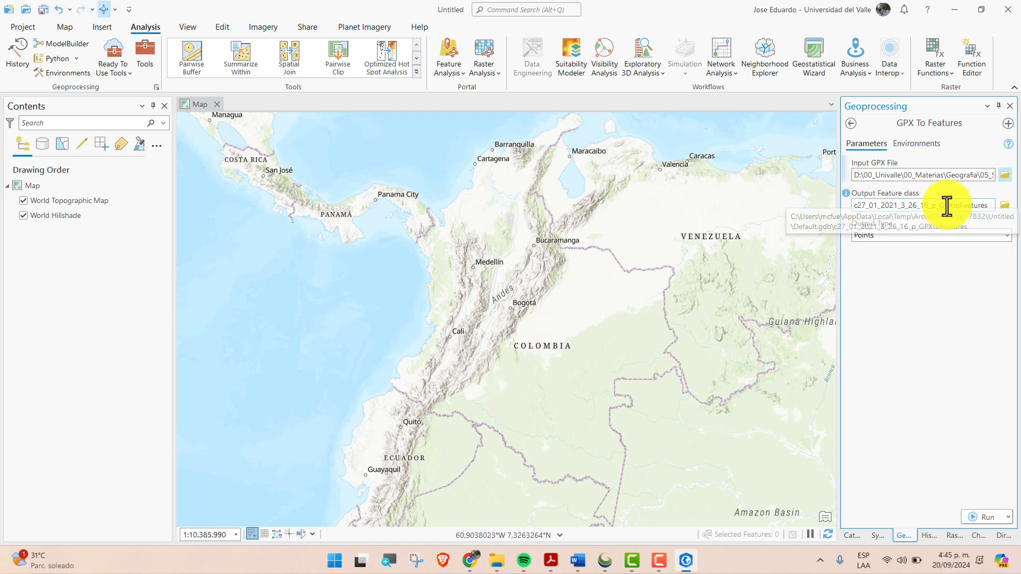
Set the output feature class to GPS inside the GPS_CASA.gdb geodatabase in the gps casa folder
left_click(1005, 205)
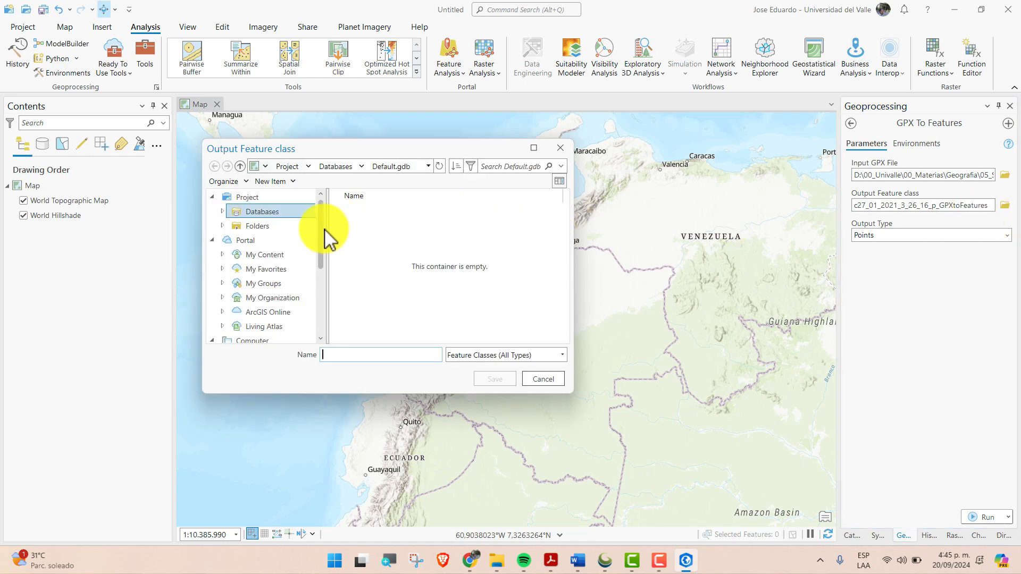
left_click(240, 226)
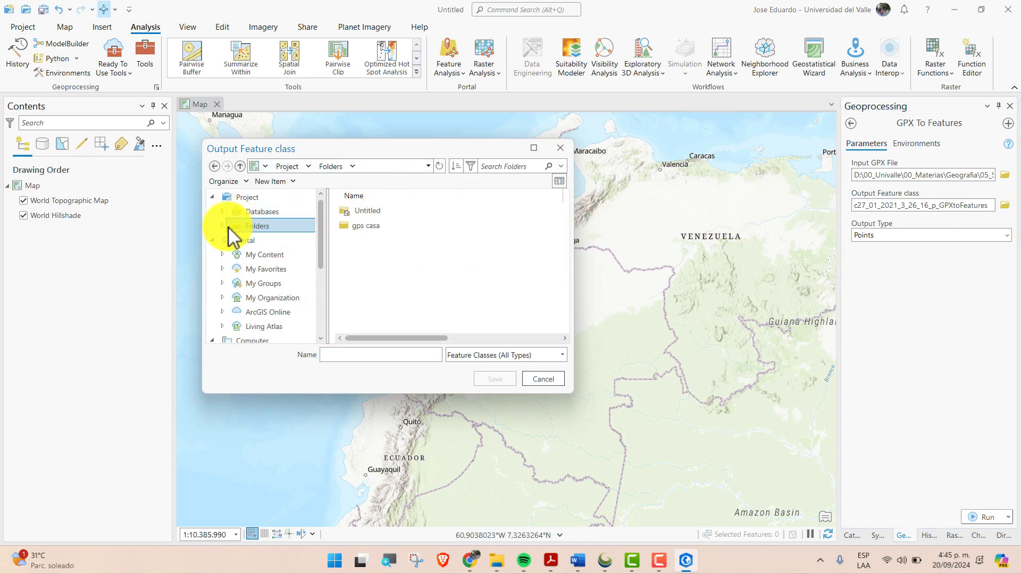
double_click(359, 226)
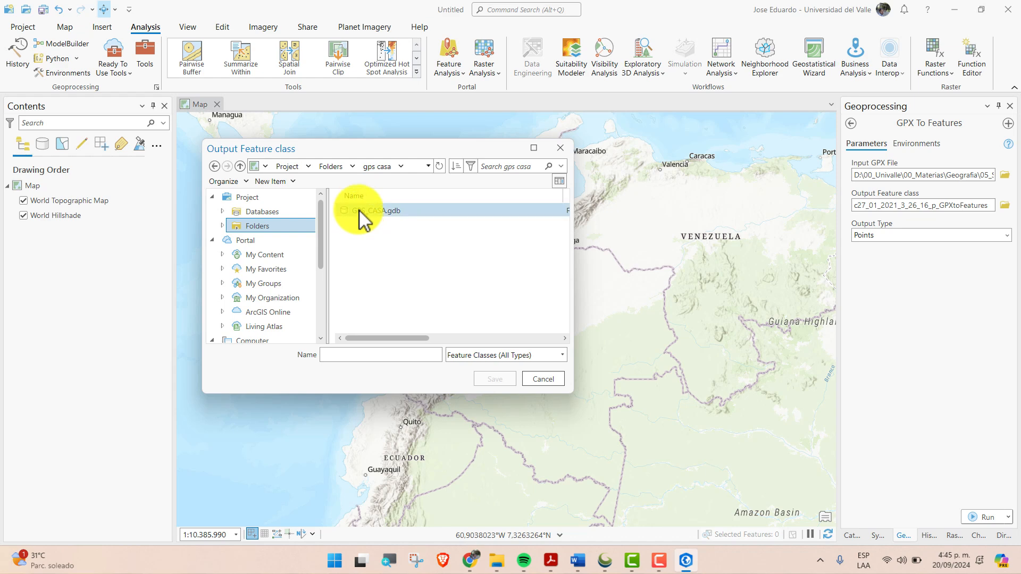
double_click(367, 211)
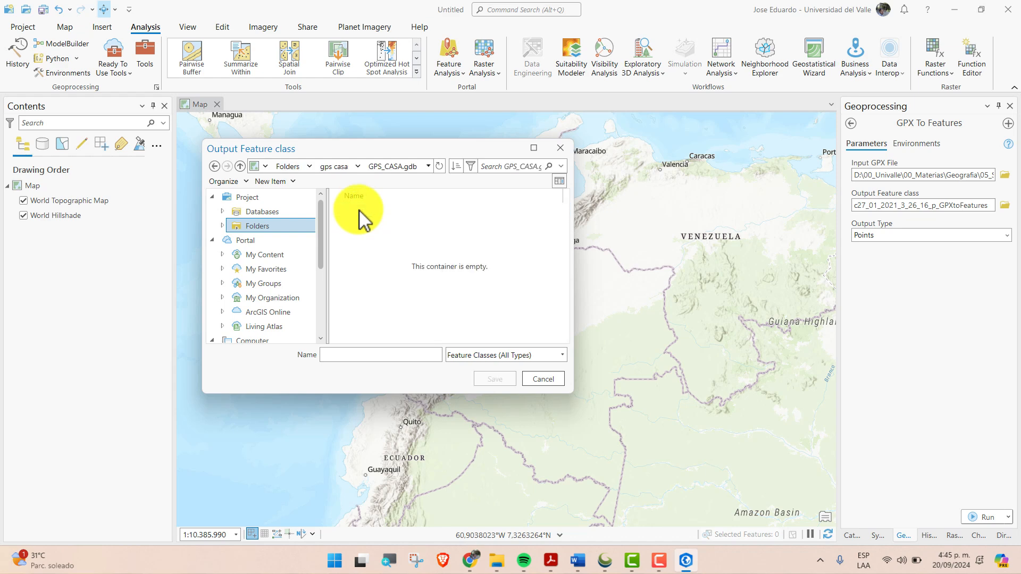
left_click(399, 356)
type("GPS")
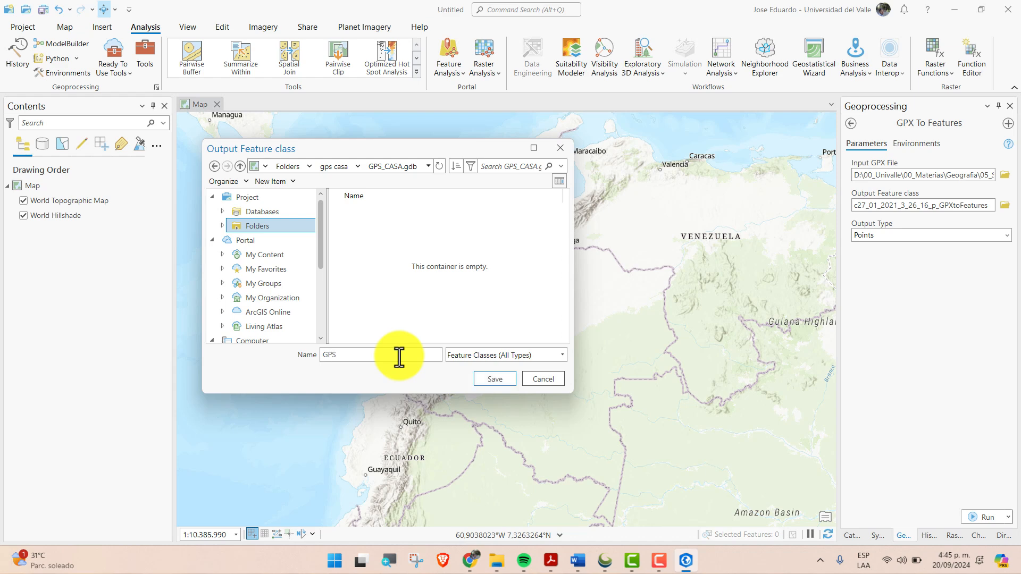
key("Return")
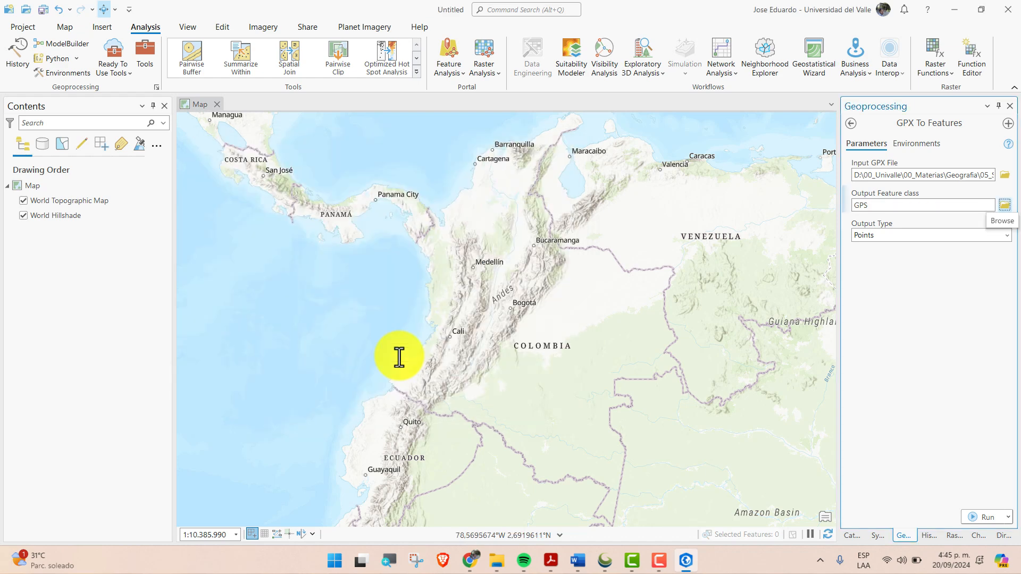
Choose Points as the output type and run the GPX To Features conversion
left_click(1001, 236)
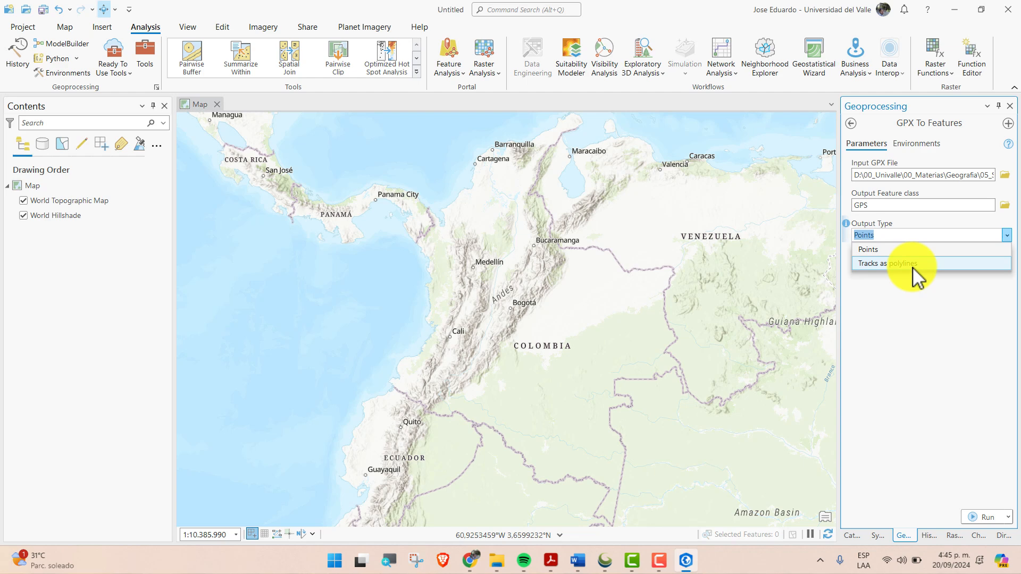
left_click(890, 250)
left_click(981, 514)
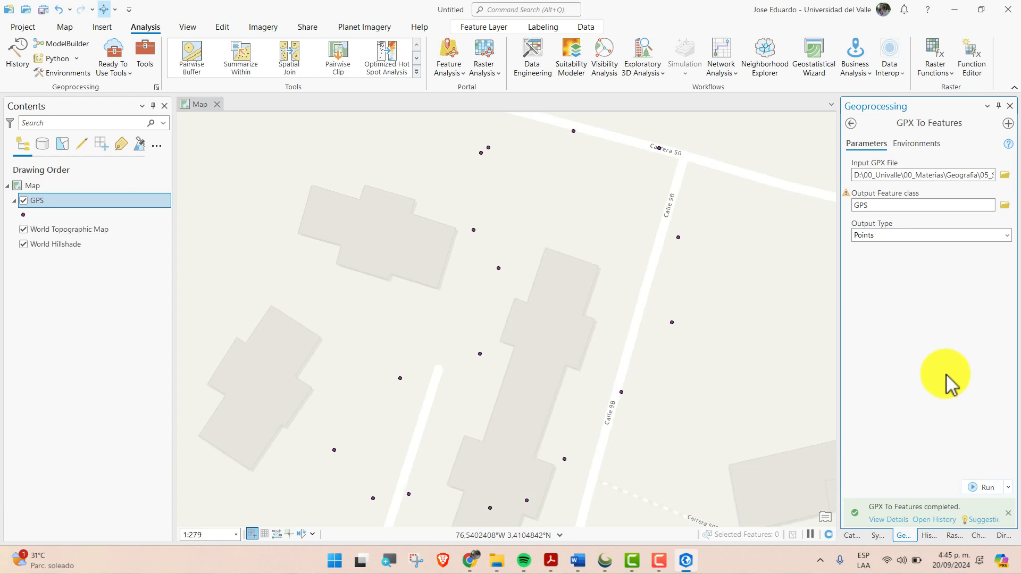
Change the GPS layer's point symbol to Circle 4 from the ArcGIS 2D style
scroll(579, 299, "up", 2)
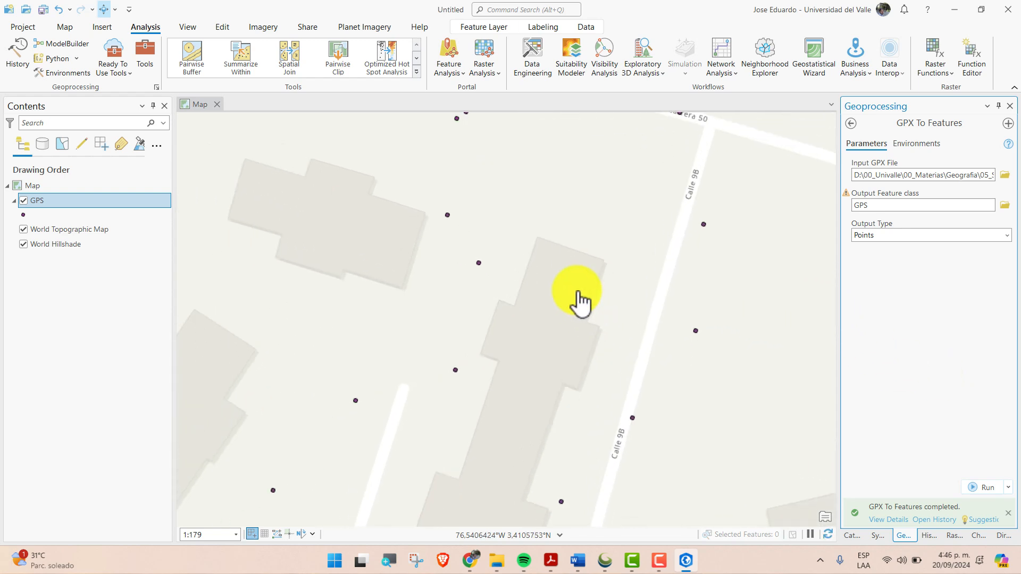
scroll(579, 299, "down", 2)
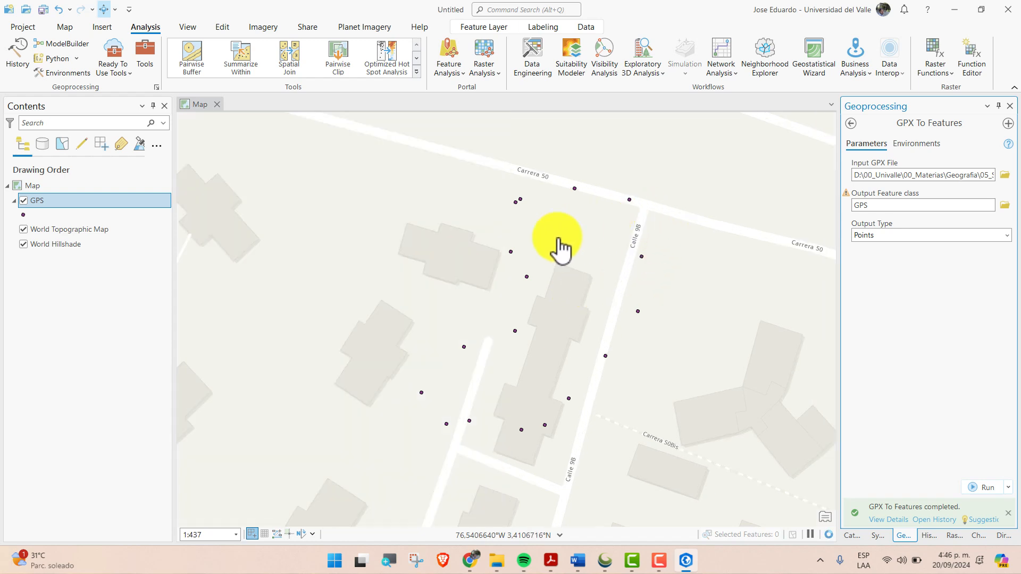
left_click(24, 214)
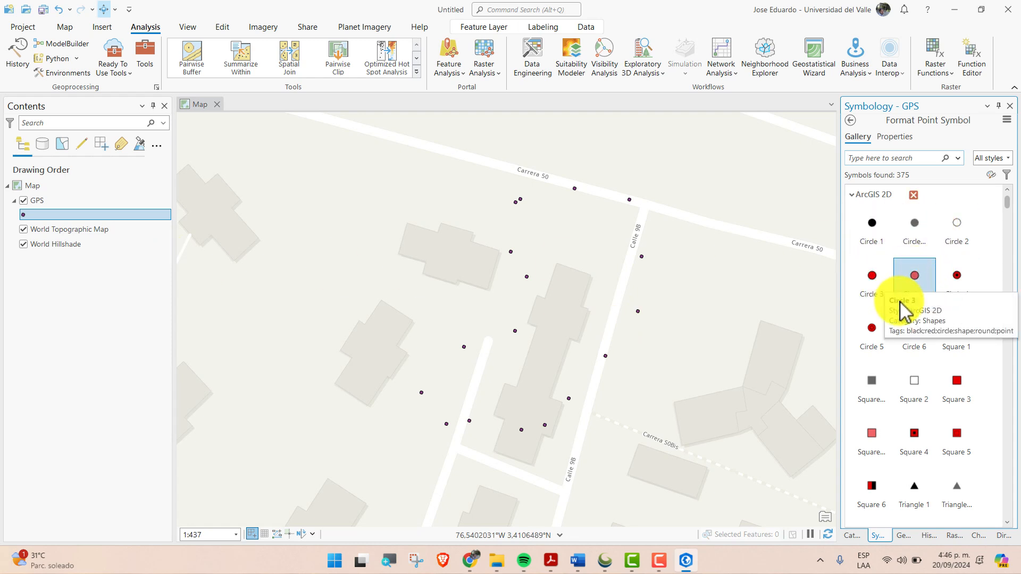
left_click(960, 278)
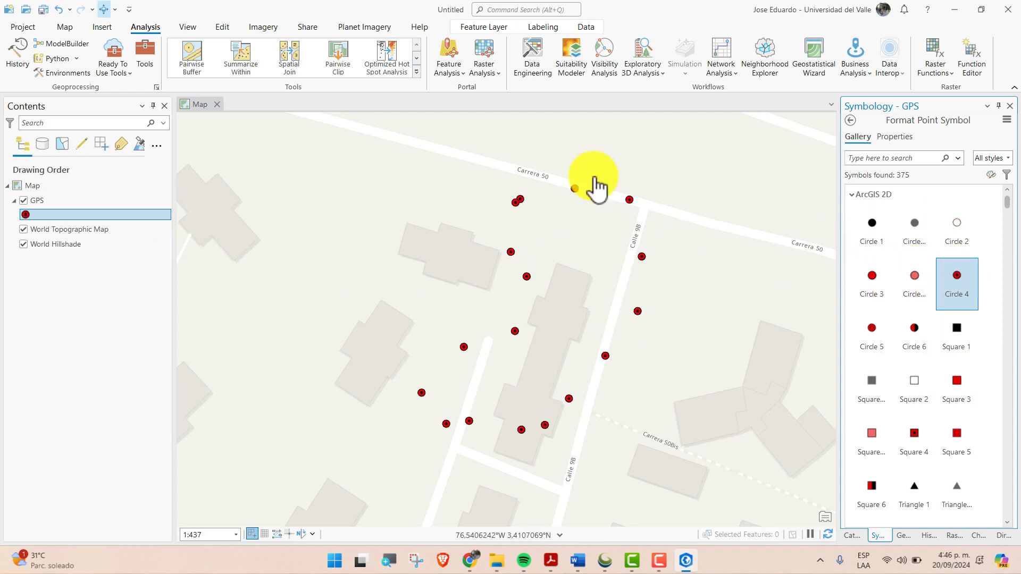
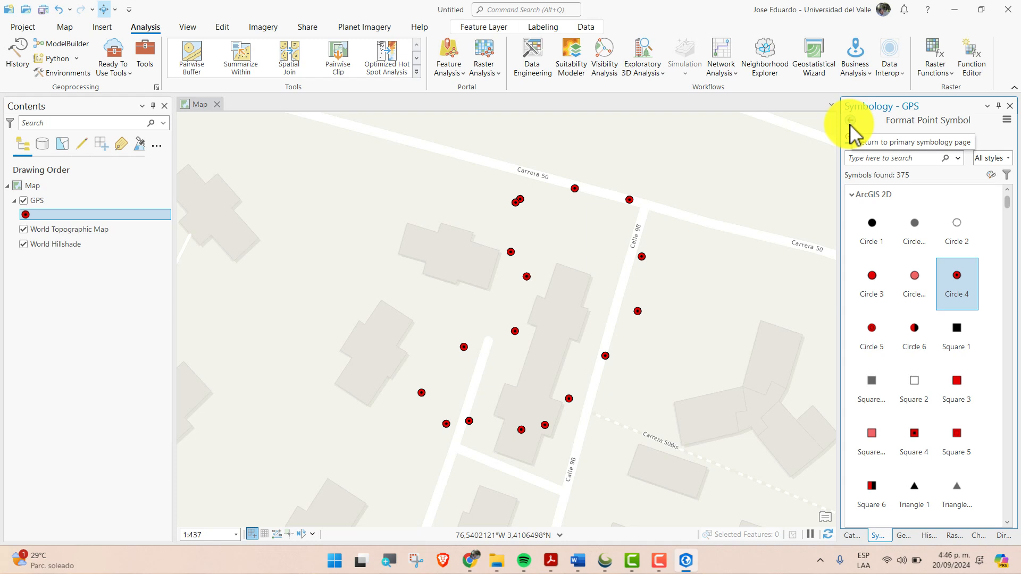
Examine the GPS layer's attribute table, comparing the names, descriptions and types of the track points and waypoints
right_click(42, 204)
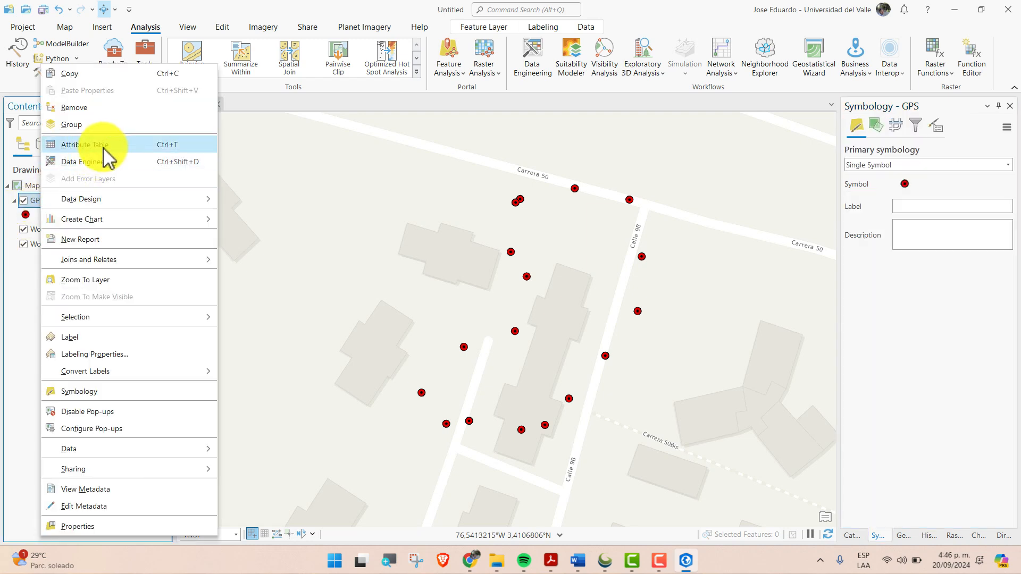
left_click(85, 145)
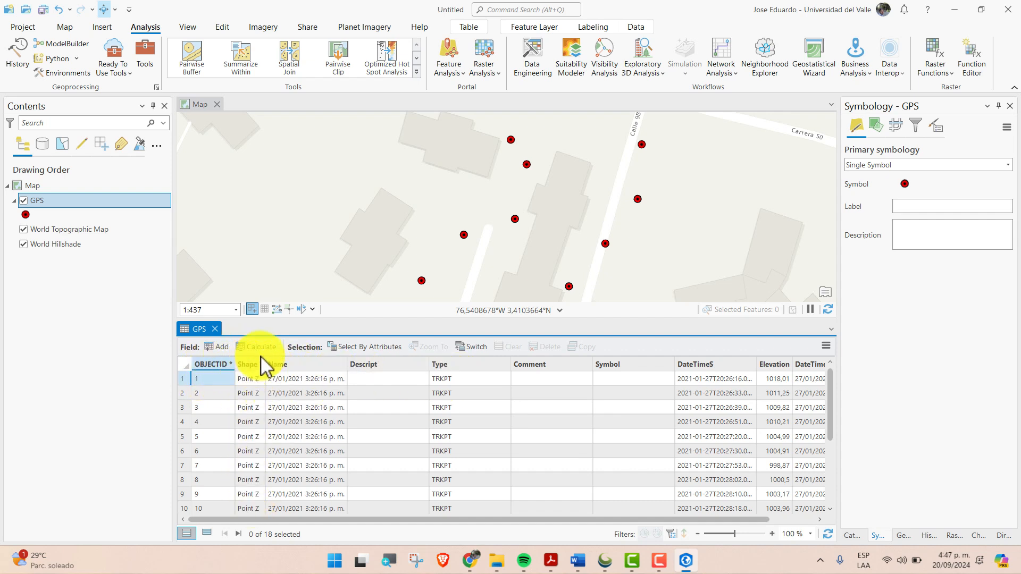
left_click_drag(375, 520, 421, 520)
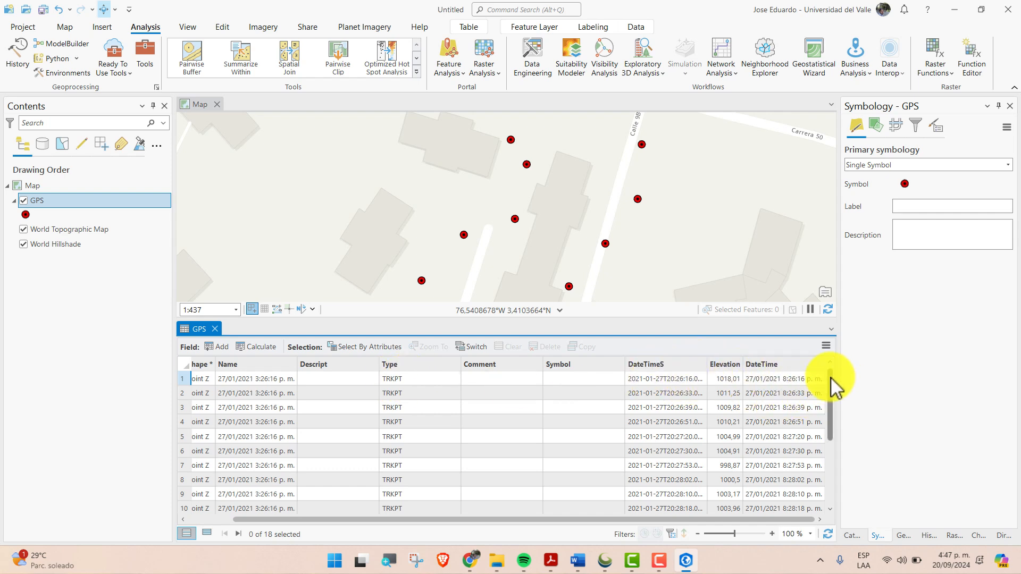
left_click_drag(832, 385, 839, 485)
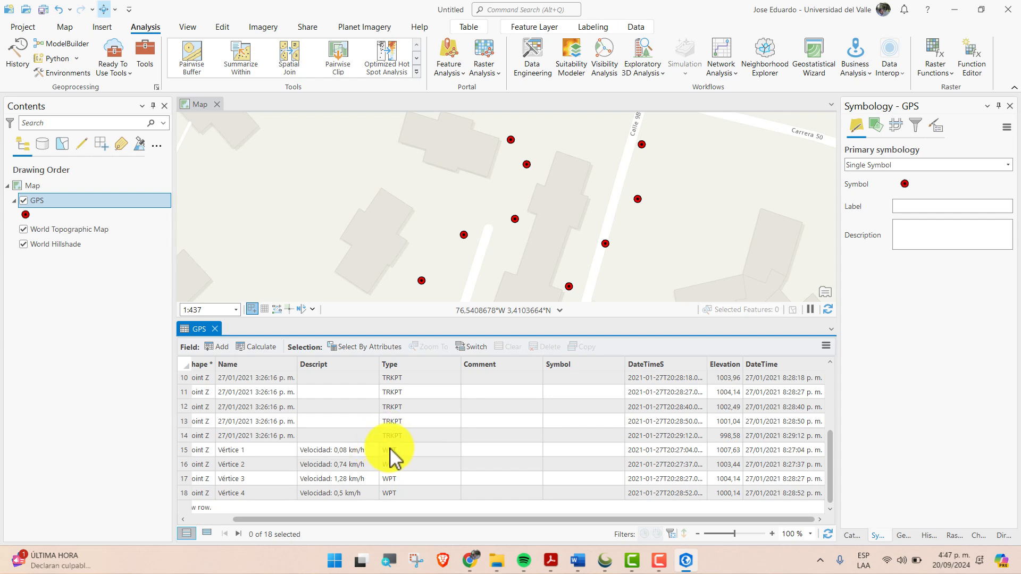
left_click_drag(306, 519, 260, 520)
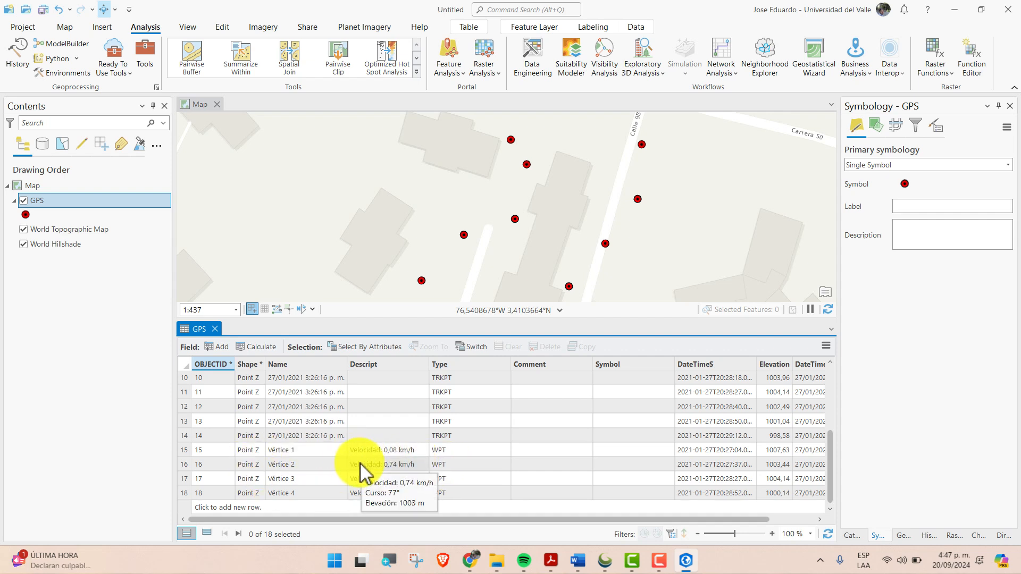
scroll(473, 444, "up", 3)
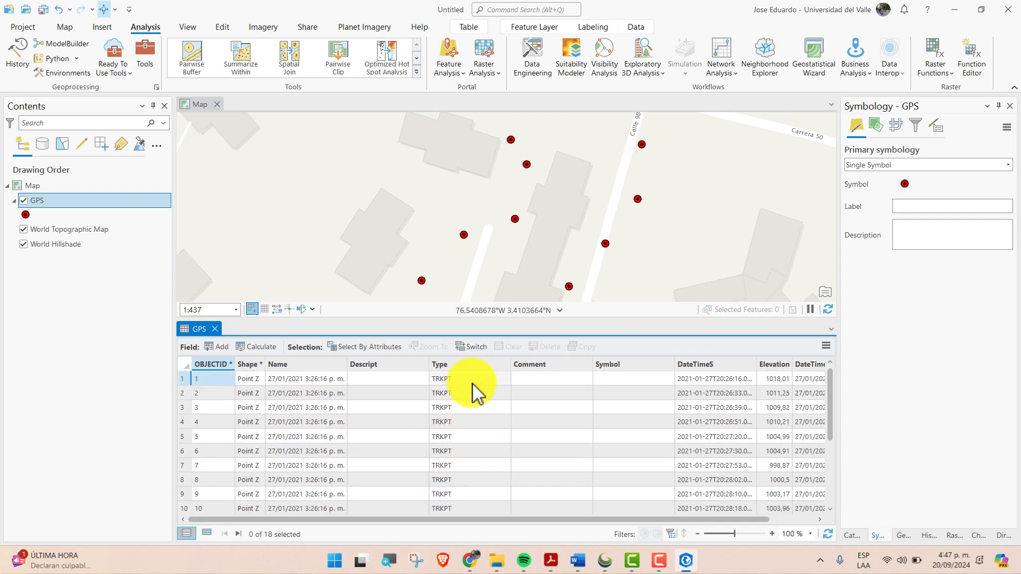
scroll(475, 388, "up", 2)
scroll(473, 383, "down", 3)
scroll(467, 433, "up", 4)
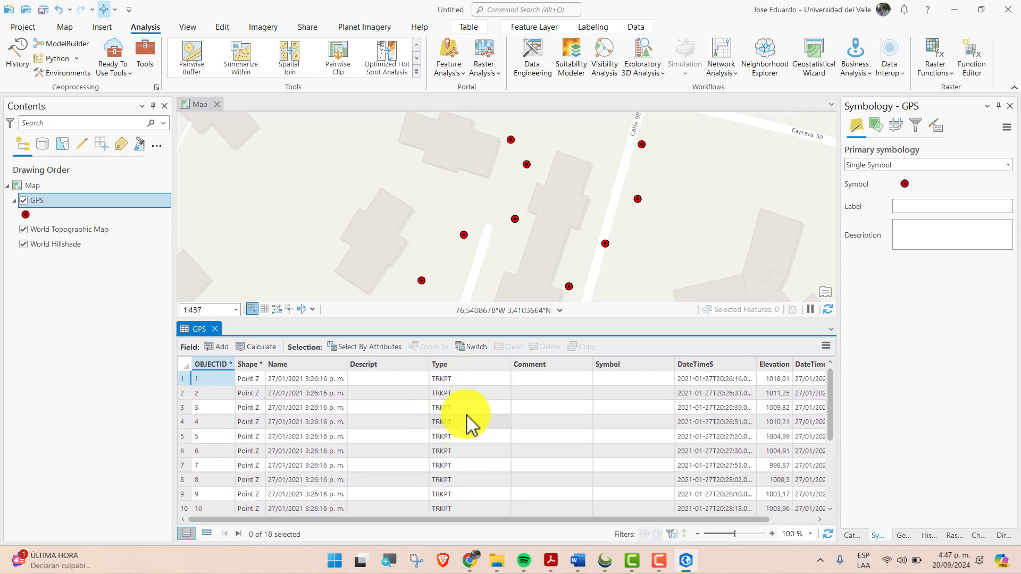
scroll(469, 404, "down", 3)
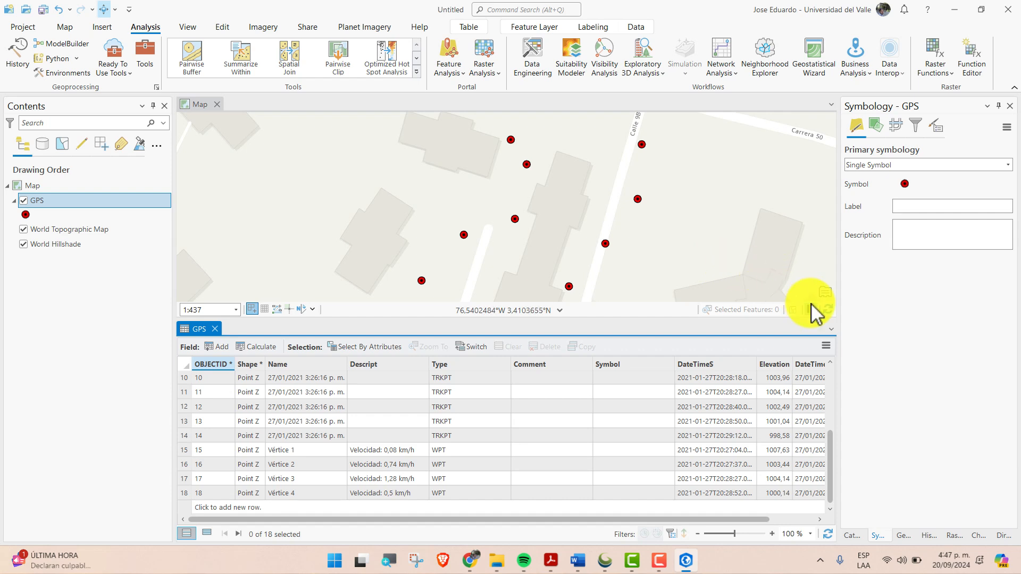
left_click(215, 329)
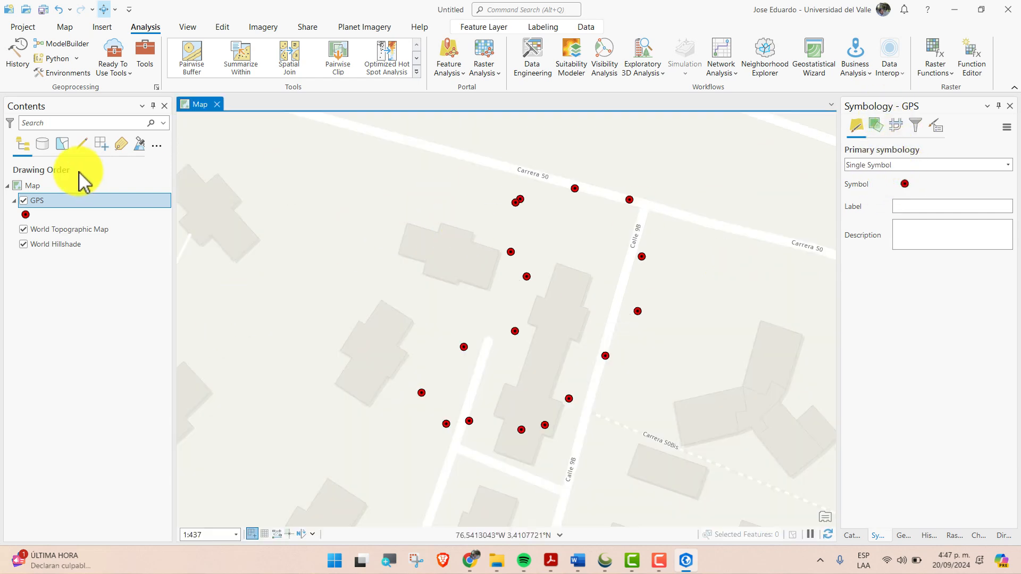
left_click(49, 203)
double_click(49, 202)
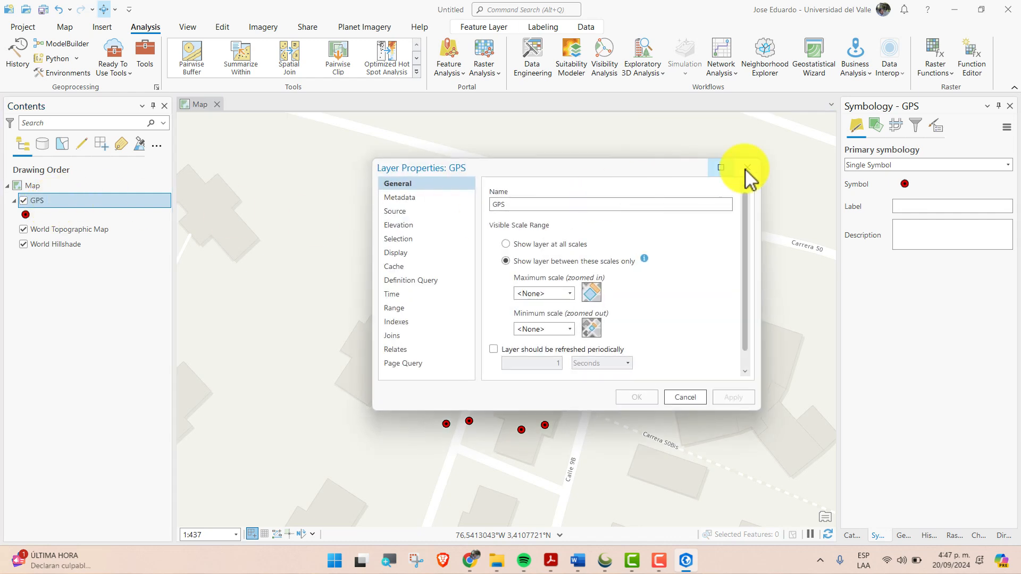
left_click(749, 167)
left_click(28, 215)
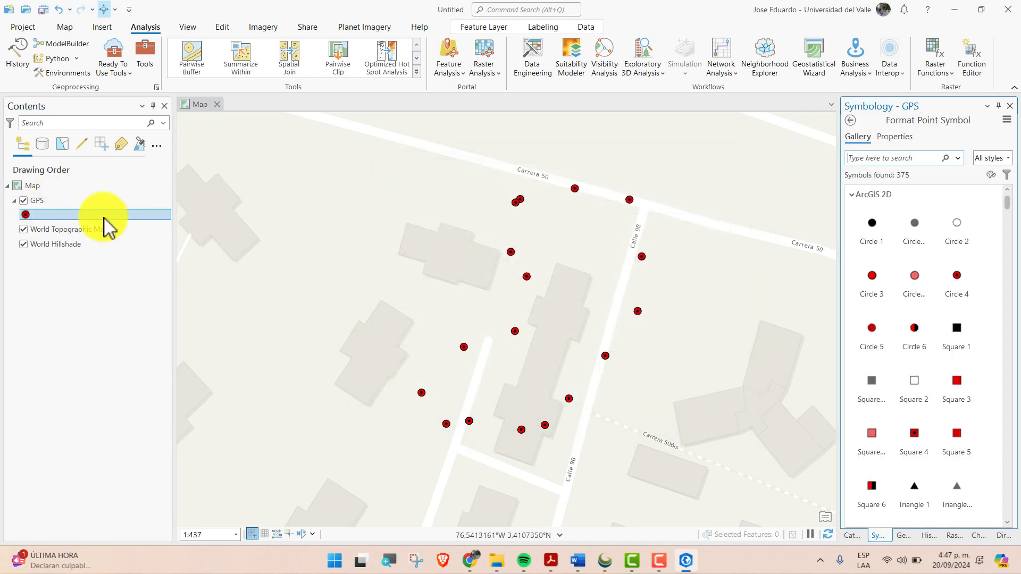
left_click(897, 137)
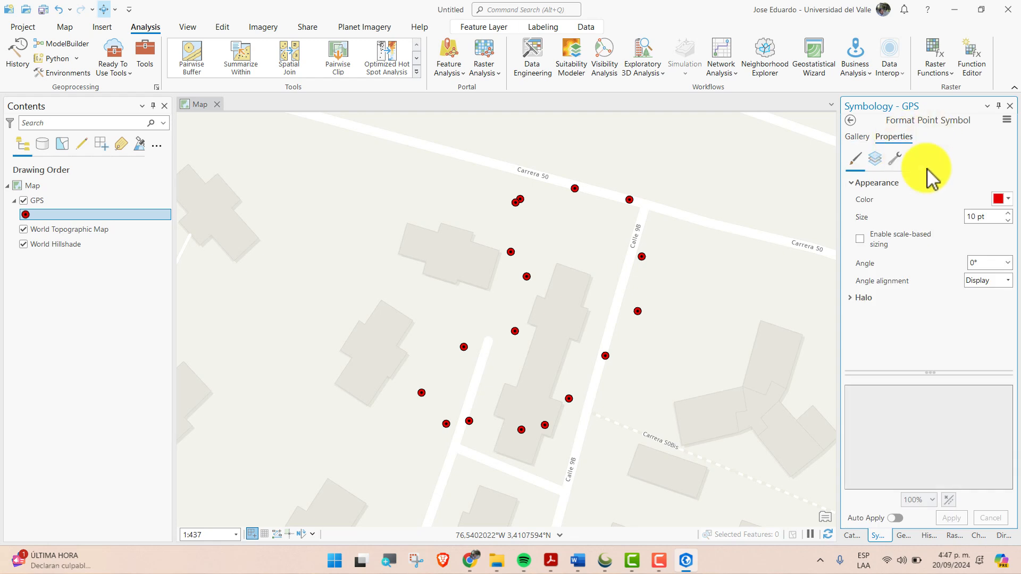
left_click(850, 124)
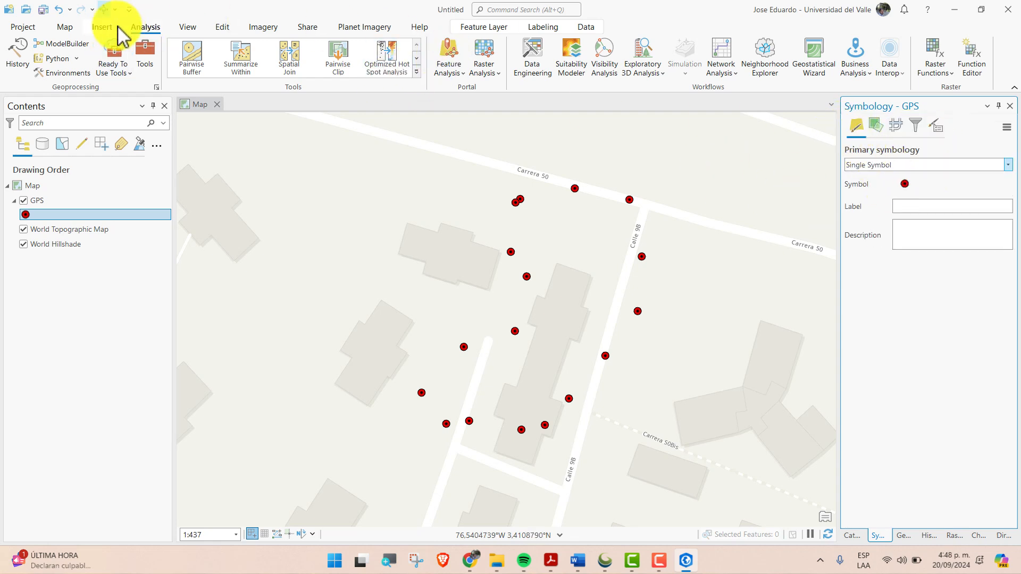
left_click(185, 28)
left_click(68, 31)
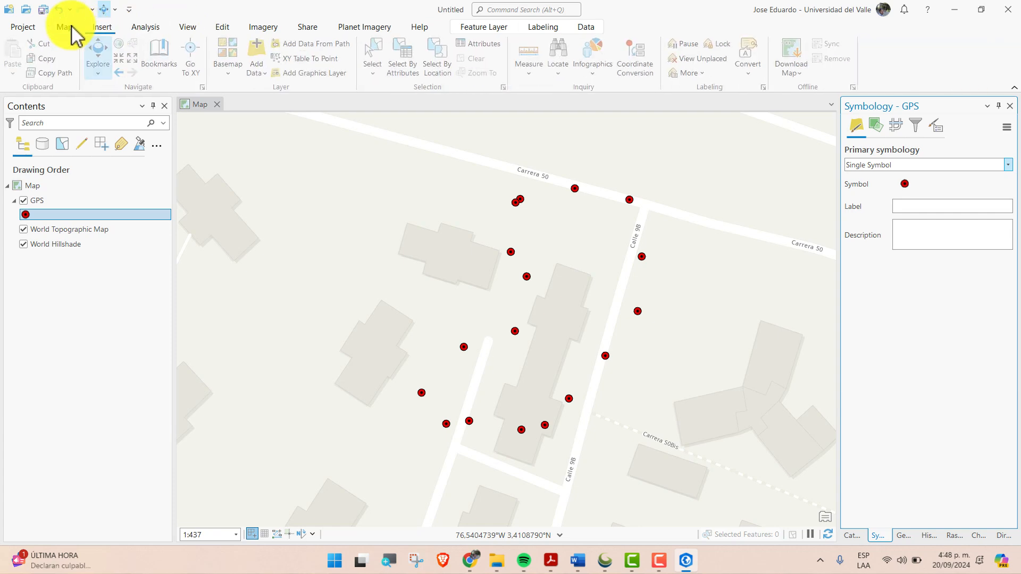
left_click(104, 33)
left_click(145, 32)
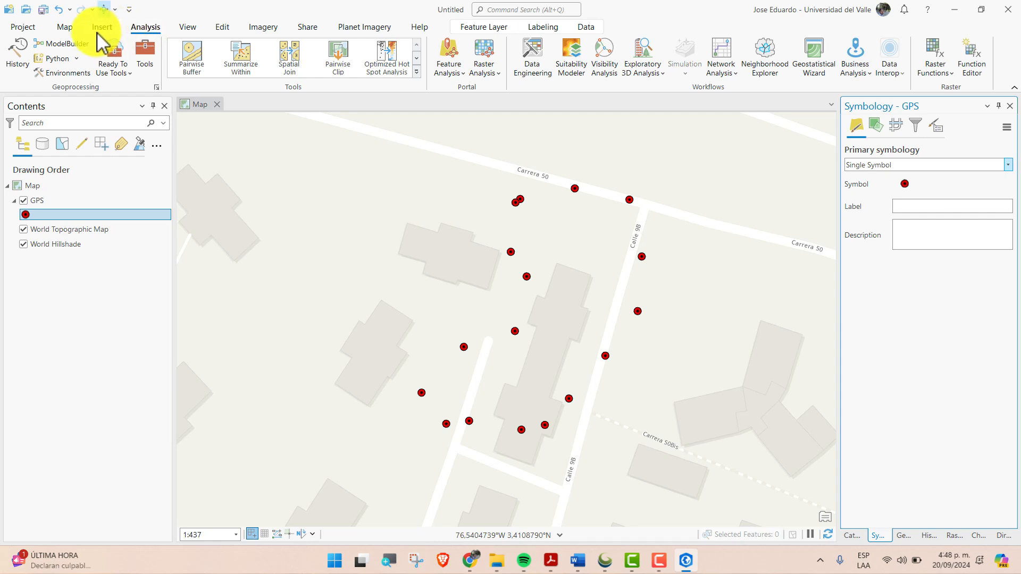
Symbolize the GPS layer by unique values using Type as the first field
left_click(46, 200)
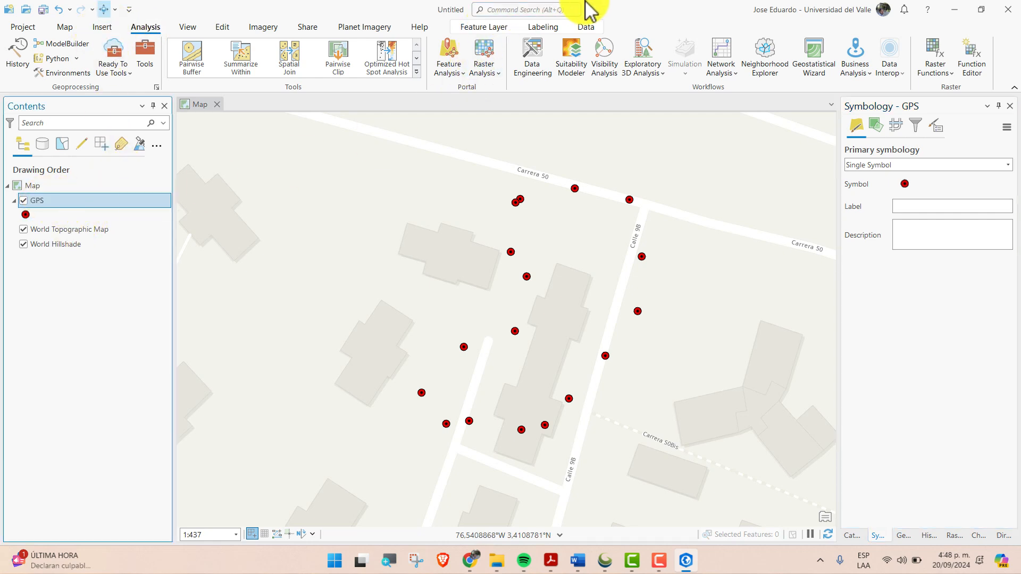
left_click(478, 28)
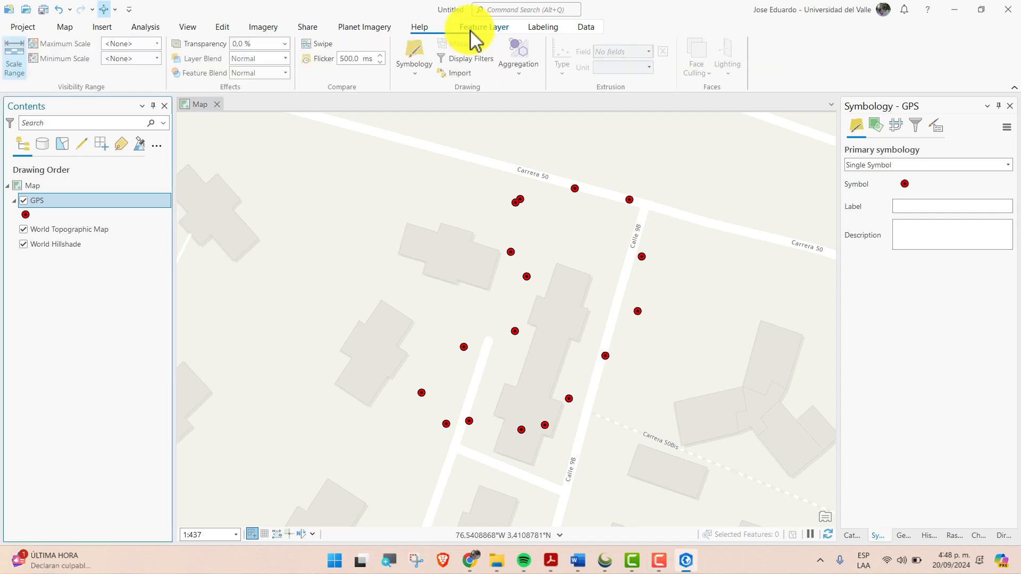
left_click(415, 62)
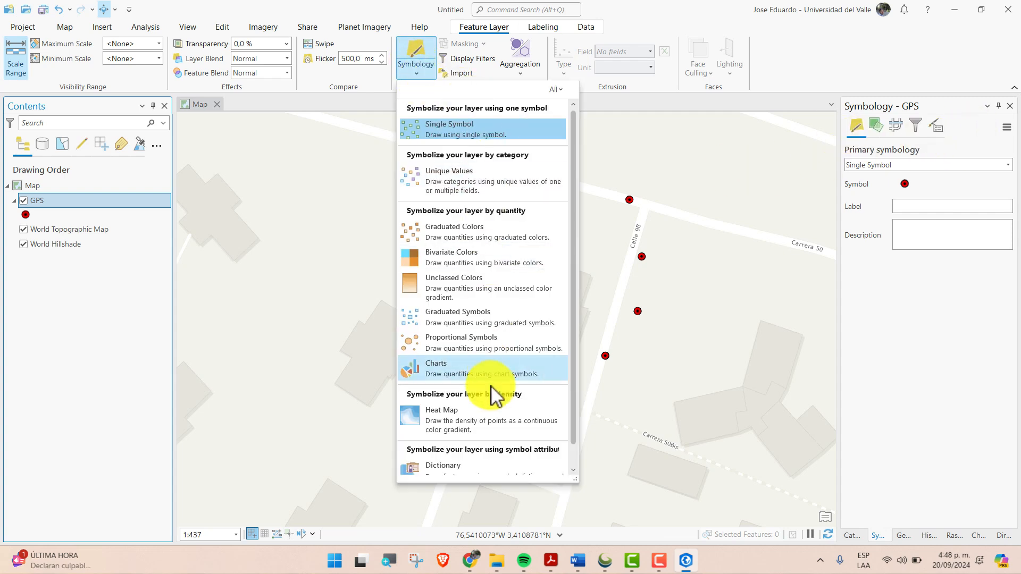
left_click(946, 112)
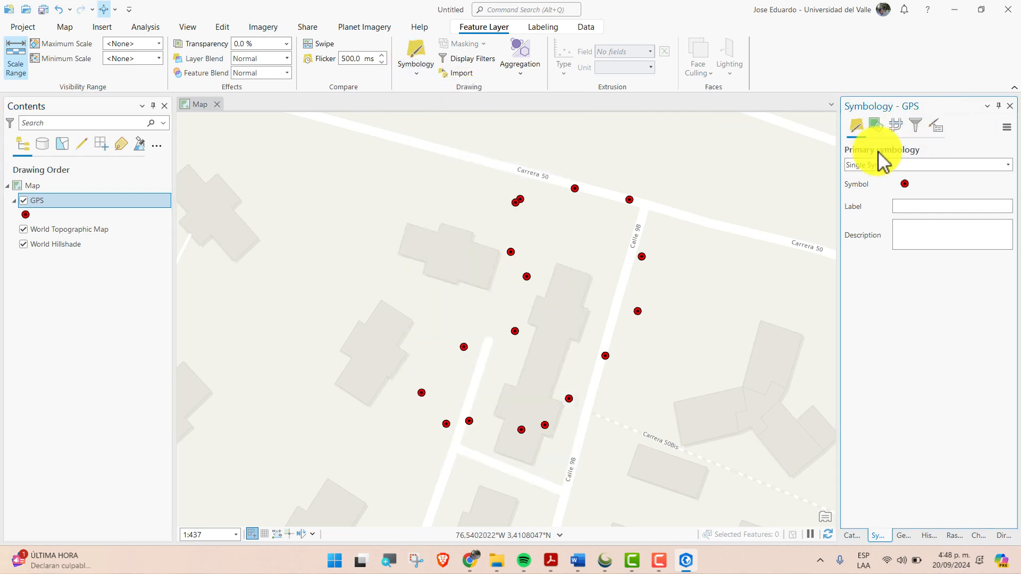
left_click(1005, 166)
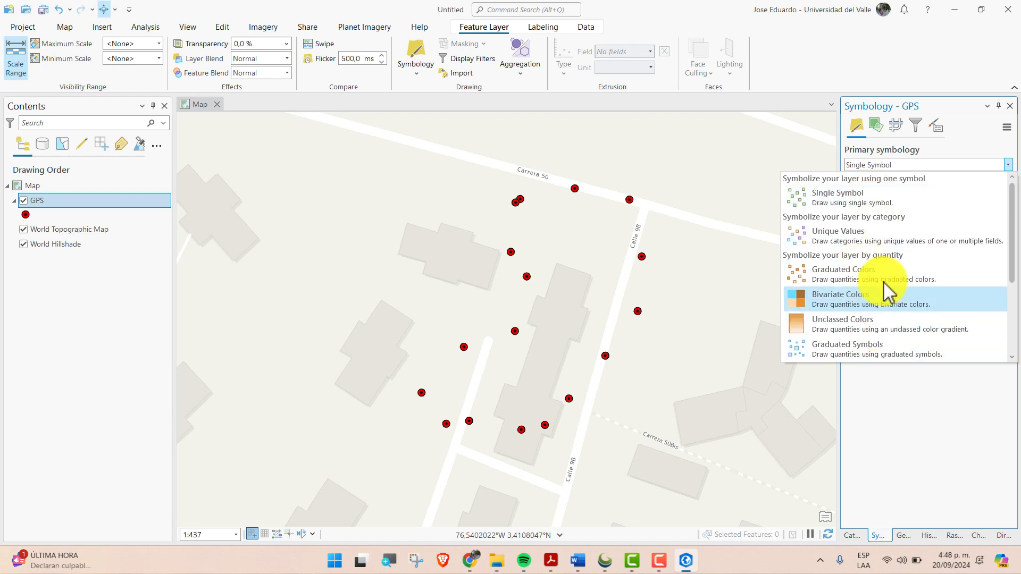
left_click(894, 243)
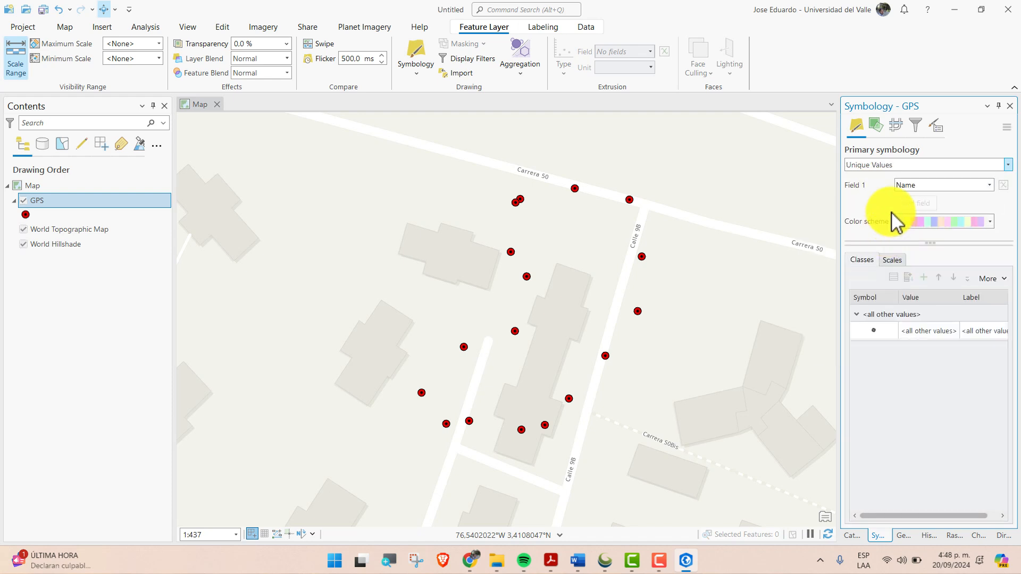
left_click(946, 186)
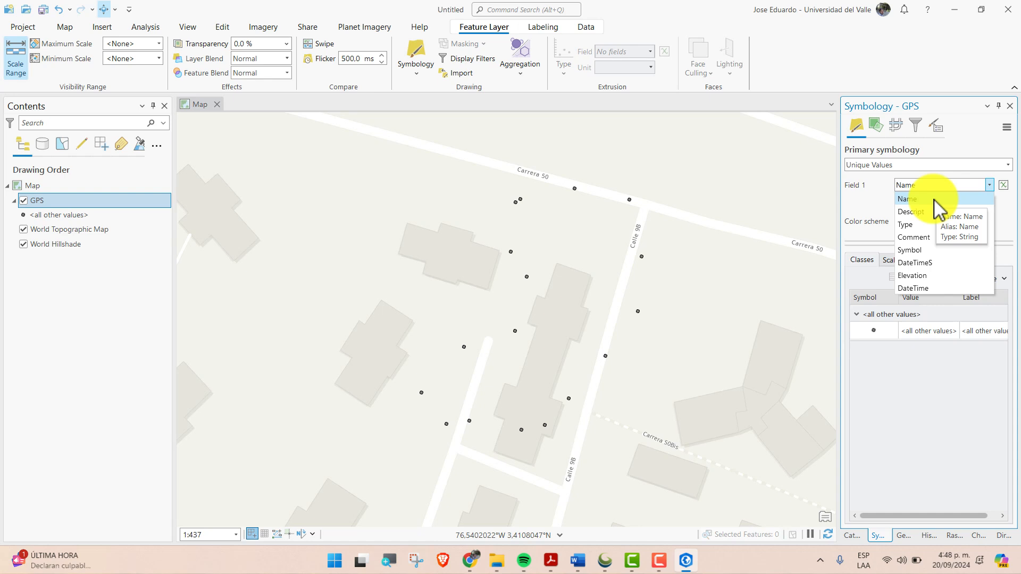
left_click(931, 225)
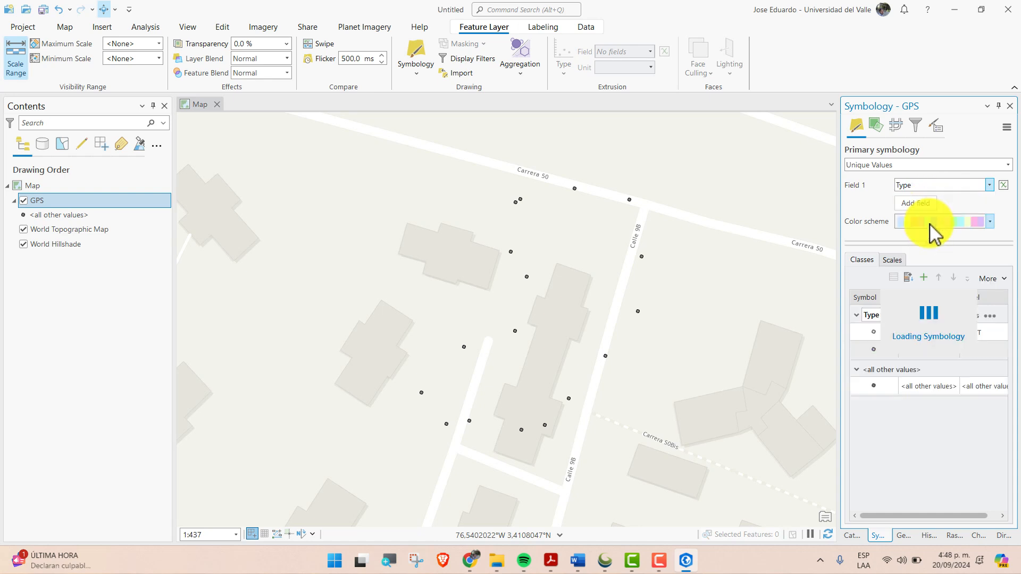
Apply the first vivid multicolour scheme to the GPS layer's Type classes
left_click(875, 335)
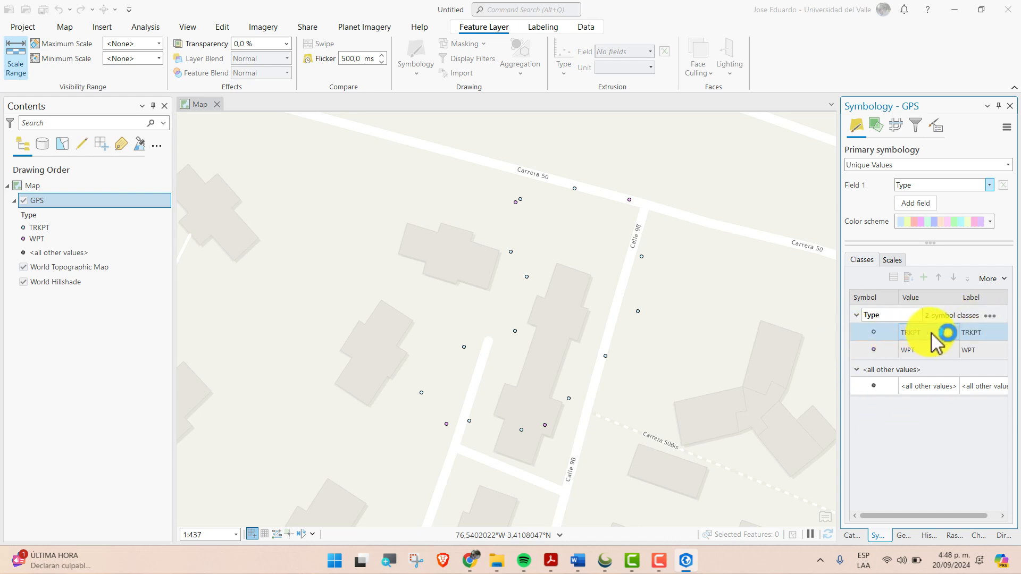
left_click(989, 222)
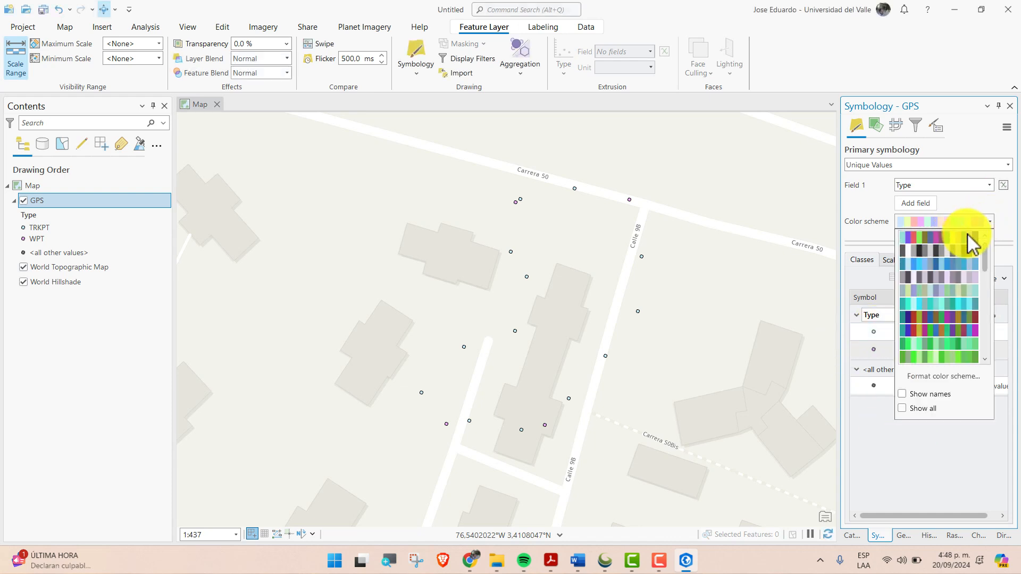
left_click(961, 242)
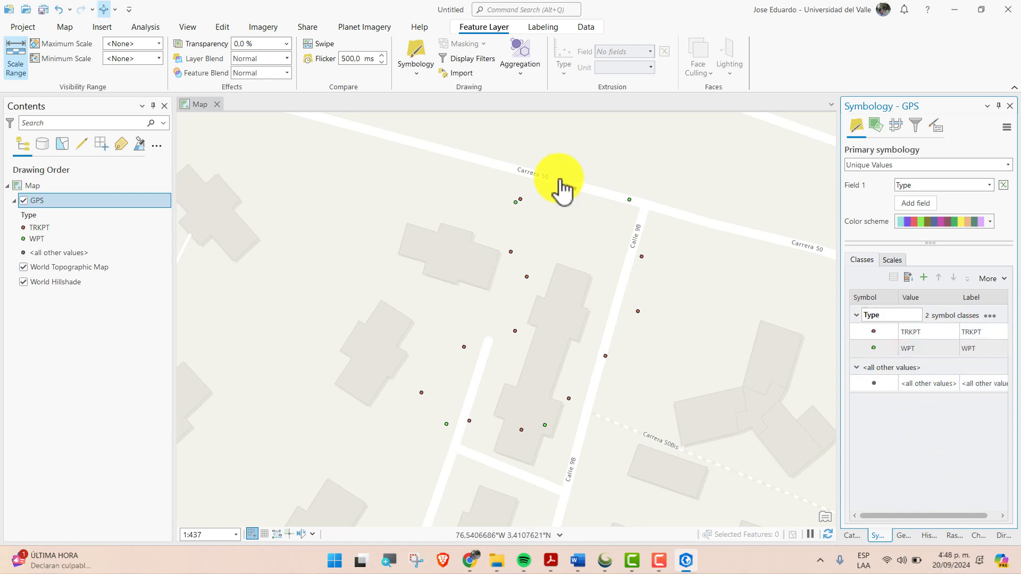
Format the WPT class symbol with a red fill, 1 pt outline width and 21 pt size, and apply it
left_click(874, 332)
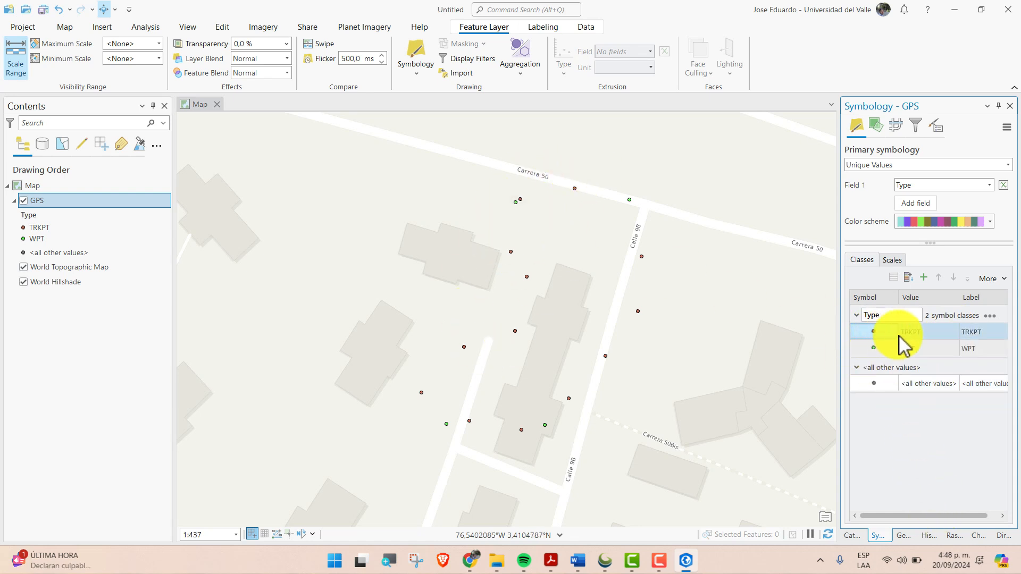
left_click(874, 349)
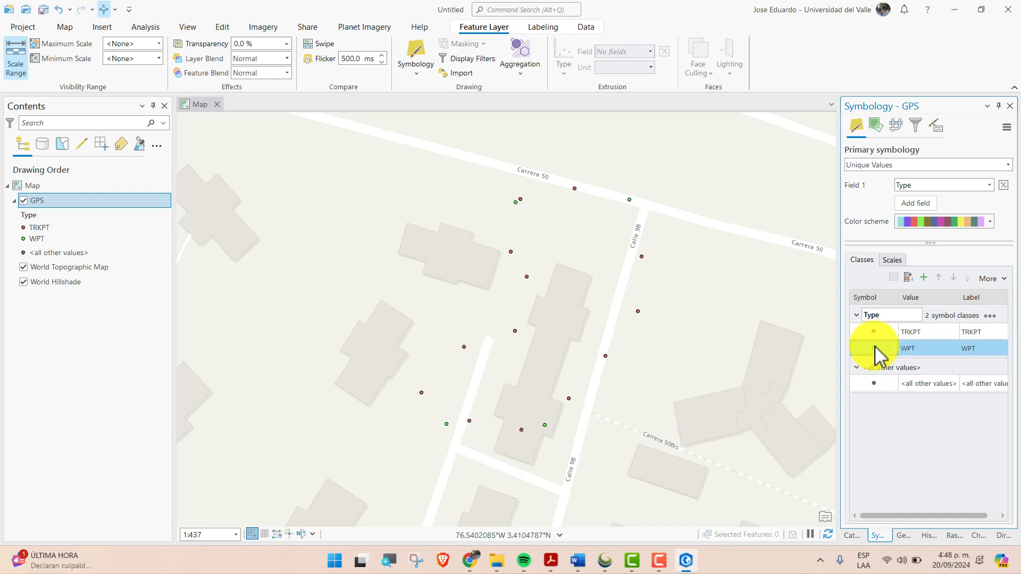
left_click(874, 352)
left_click(985, 197)
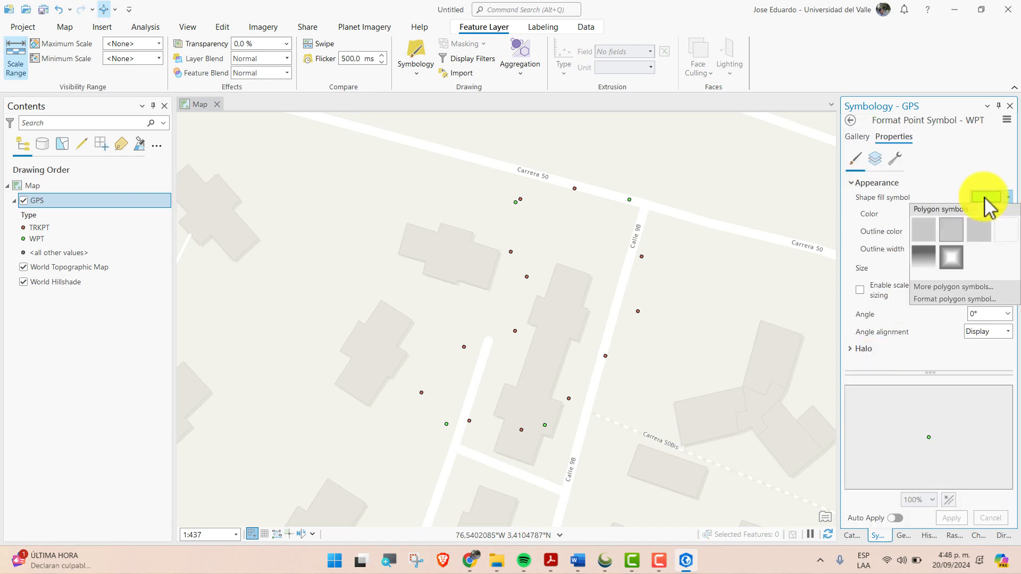
left_click(1008, 195)
left_click(1007, 213)
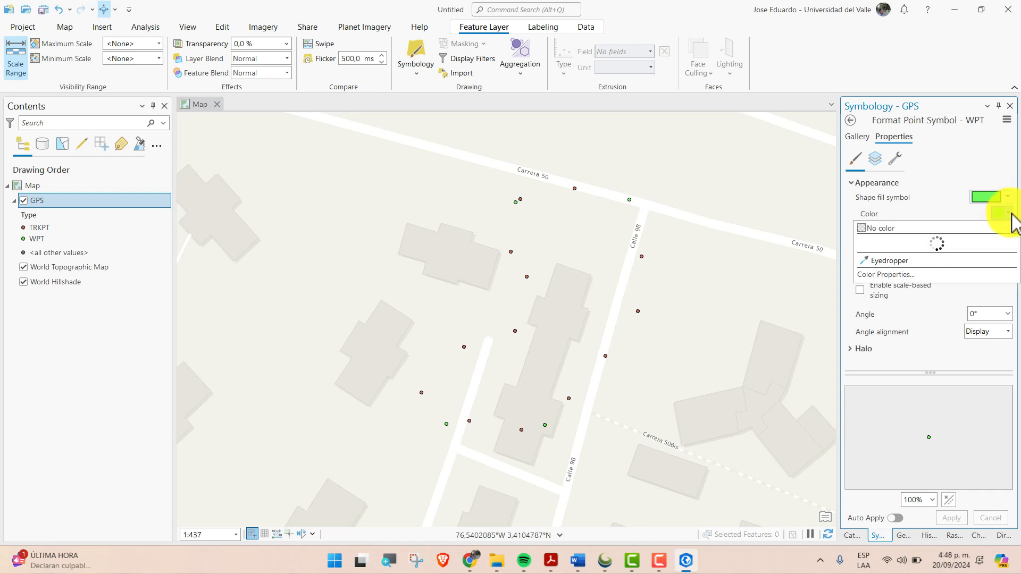
left_click(874, 286)
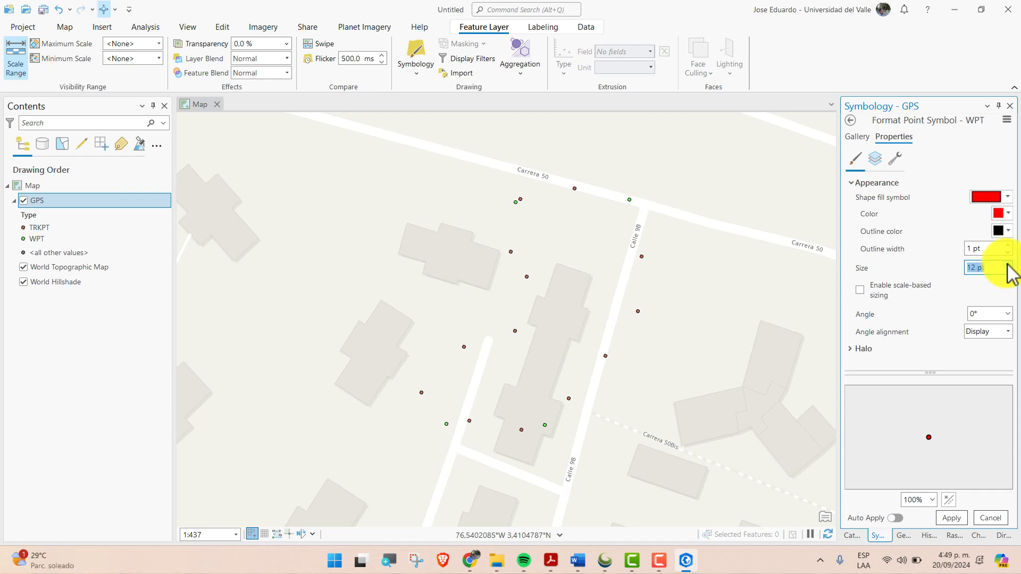
left_click(952, 518)
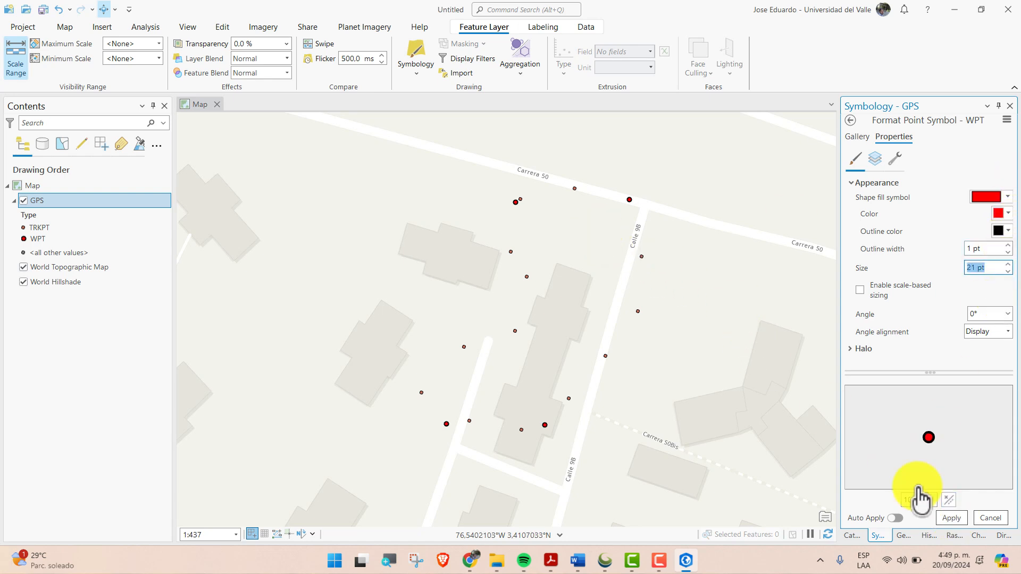
left_click(951, 518)
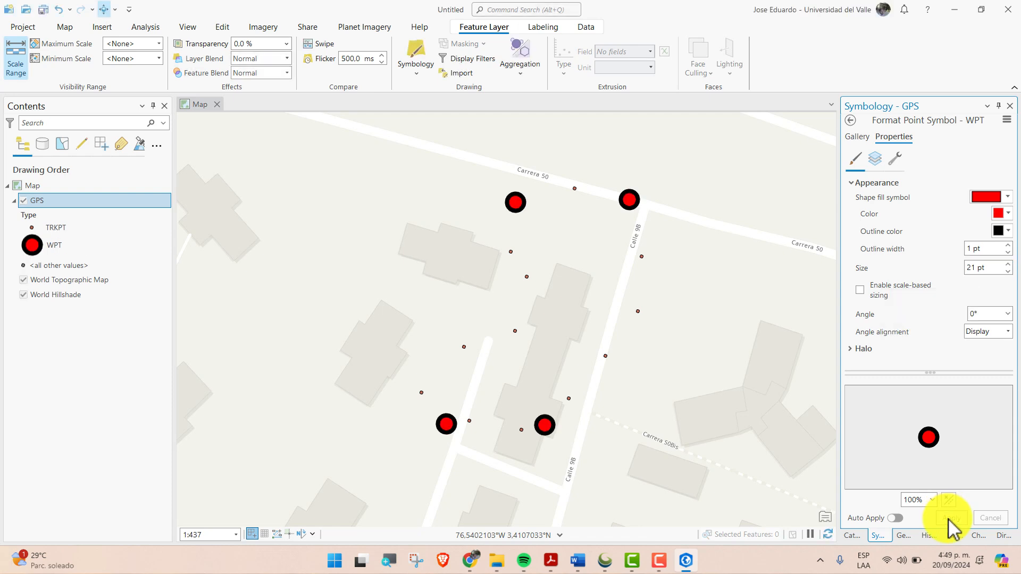
Format the TRKPT class symbol with a bright green outline and 8 pt size, and apply it
left_click(850, 121)
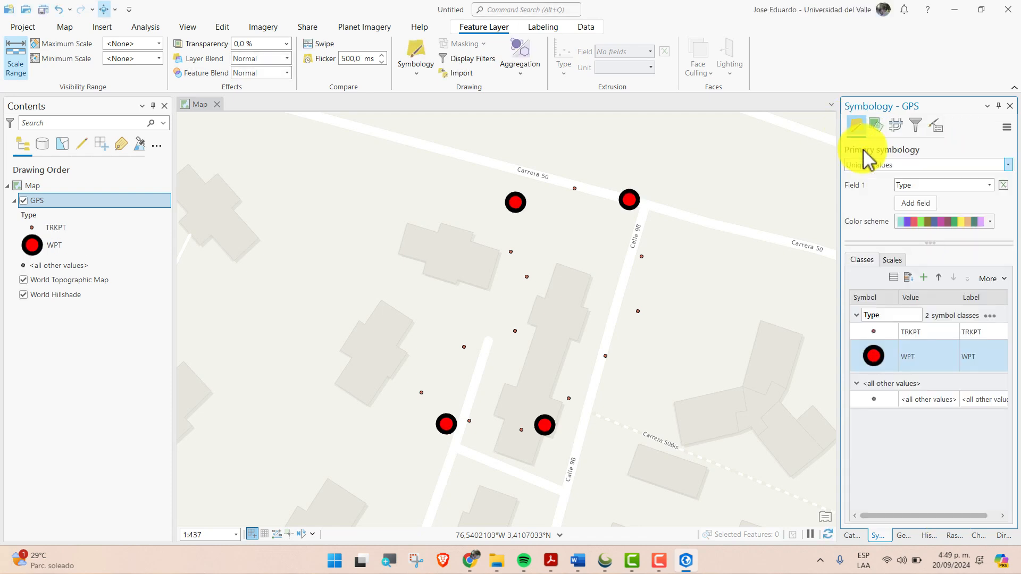
left_click(874, 340)
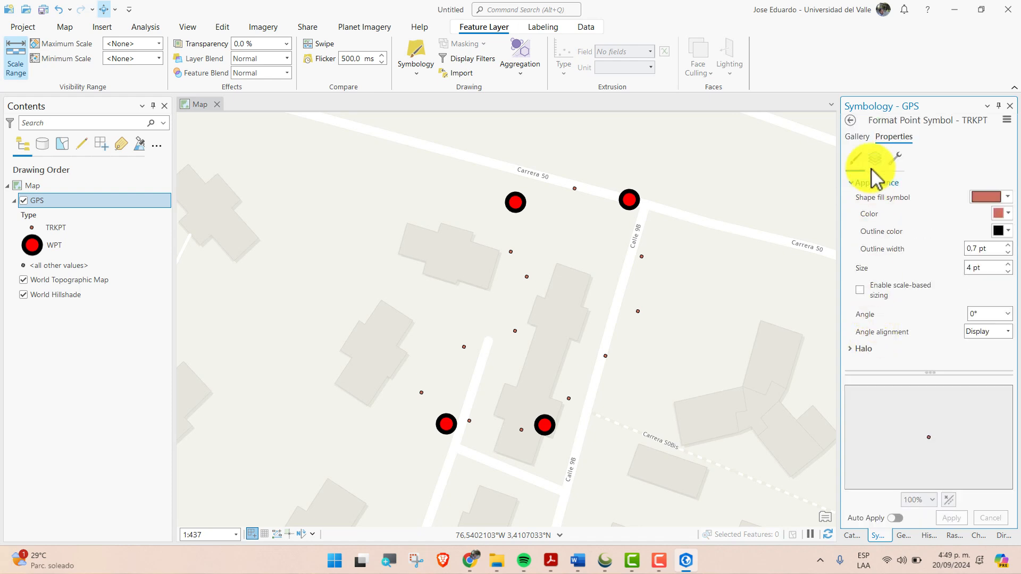
left_click(997, 231)
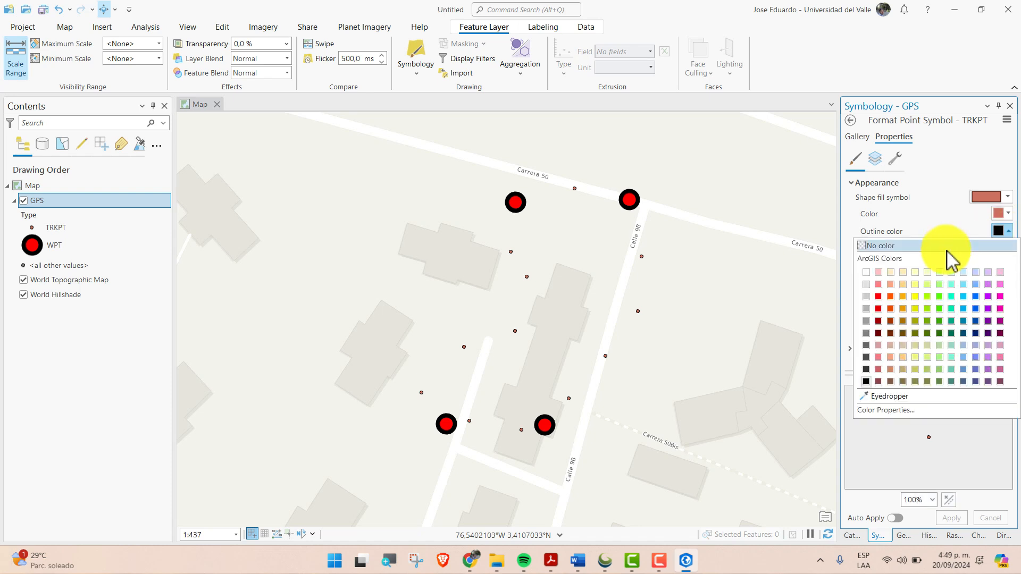
left_click(946, 298)
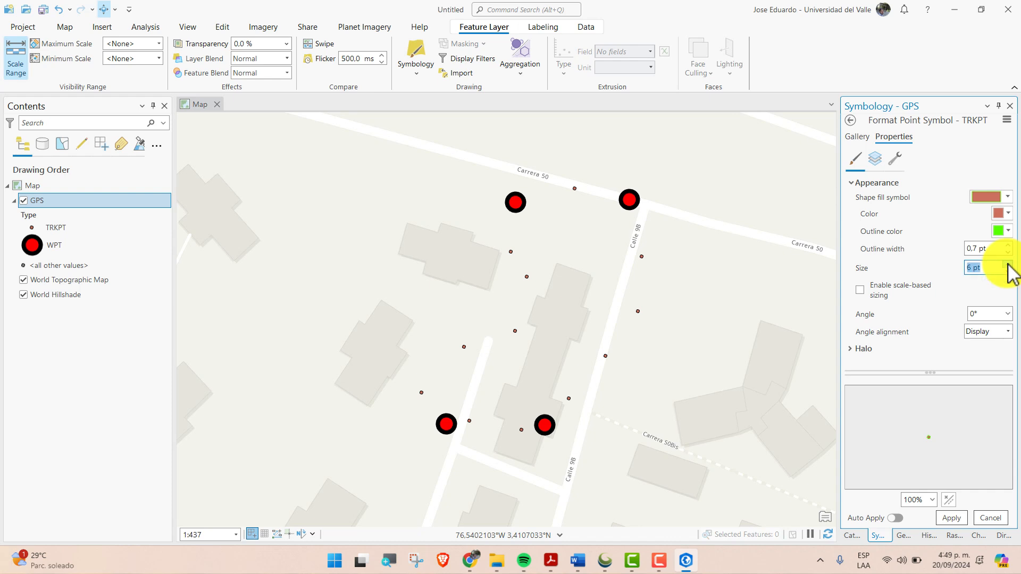
left_click(951, 518)
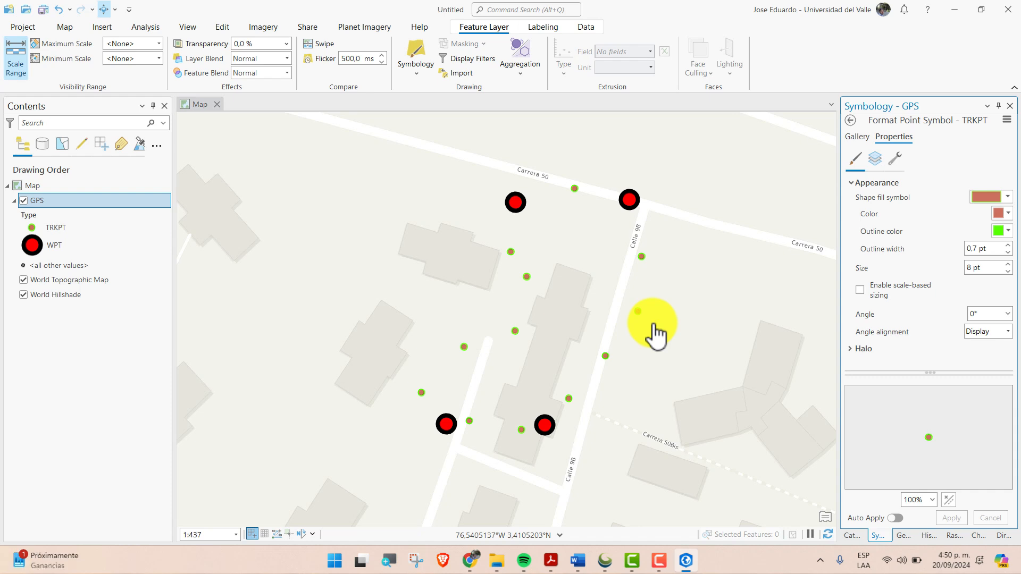
left_click(850, 121)
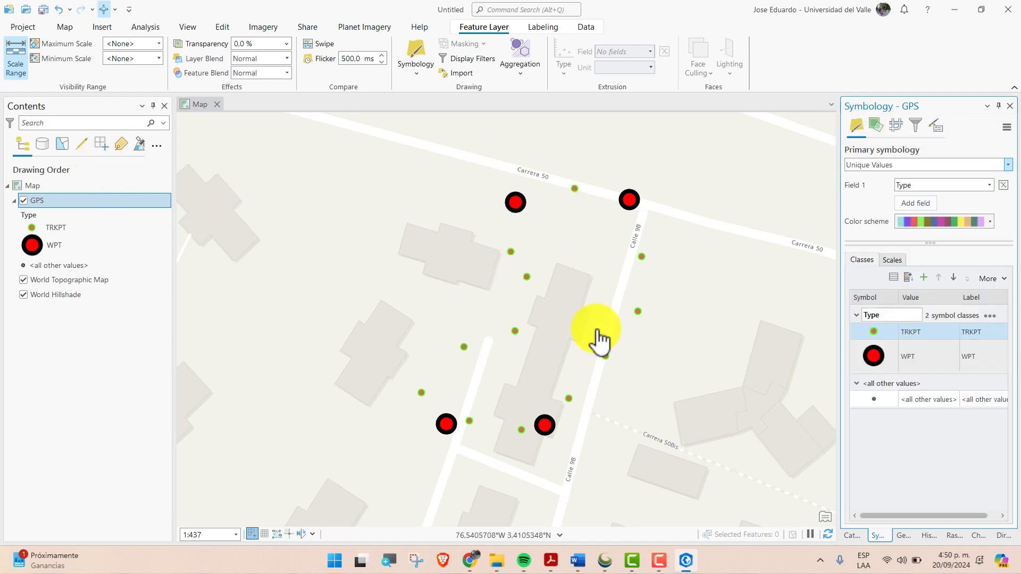
Select the four WPT records, Vértice 1 to Vértice 4, in the GPS layer's attribute table and view them on the map
right_click(60, 201)
left_click(138, 152)
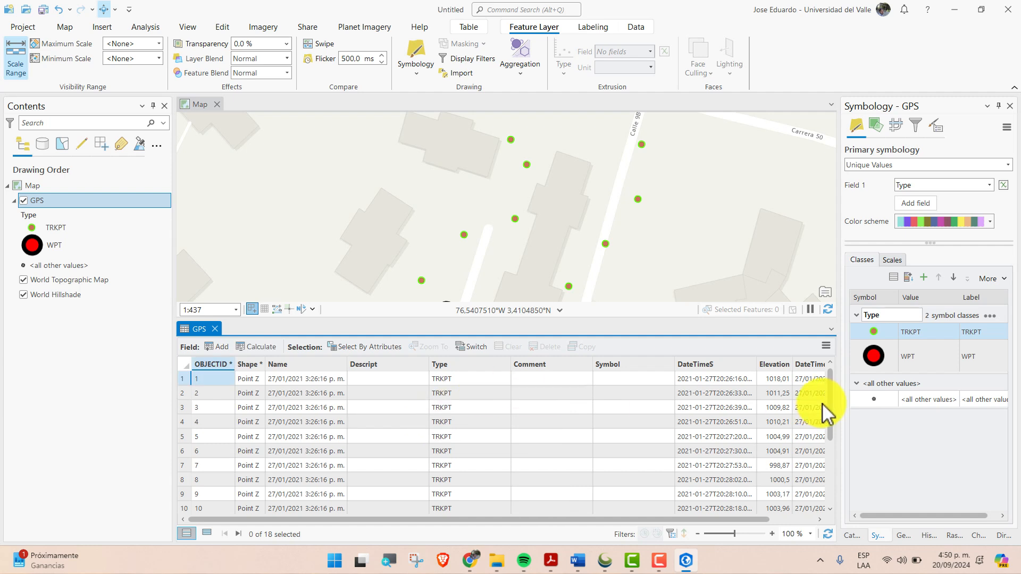
scroll(824, 423, "down", 2)
scroll(823, 423, "down", 1)
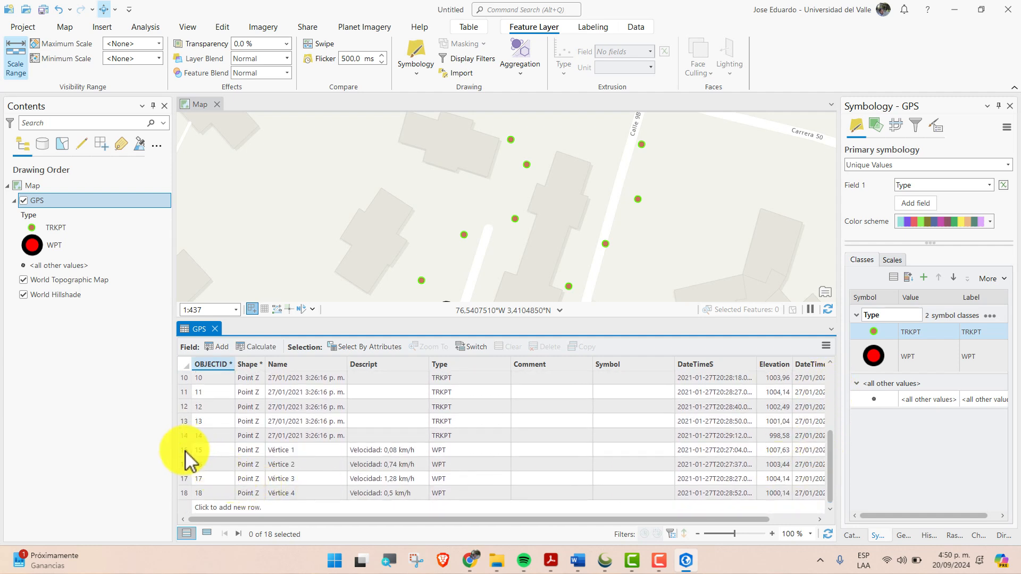
left_click_drag(185, 451, 183, 505)
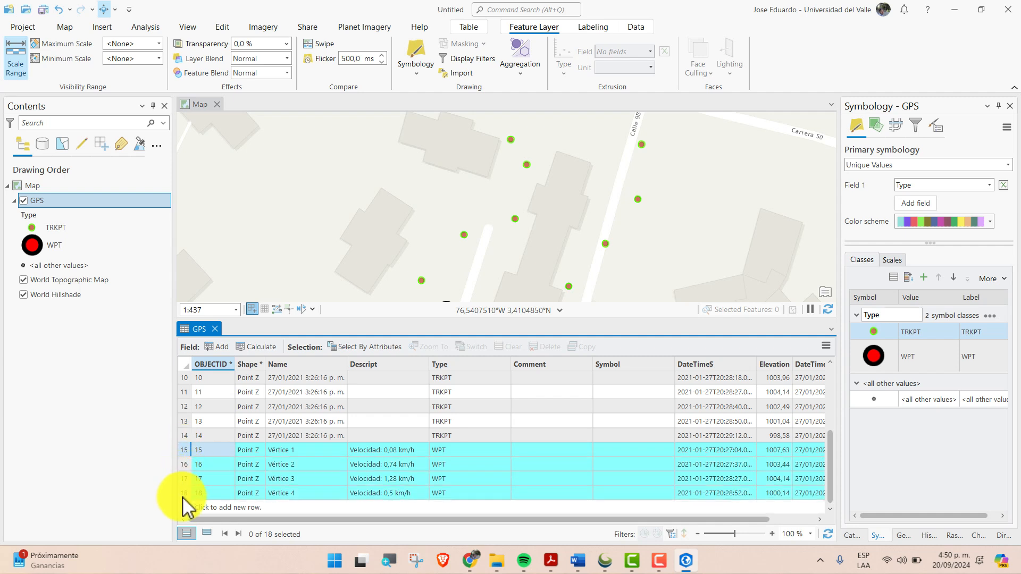
left_click(184, 452)
left_click_drag(184, 466, 212, 481)
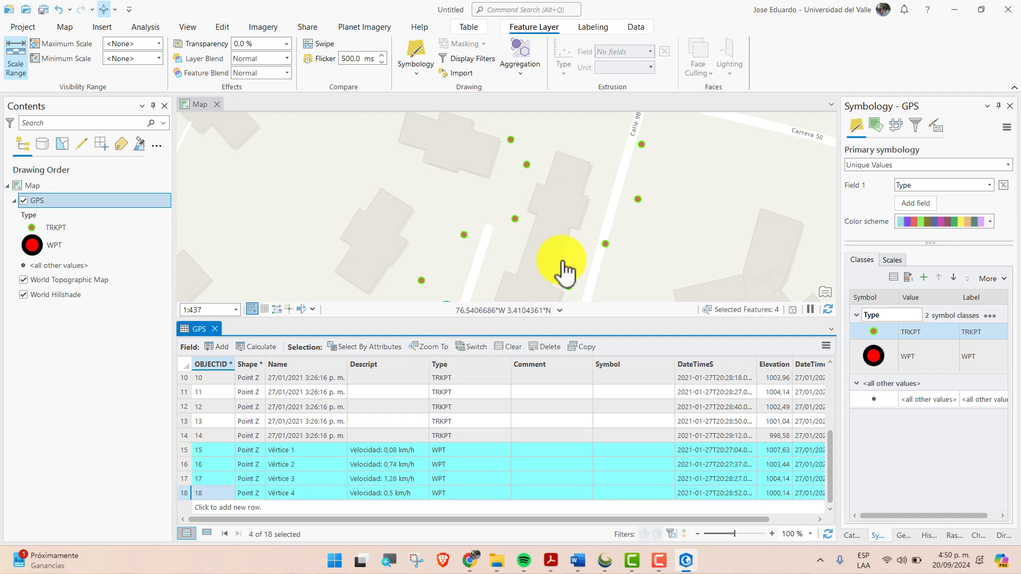
scroll(563, 266, "down", 1)
scroll(563, 265, "down", 1)
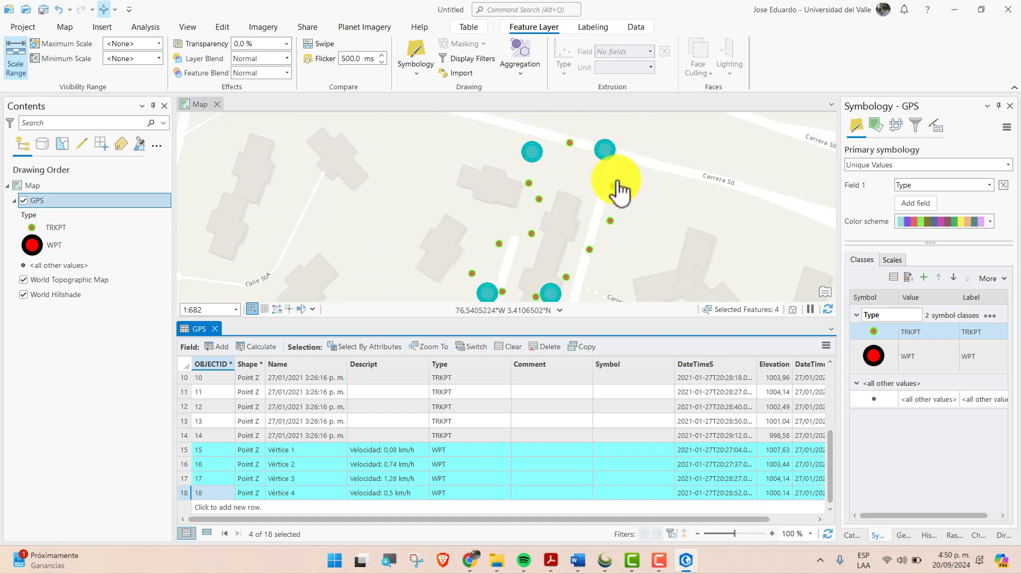
Set up a feature export of the selected GPS records with GPS_CASA.gdb in the gps casa folder as the output location
right_click(45, 203)
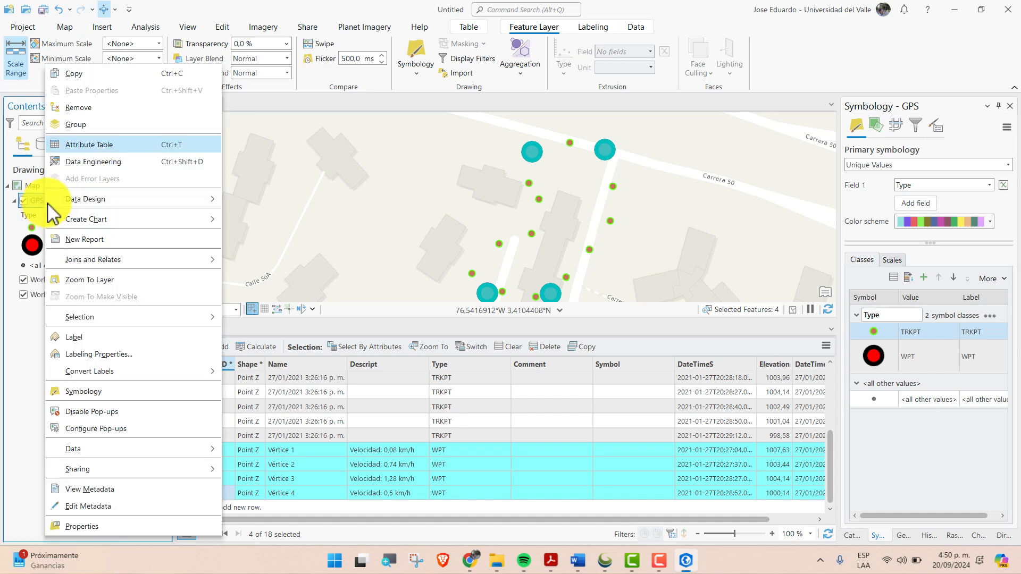
mouse_move(154, 457)
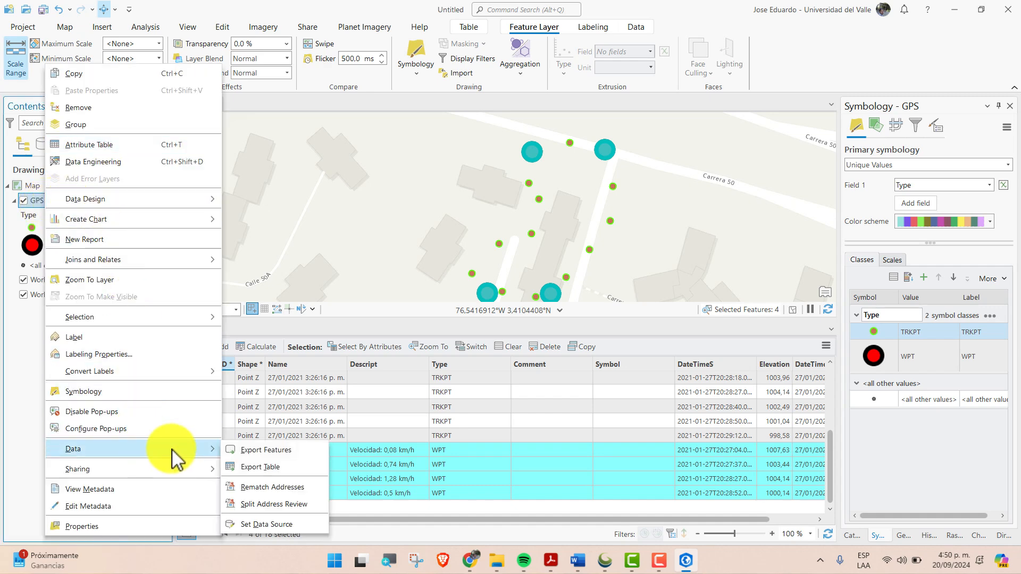
left_click(276, 450)
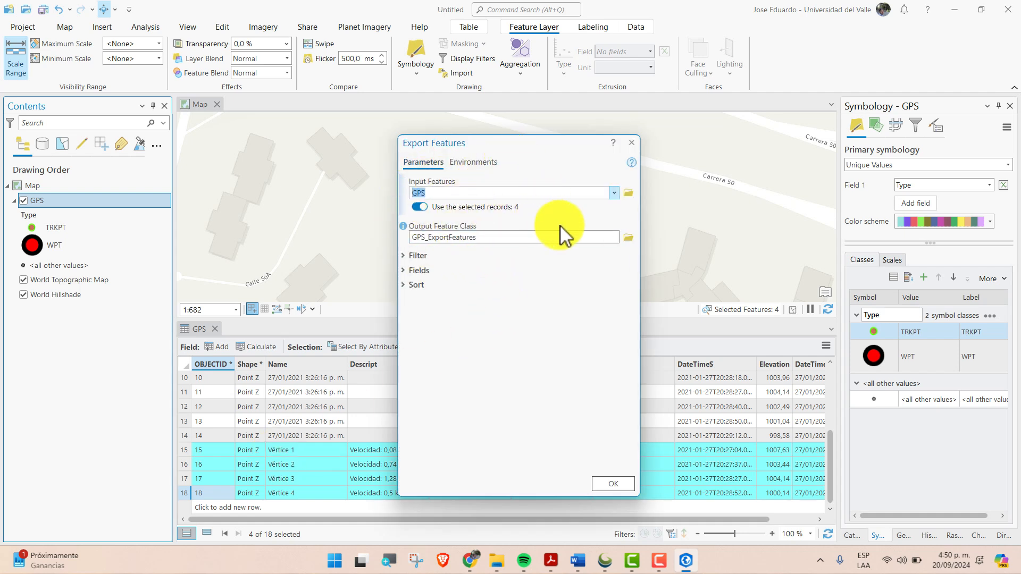
left_click(502, 238)
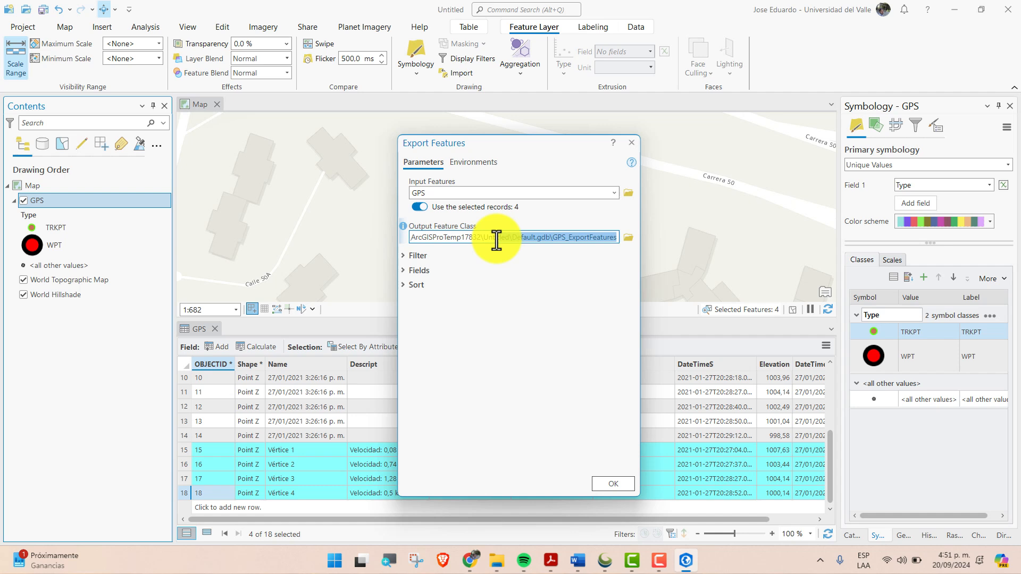
left_click(572, 237)
left_click_drag(412, 238, 667, 246)
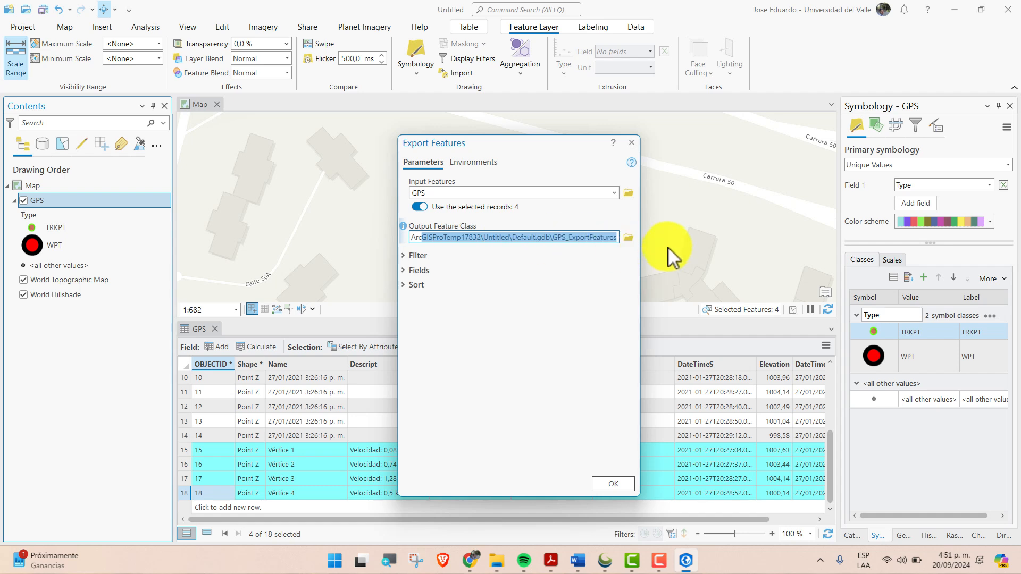
left_click(625, 238)
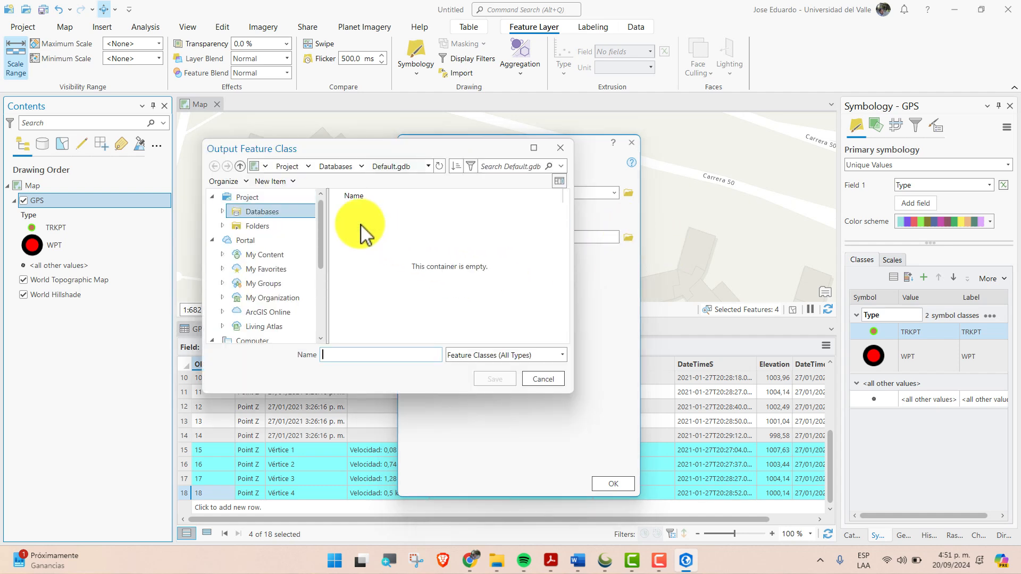
left_click(261, 226)
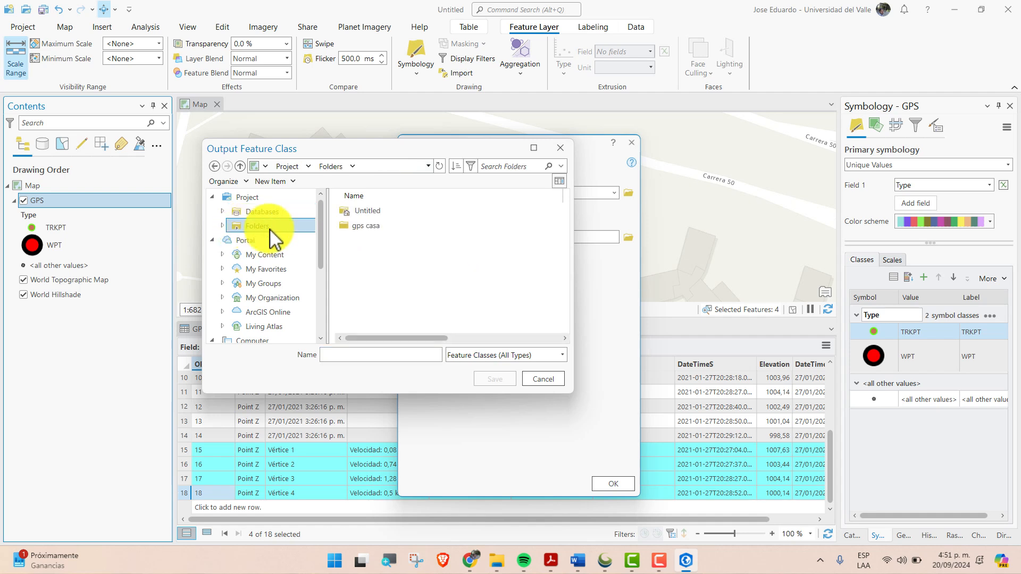
double_click(361, 226)
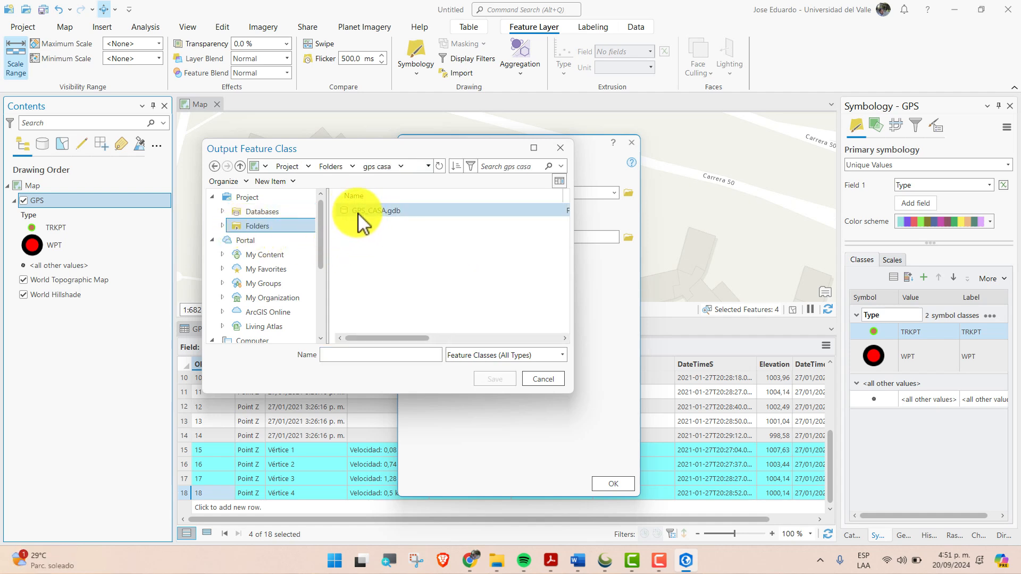
double_click(359, 216)
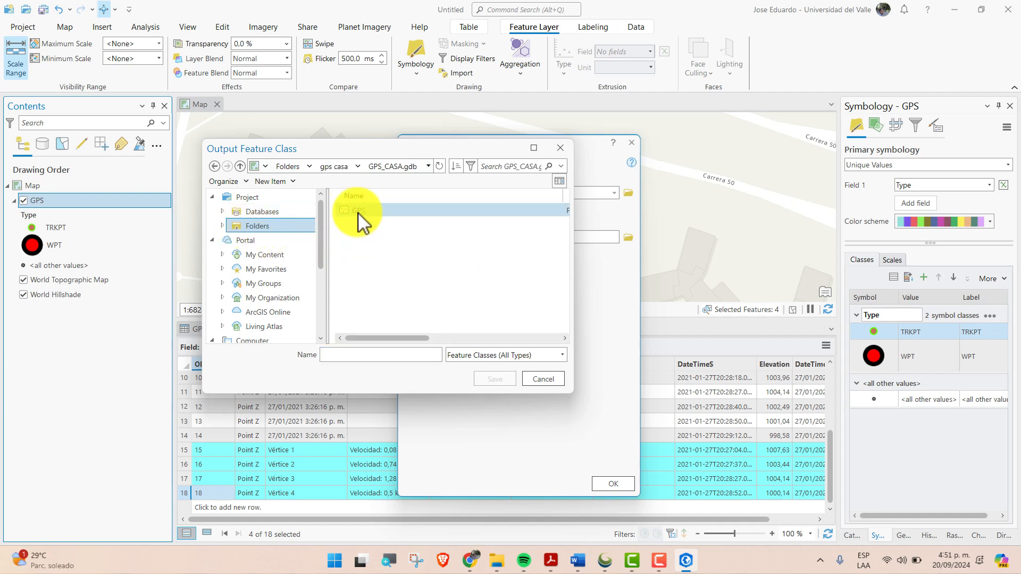
Name the output feature class Vertice and run the export
left_click(381, 354)
type("Vertice")
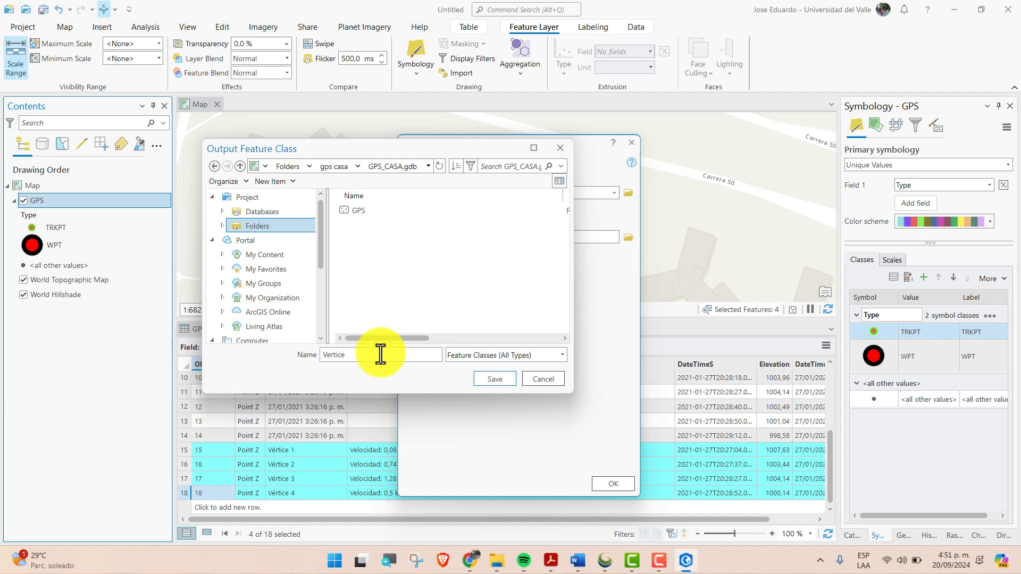
left_click(494, 379)
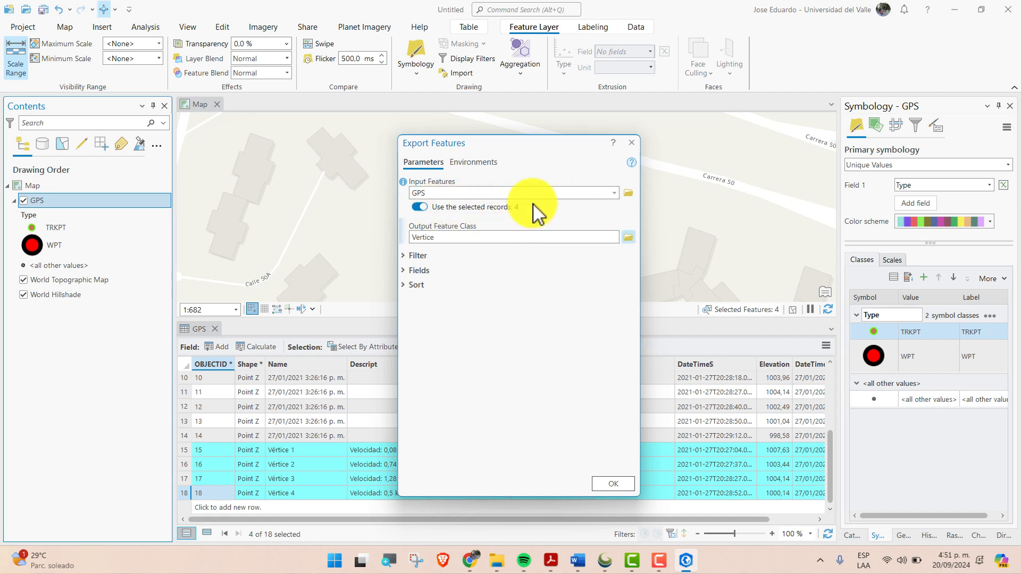
left_click(617, 481)
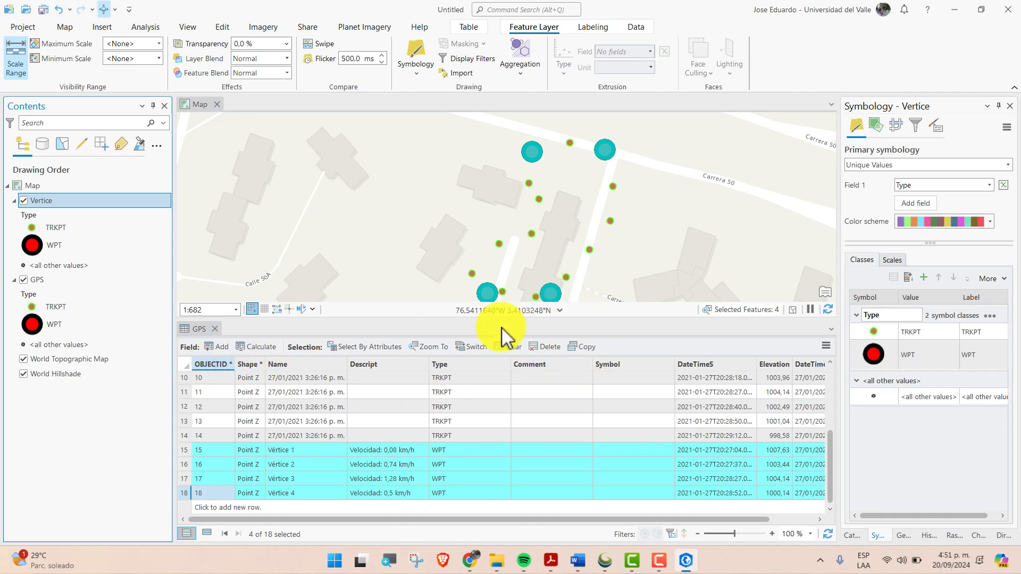
Clear the selection, closing the attribute table, and remove the original GPS layer from the map
left_click(511, 346)
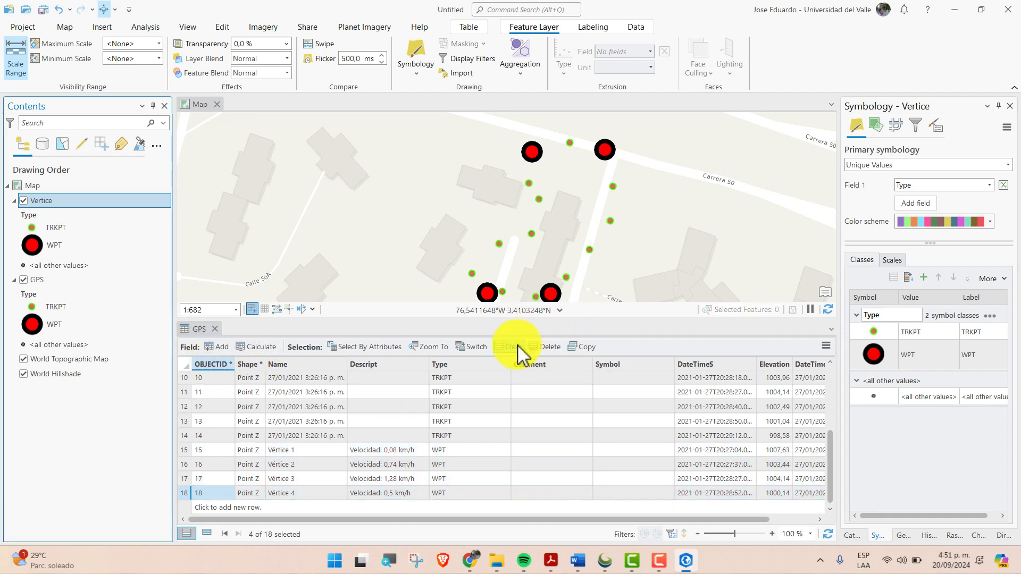
left_click(215, 329)
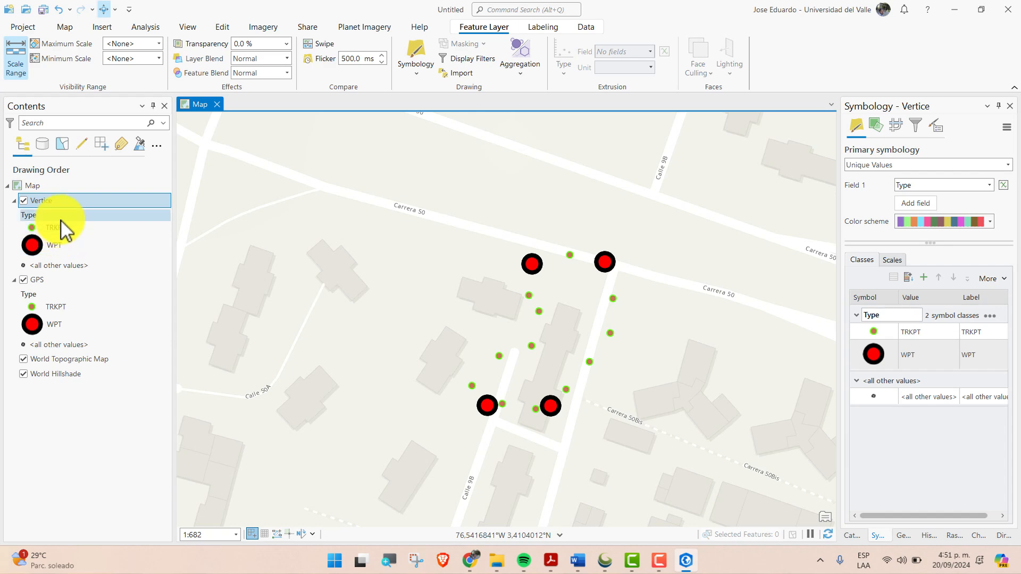
left_click(23, 281)
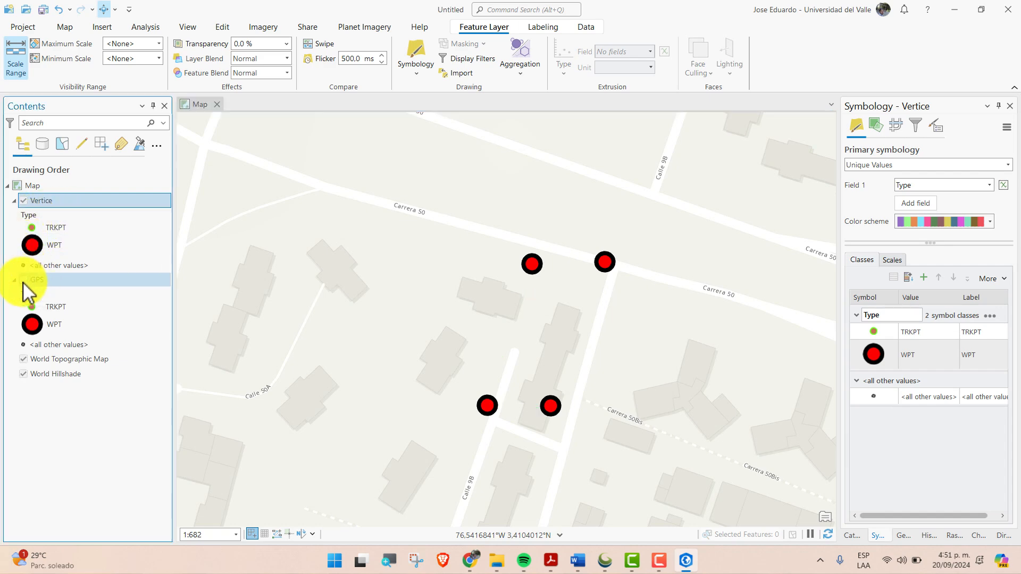
right_click(35, 282)
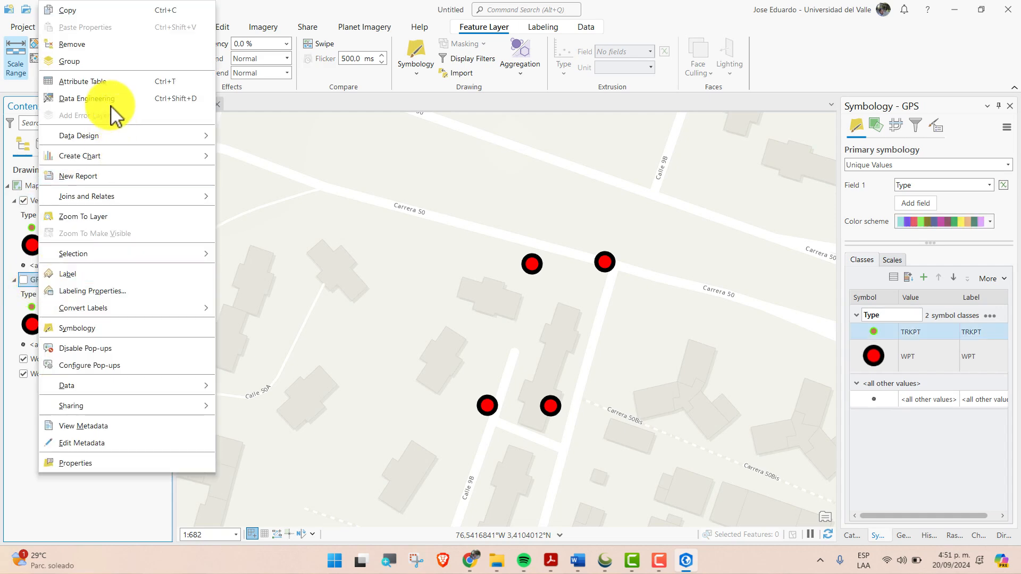
left_click(99, 44)
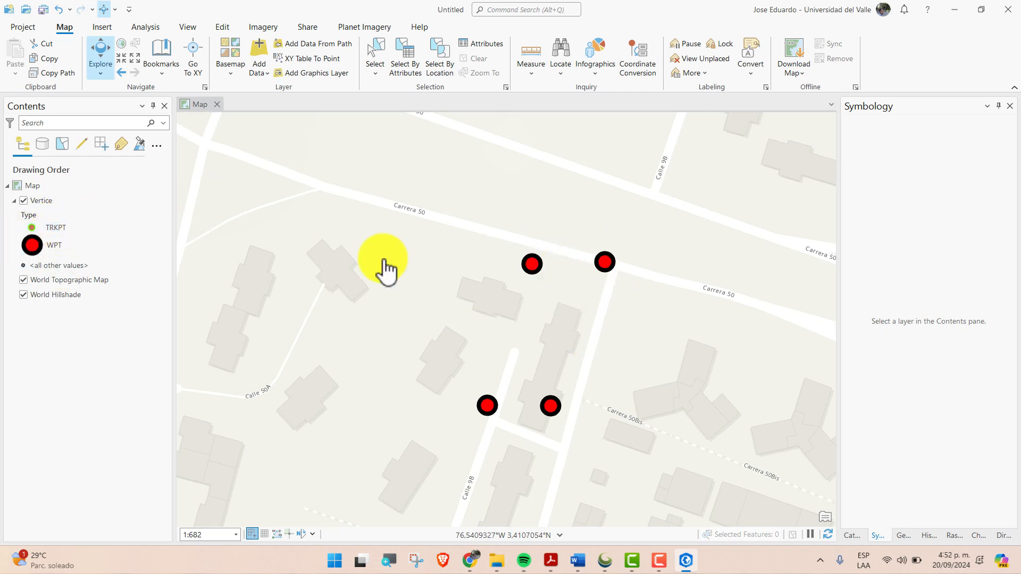
Apply the Circle 4 gallery symbol to the Vertice layer's TRKPT class
double_click(46, 199)
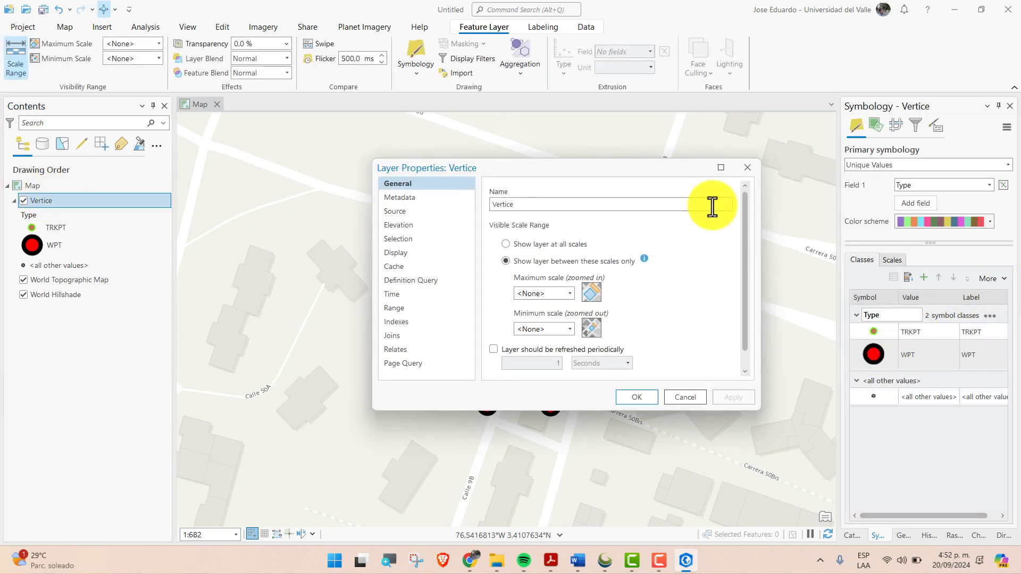
left_click(748, 166)
left_click(899, 334)
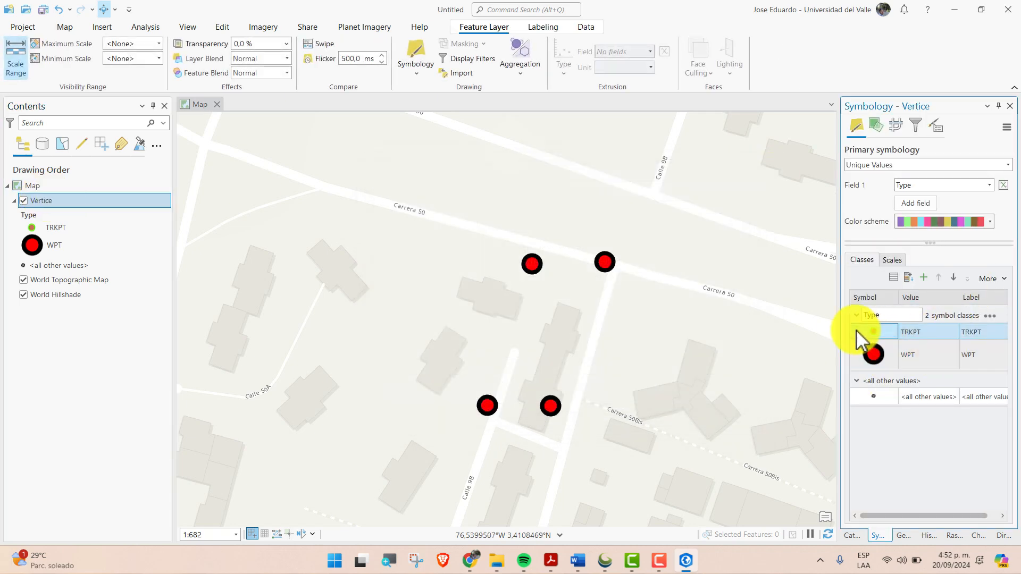
left_click(924, 165)
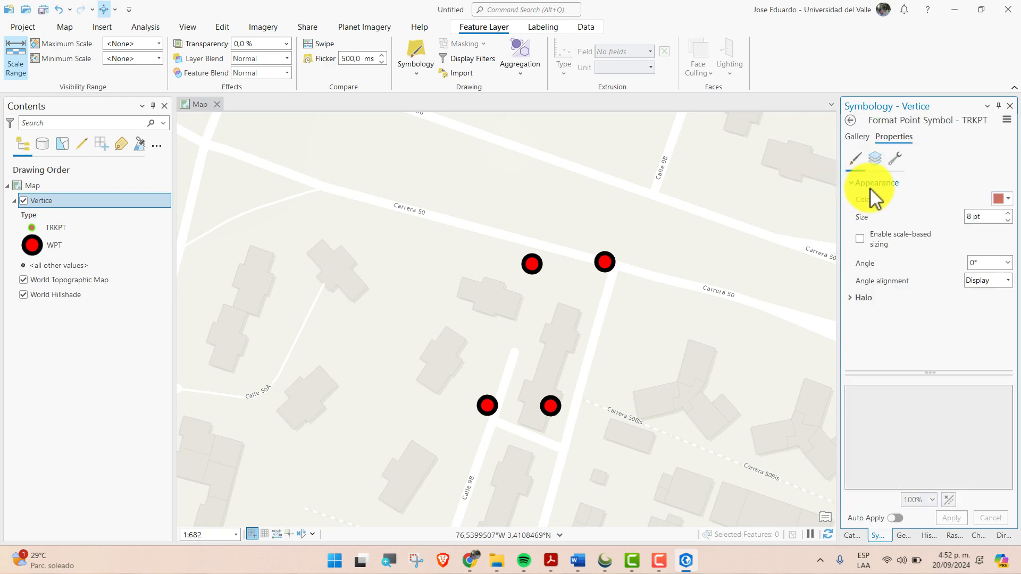
left_click(858, 137)
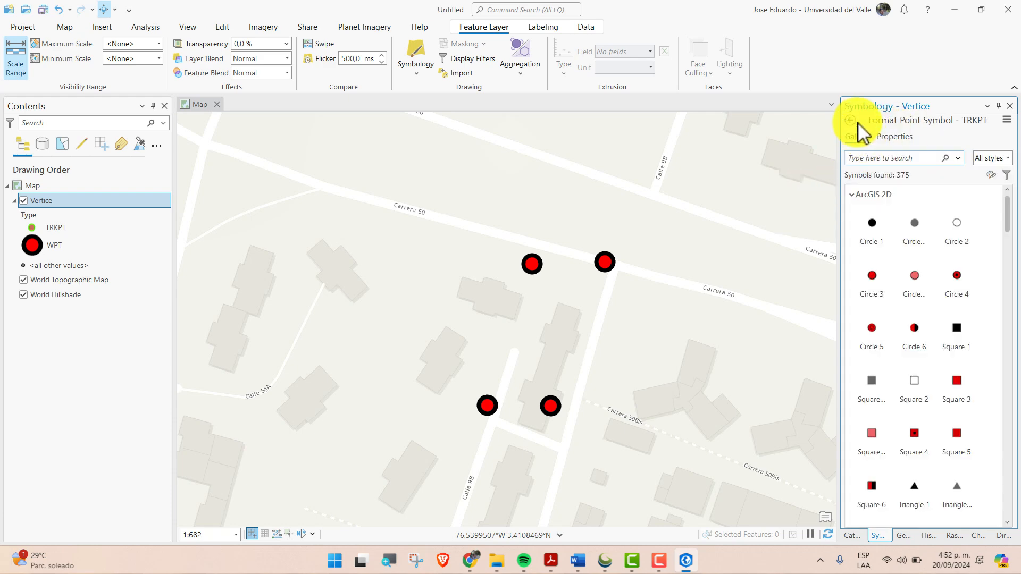
left_click(954, 275)
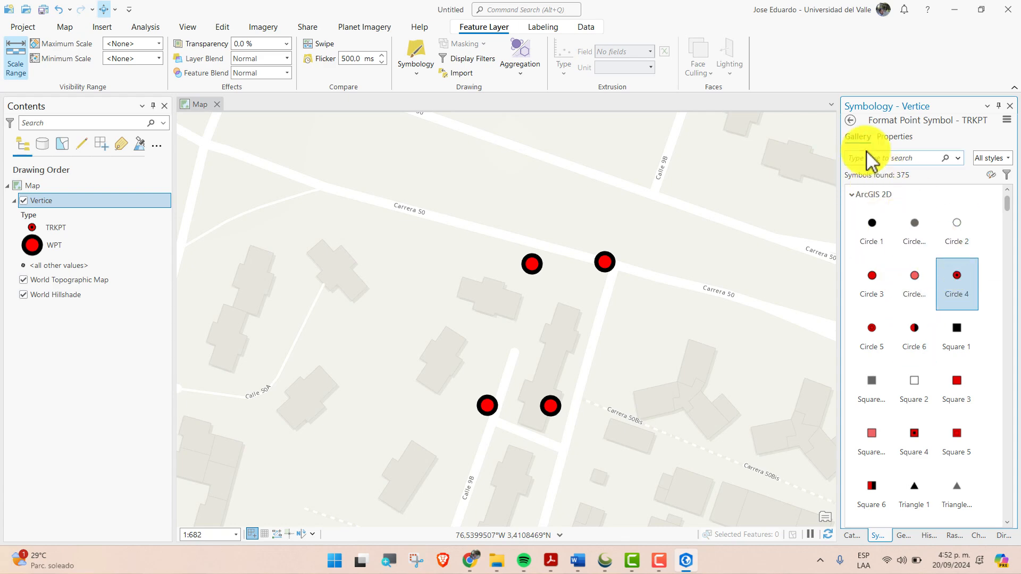
left_click(850, 121)
Change the Vertice layer's primary symbology to Single Symbol and apply the Circle 4 gallery symbol
left_click(893, 164)
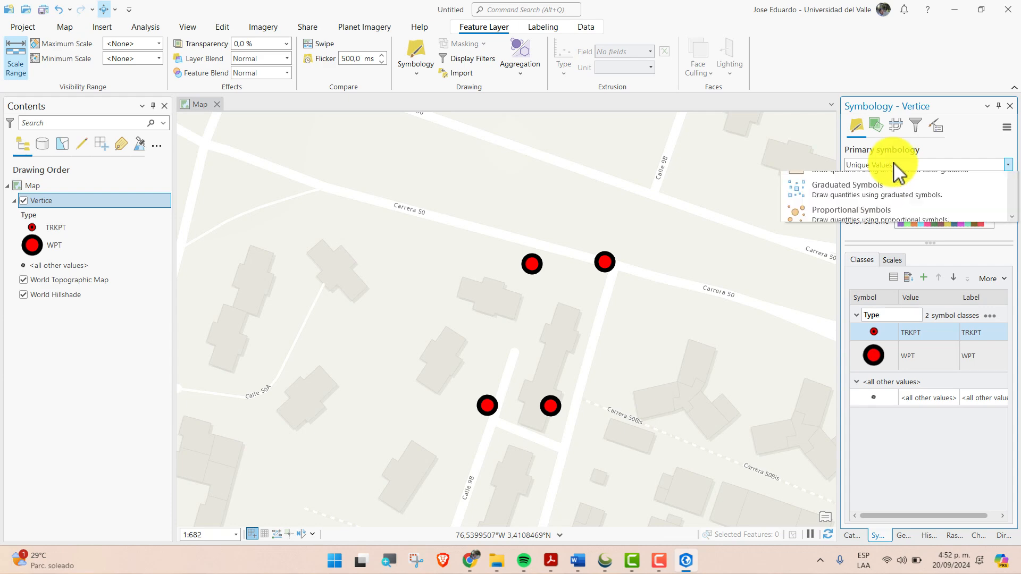
left_click(854, 181)
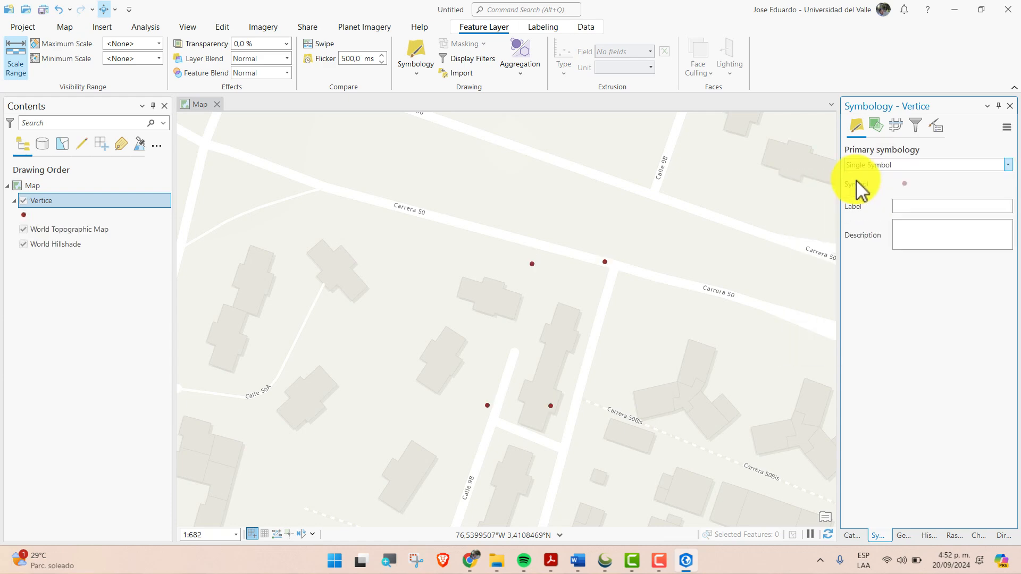
left_click(904, 184)
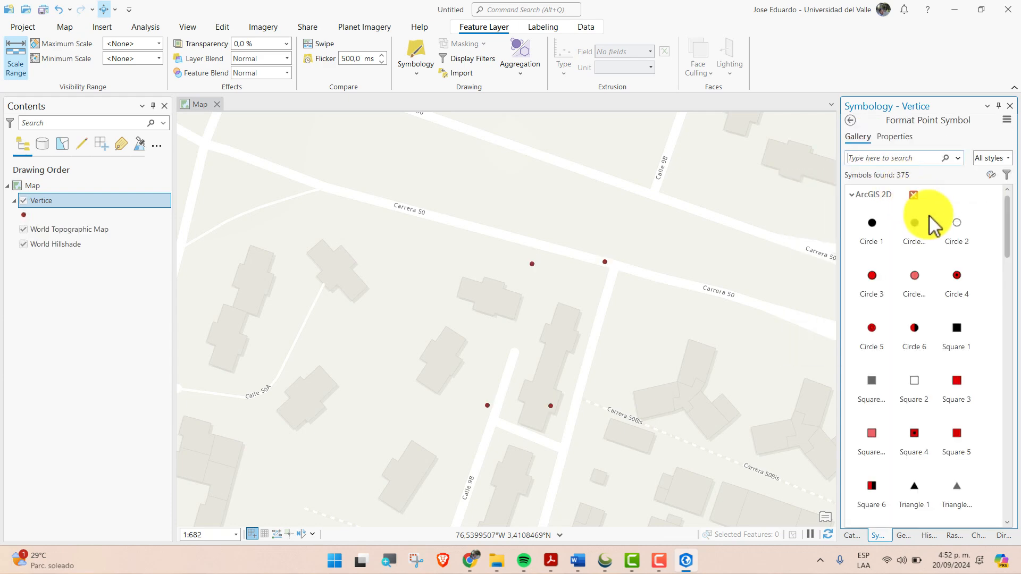
left_click(956, 277)
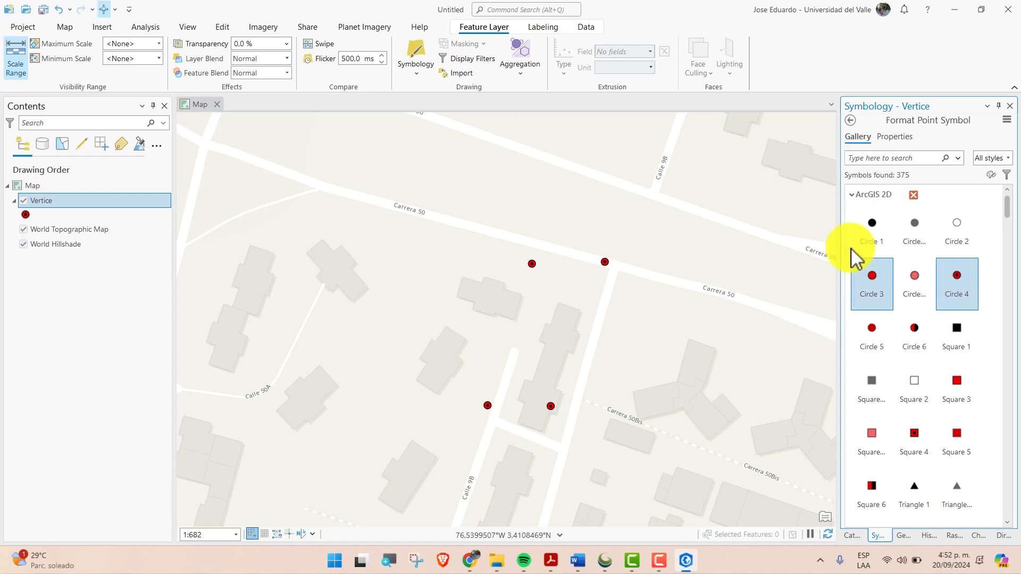
left_click(851, 121)
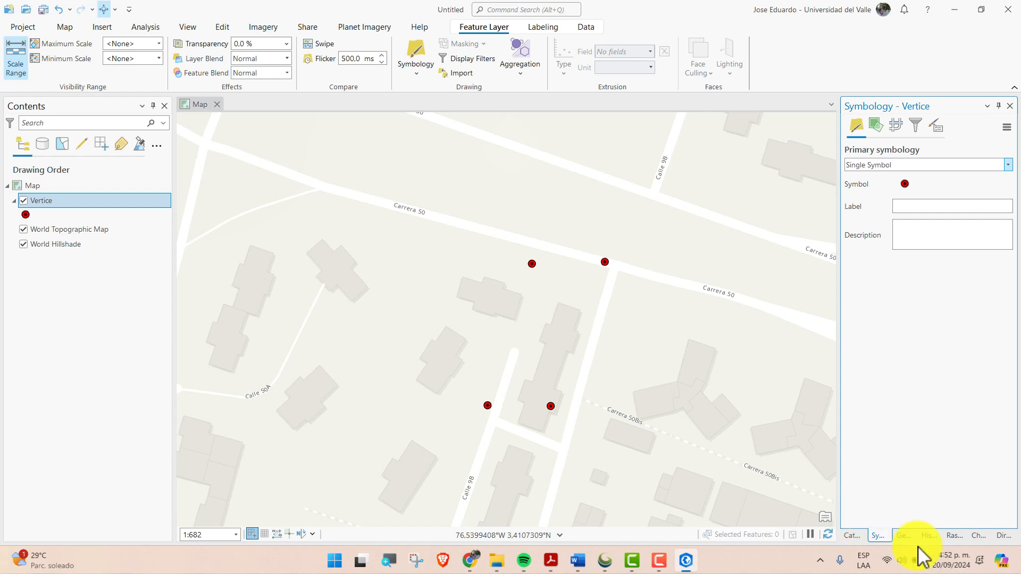
Start creating a new feature class in the GPS_CASA.gdb geodatabase
left_click(853, 536)
left_click(869, 260)
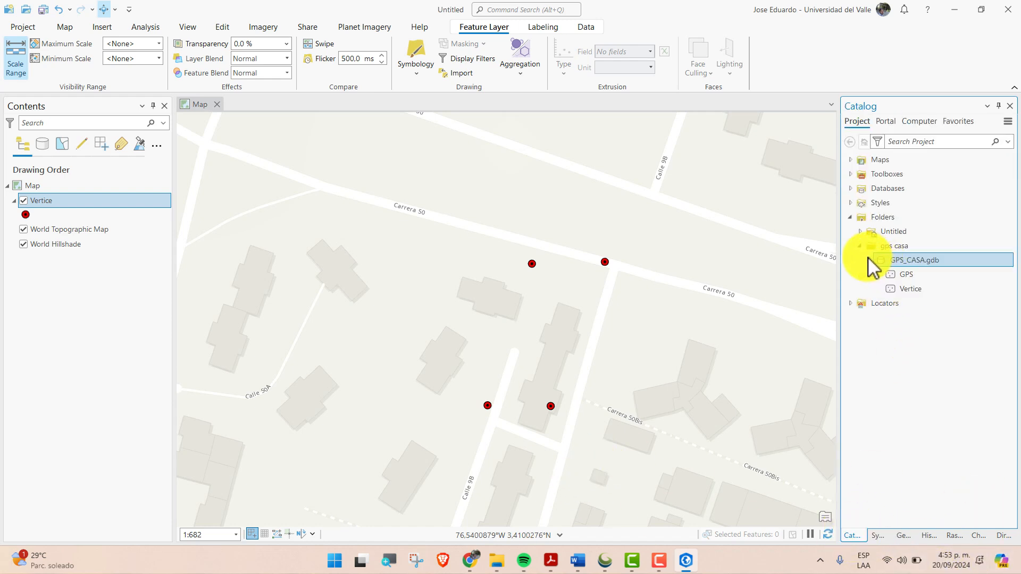
right_click(923, 260)
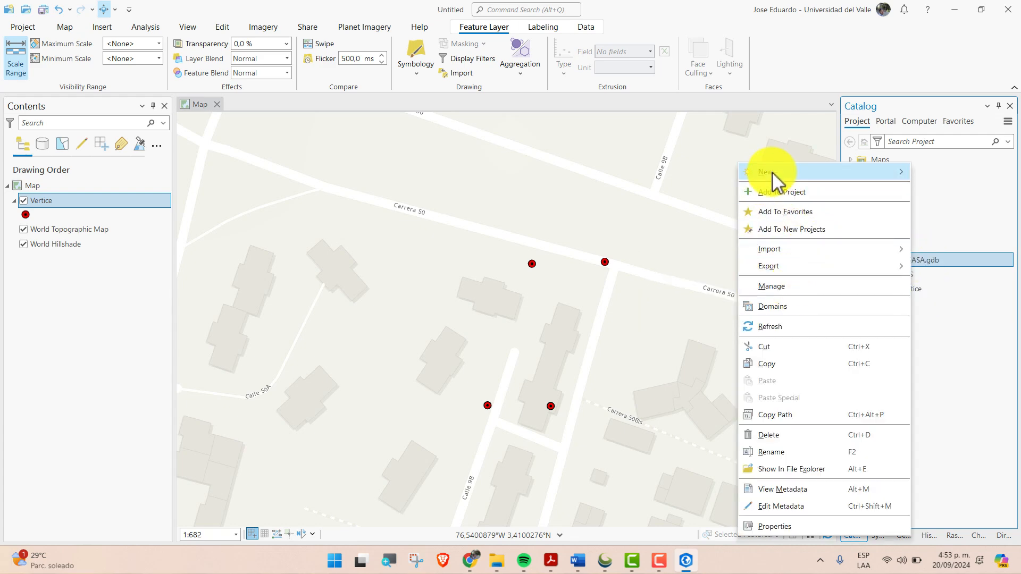
mouse_move(774, 174)
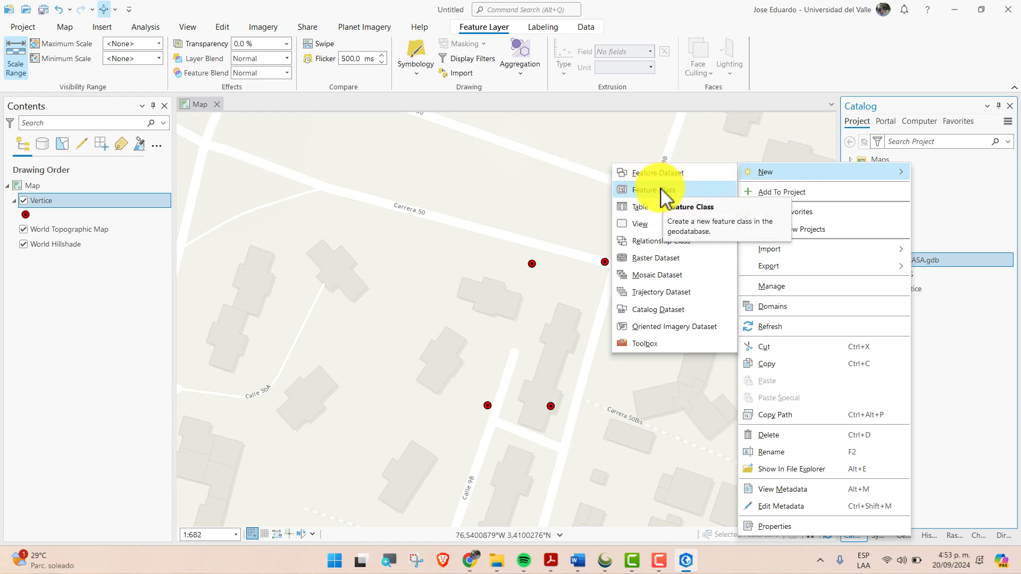
left_click(678, 196)
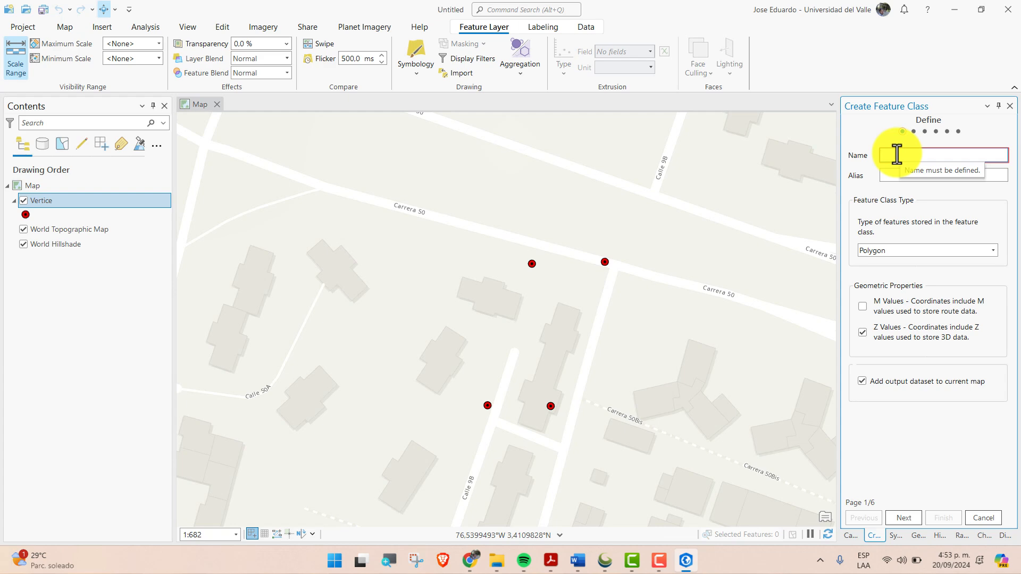
Name the new feature class Predio, keep Polygon as its type, and proceed to the field definitions
left_click(896, 154)
type("Predio")
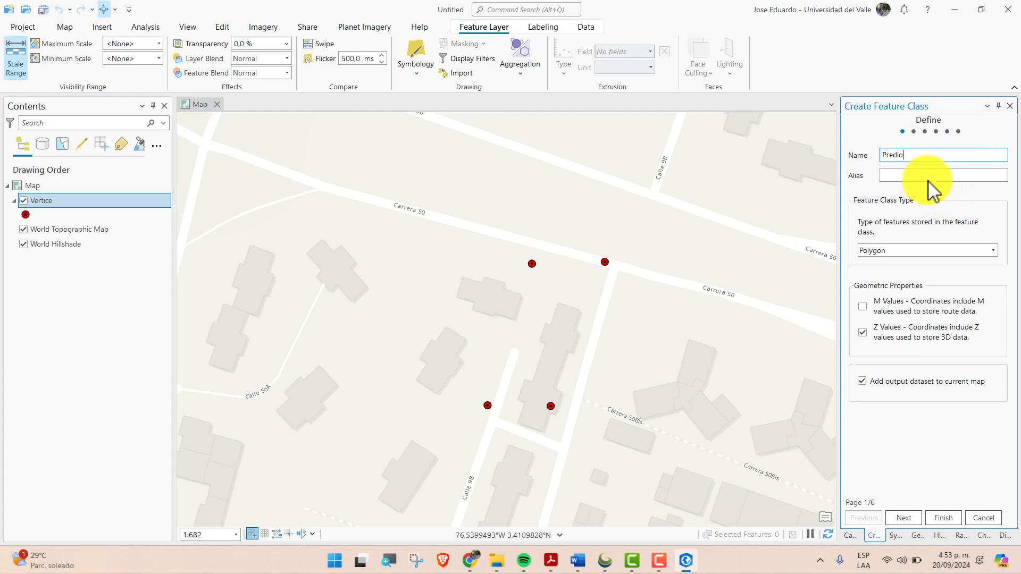
left_click(921, 176)
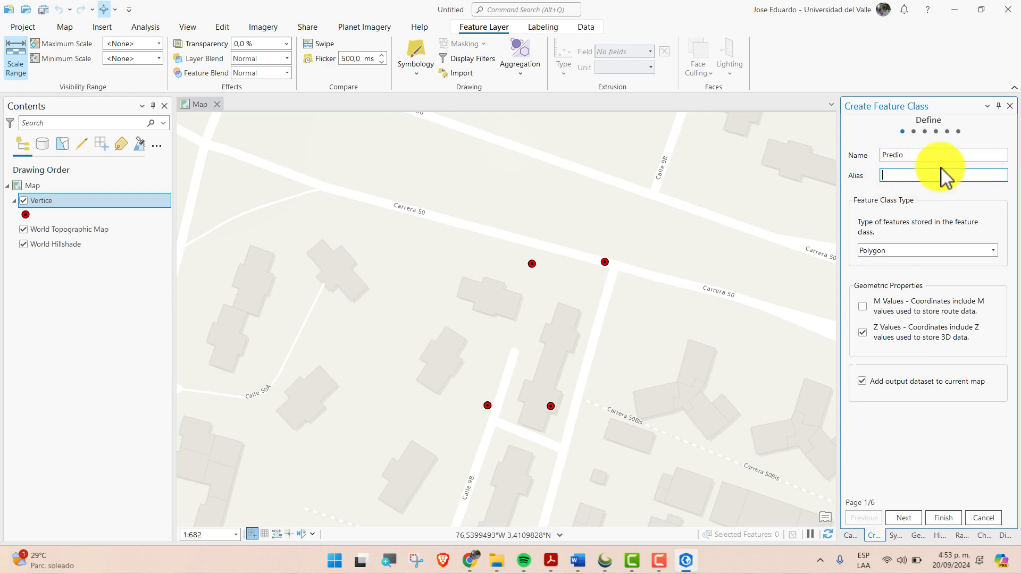
double_click(920, 156)
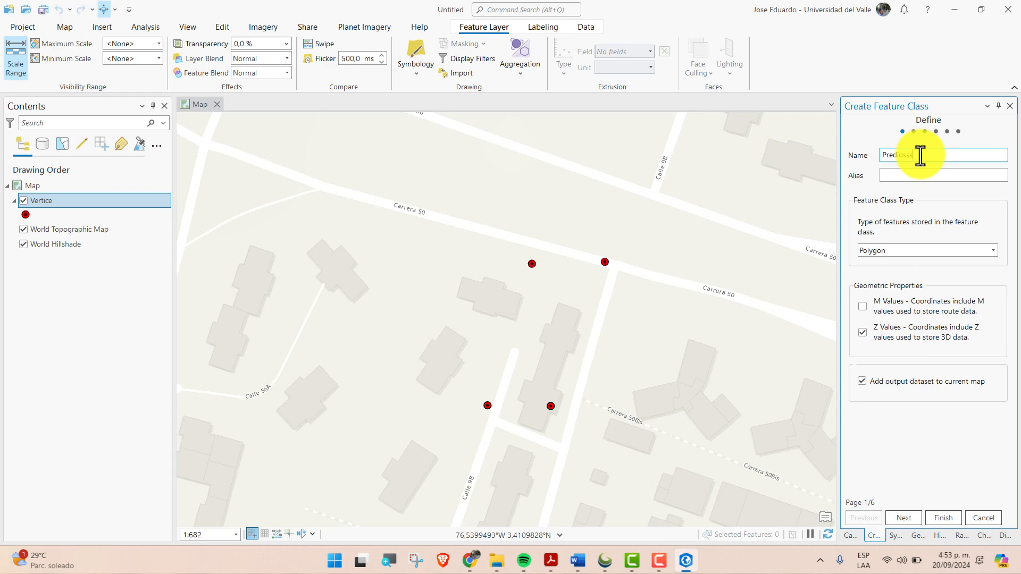
key("BackSpace")
key("BackSpace")
key("BackSpace")
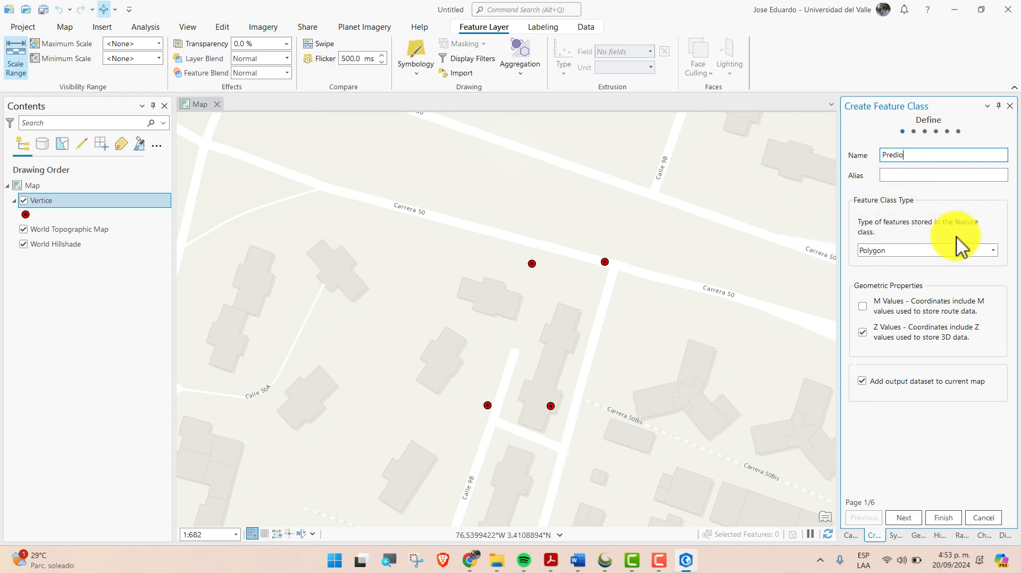
left_click(923, 250)
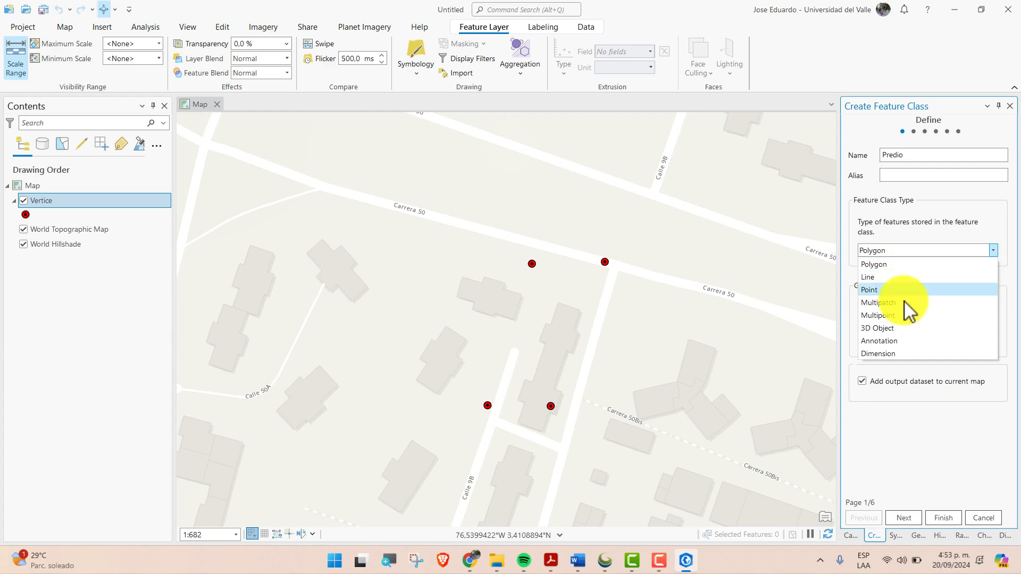
left_click(890, 231)
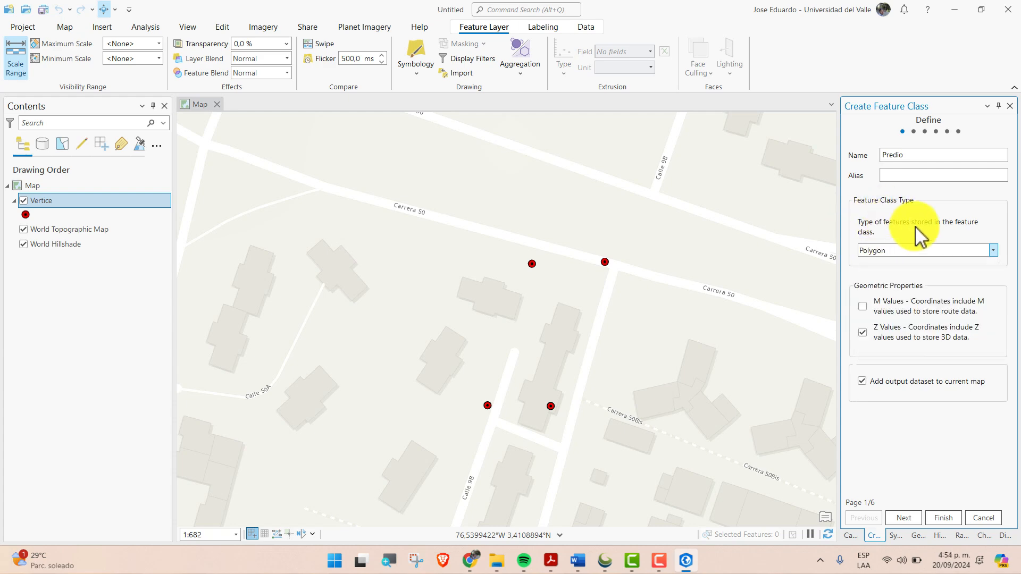
left_click(908, 518)
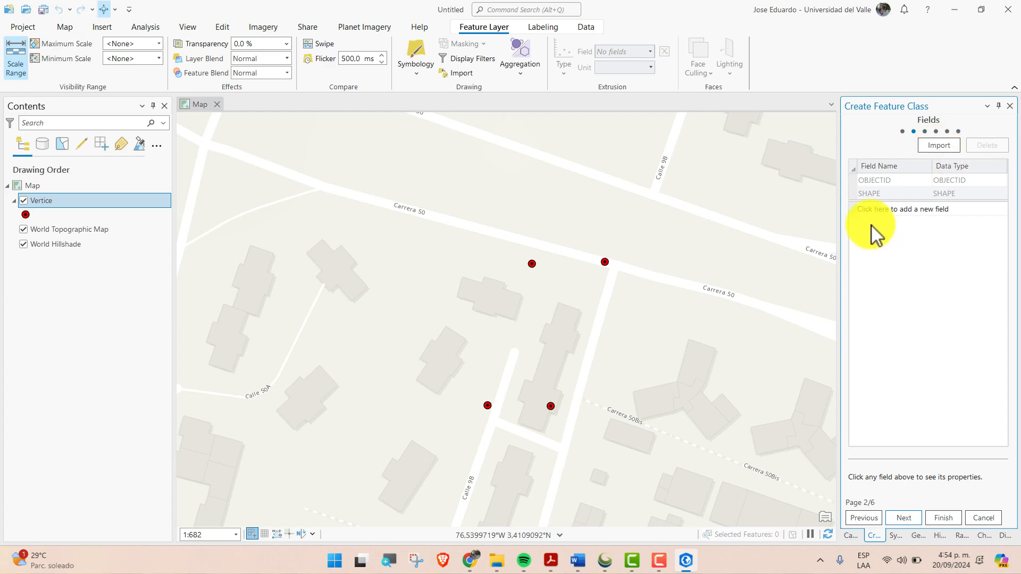
Add a field named AREA with the Double data type to the new feature class
left_click(869, 210)
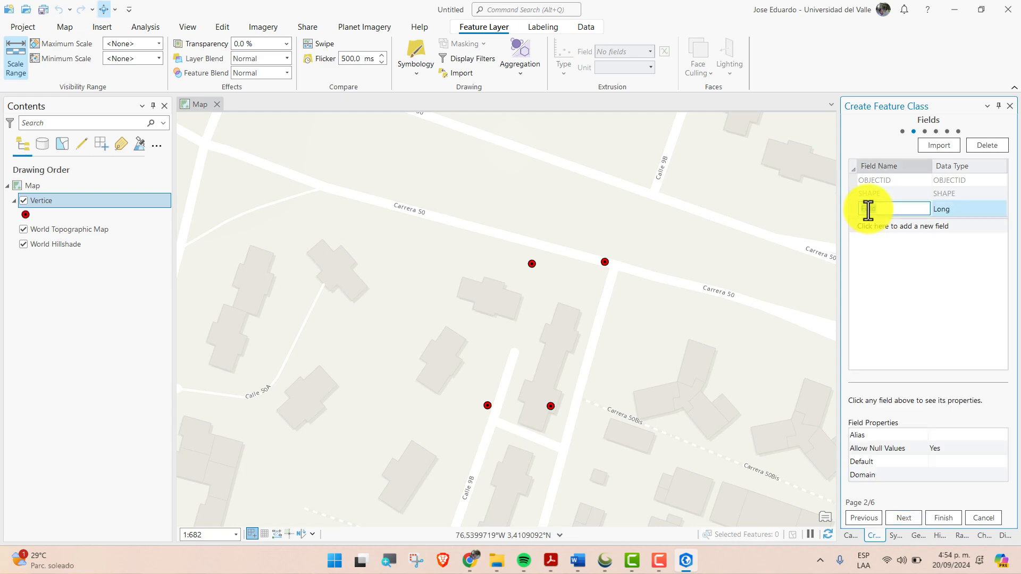
type("AREA")
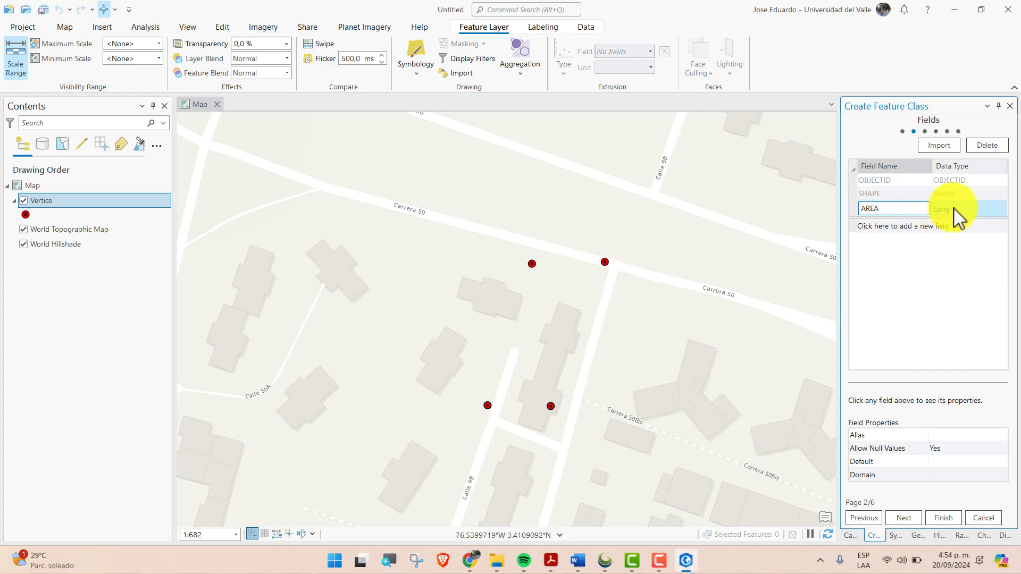
key("Return")
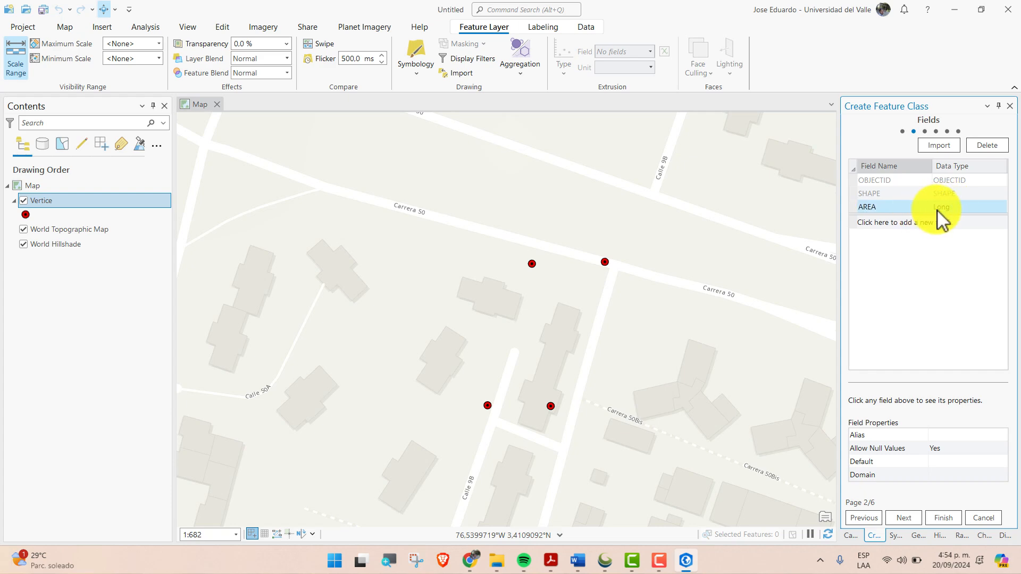
left_click(968, 208)
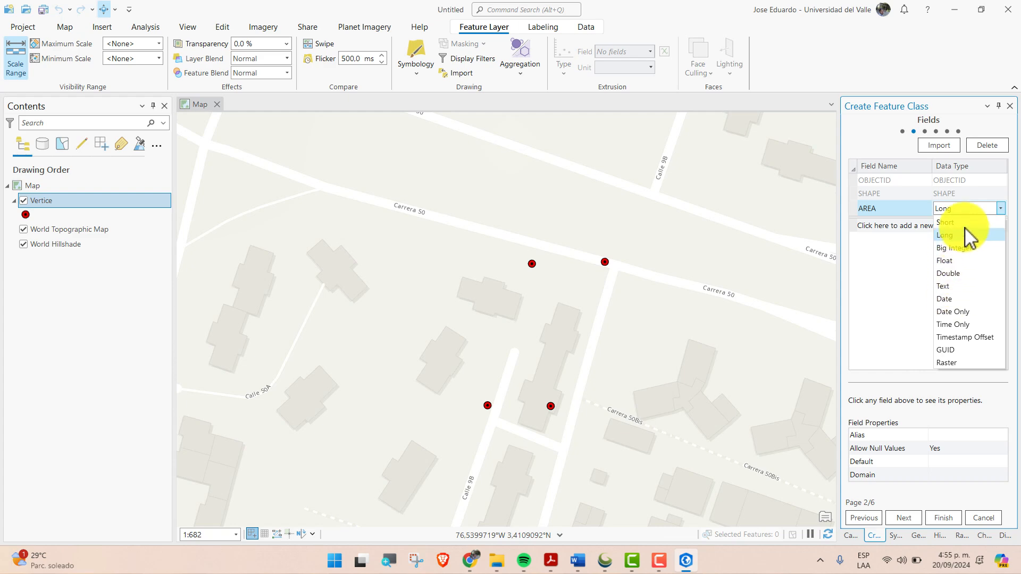
left_click(954, 272)
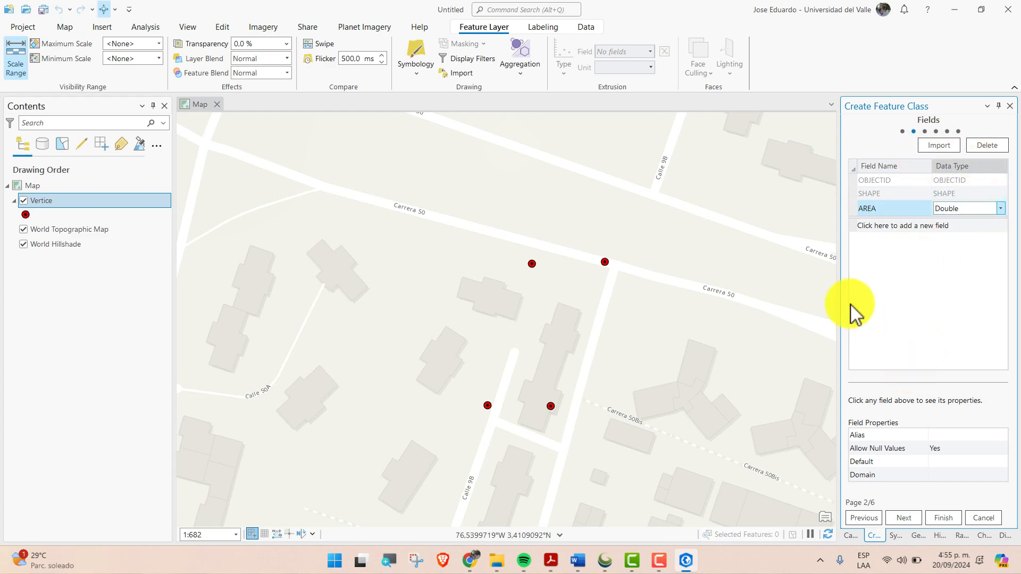
Add a second field named NOMBRE and set its data type to Text
left_click(892, 227)
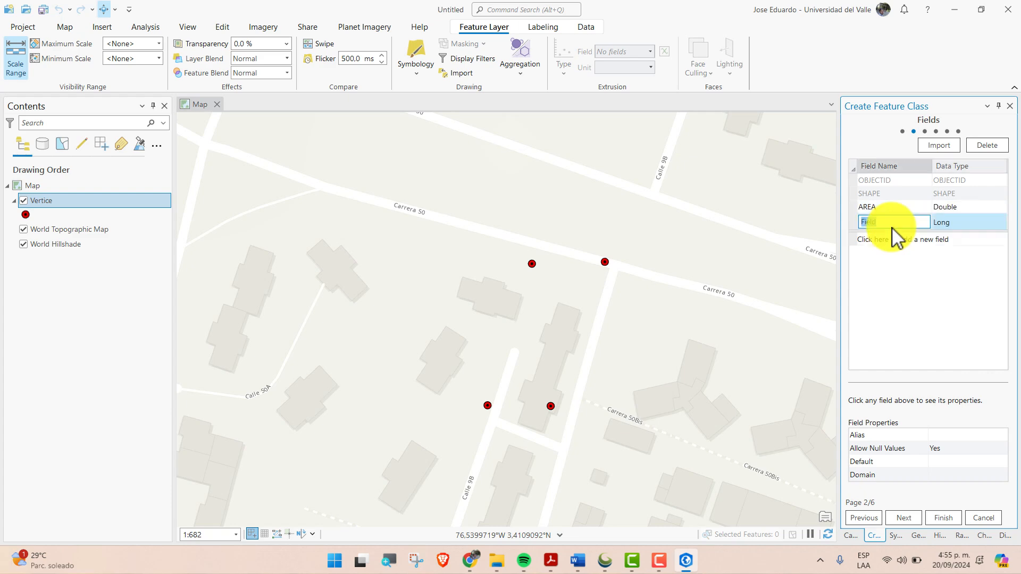
type("NOMBRE")
left_click(951, 222)
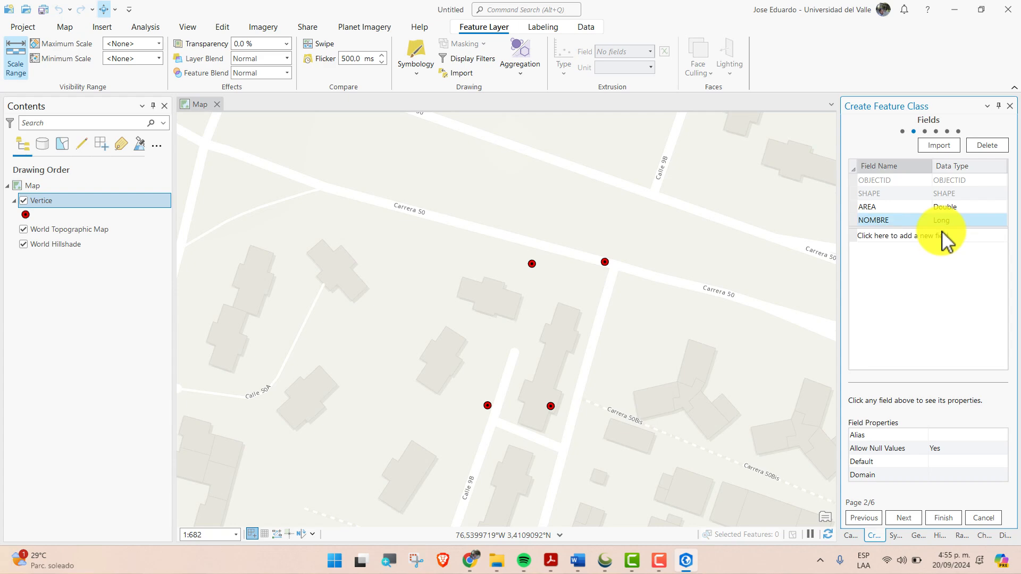
left_click(965, 222)
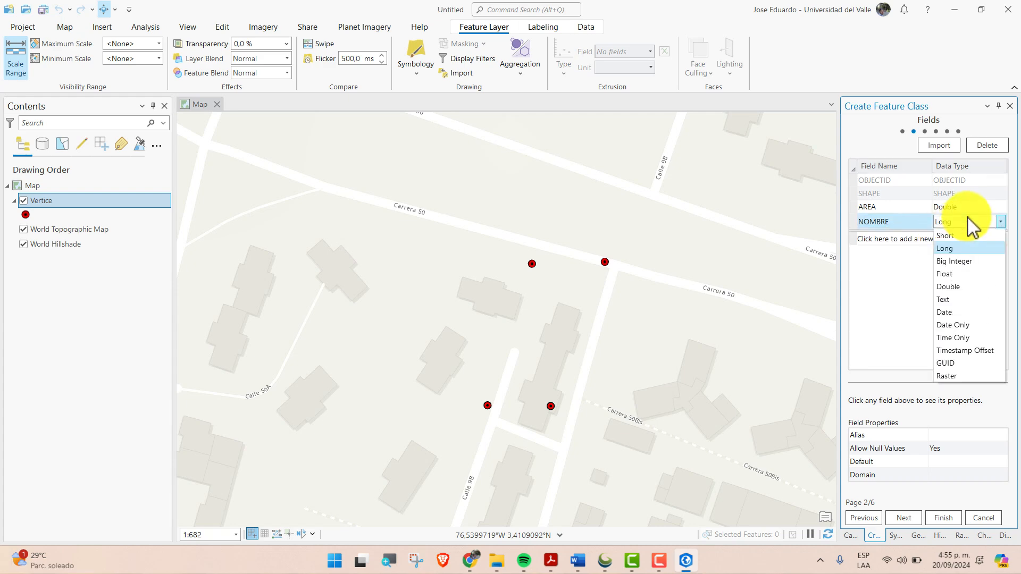
left_click(934, 299)
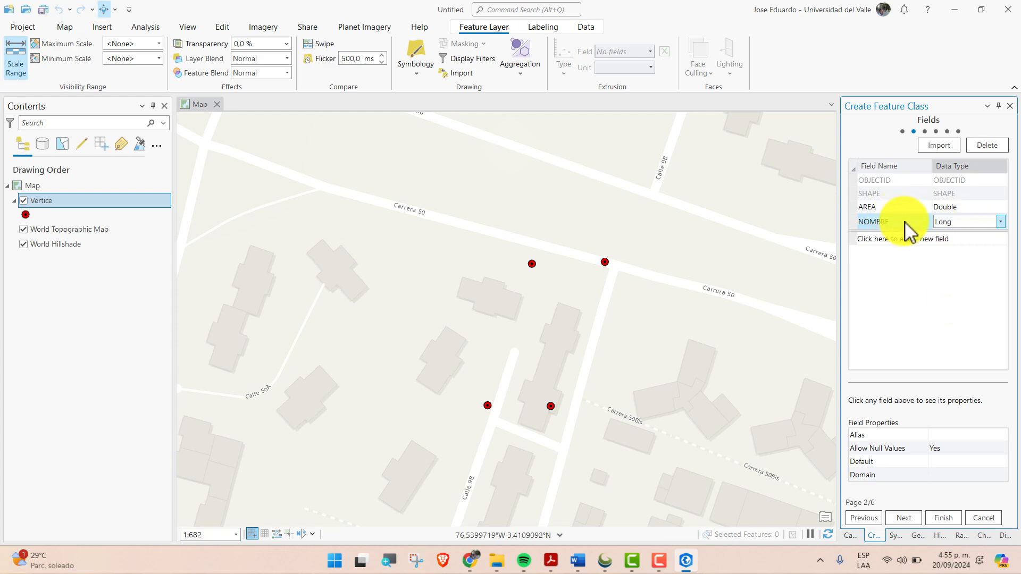
left_click(985, 223)
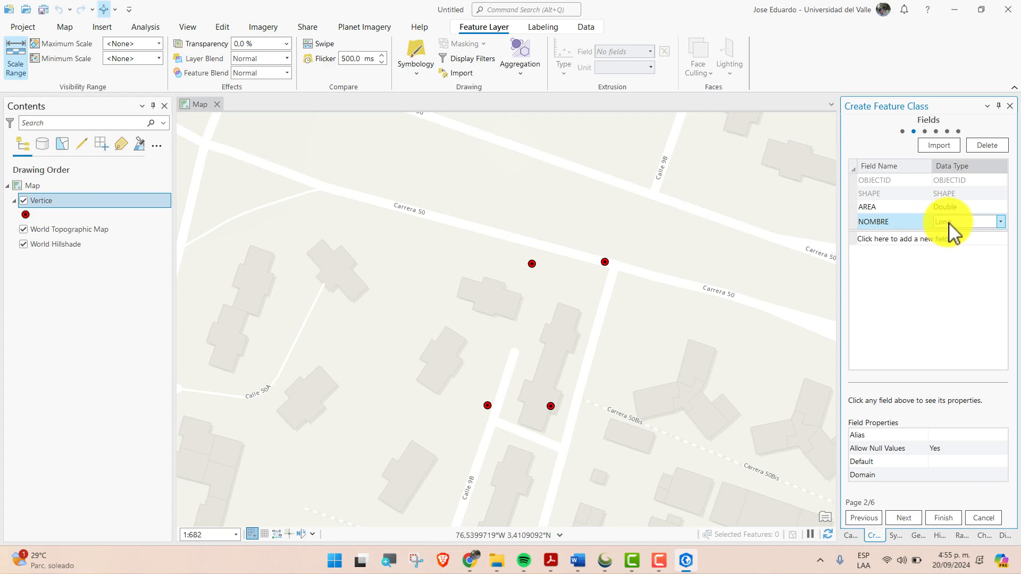
left_click(948, 222)
left_click(963, 235)
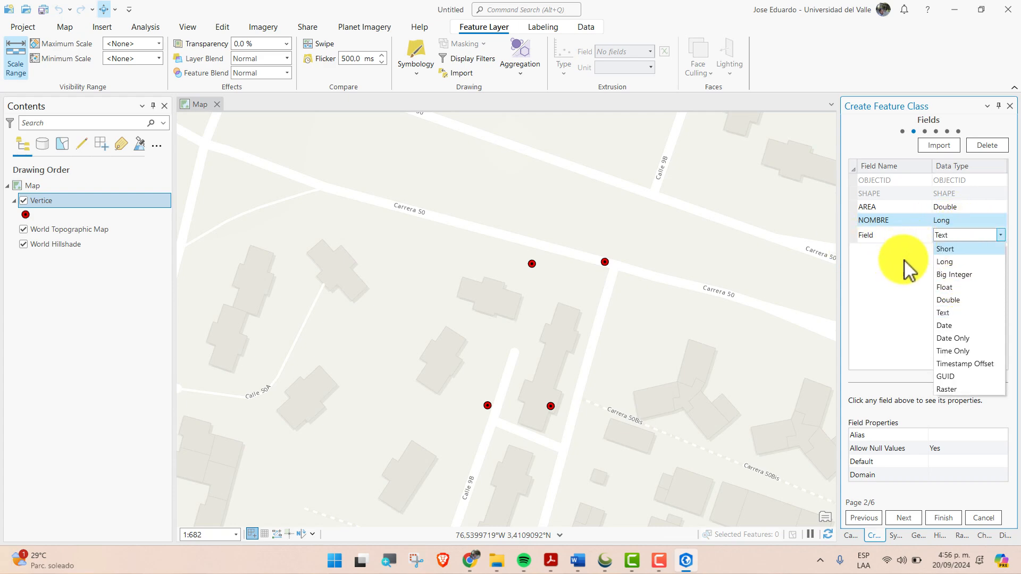
left_click(940, 238)
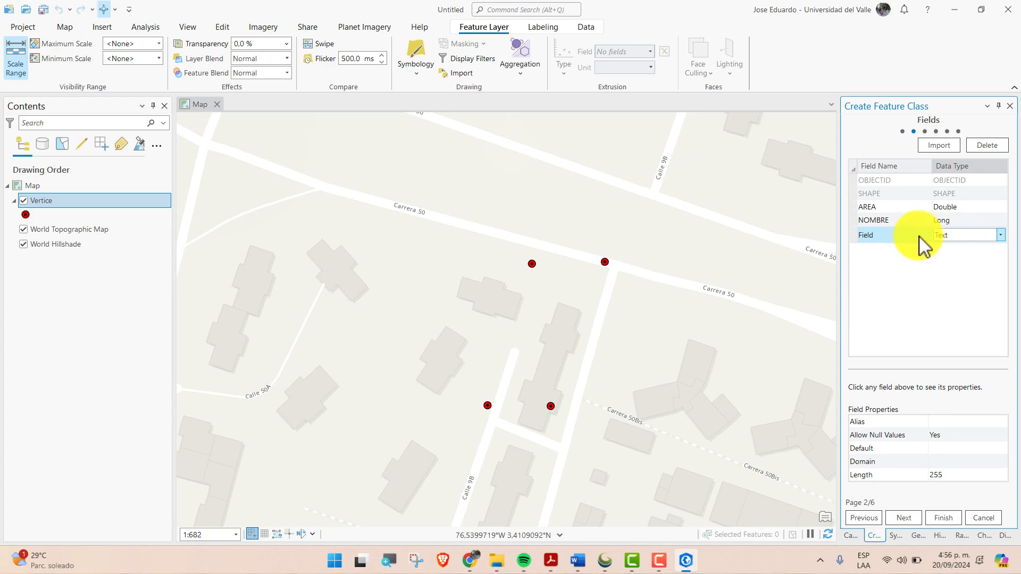
left_click(956, 220)
left_click(961, 226)
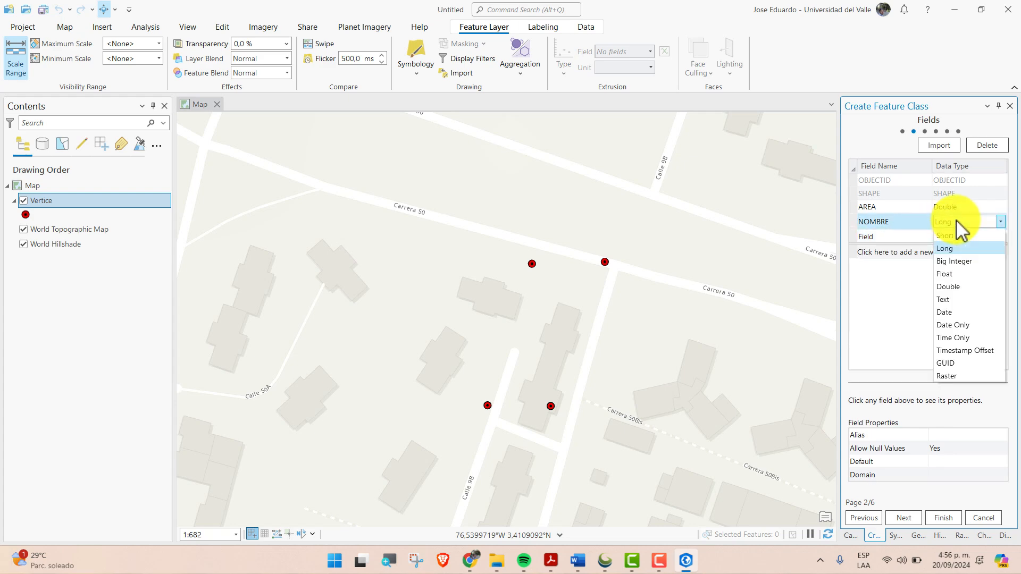
left_click(952, 299)
Delete the extra field with the default name Field from the field list
left_click(887, 238)
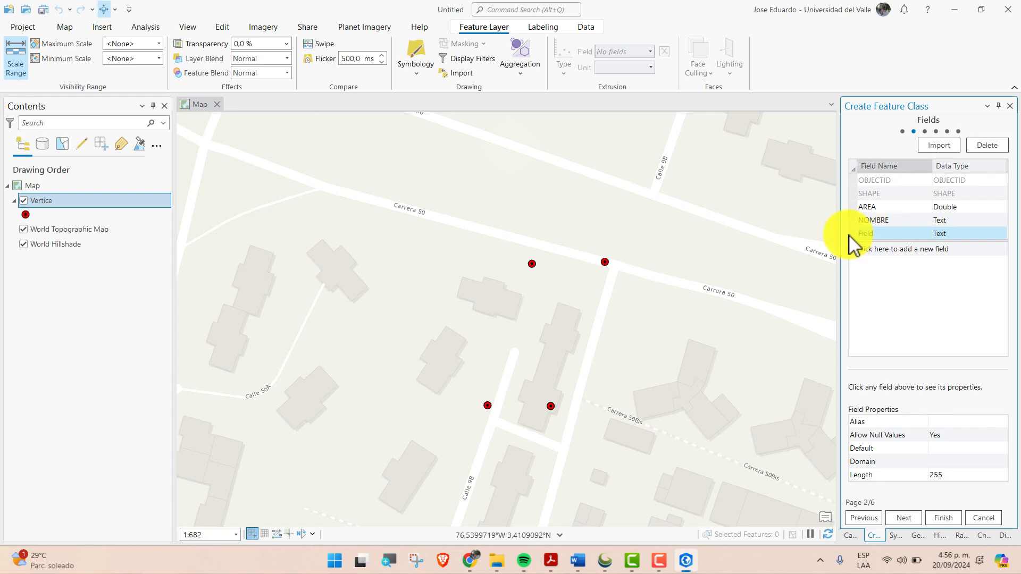
right_click(857, 235)
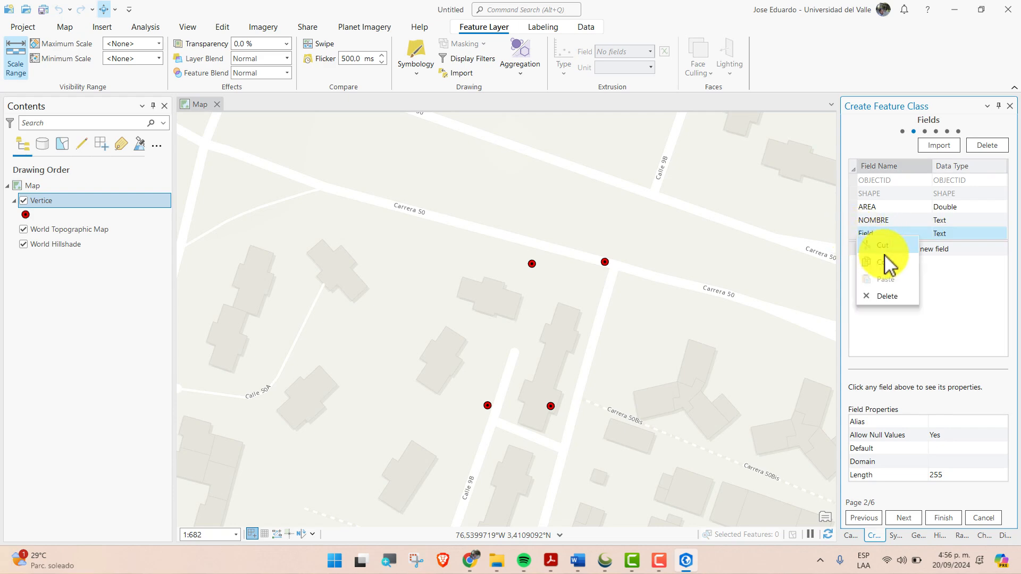
left_click(902, 301)
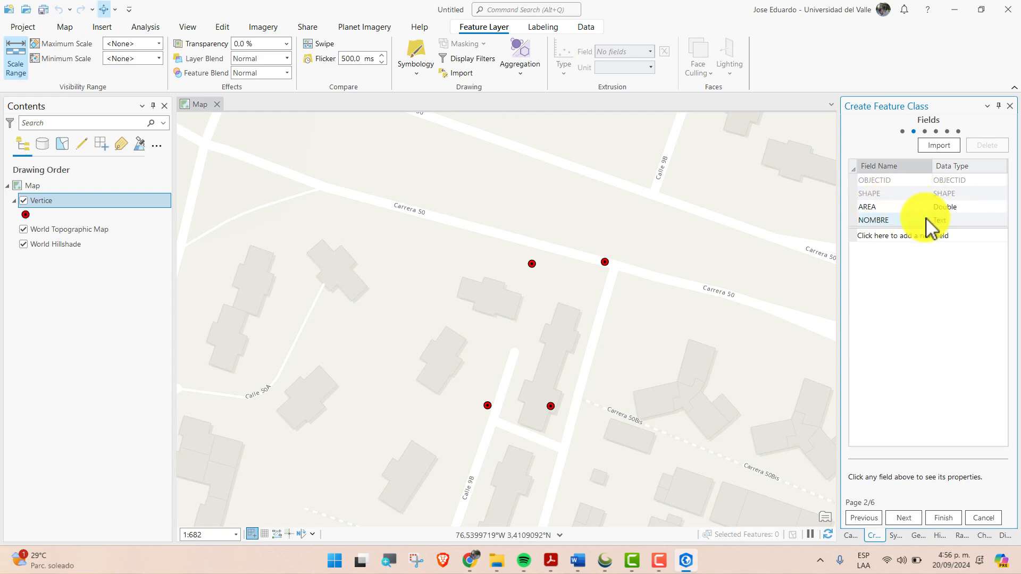
Proceed to the spatial reference settings and expand the UTM group of the projected coordinate systems
left_click(907, 515)
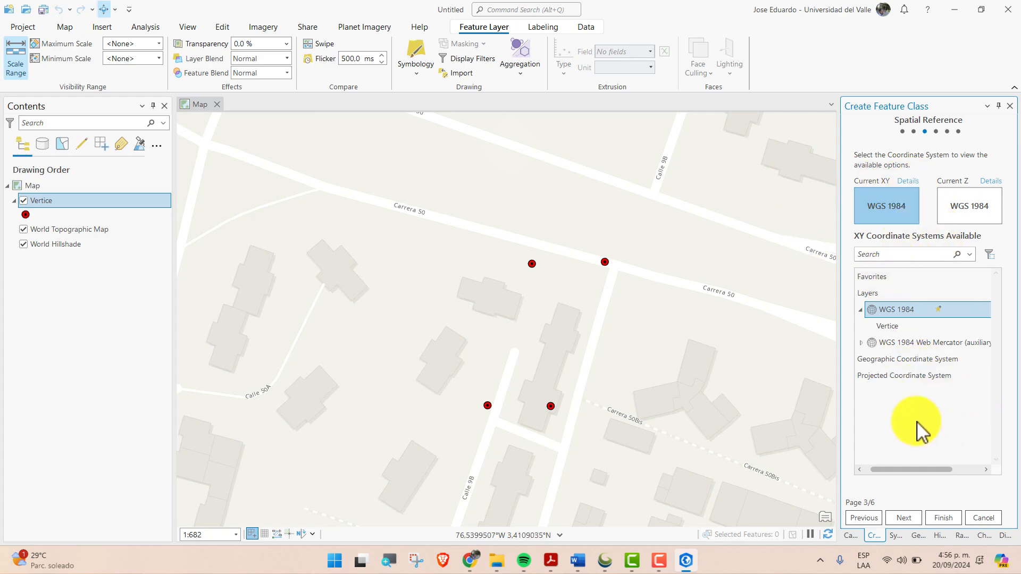
left_click(860, 376)
double_click(885, 374)
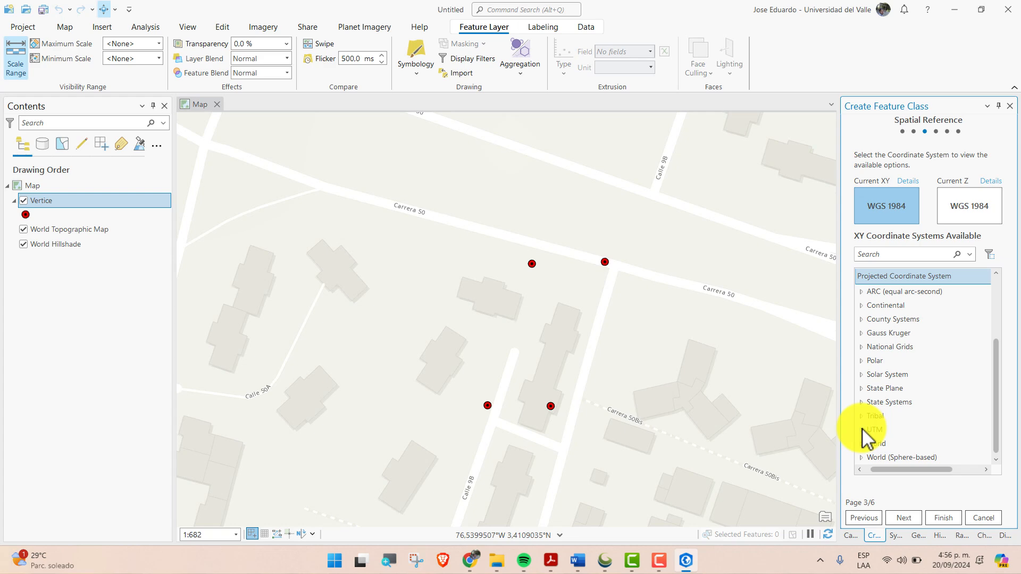
left_click(863, 429)
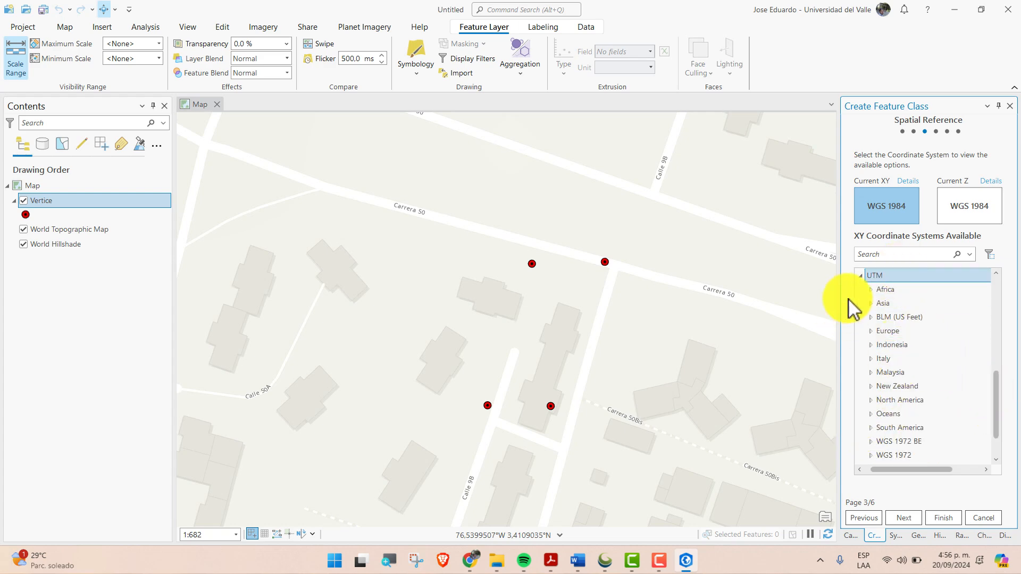
left_click_drag(993, 385, 1002, 303)
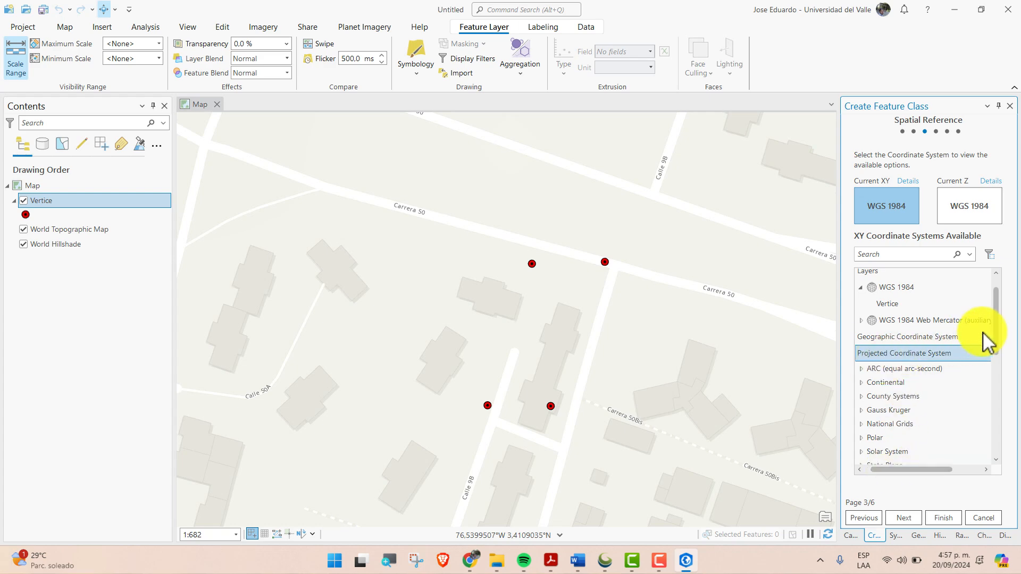
left_click_drag(997, 319, 996, 347)
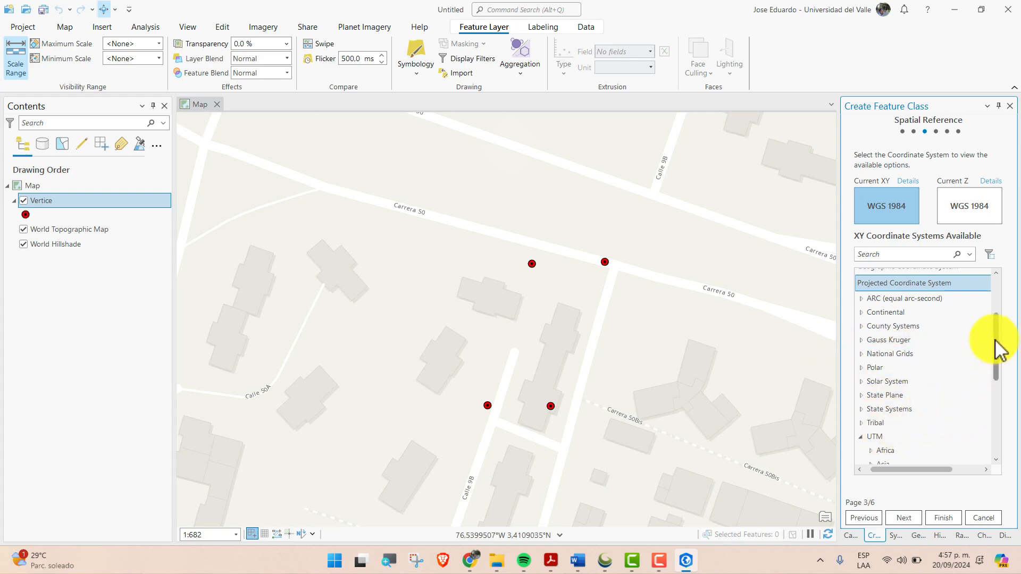
scroll(996, 366, "down", 3)
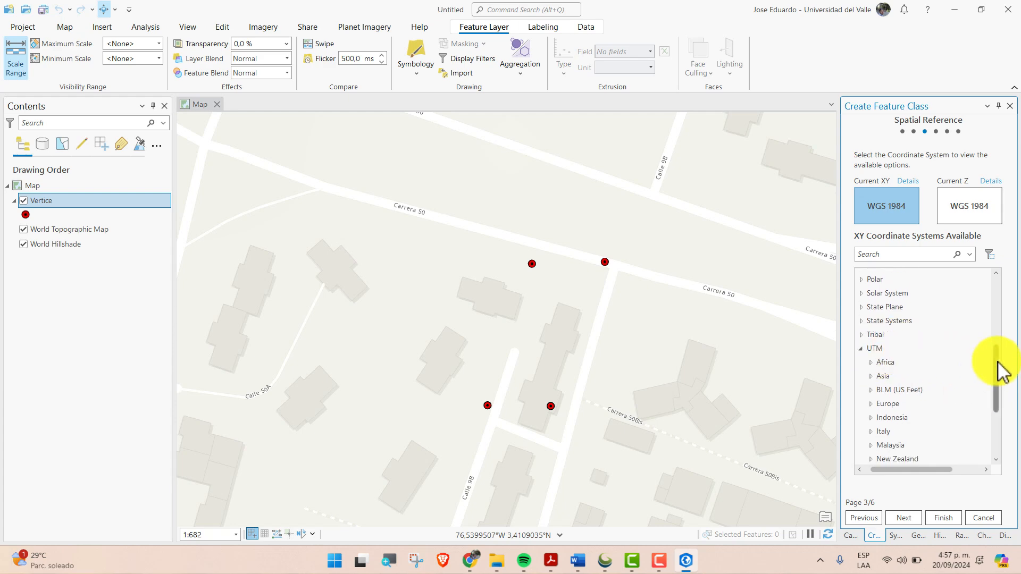
left_click_drag(994, 368, 996, 399)
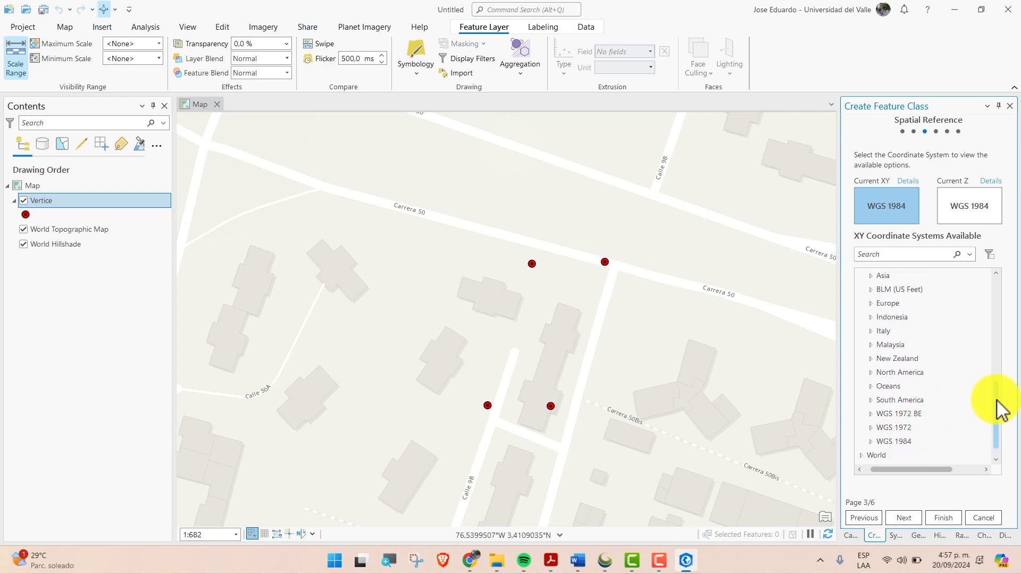
left_click_drag(997, 399, 992, 418)
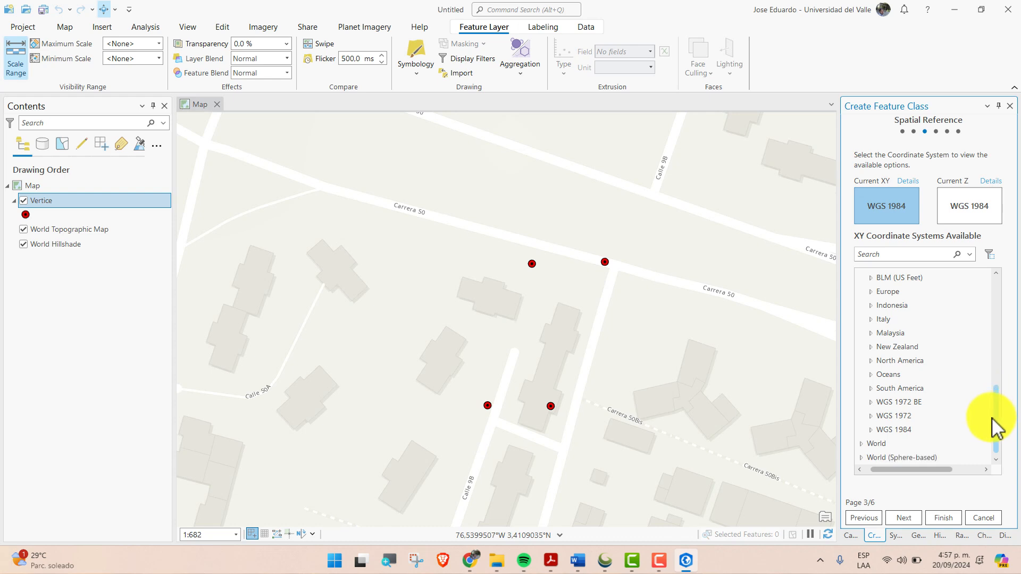
Set the XY coordinate system to WGS 1984 UTM Zone 18N from the WGS 1984 Northern Hemisphere group
left_click(869, 430)
left_click_drag(1003, 399, 995, 412)
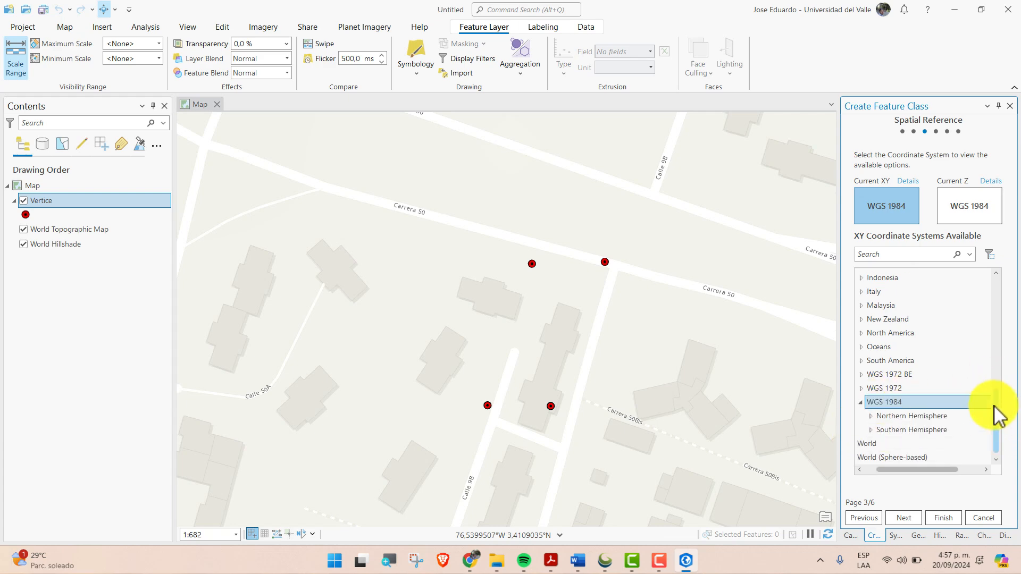
left_click(919, 419)
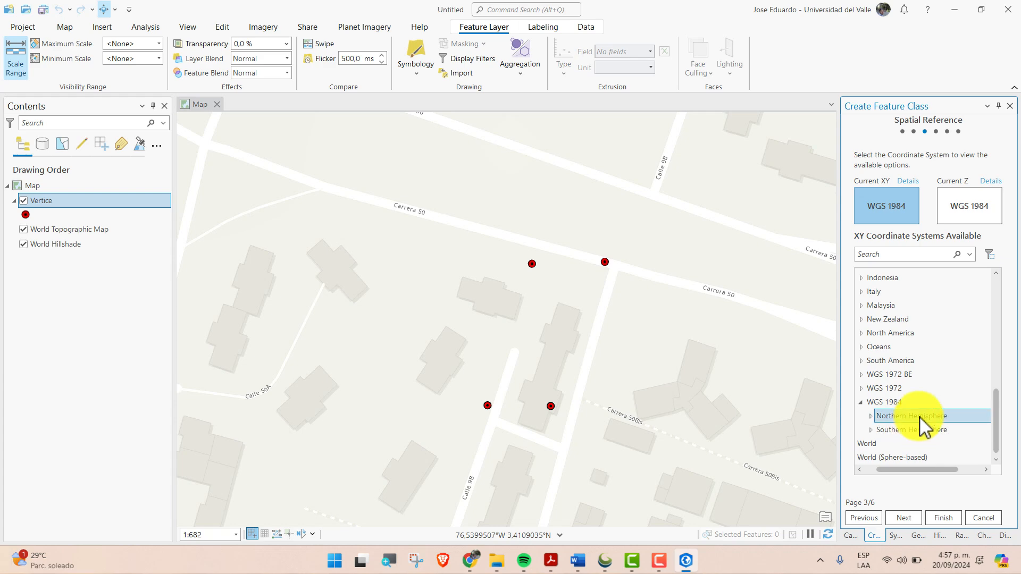
left_click(874, 415)
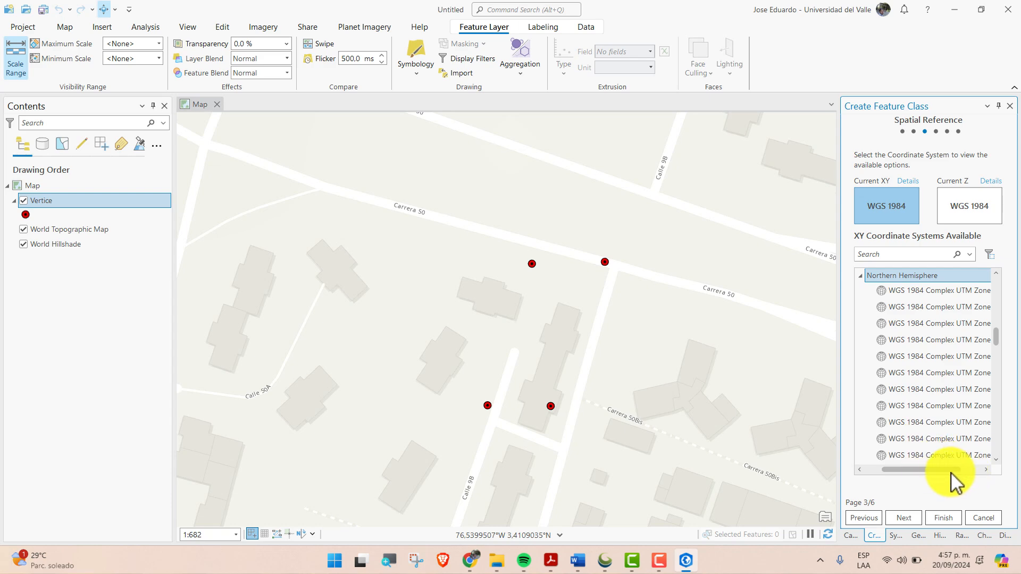
left_click_drag(957, 471, 975, 472)
left_click_drag(996, 342, 996, 378)
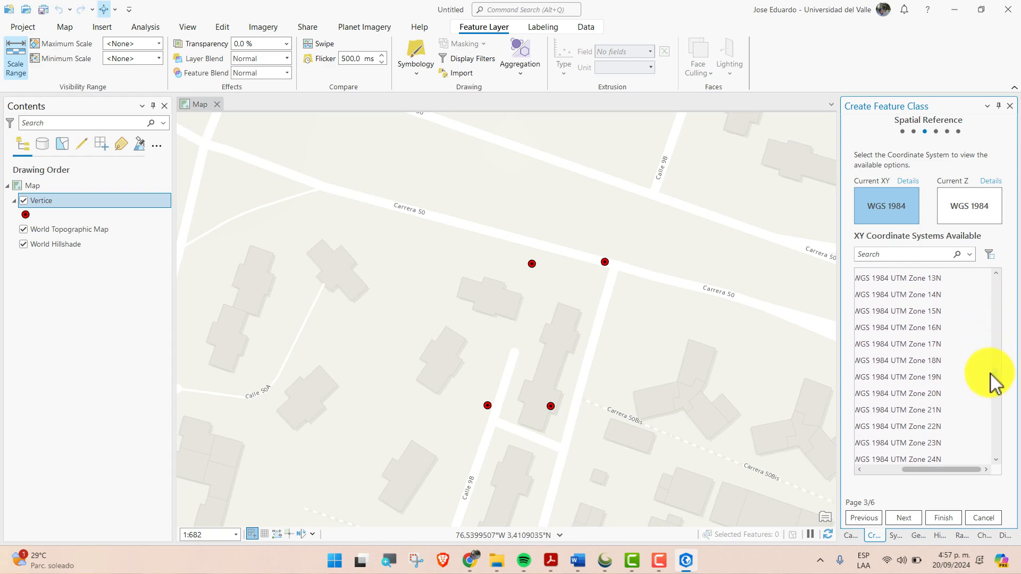
left_click(930, 370)
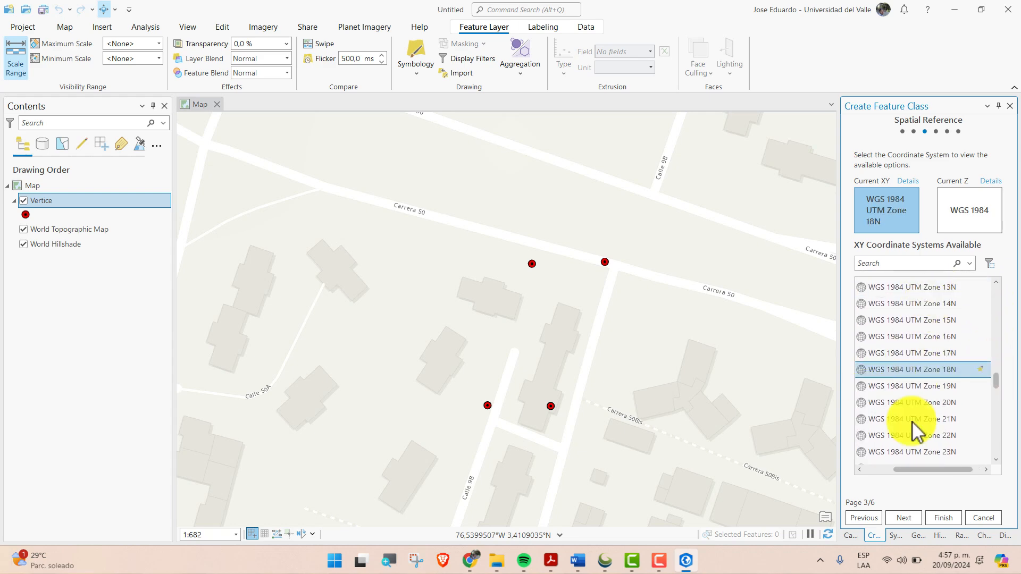
Accept the default tolerance, resolution and storage configuration, and finish creating the Predio feature class
left_click(904, 516)
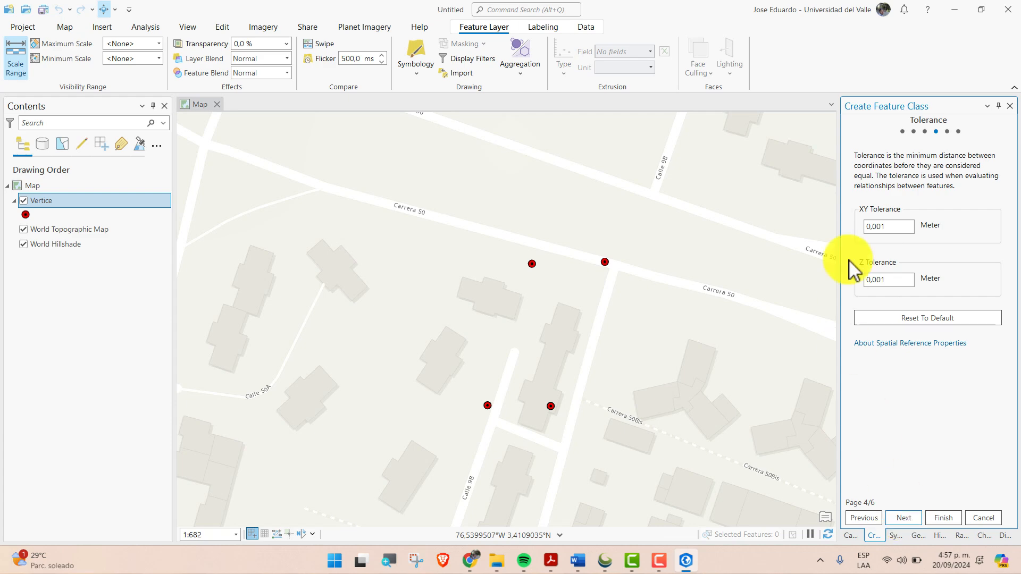
left_click(912, 522)
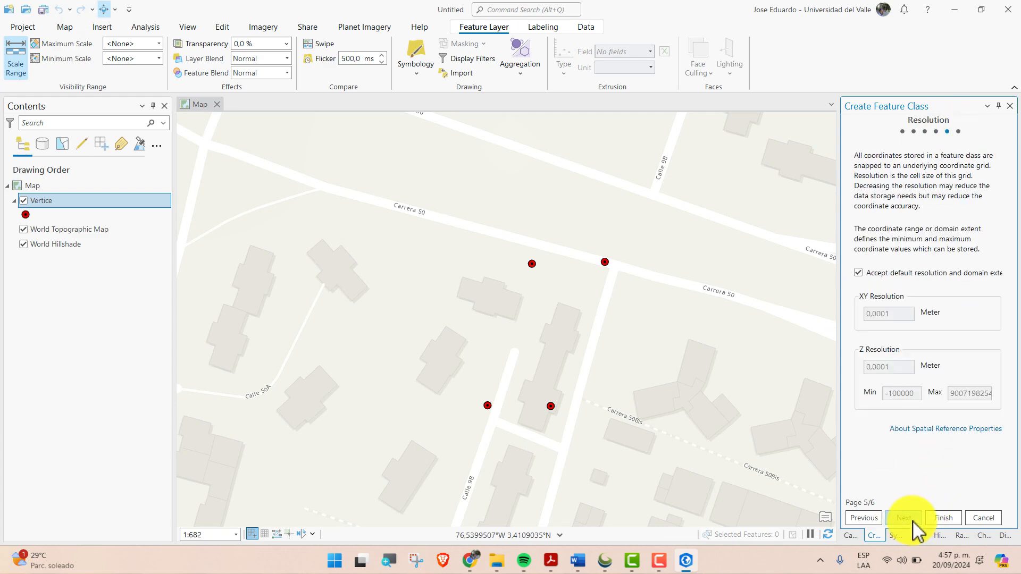
left_click(913, 521)
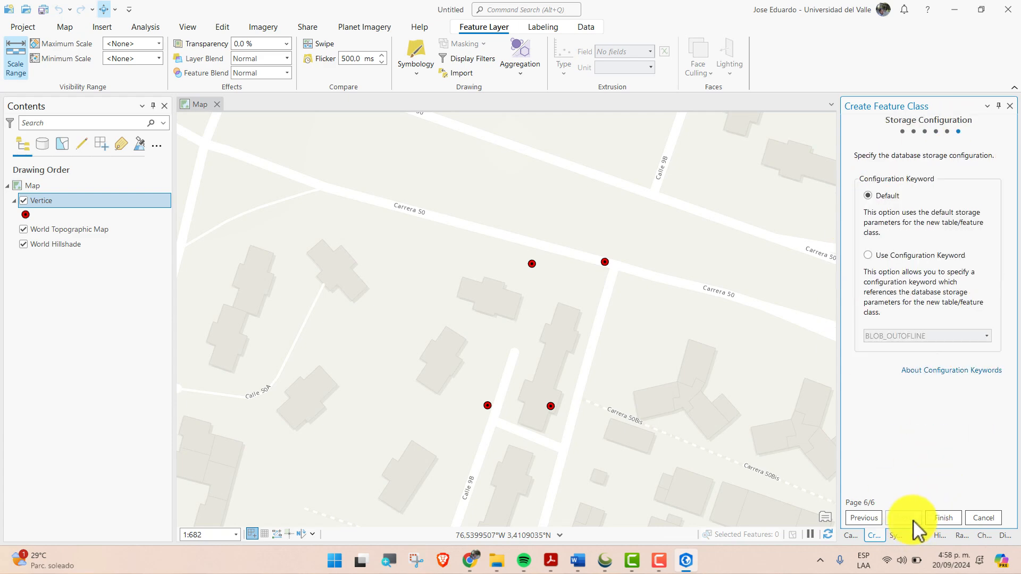
left_click(952, 515)
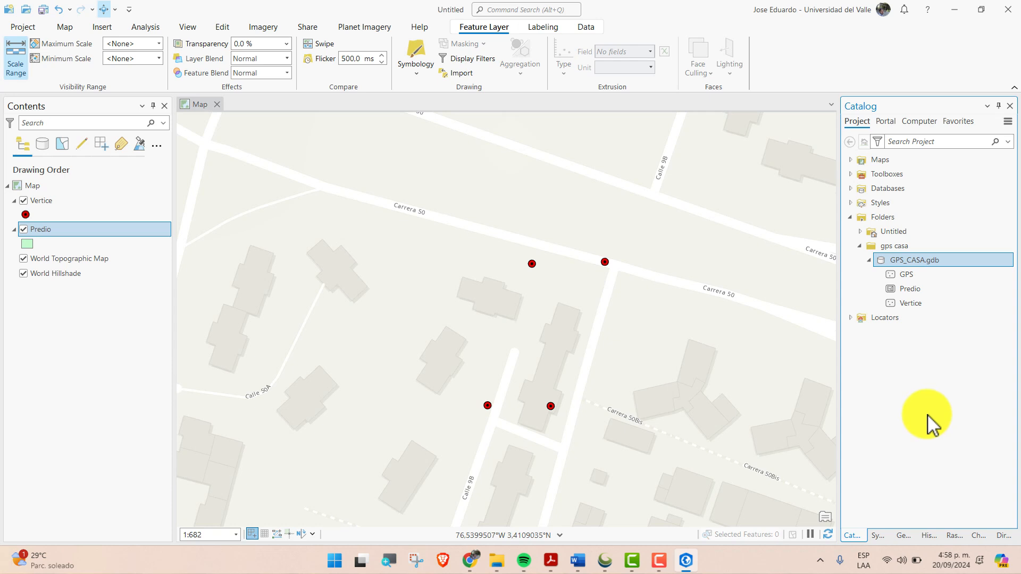
Create a four-sided polygon with the Predio template, snapping its corners to the four Vertice points on the map
left_click(908, 289)
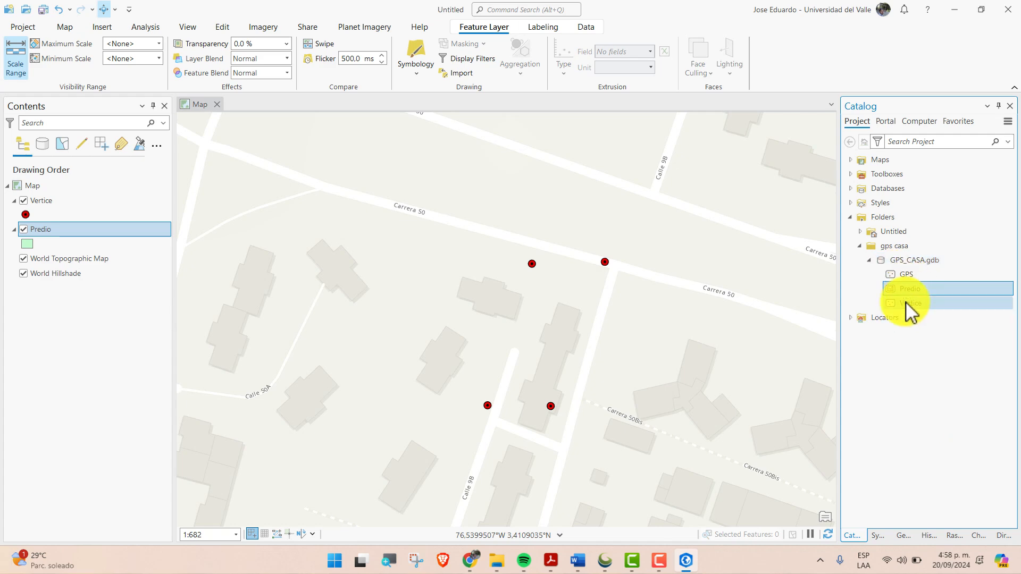
left_click(222, 28)
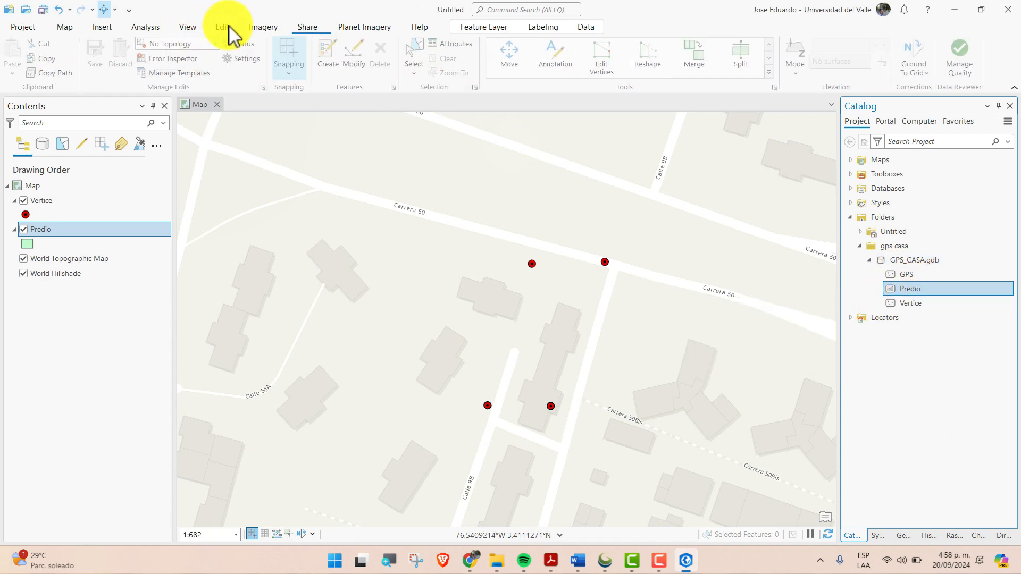
left_click(332, 56)
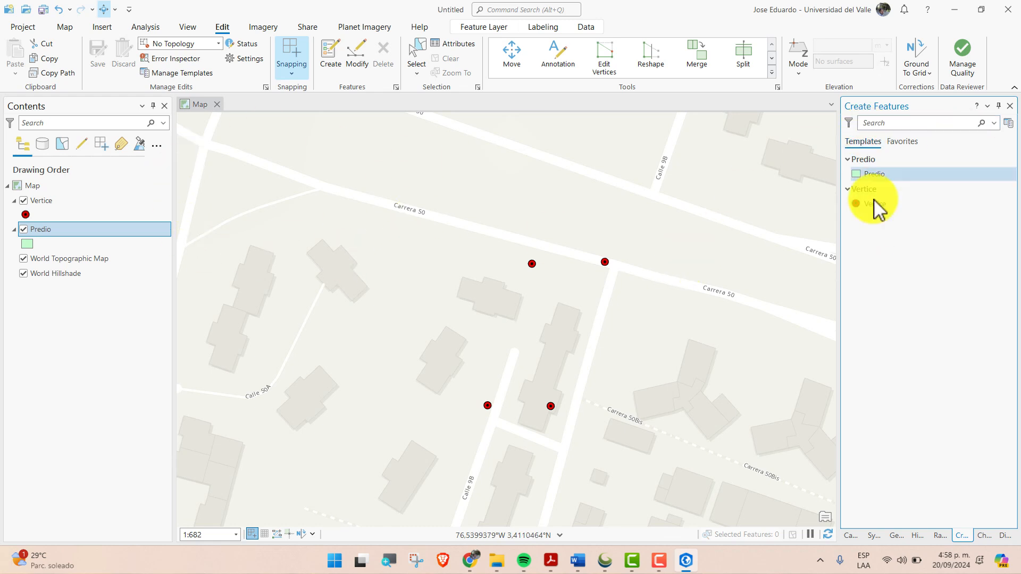
left_click(893, 175)
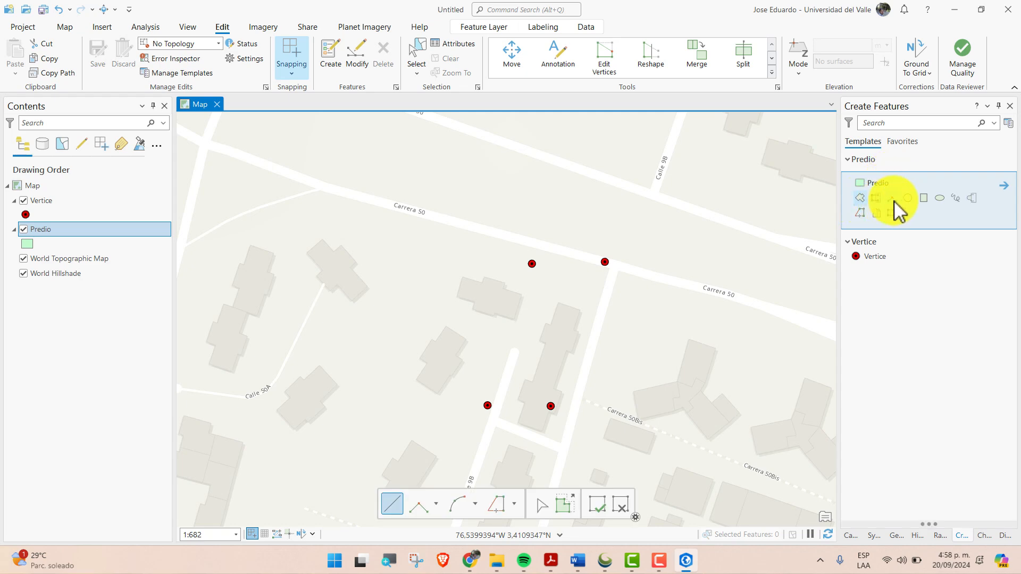
left_click(860, 197)
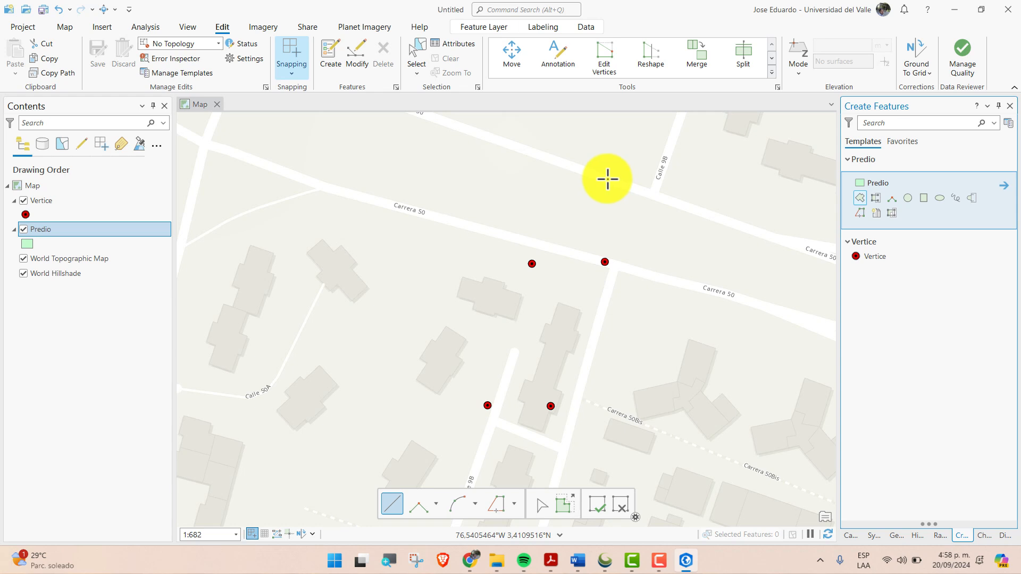
left_click(613, 247)
left_click(532, 262)
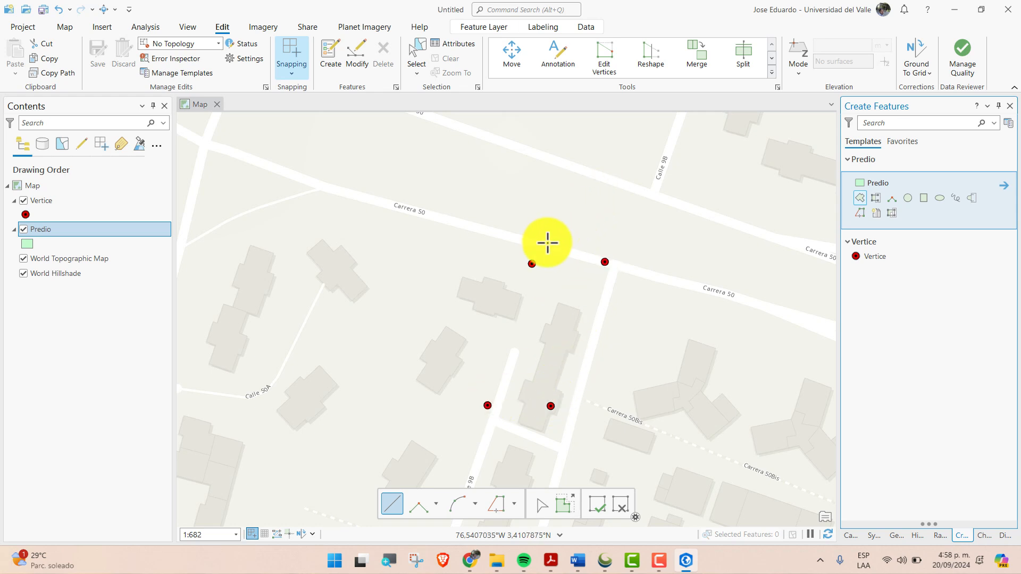
left_click(534, 263)
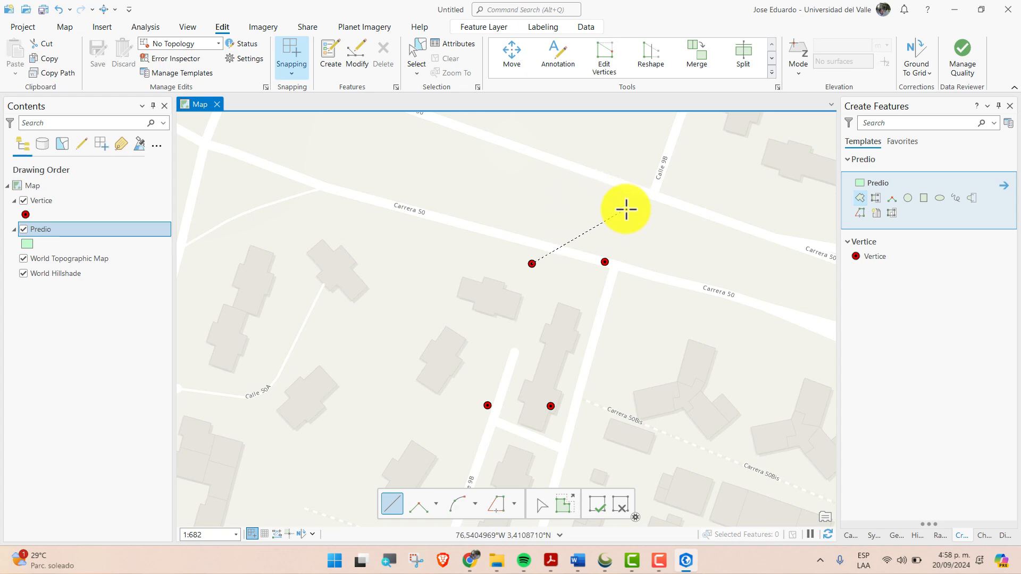
left_click(607, 261)
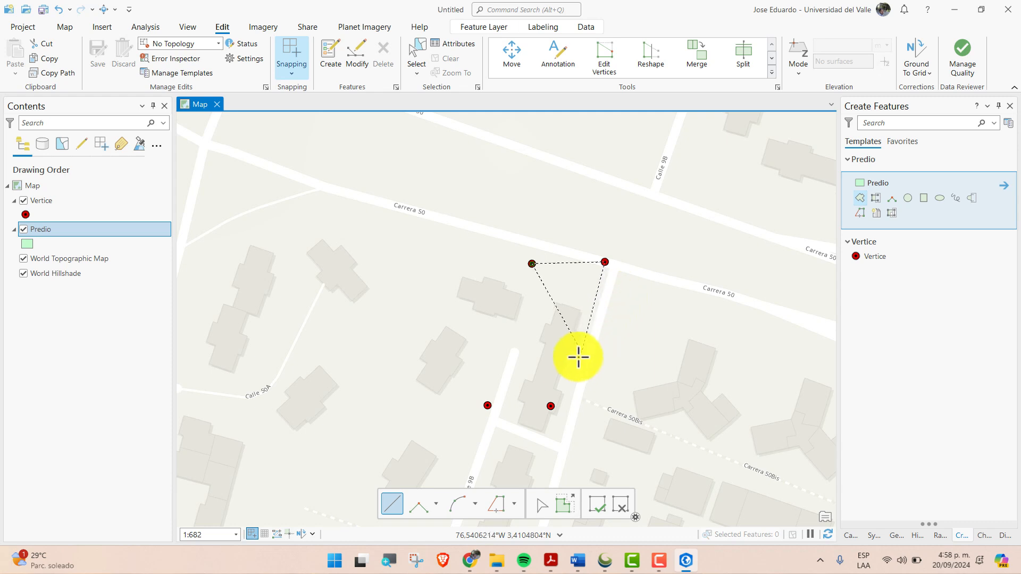
left_click(551, 410)
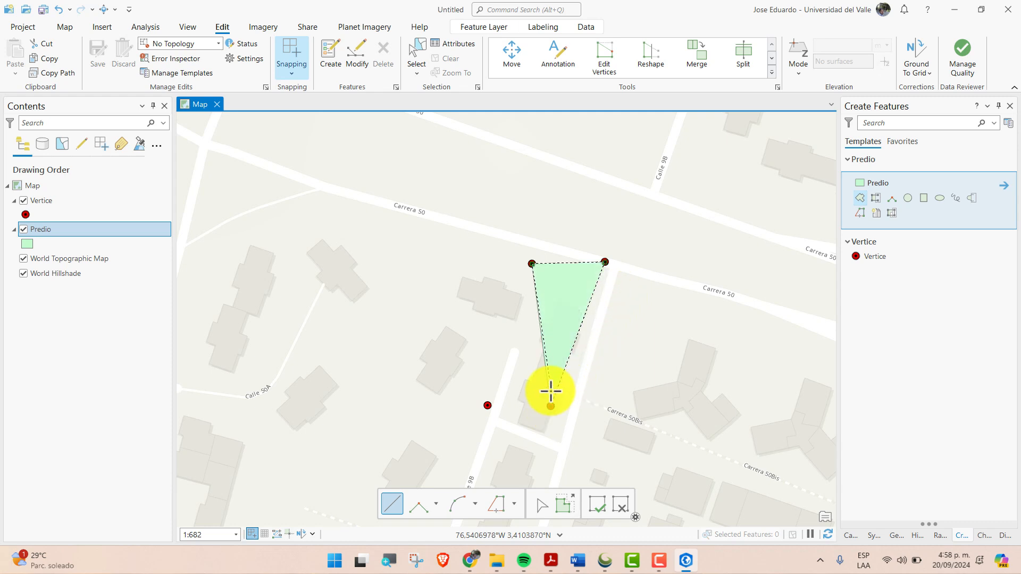
left_click(485, 405)
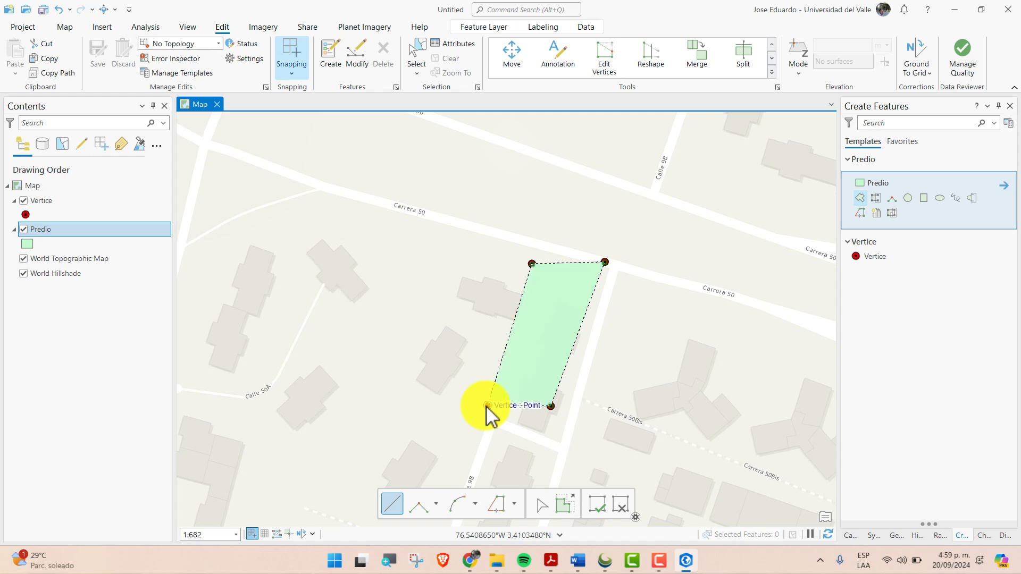
key("F2")
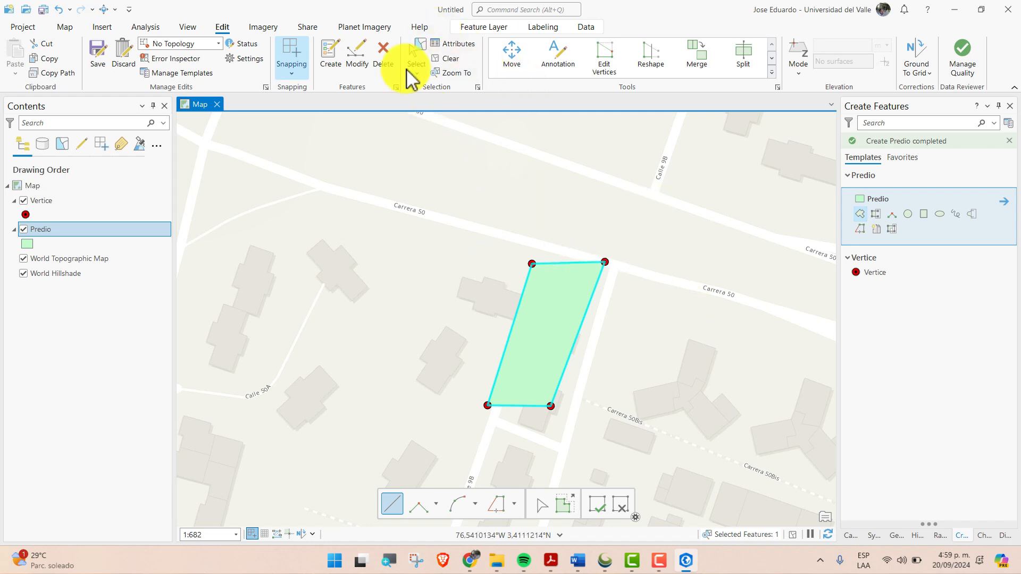
Clear the selection of the new Predio polygon and save the edits
left_click(451, 60)
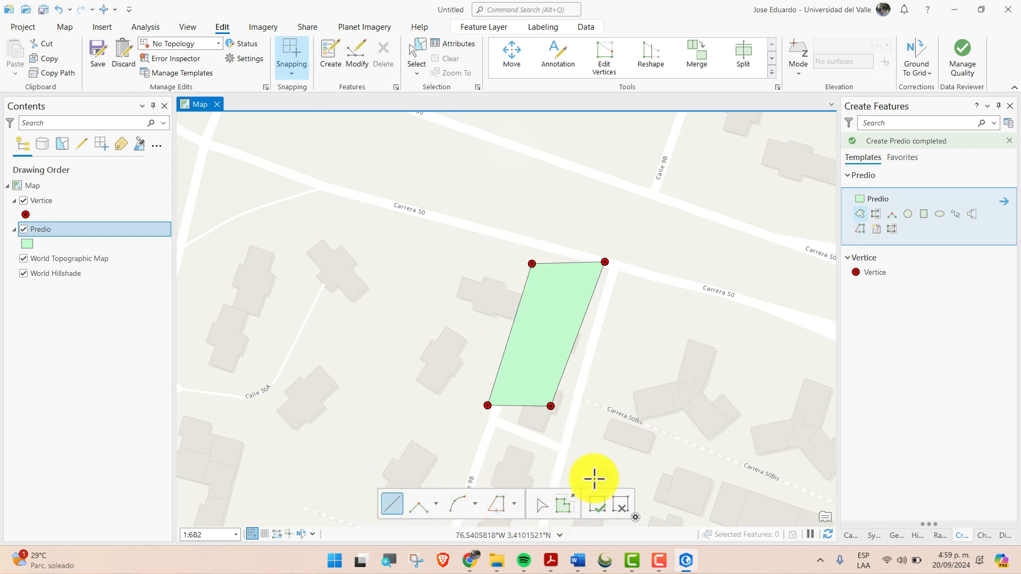
left_click(601, 504)
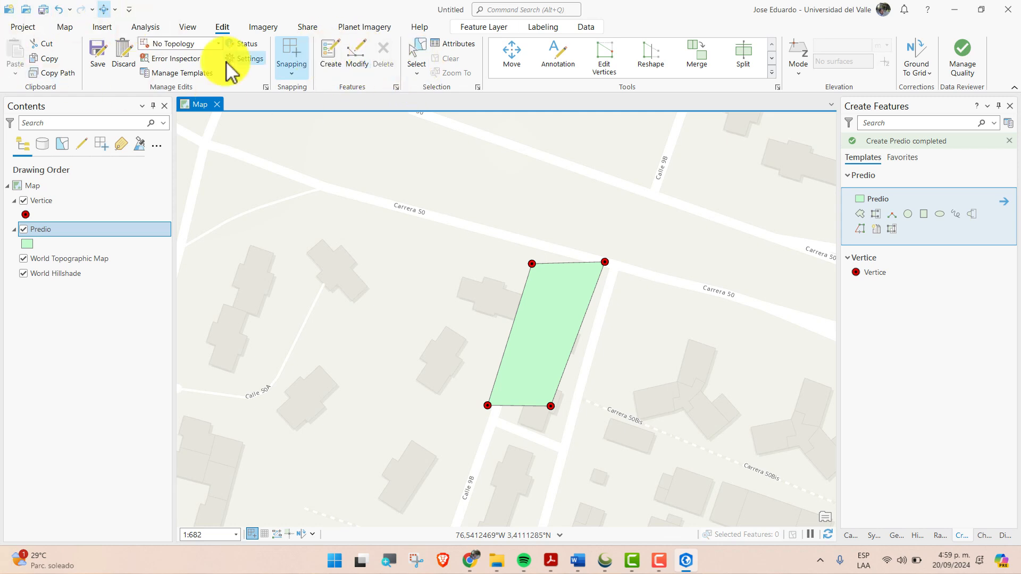
left_click(97, 54)
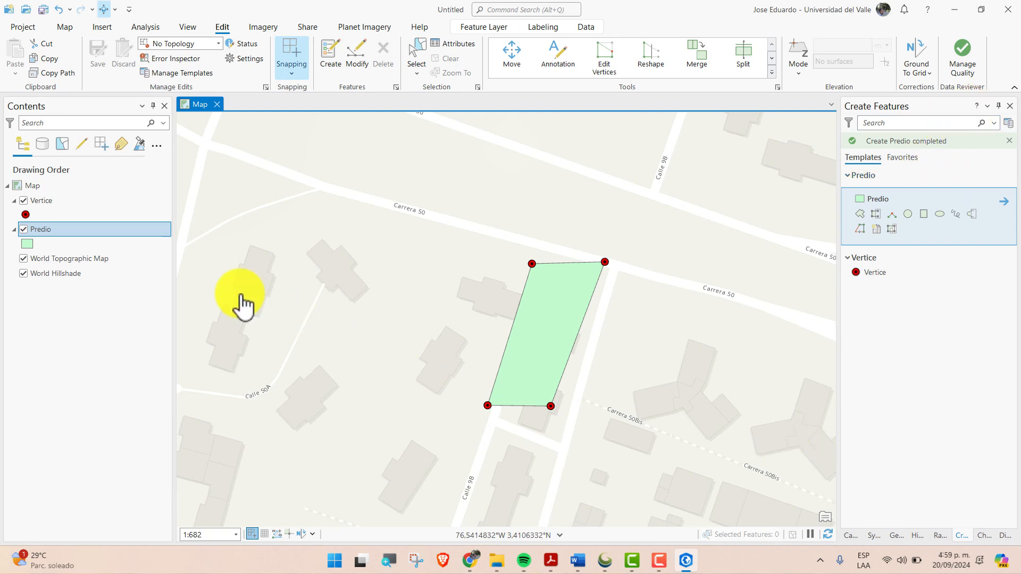
Open the Predio layer's attribute table with wider AREA and NOMBRE columns, and set the polygon's NOMBRE to CASA
right_click(55, 235)
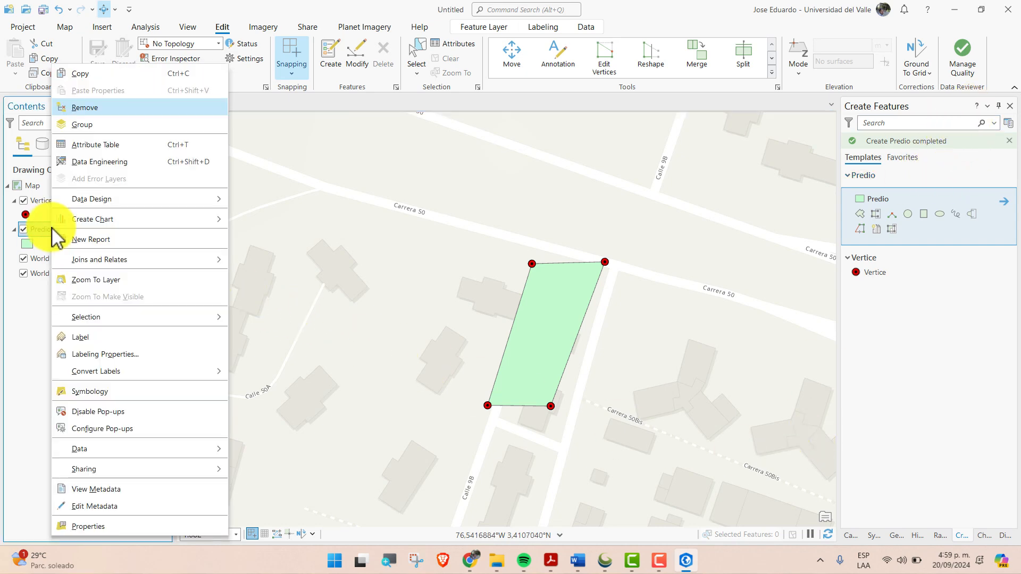
left_click(139, 145)
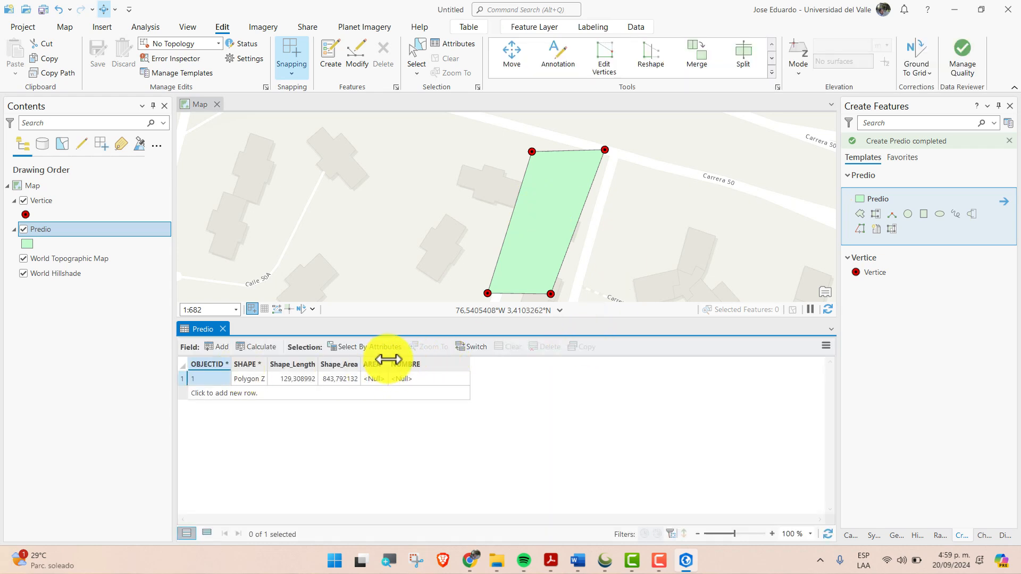
left_click_drag(402, 363, 405, 363)
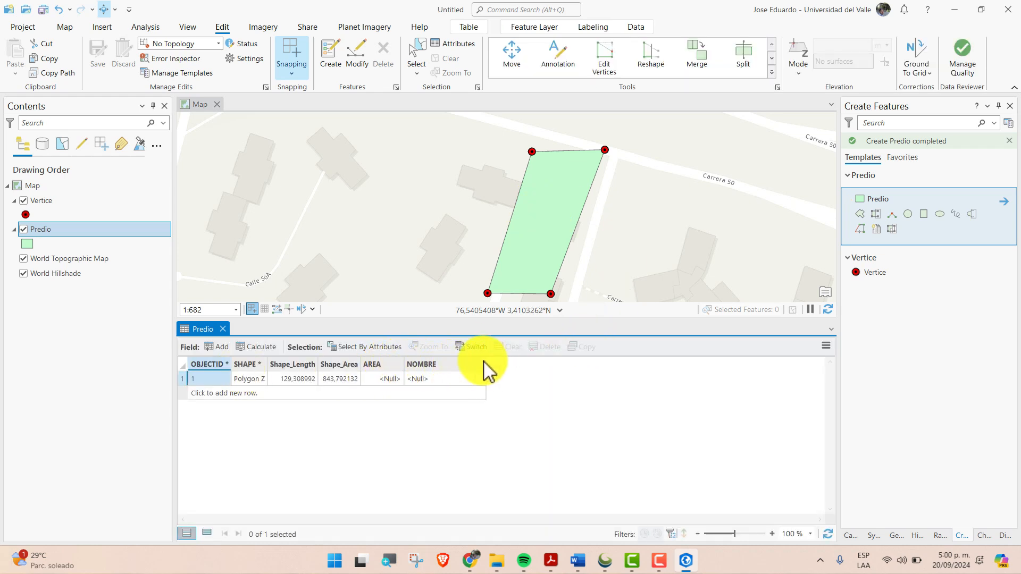
left_click_drag(485, 361, 500, 362)
double_click(442, 374)
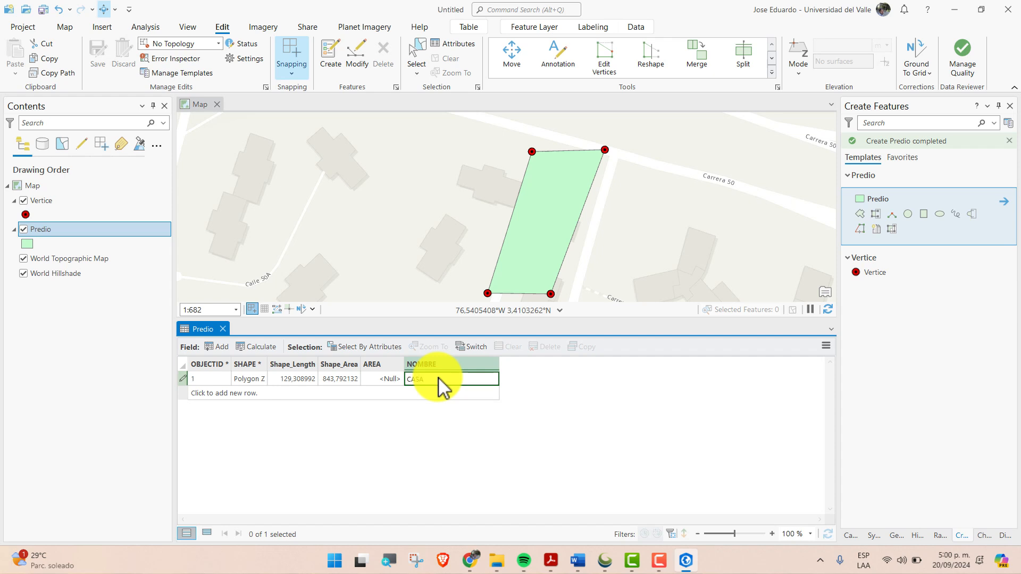
Commit the CASA entry and open Calculate Geometry for the AREA field of the Predio table
key("Return")
left_click(391, 380)
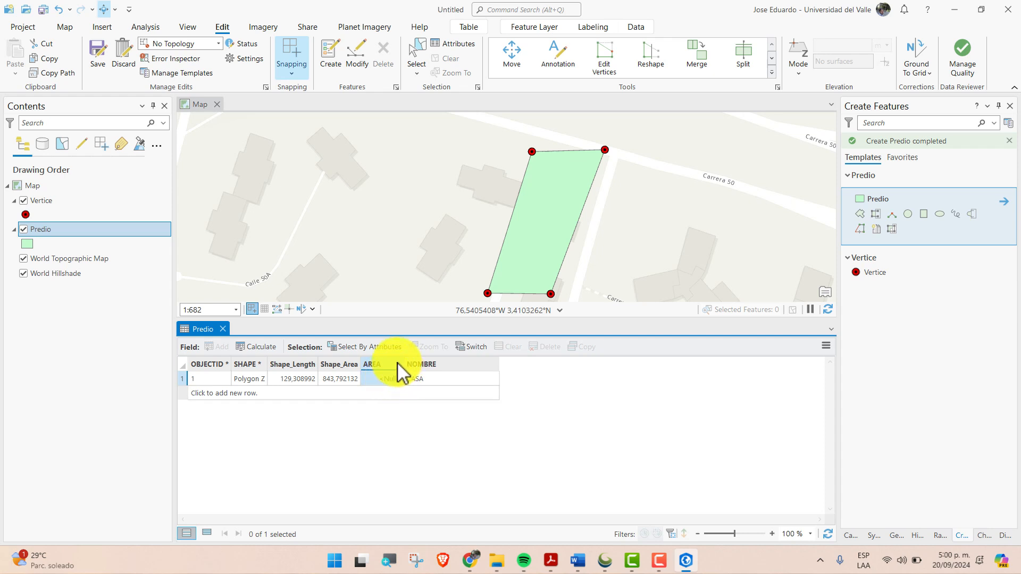
right_click(398, 364)
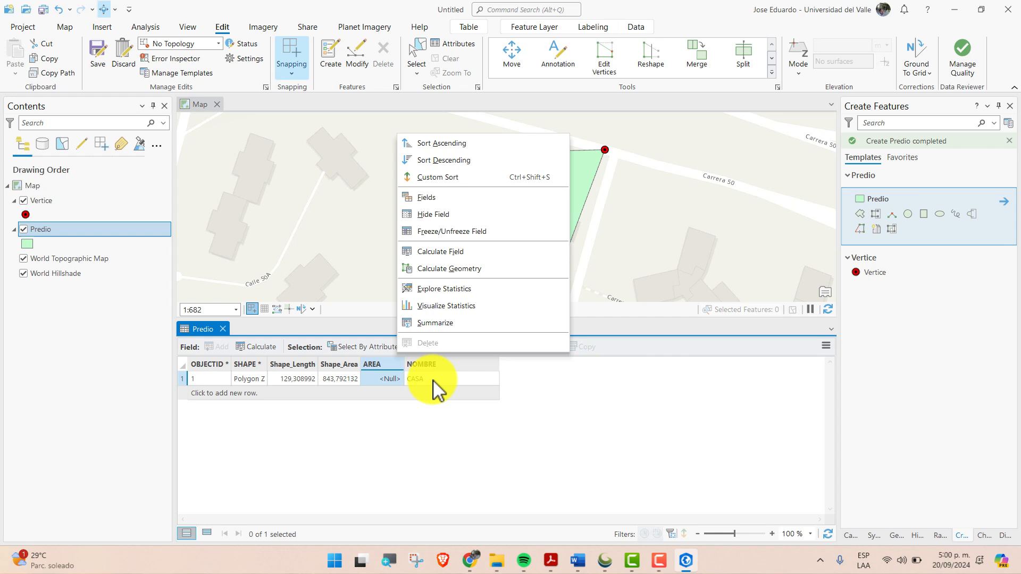
left_click(392, 385)
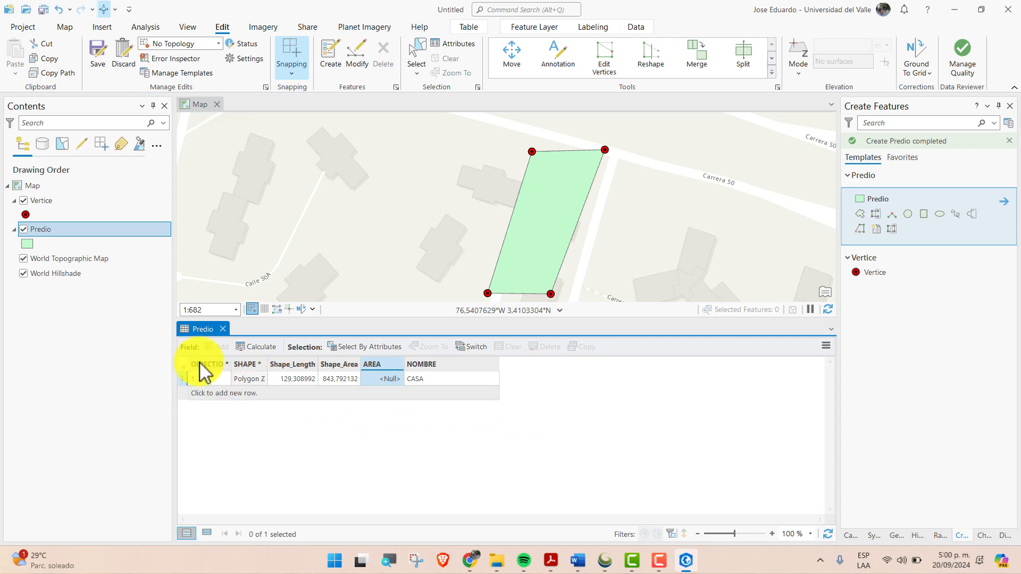
right_click(386, 364)
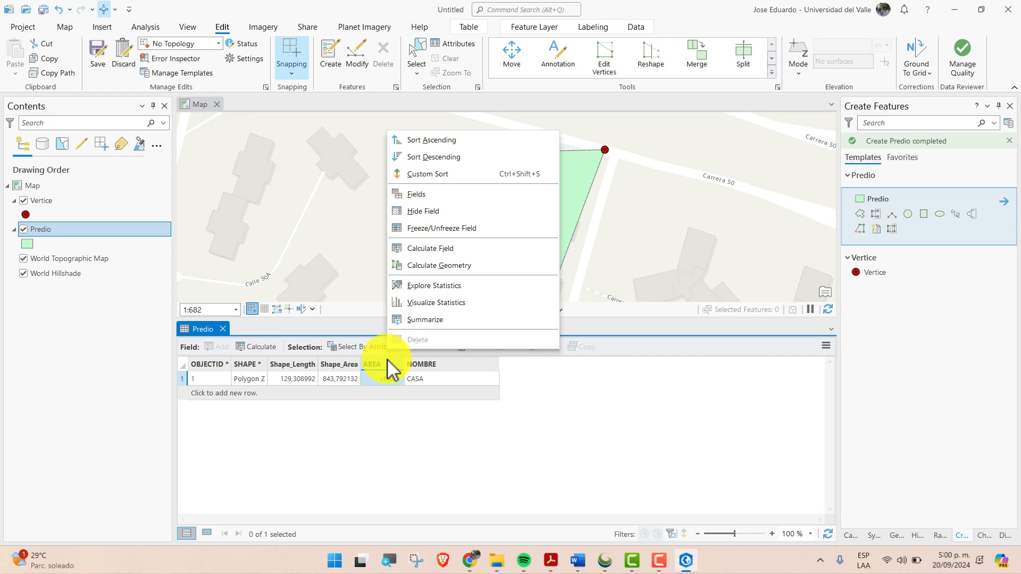
left_click(471, 266)
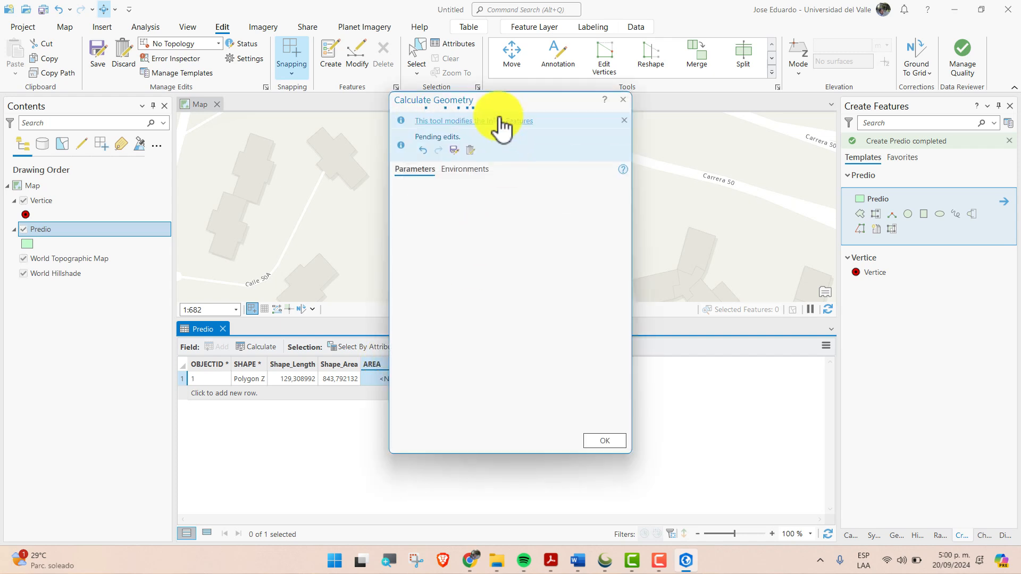
left_click_drag(497, 105, 656, 127)
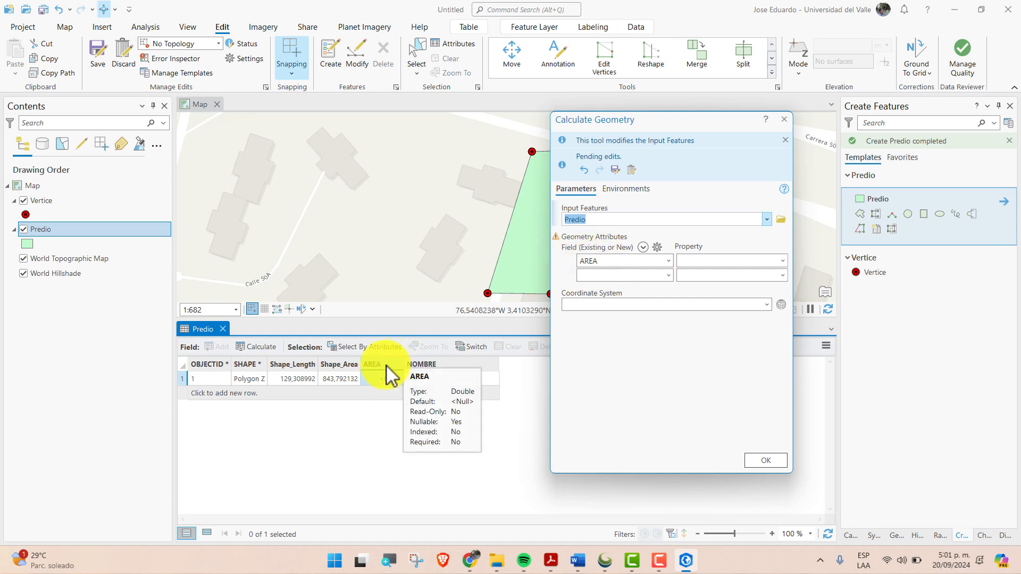
Calculate the AREA field with the Area property in Hectares, using the coordinate system of the Predio layer
left_click(782, 261)
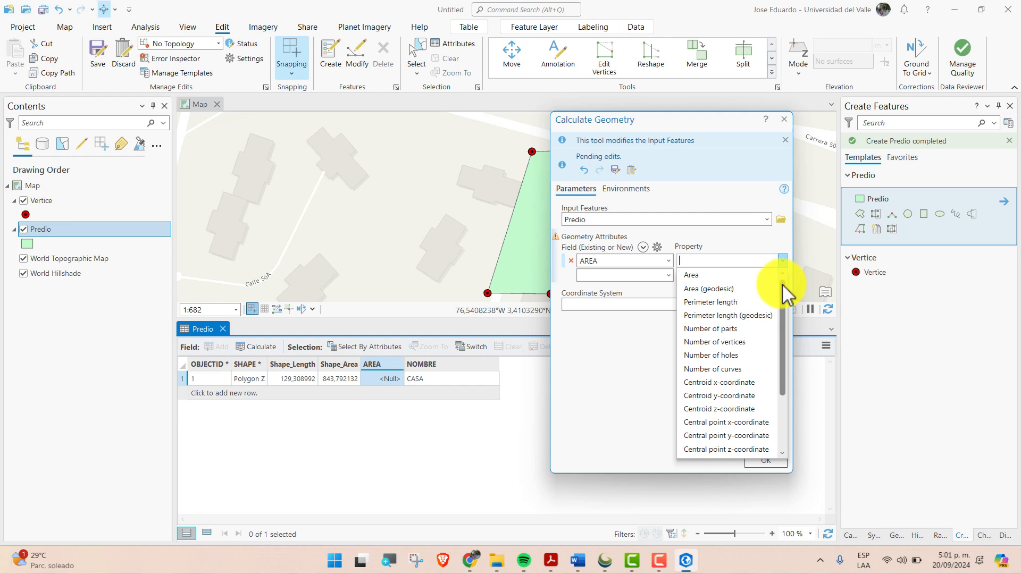
mouse_move(783, 280)
left_mouse_down()
mouse_move(778, 366)
mouse_move(782, 281)
left_mouse_up()
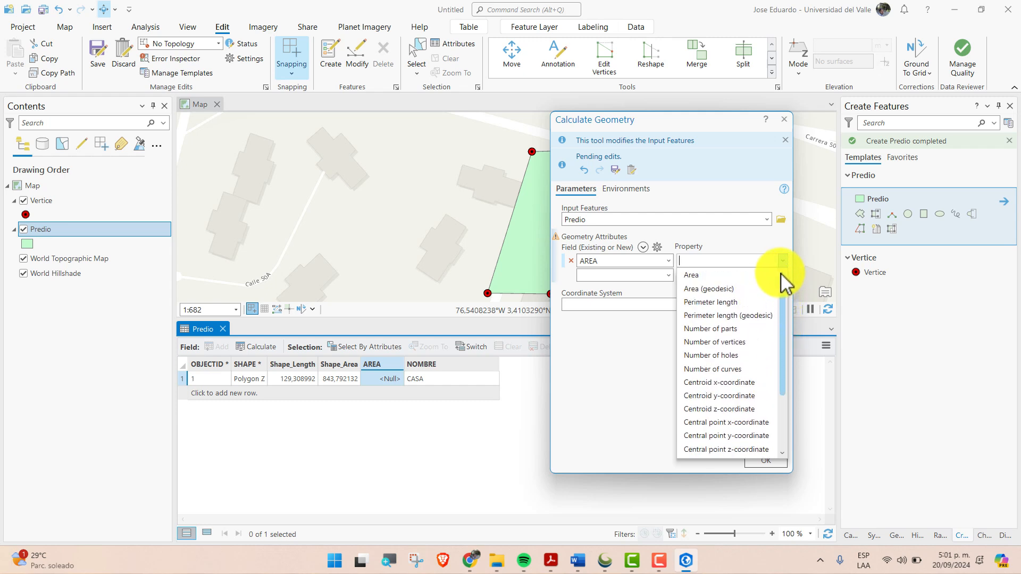
left_click(712, 275)
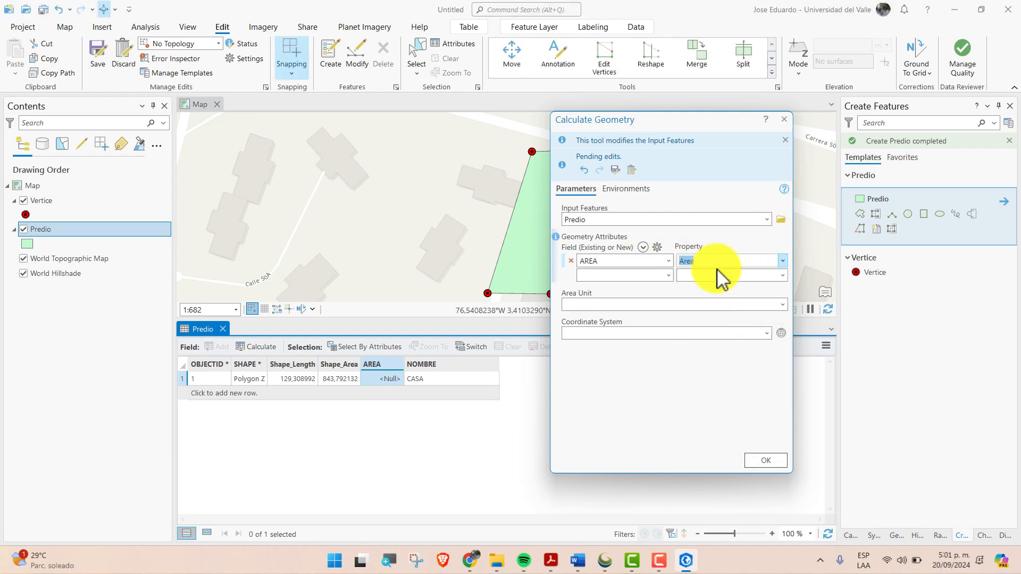
left_click(782, 305)
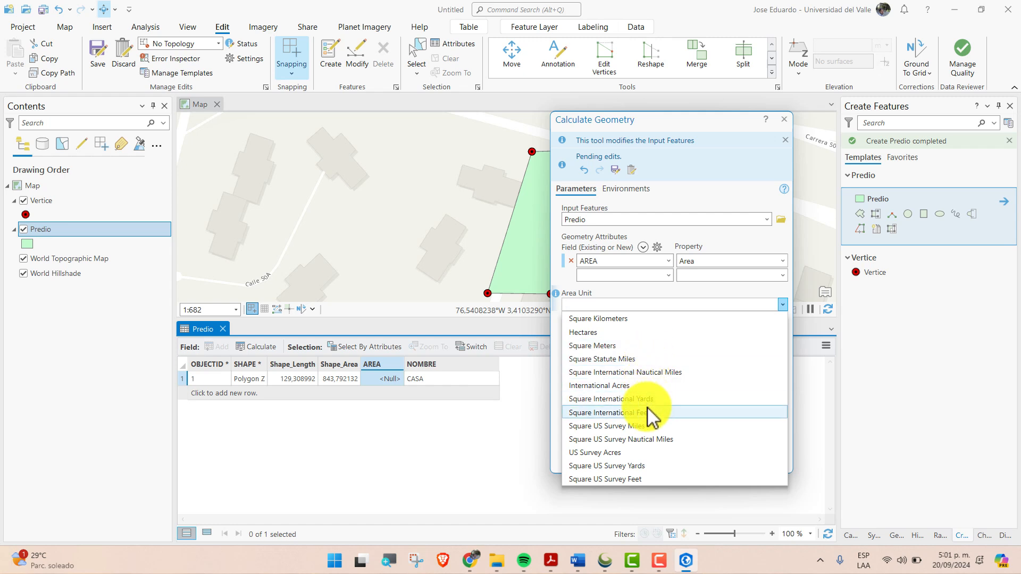
left_click(634, 332)
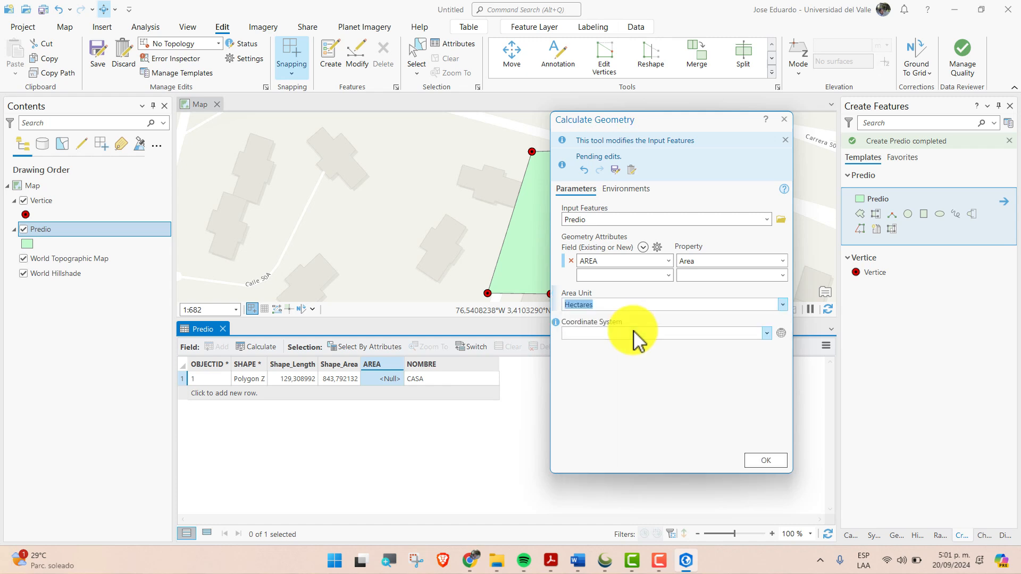
left_click(767, 333)
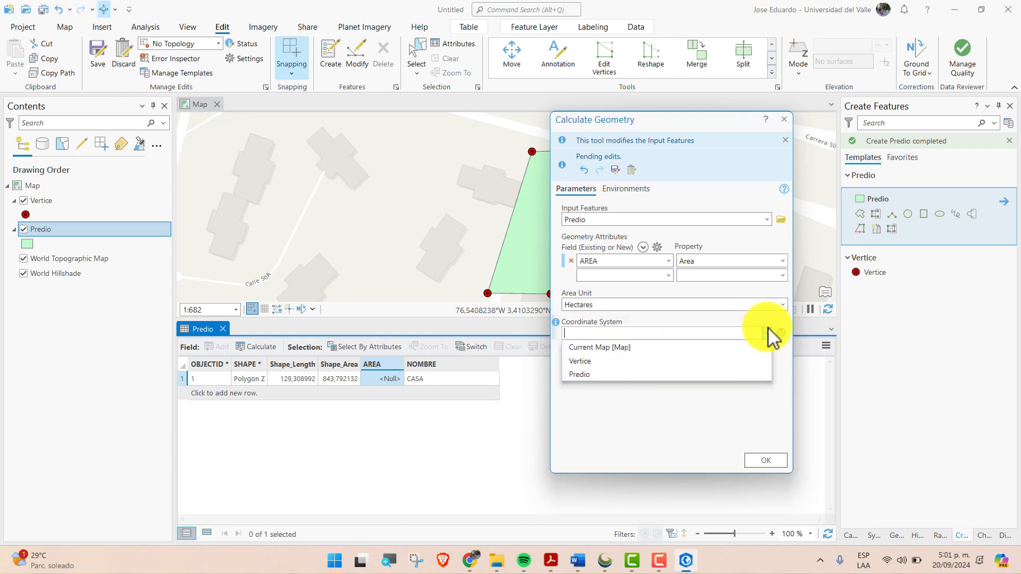
left_click(589, 375)
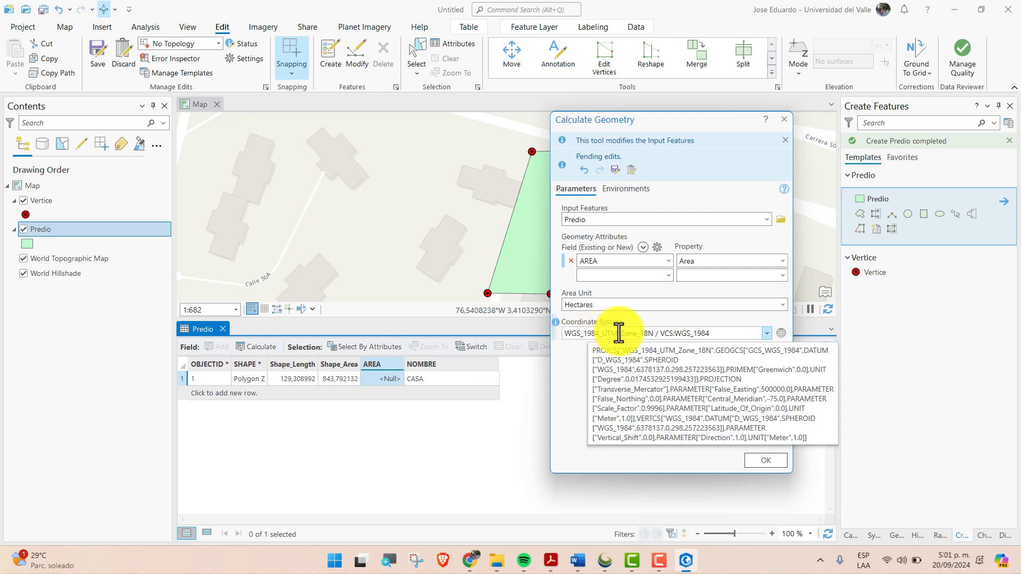
left_click(769, 458)
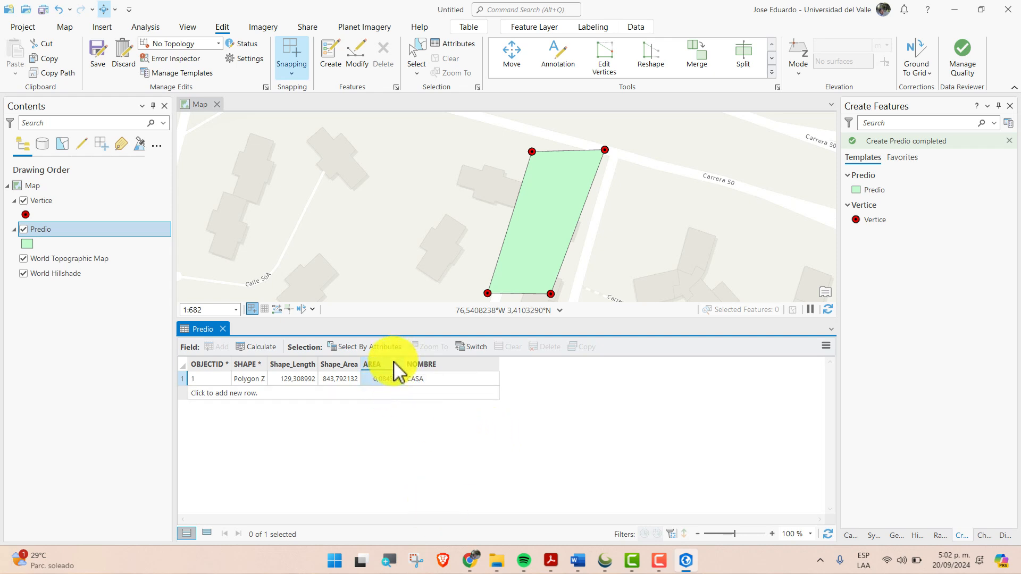
Recalculate the geometry of the Predio table's AREA field with Square Meters as the area unit
right_click(397, 363)
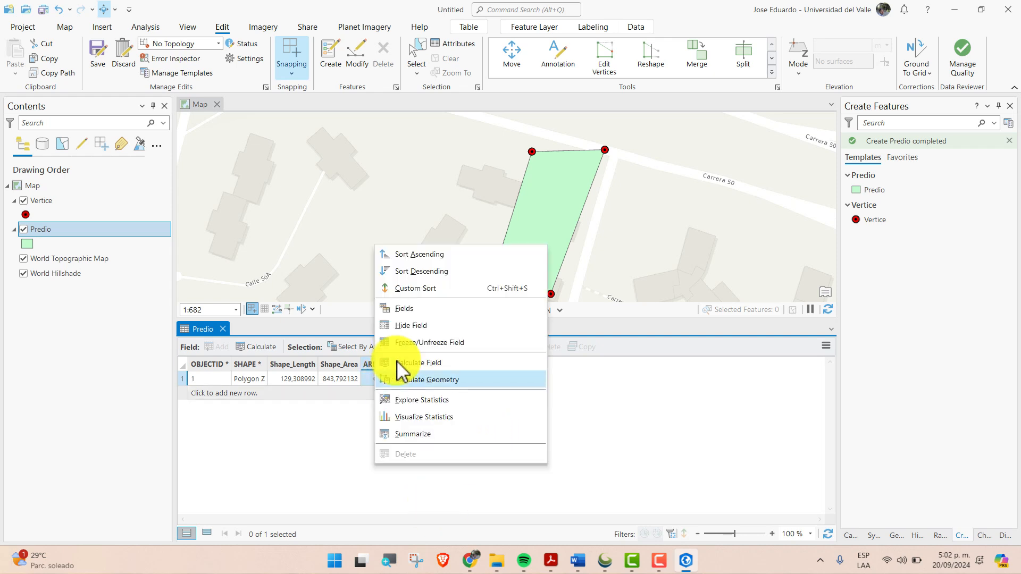
left_click(455, 379)
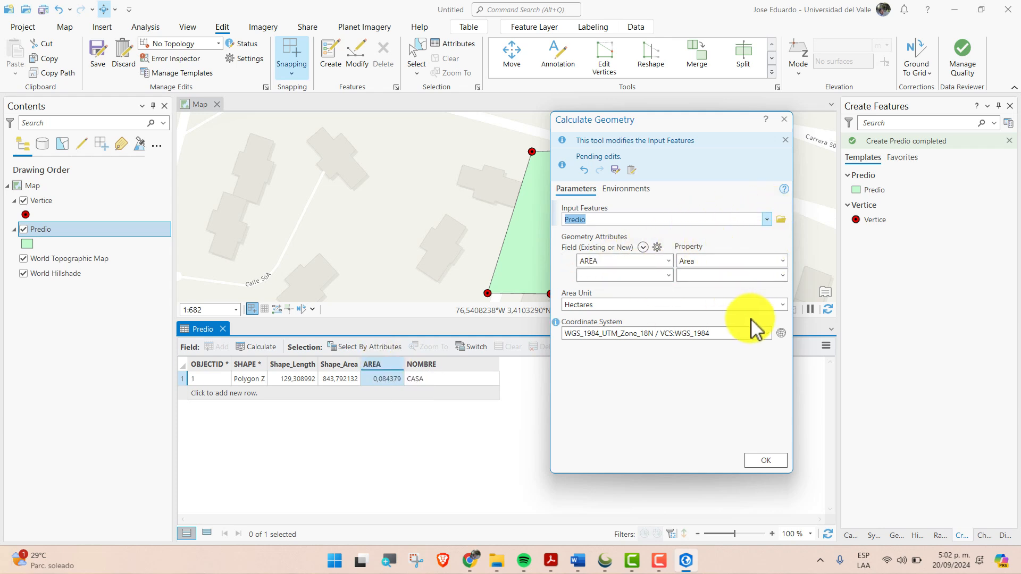
left_click(784, 306)
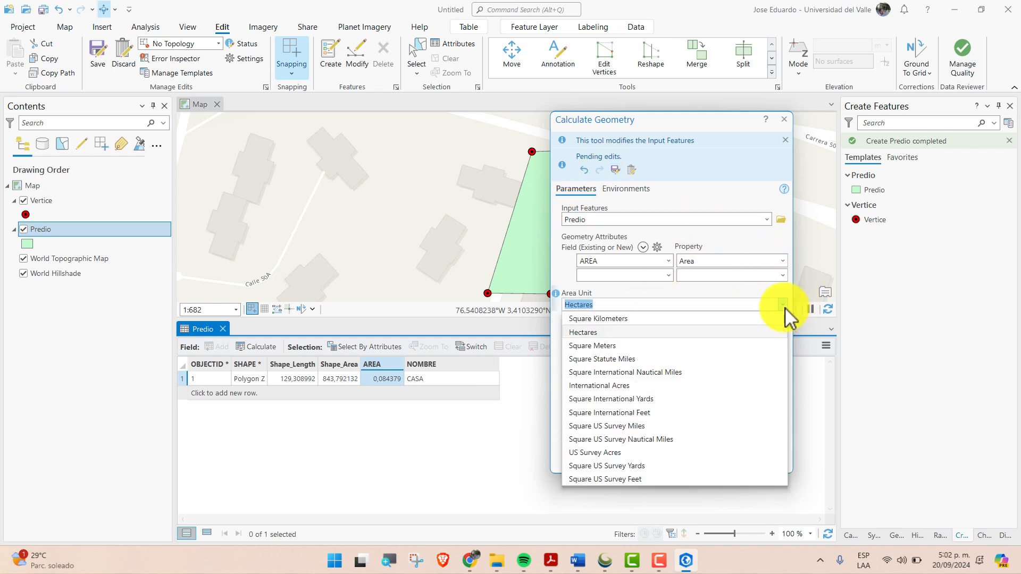
left_click(629, 344)
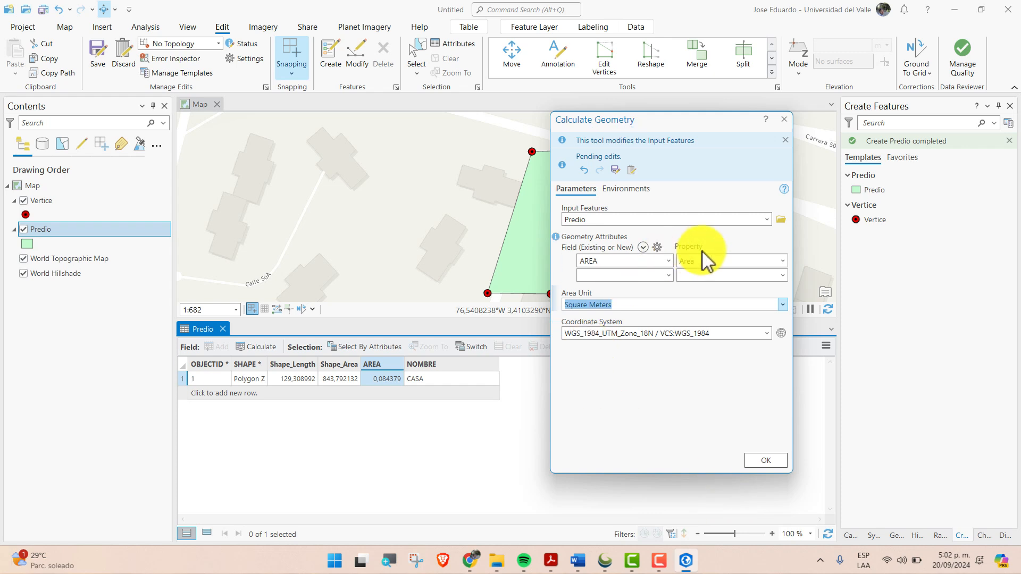
left_click(767, 462)
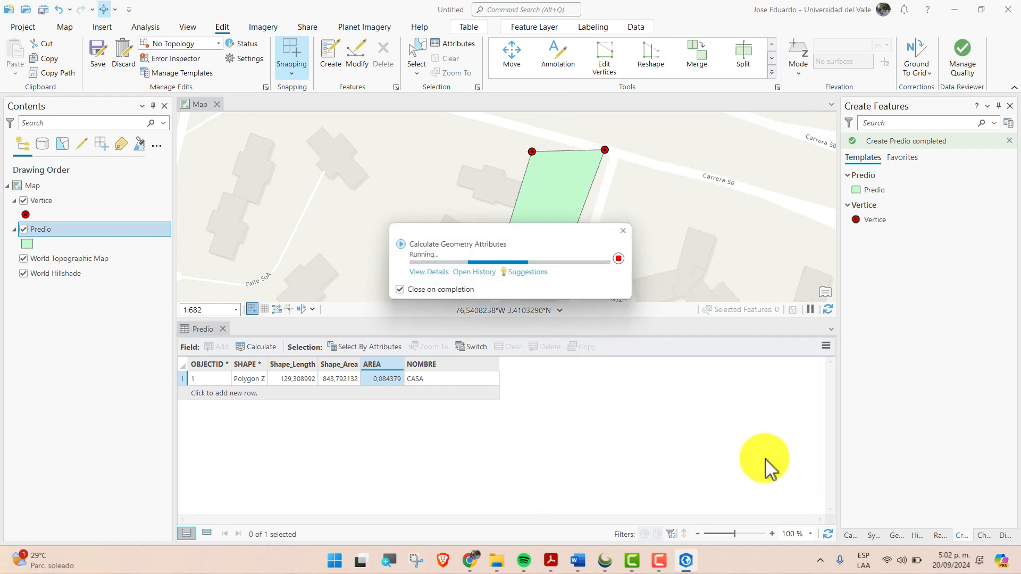